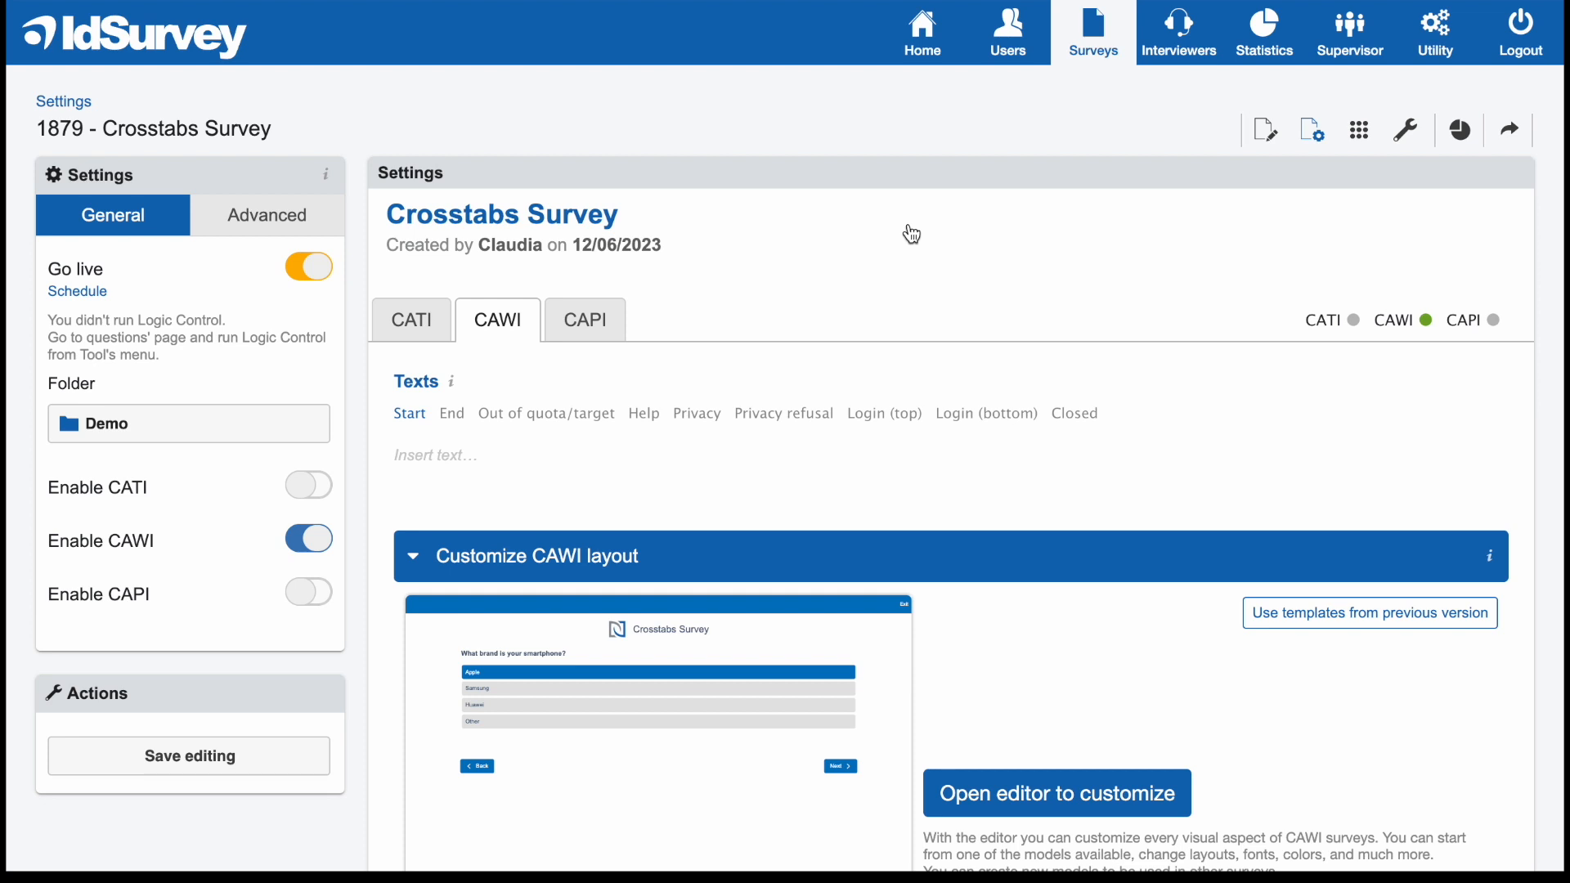
# Open the layout editor to customize the CAWI layout of the Crosstabs Survey.
pyautogui.scroll(-1, 891, 476)
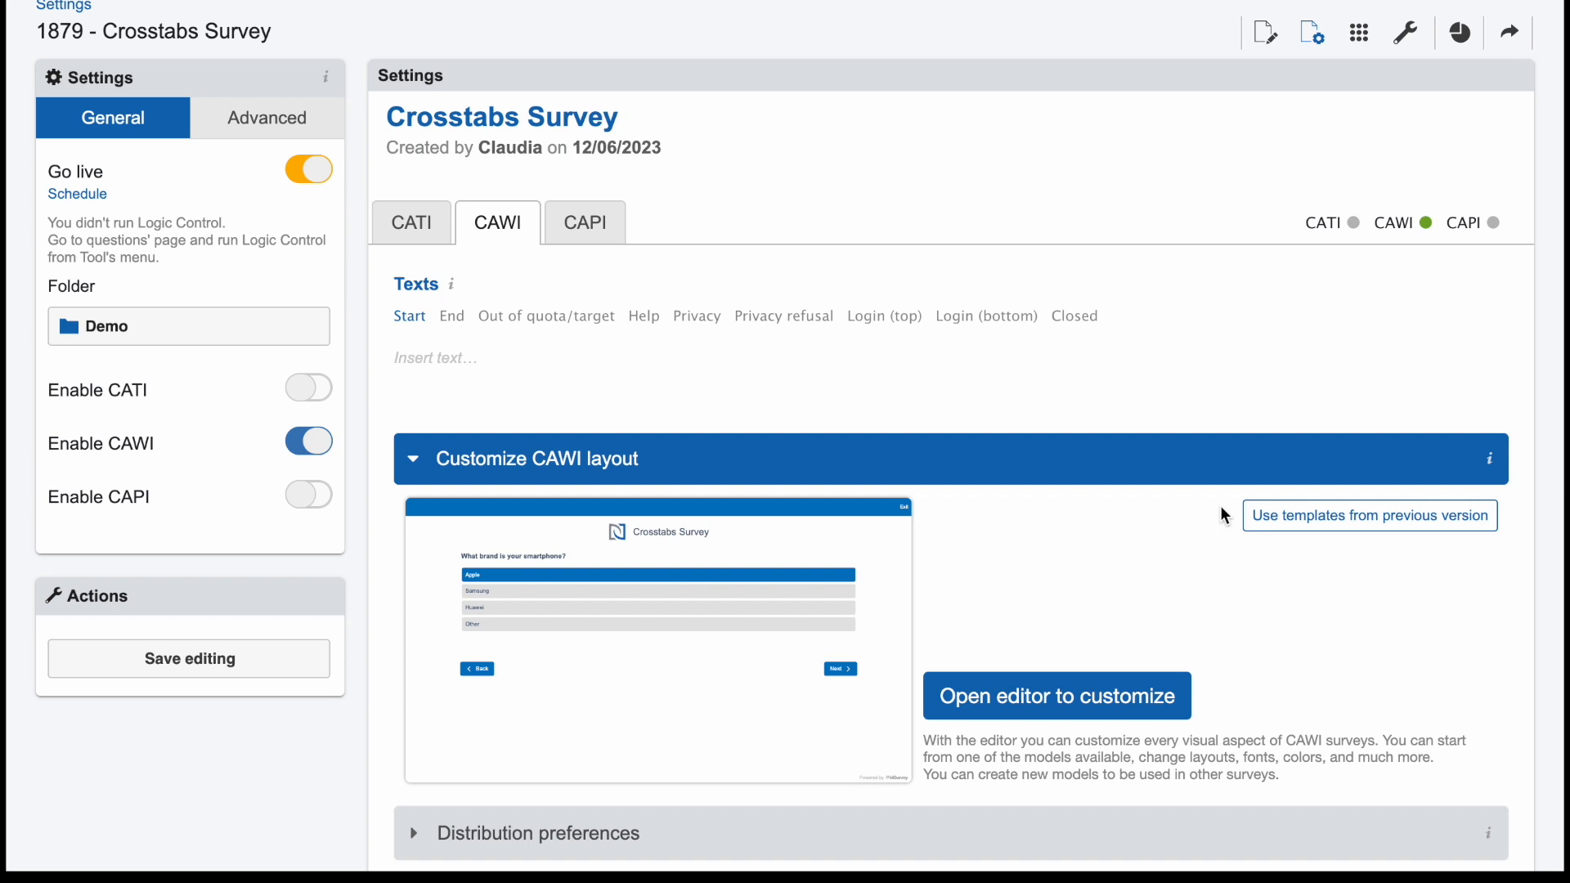
pyautogui.scroll(1, 1153, 455)
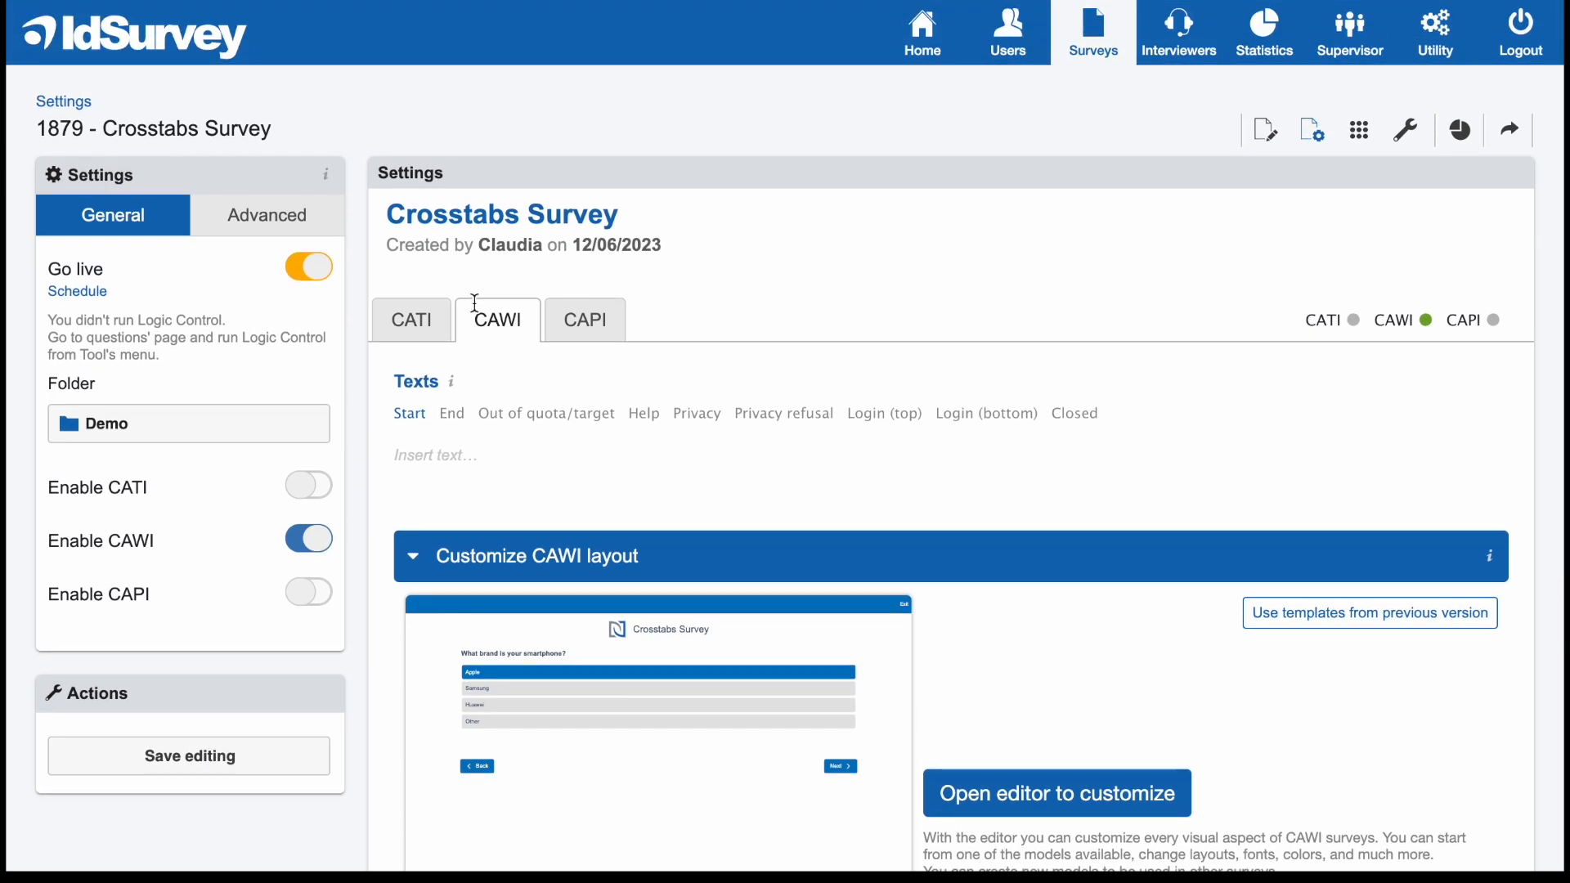
pyautogui.scroll(-1, 646, 475)
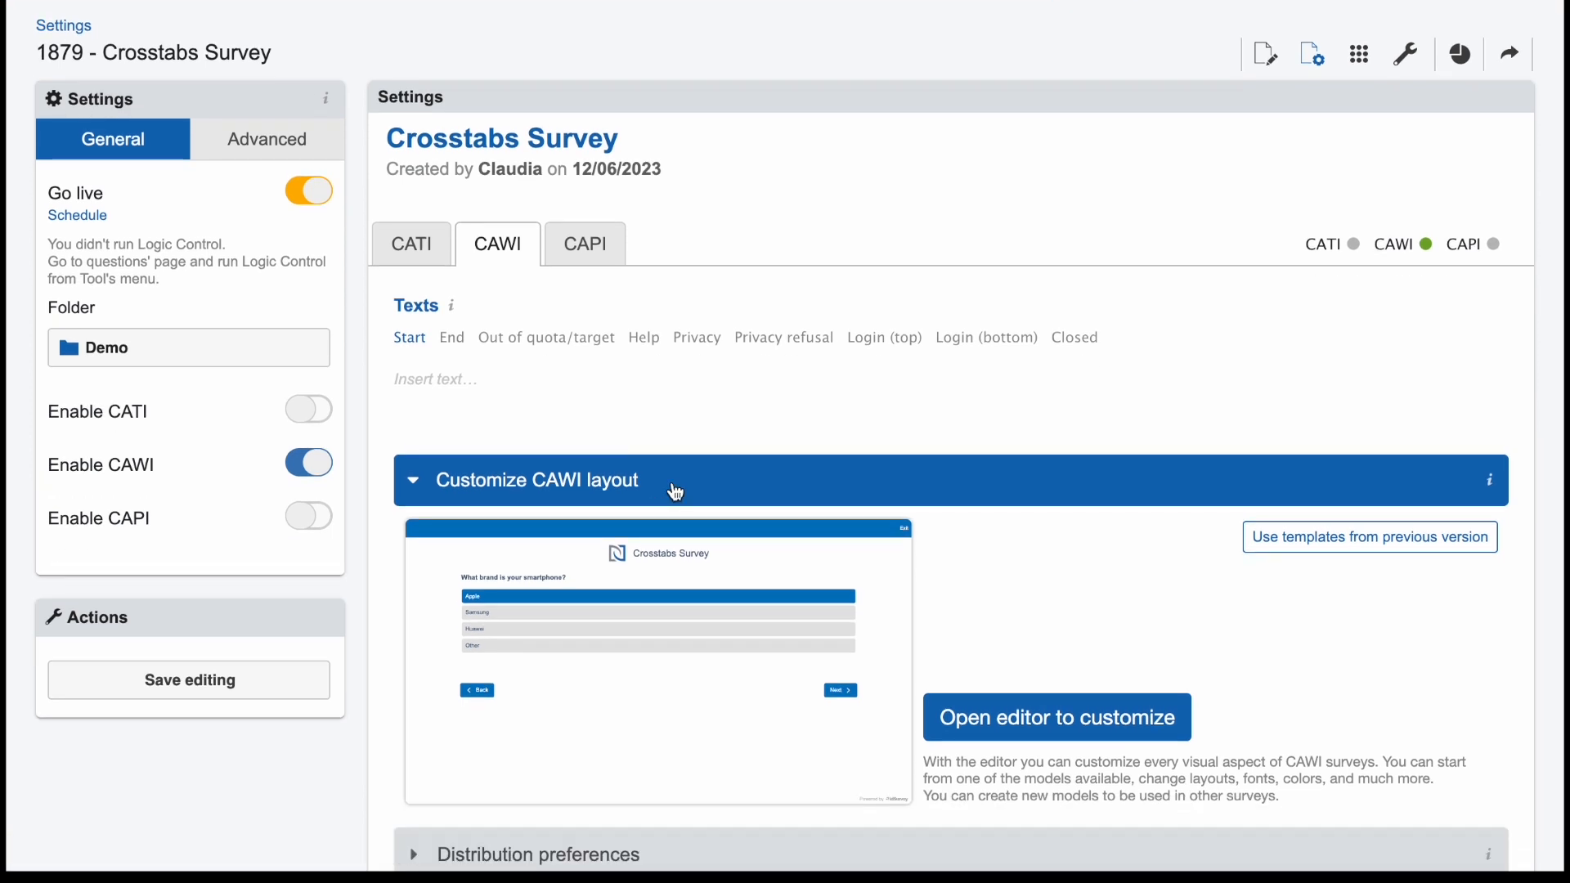
pyautogui.scroll(-1, 677, 491)
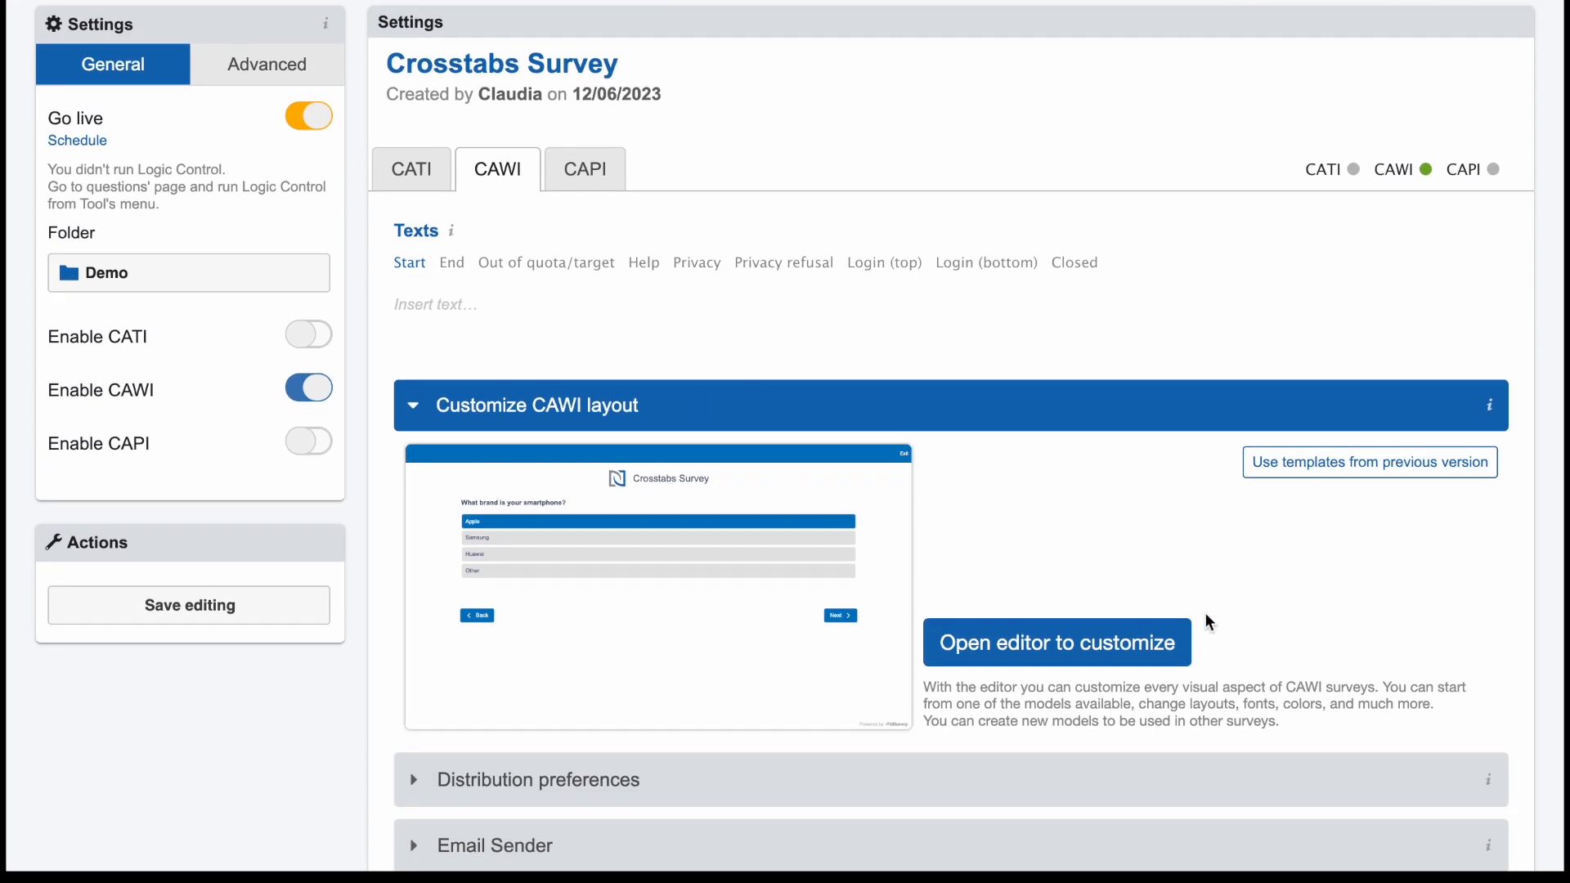
pyautogui.click(1130, 669)
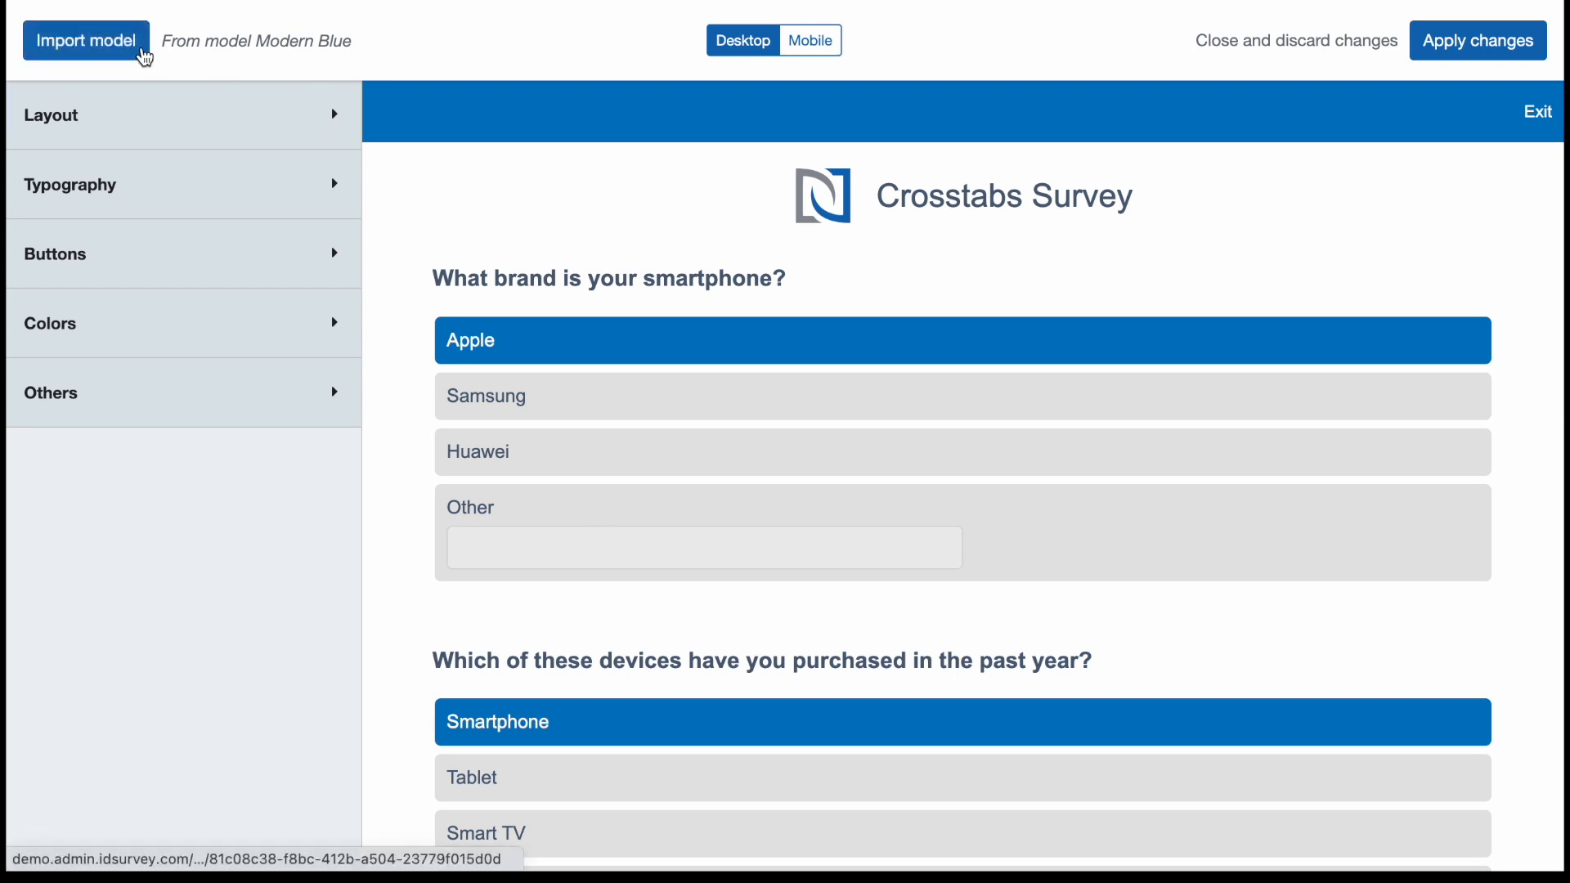
# Browse the default and saved layout models and start the survey layout from blank.
pyautogui.click(133, 60)
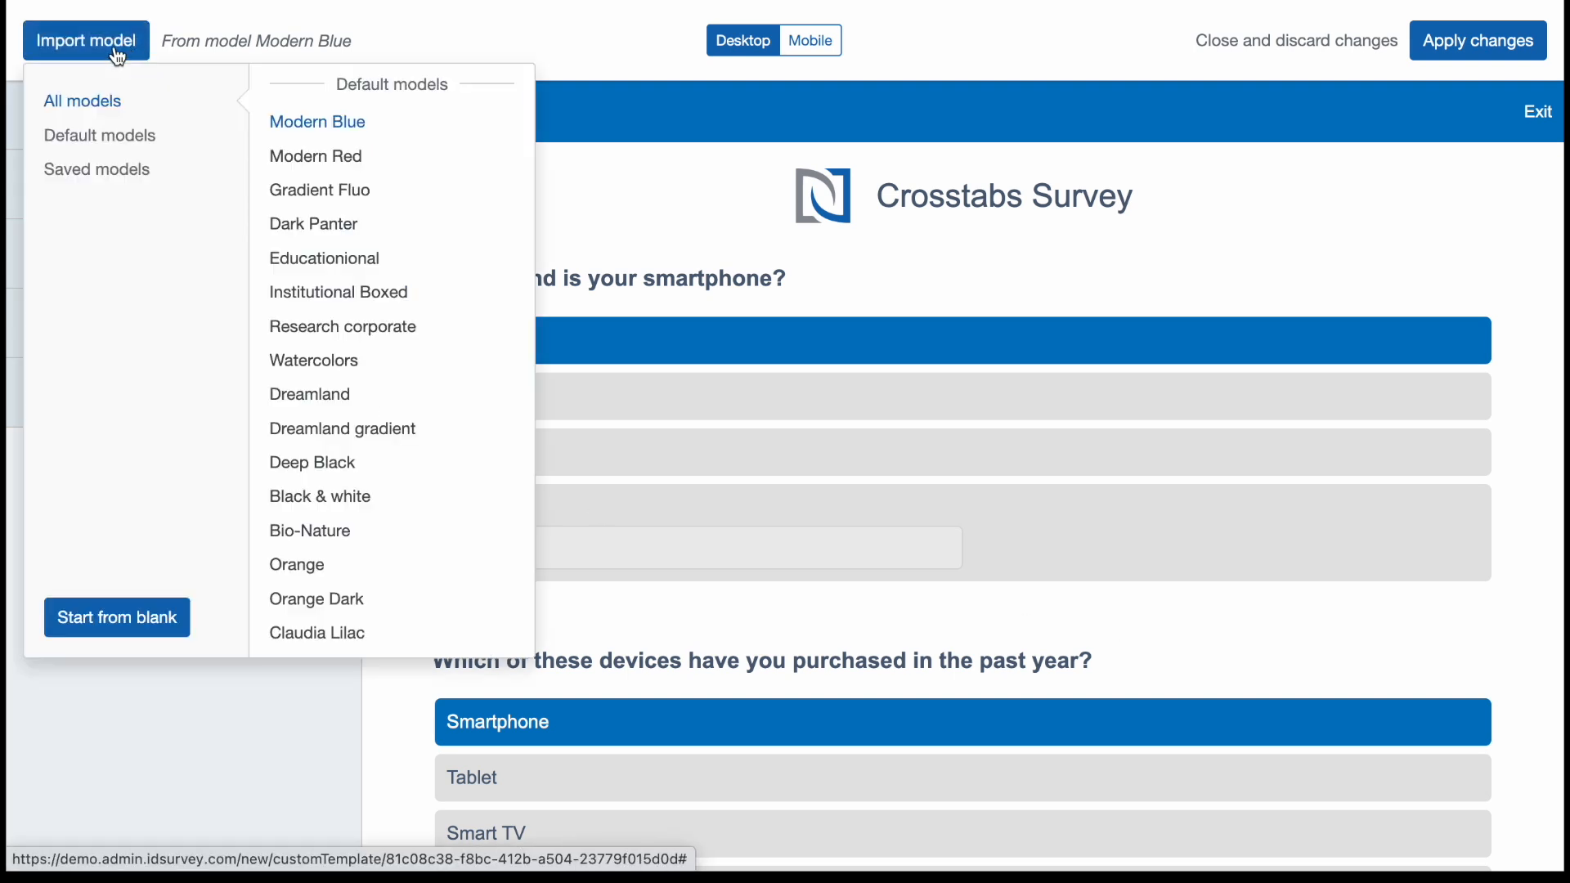
pyautogui.scroll(-5, 417, 119)
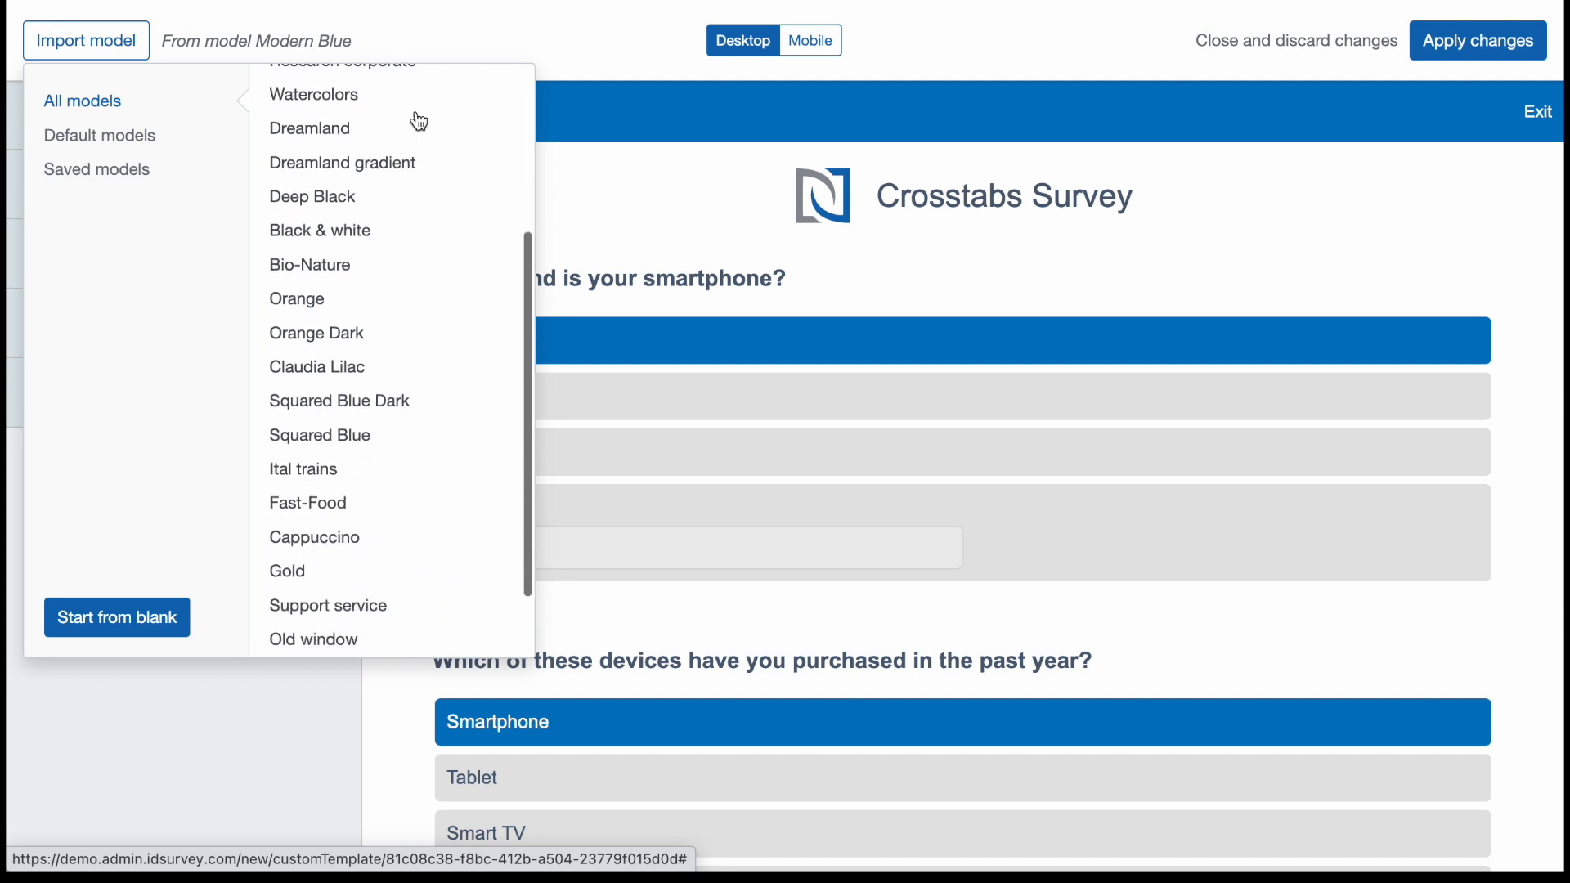
pyautogui.scroll(-1, 419, 121)
pyautogui.scroll(6, 419, 121)
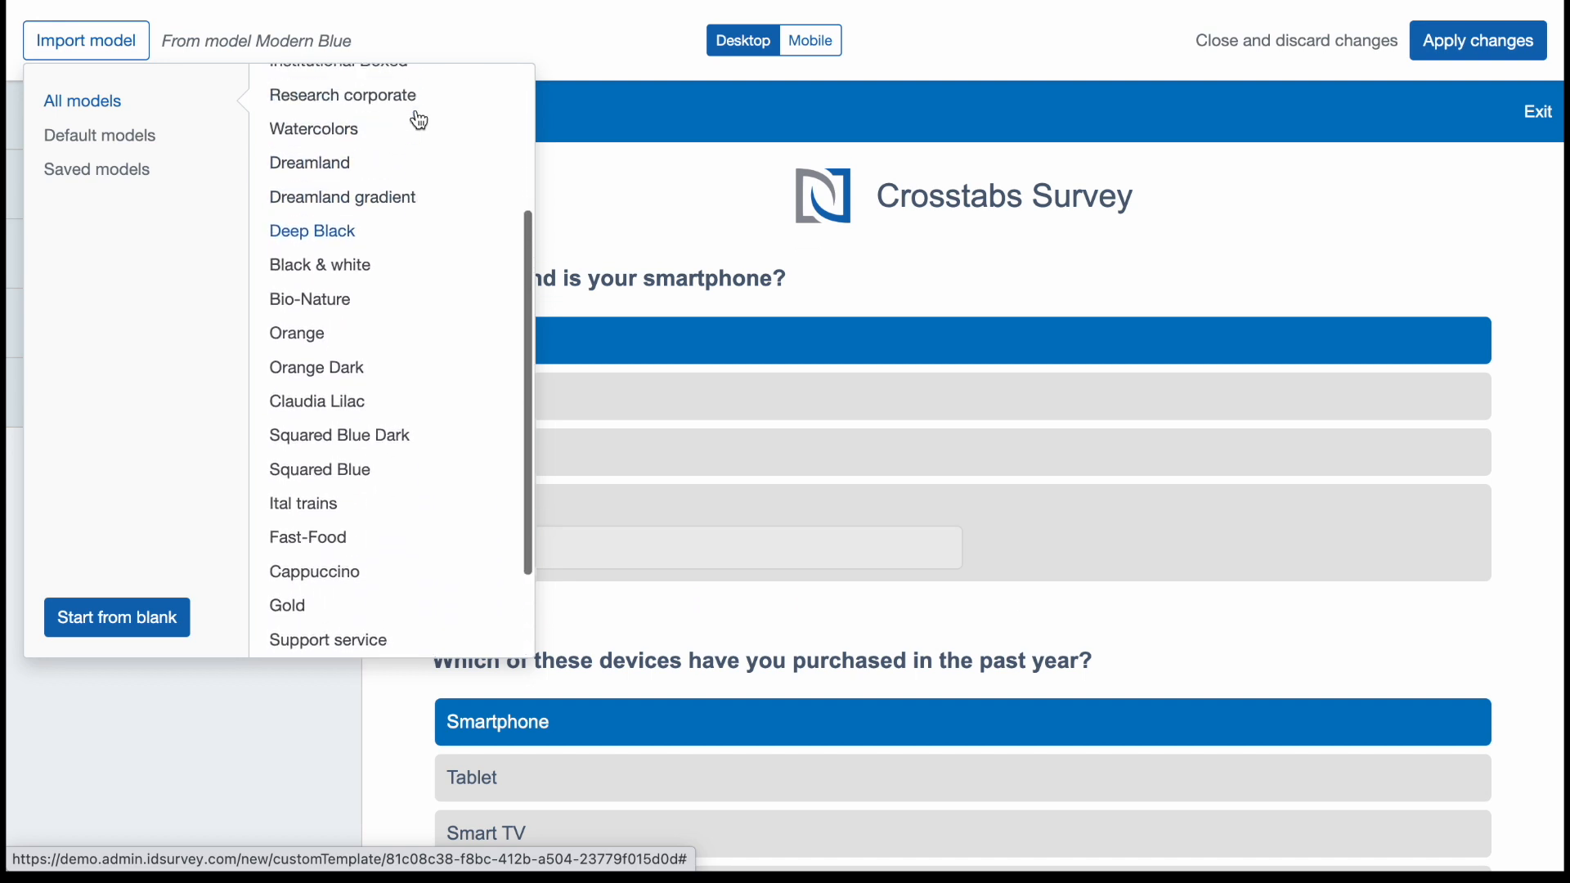
pyautogui.scroll(-6, 419, 121)
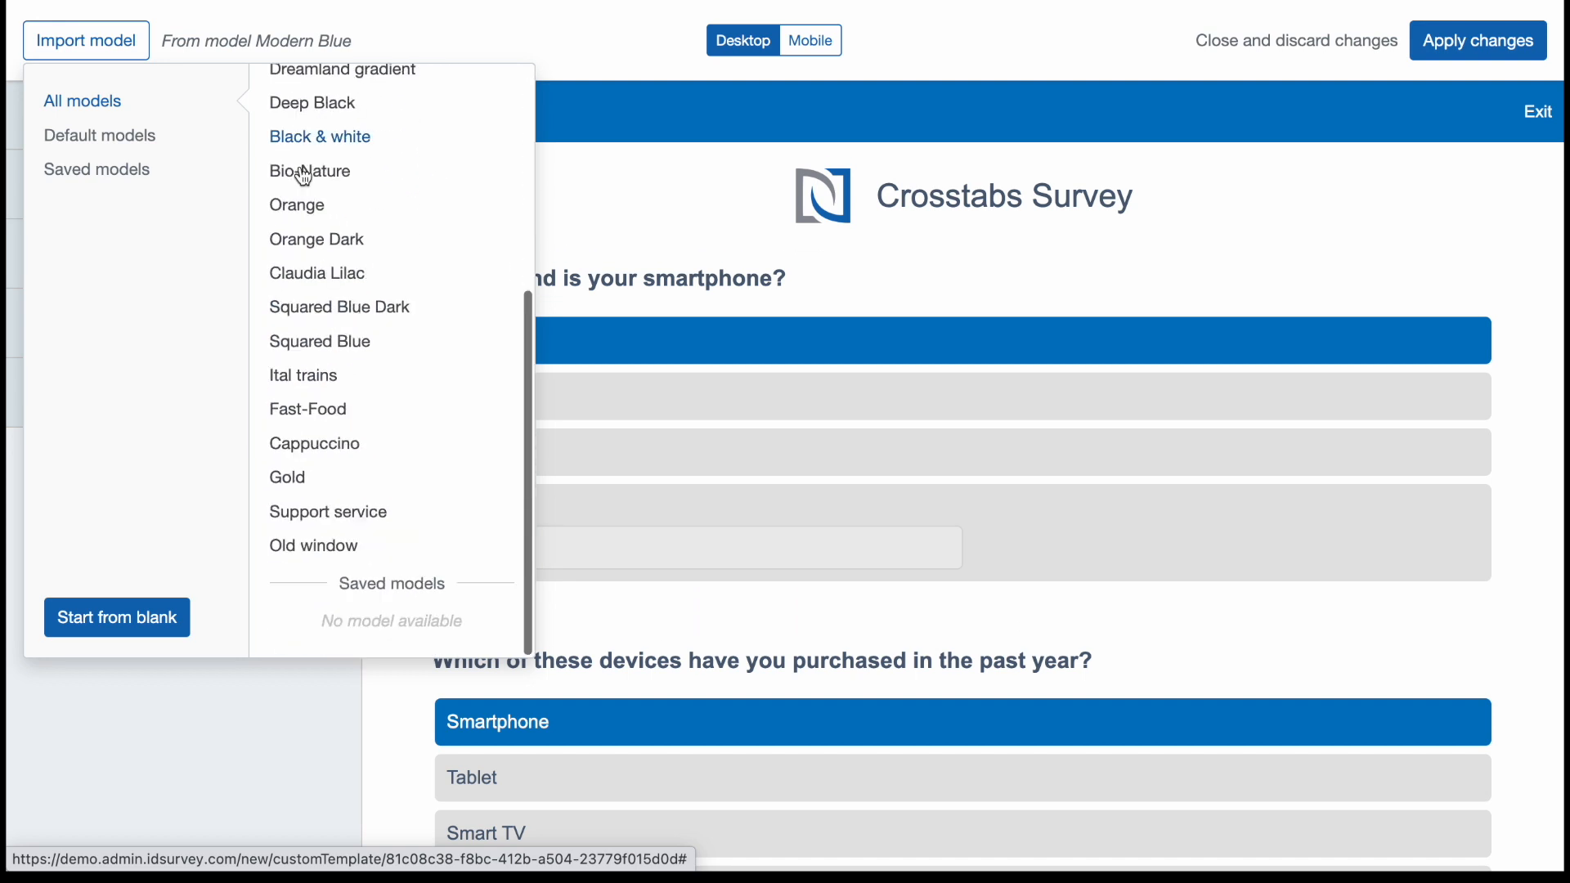
pyautogui.click(157, 638)
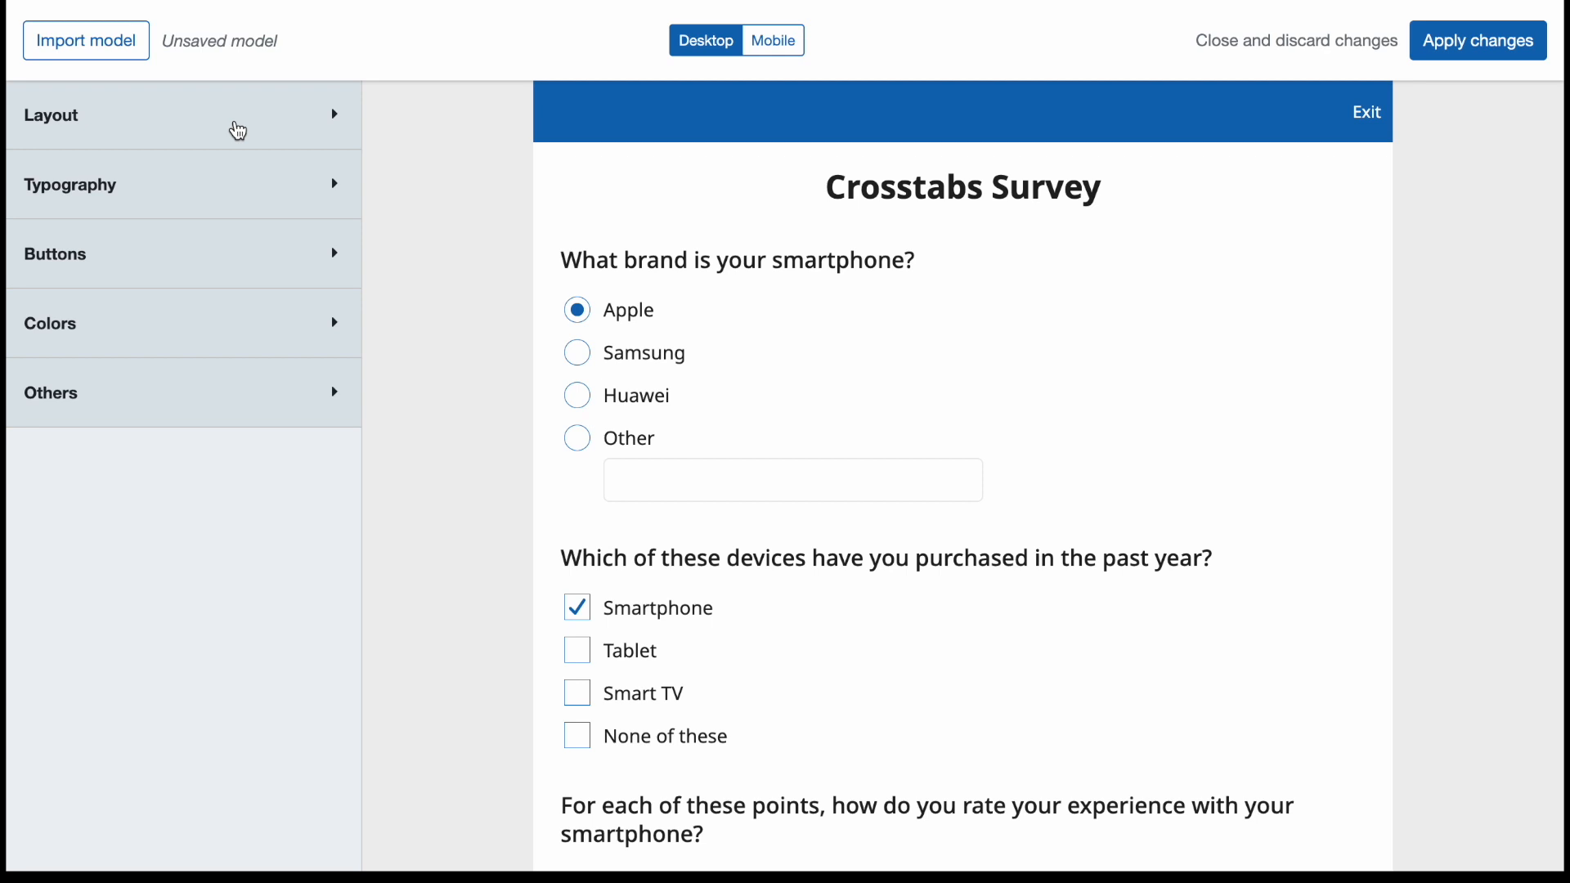
# Set the survey's typography font family to Bitter.
pyautogui.click(238, 189)
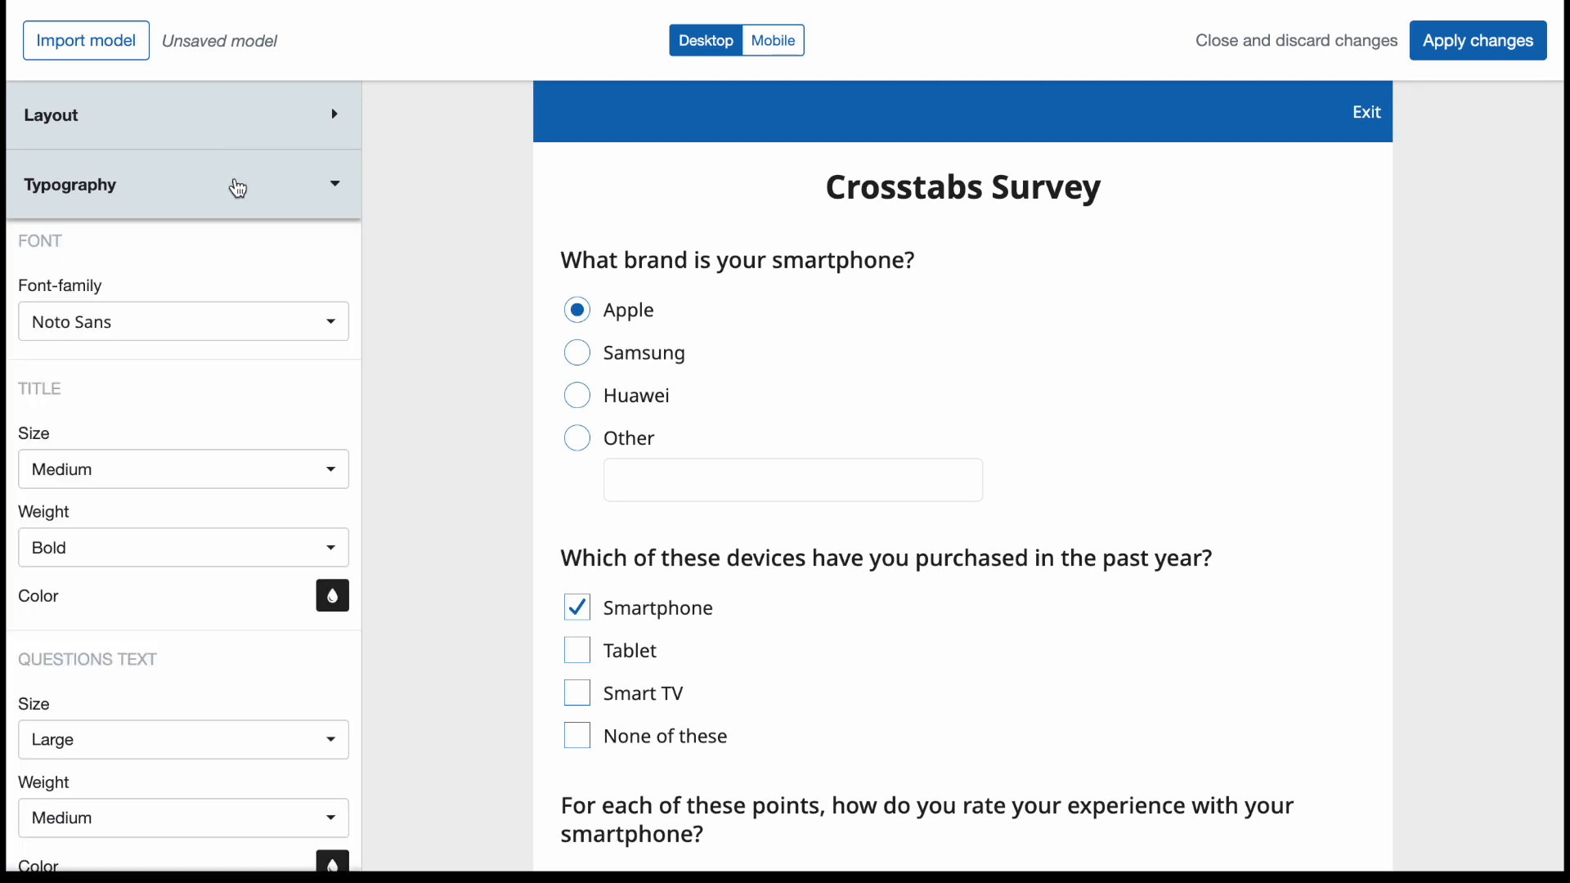
pyautogui.scroll(-1, 277, 297)
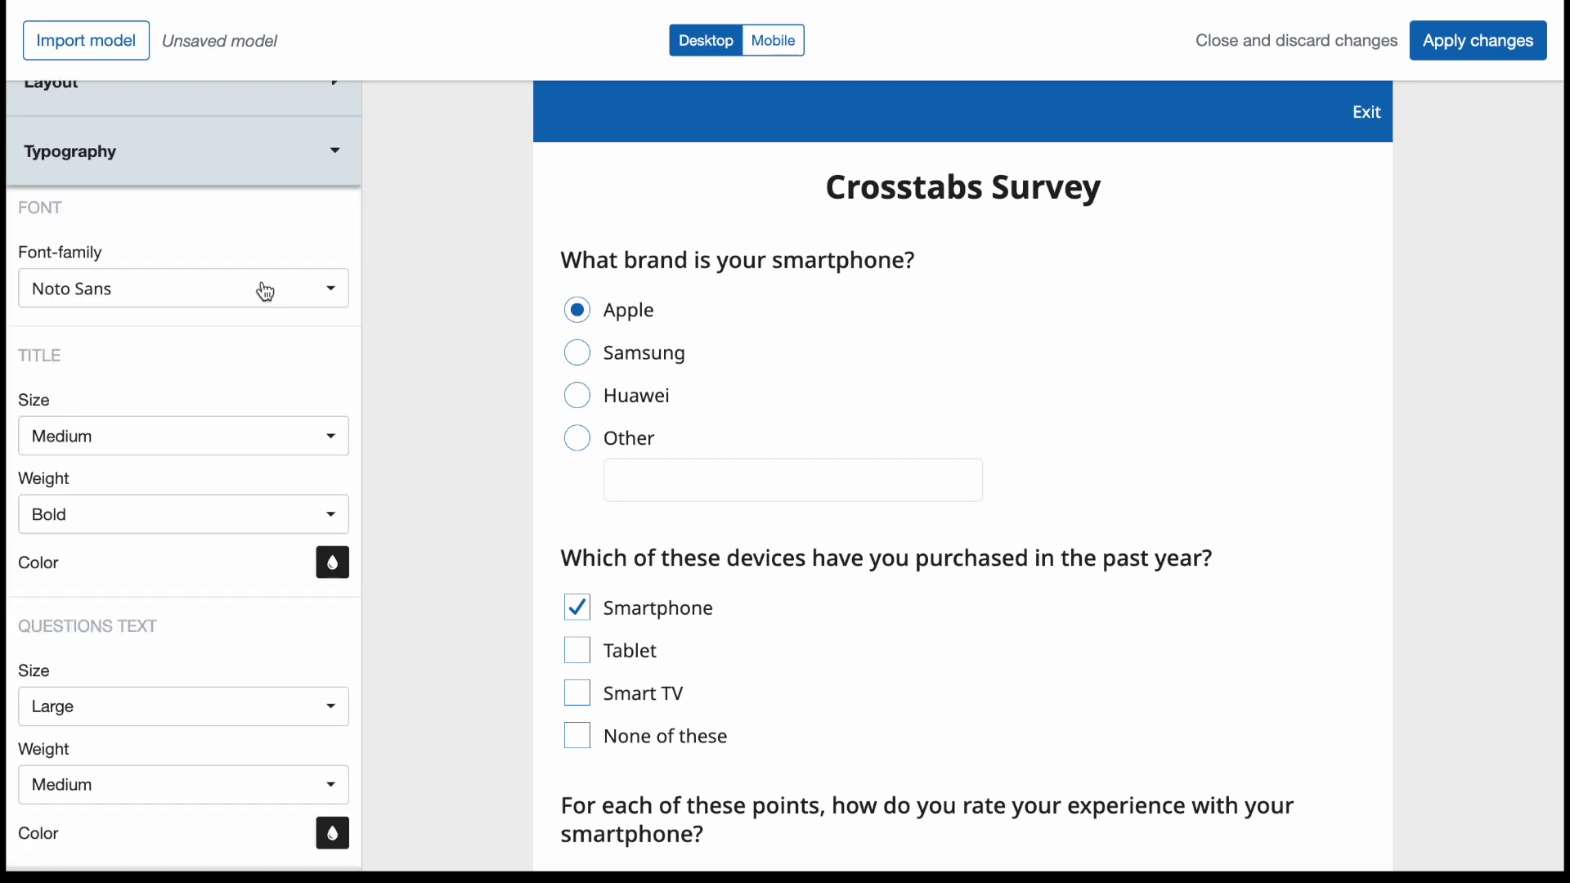
pyautogui.click(266, 292)
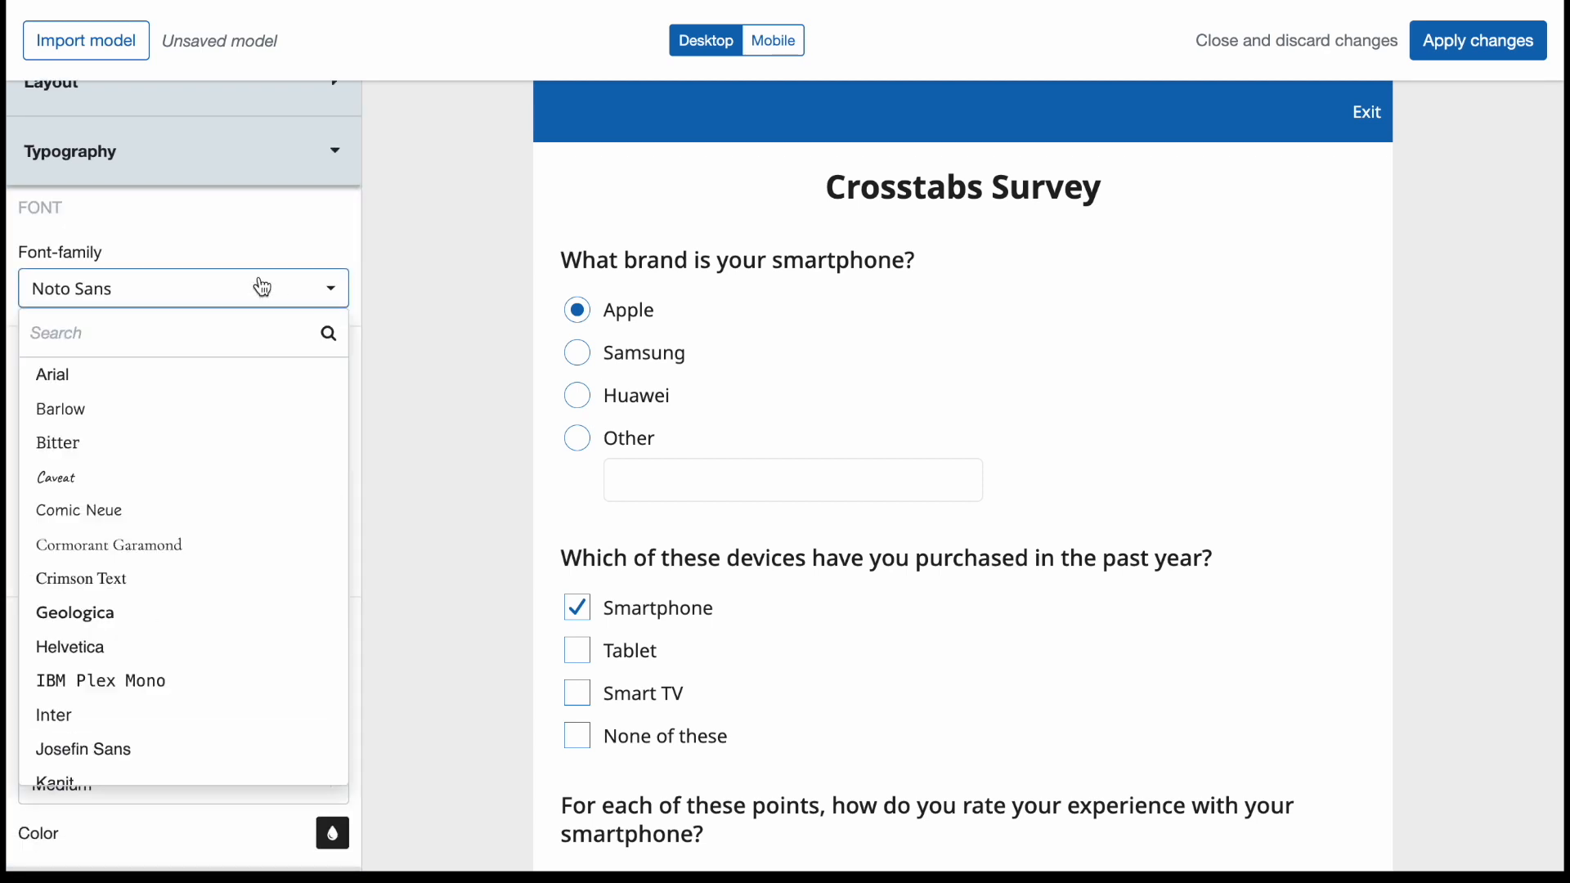
pyautogui.click(242, 457)
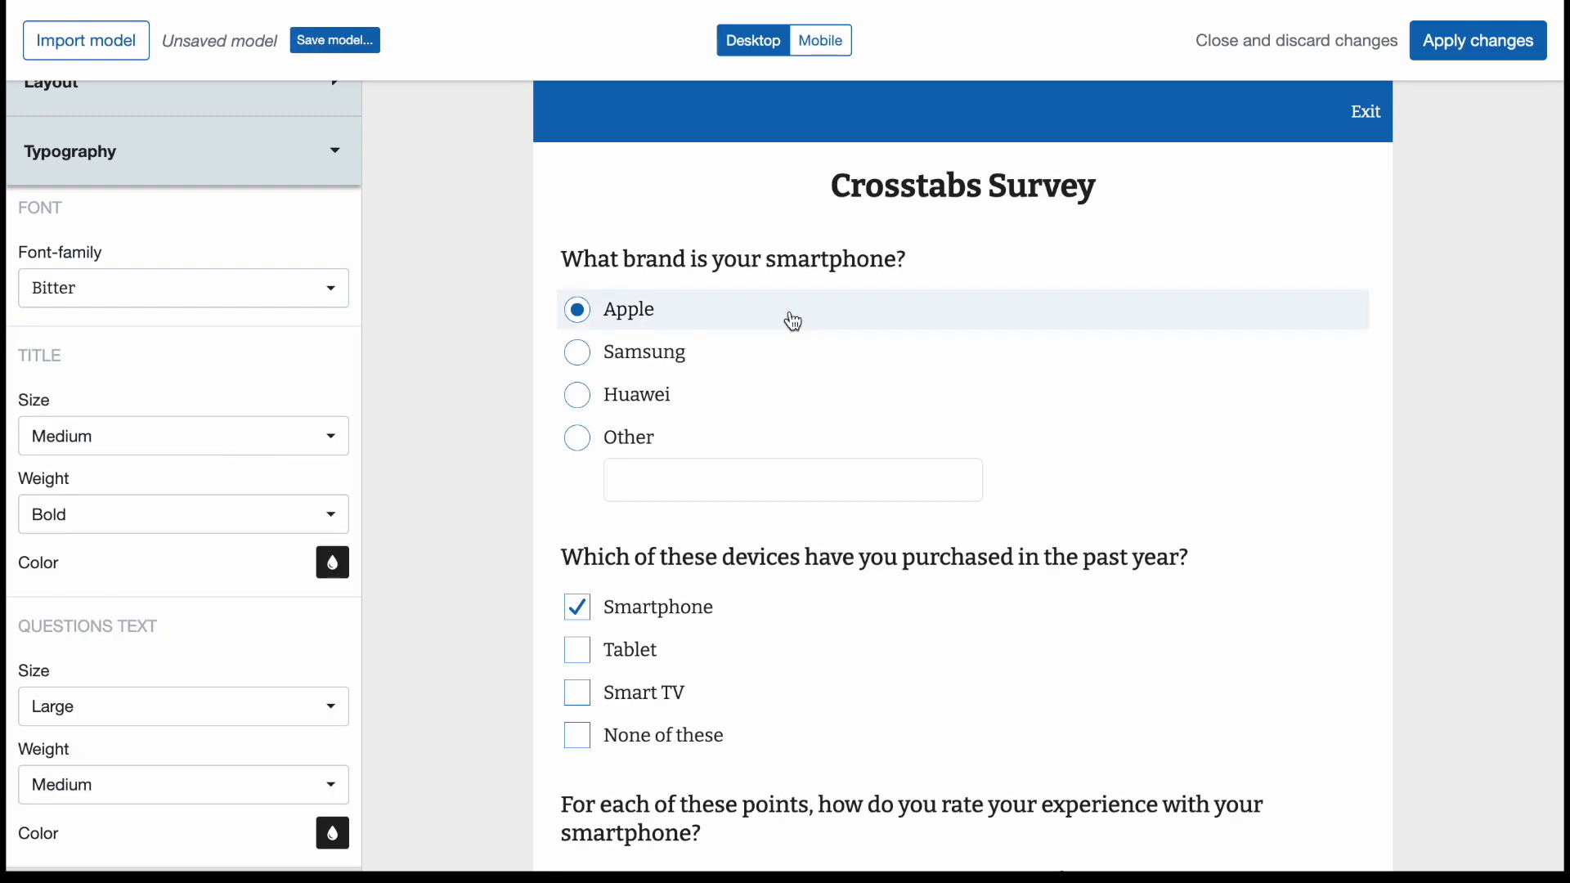
# Set the survey title's text size to Large and close the typography settings.
pyautogui.scroll(-2, 199, 447)
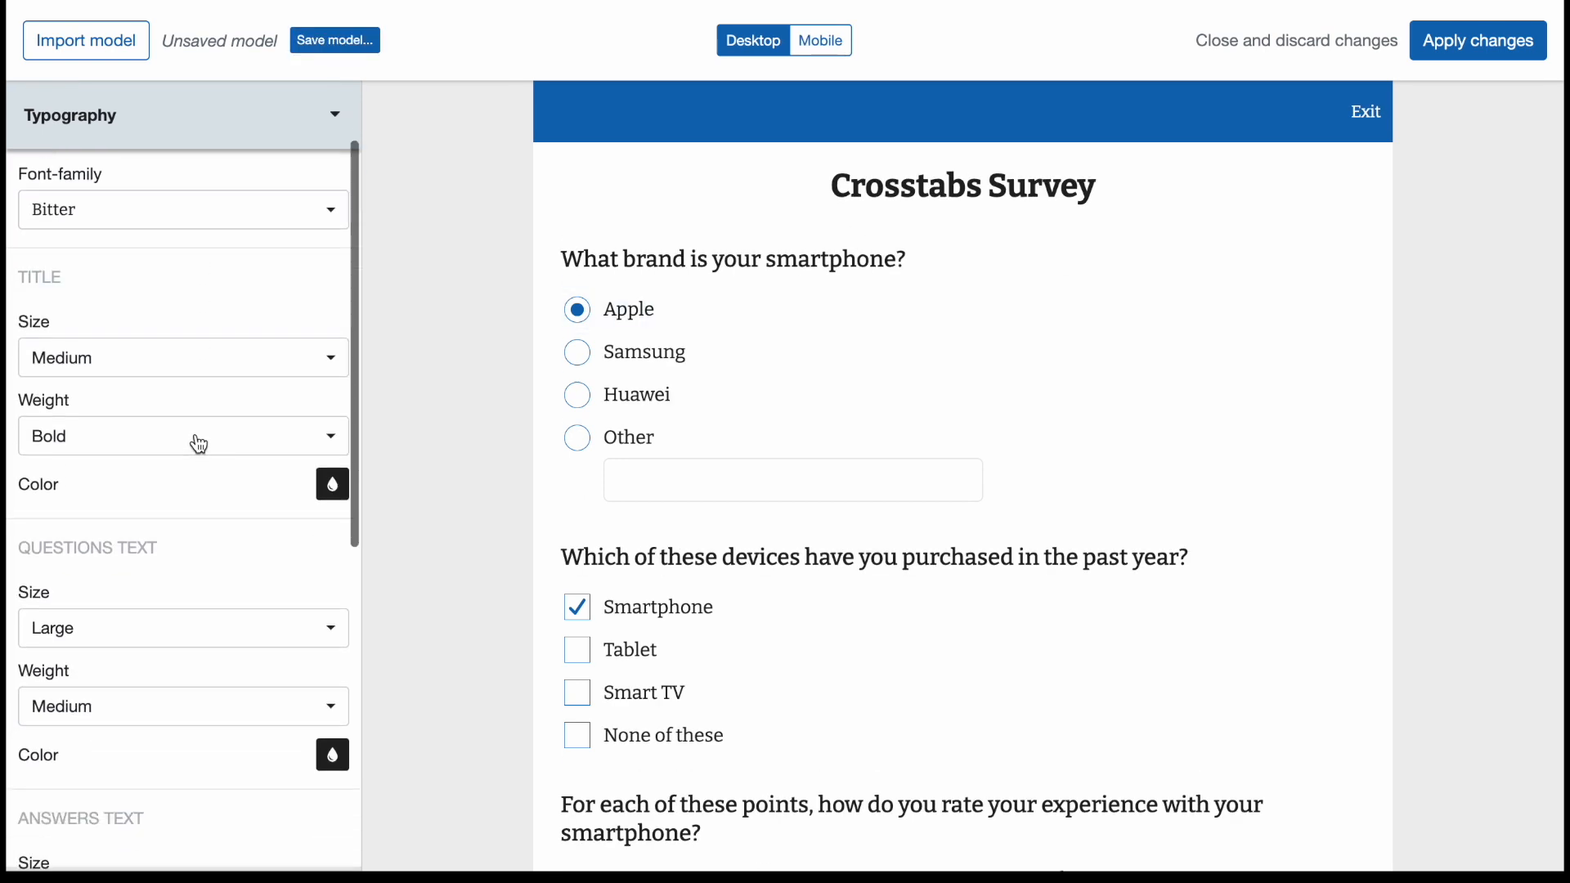
pyautogui.click(175, 363)
pyautogui.click(155, 501)
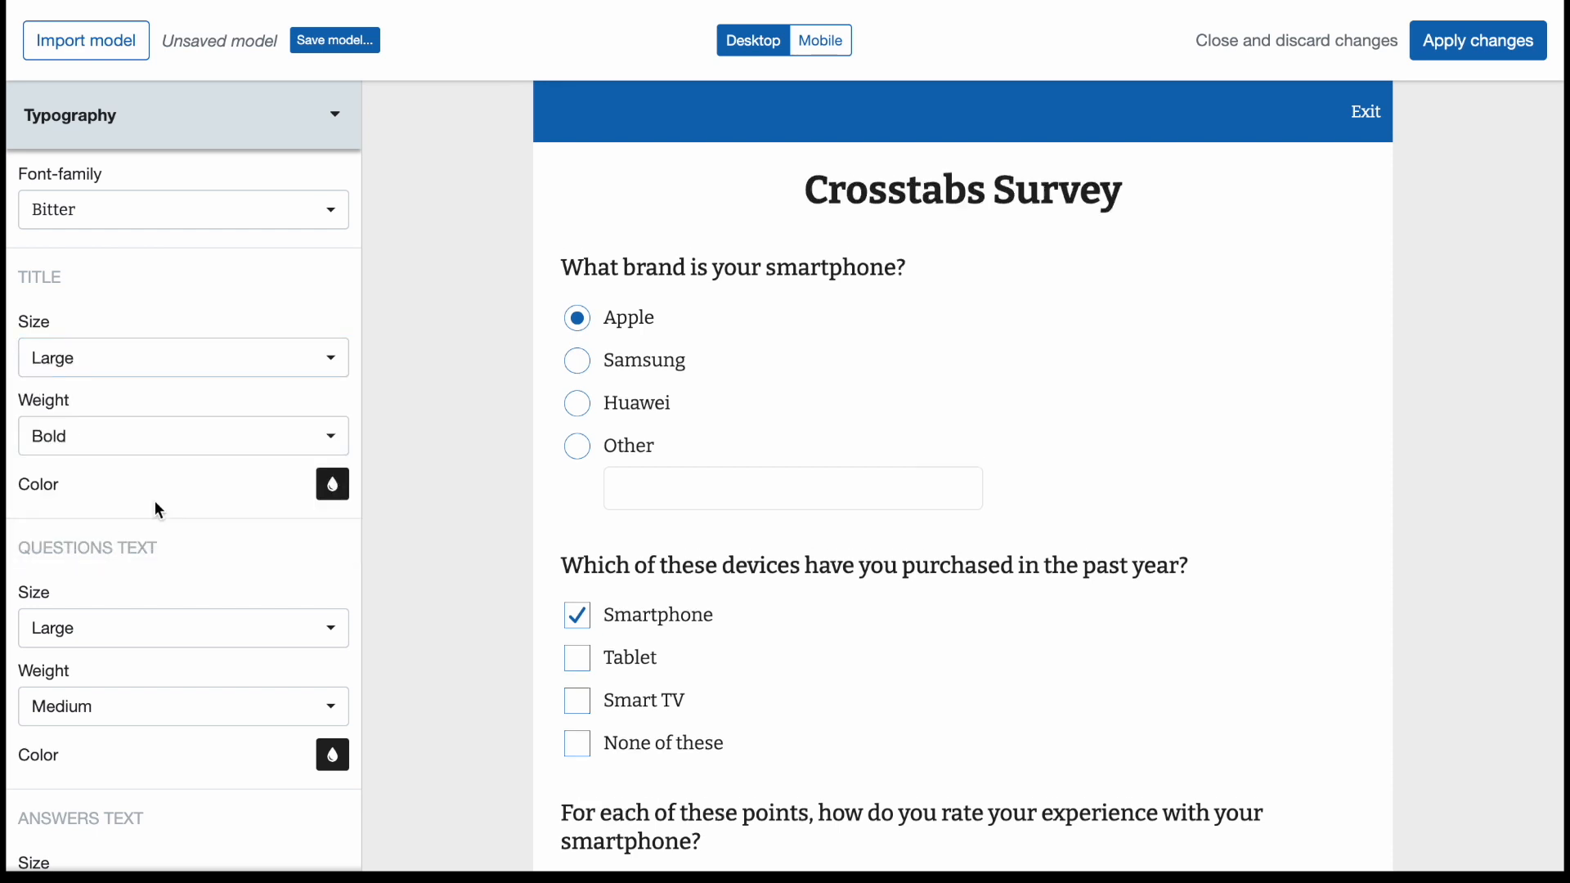
pyautogui.scroll(-3, 155, 500)
pyautogui.scroll(-10, 158, 511)
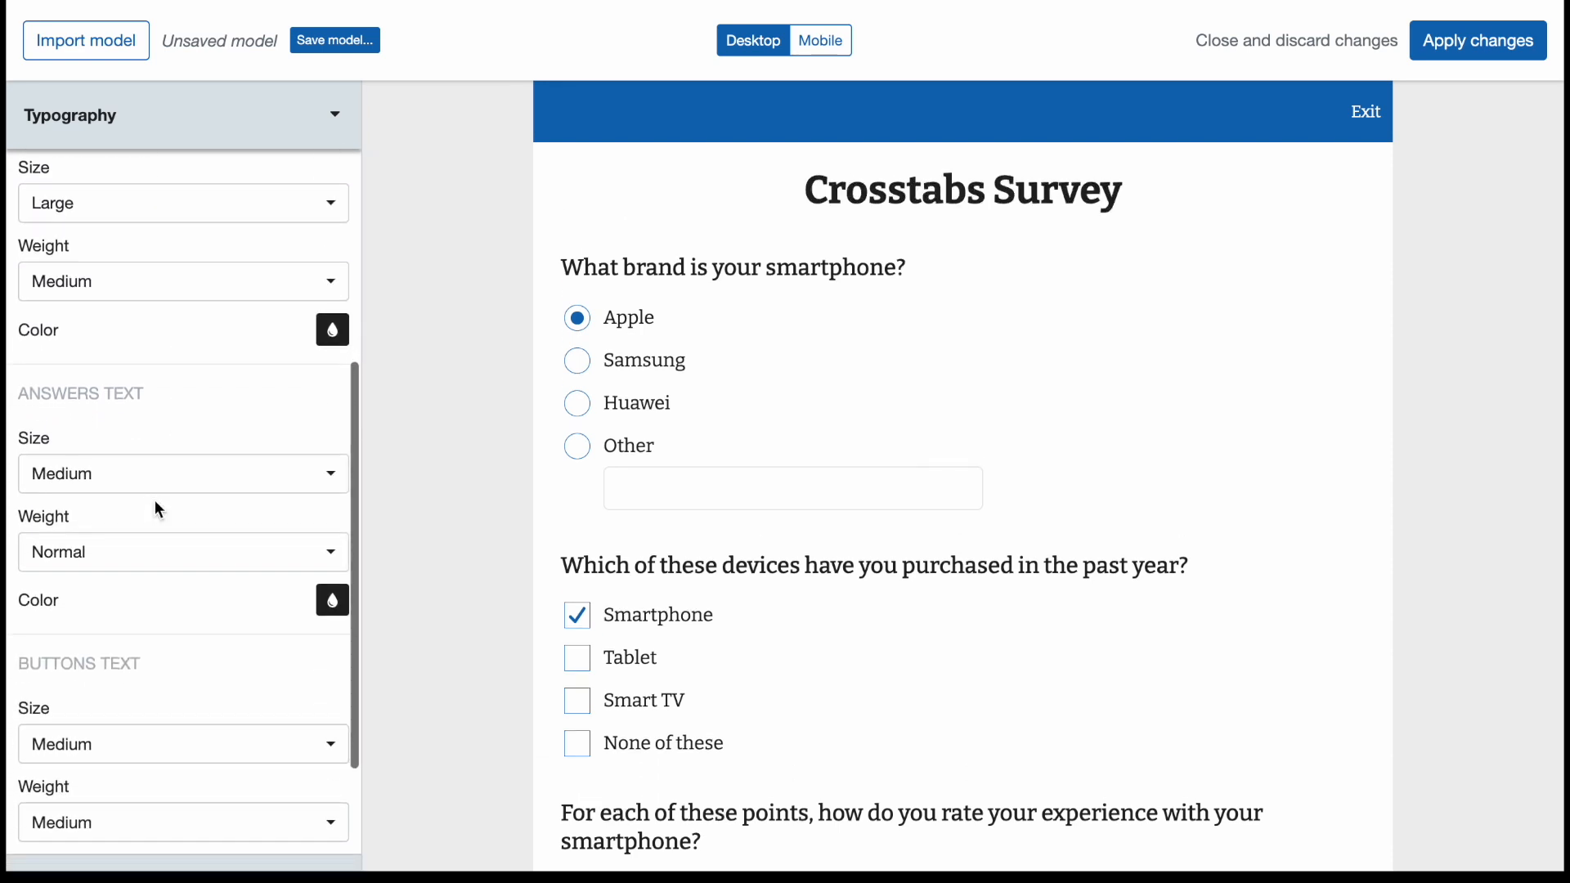
pyautogui.scroll(12, 158, 509)
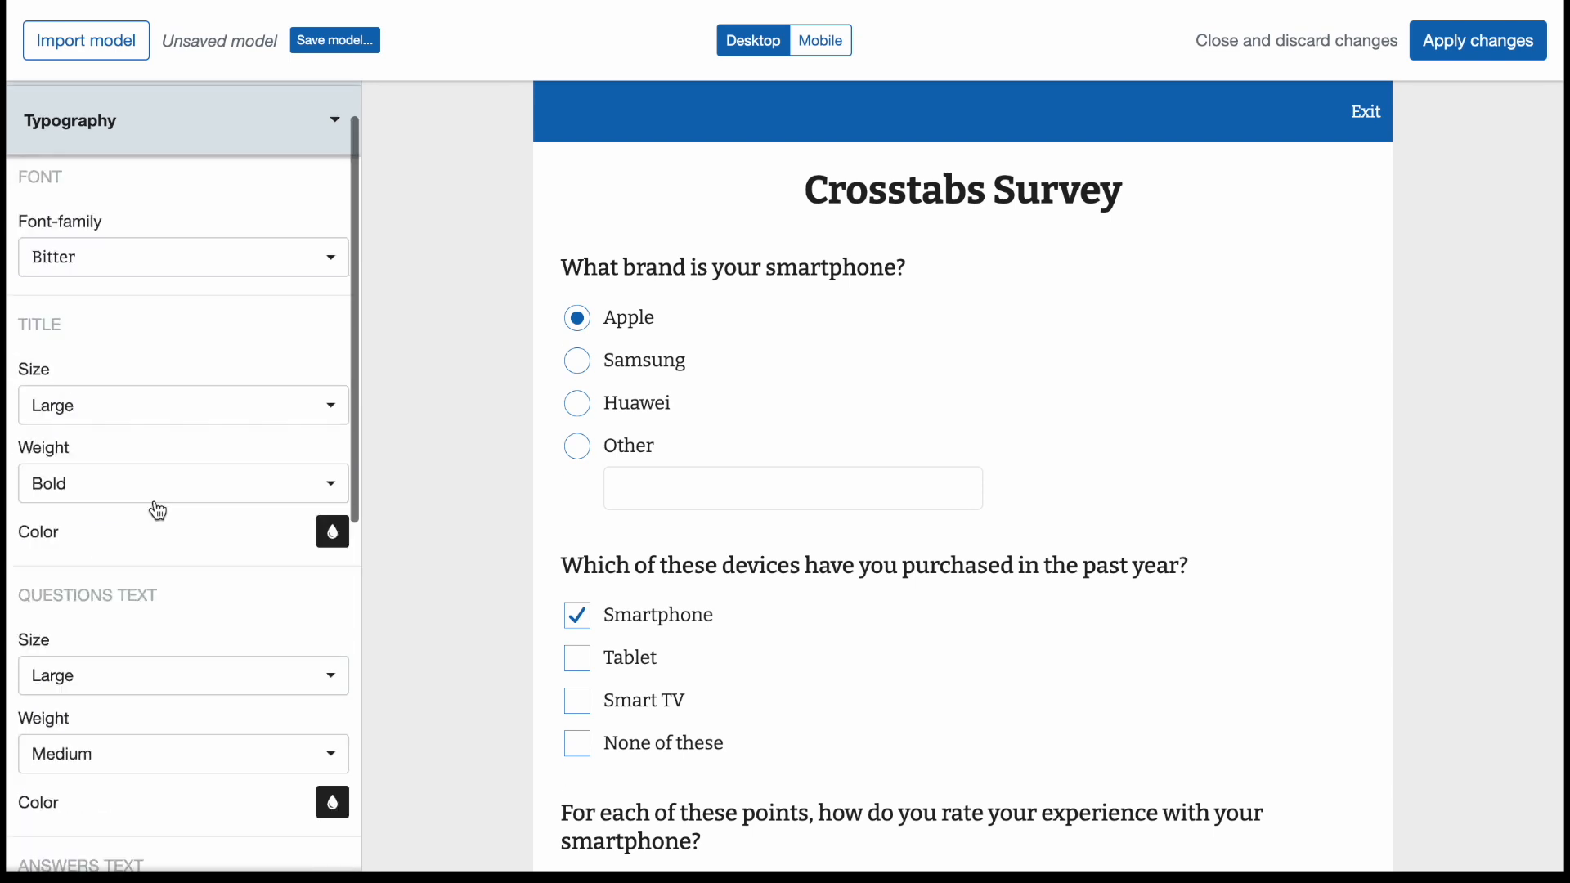
pyautogui.click(180, 182)
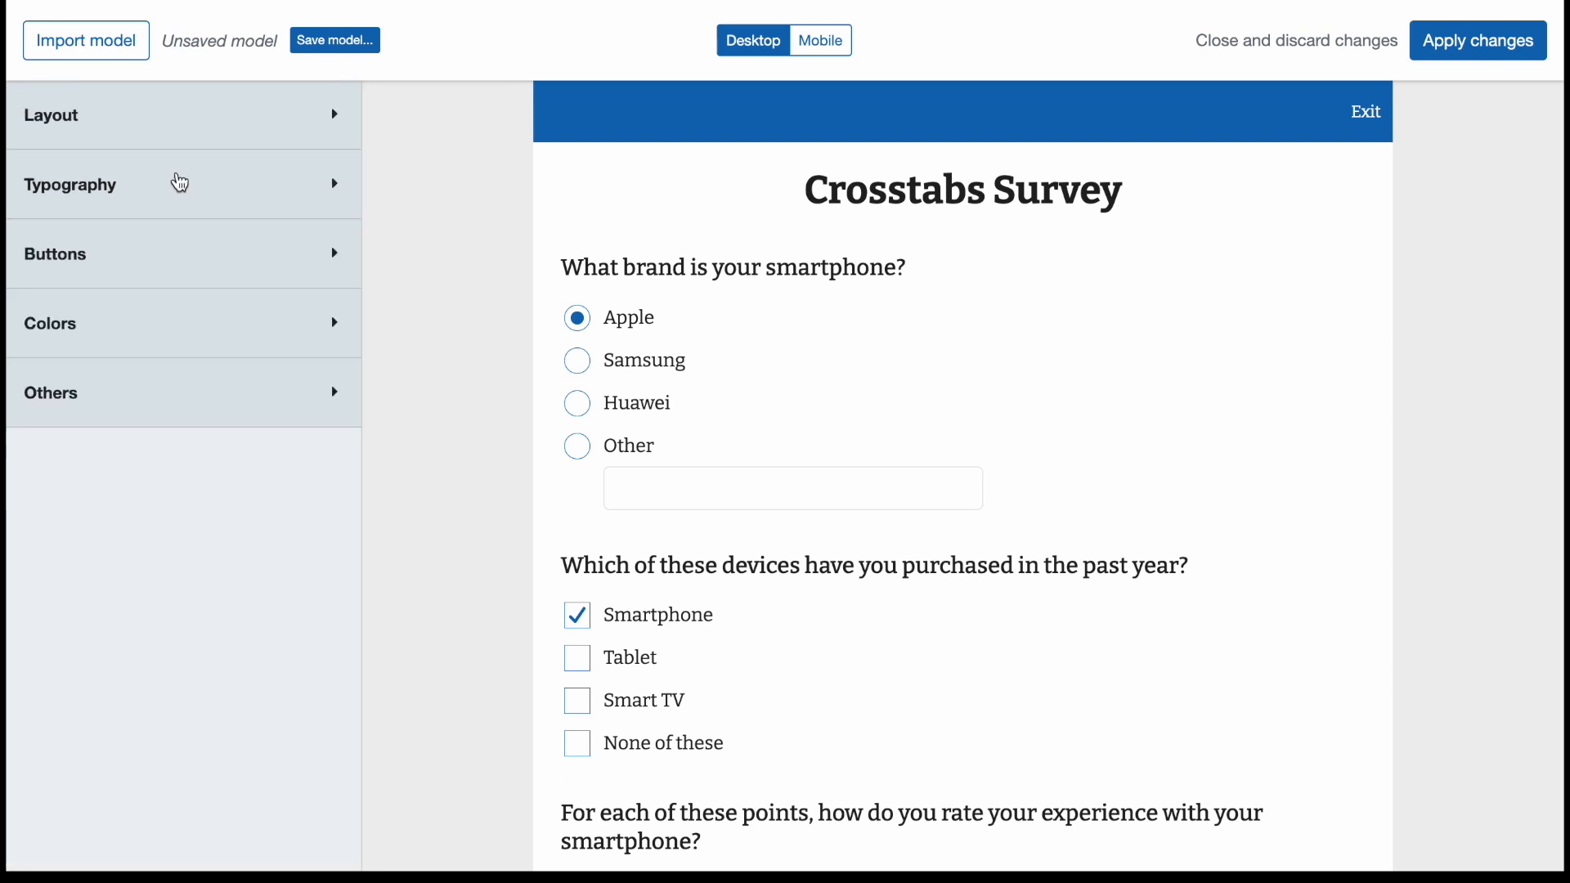
# Examine the settings for answers, general button style, and the Next and Back buttons.
pyautogui.click(150, 279)
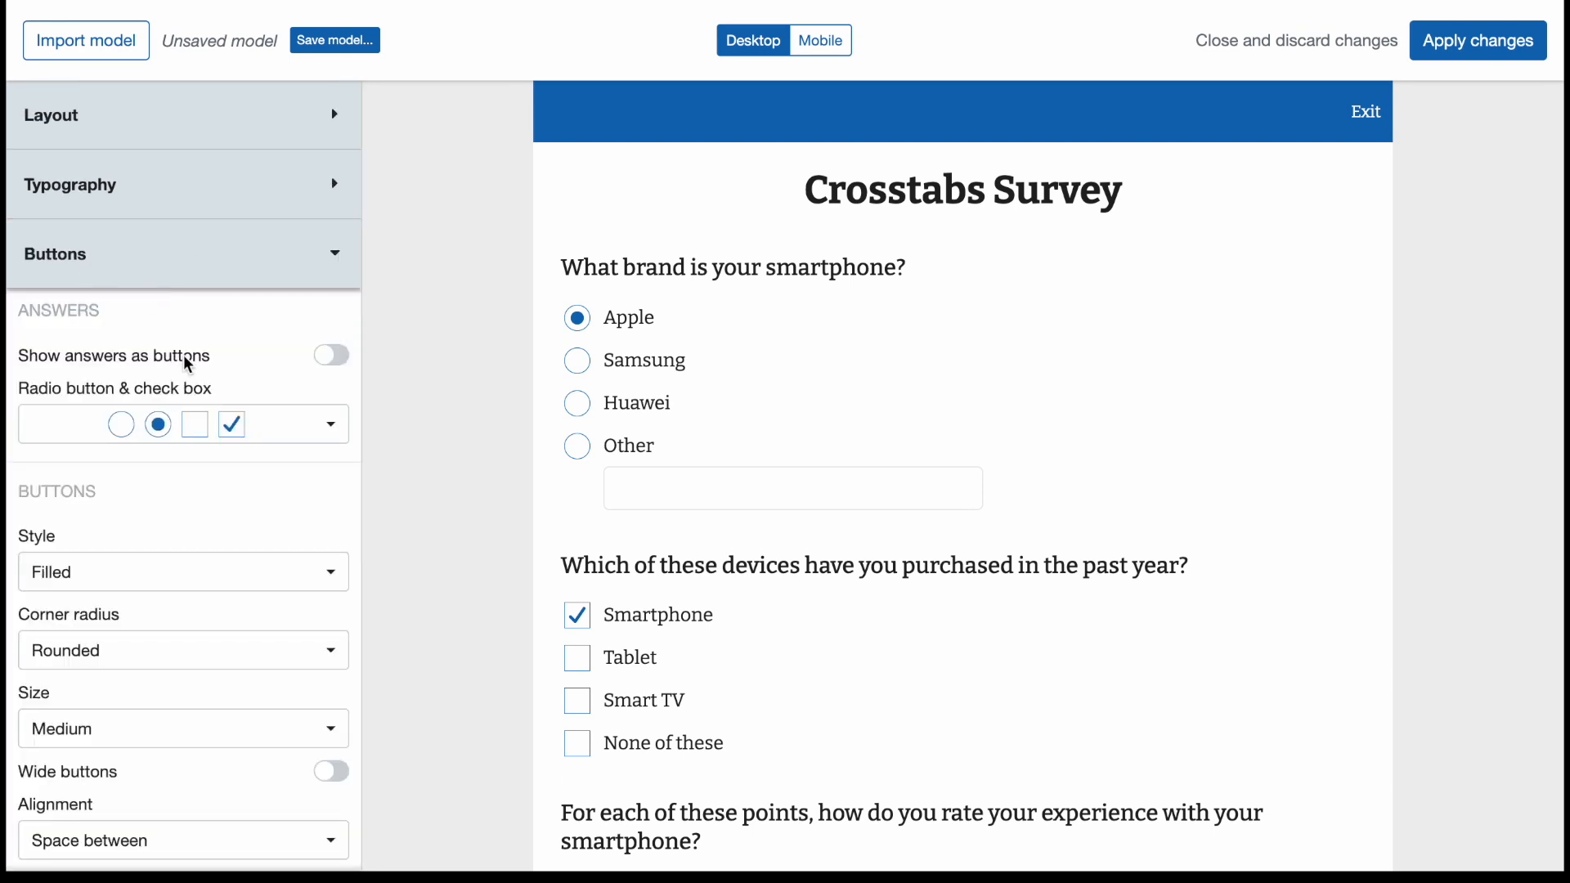
pyautogui.scroll(-1, 184, 355)
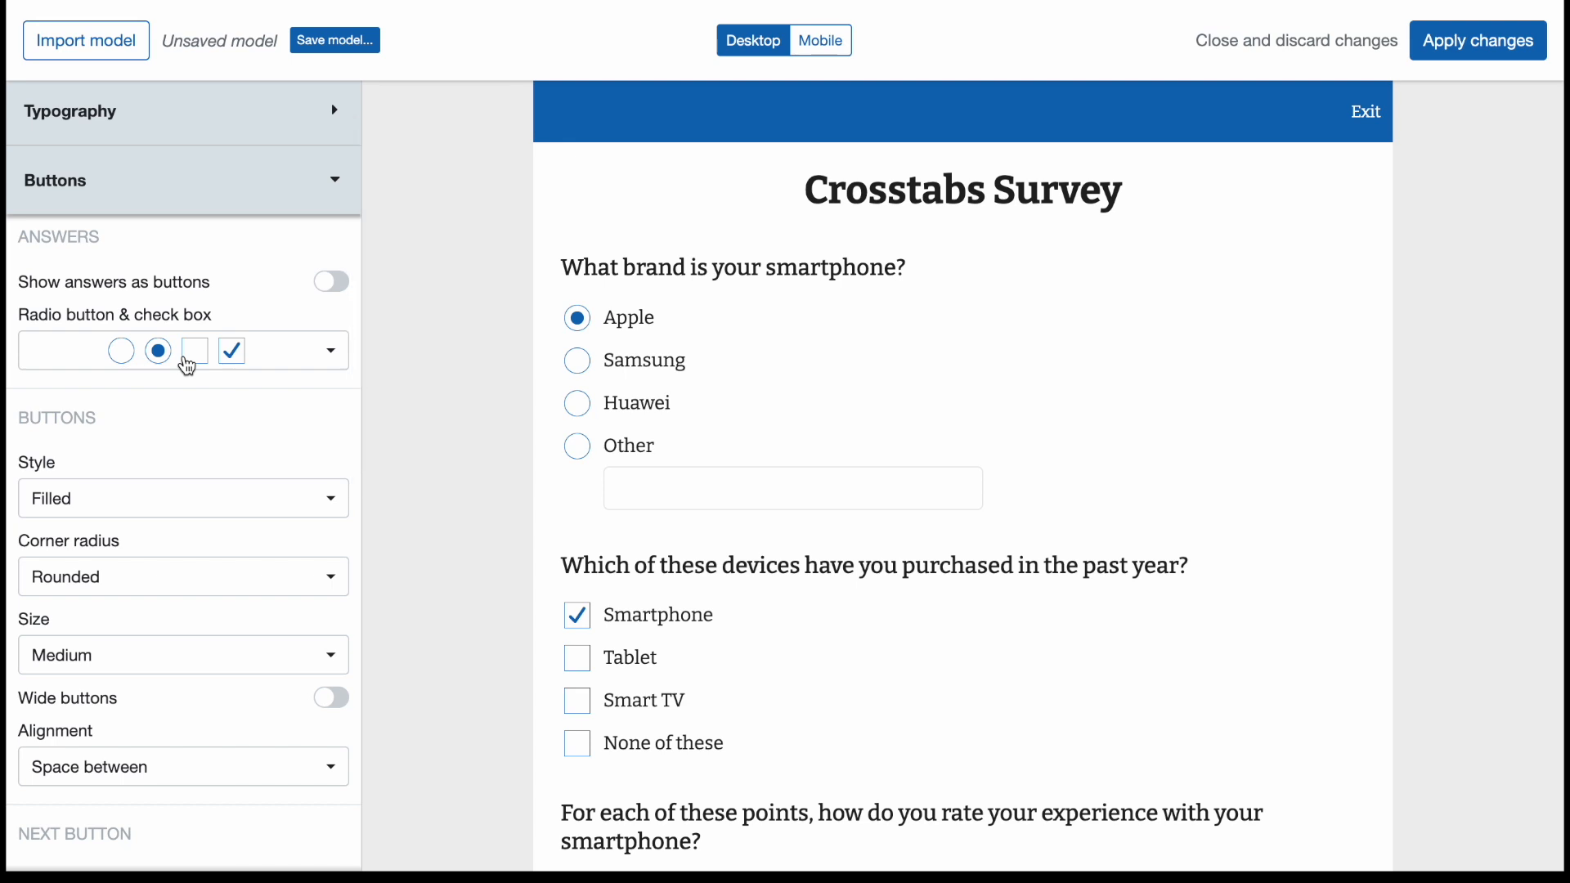
pyautogui.scroll(-10, 185, 360)
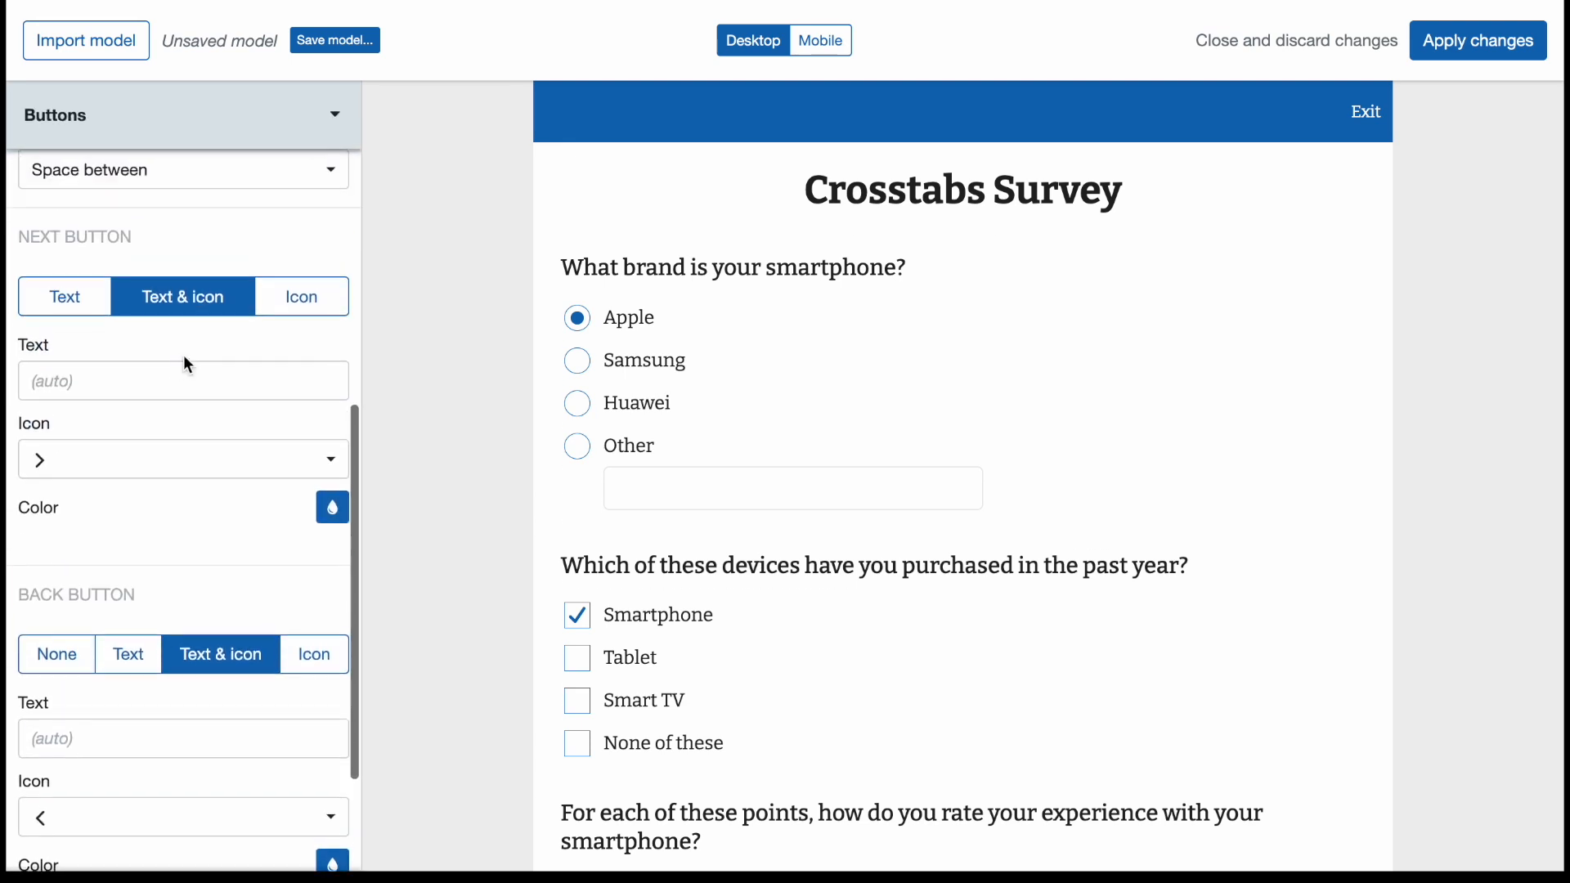
pyautogui.tripleClick(118, 406)
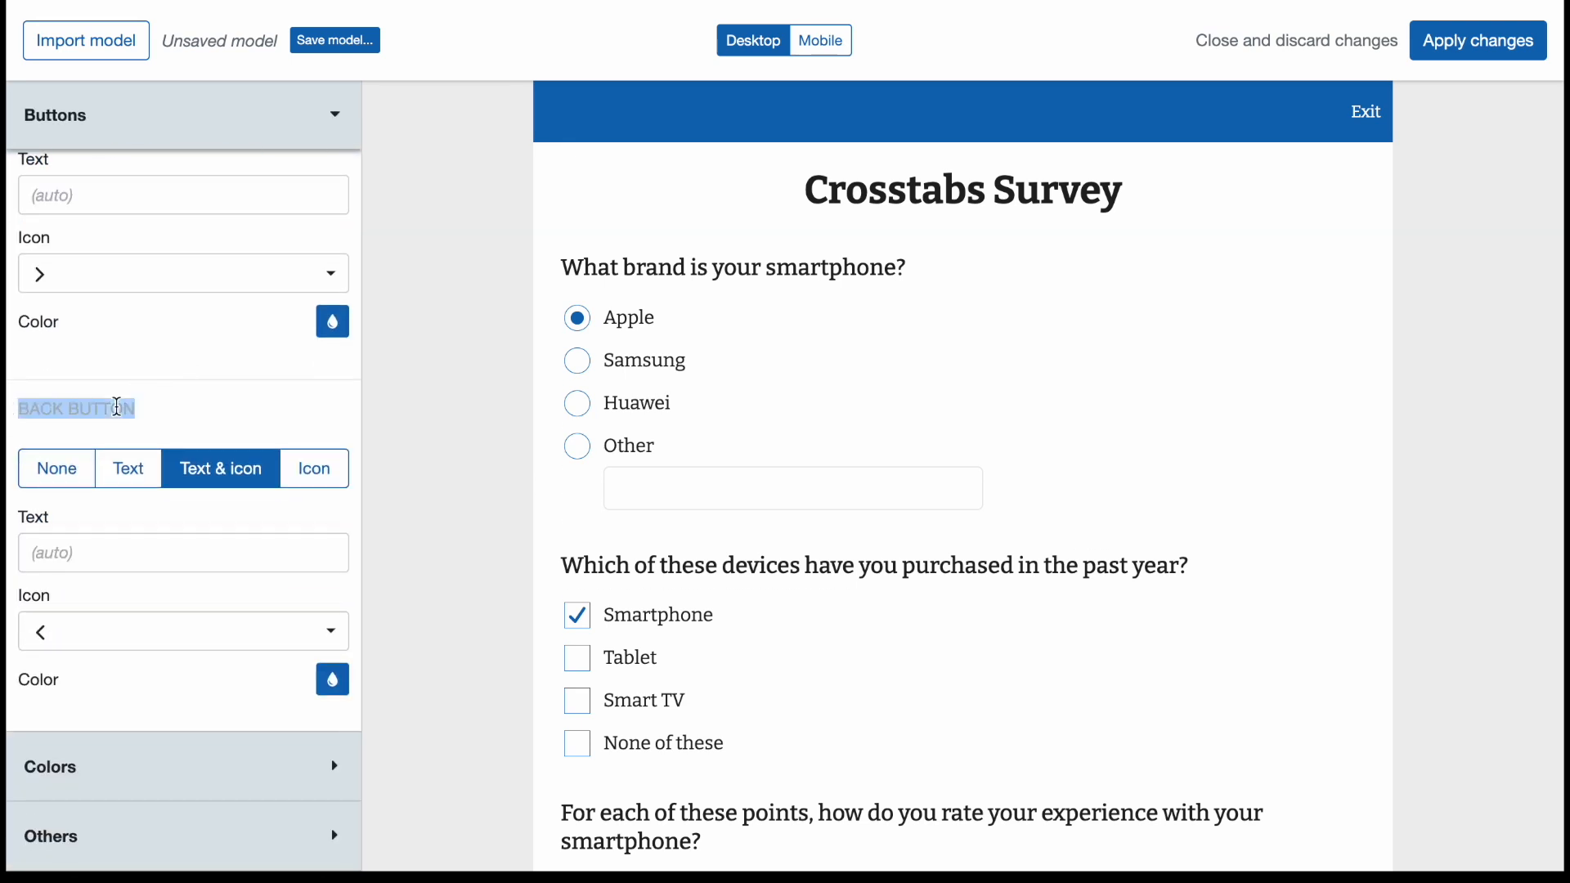
pyautogui.click(174, 419)
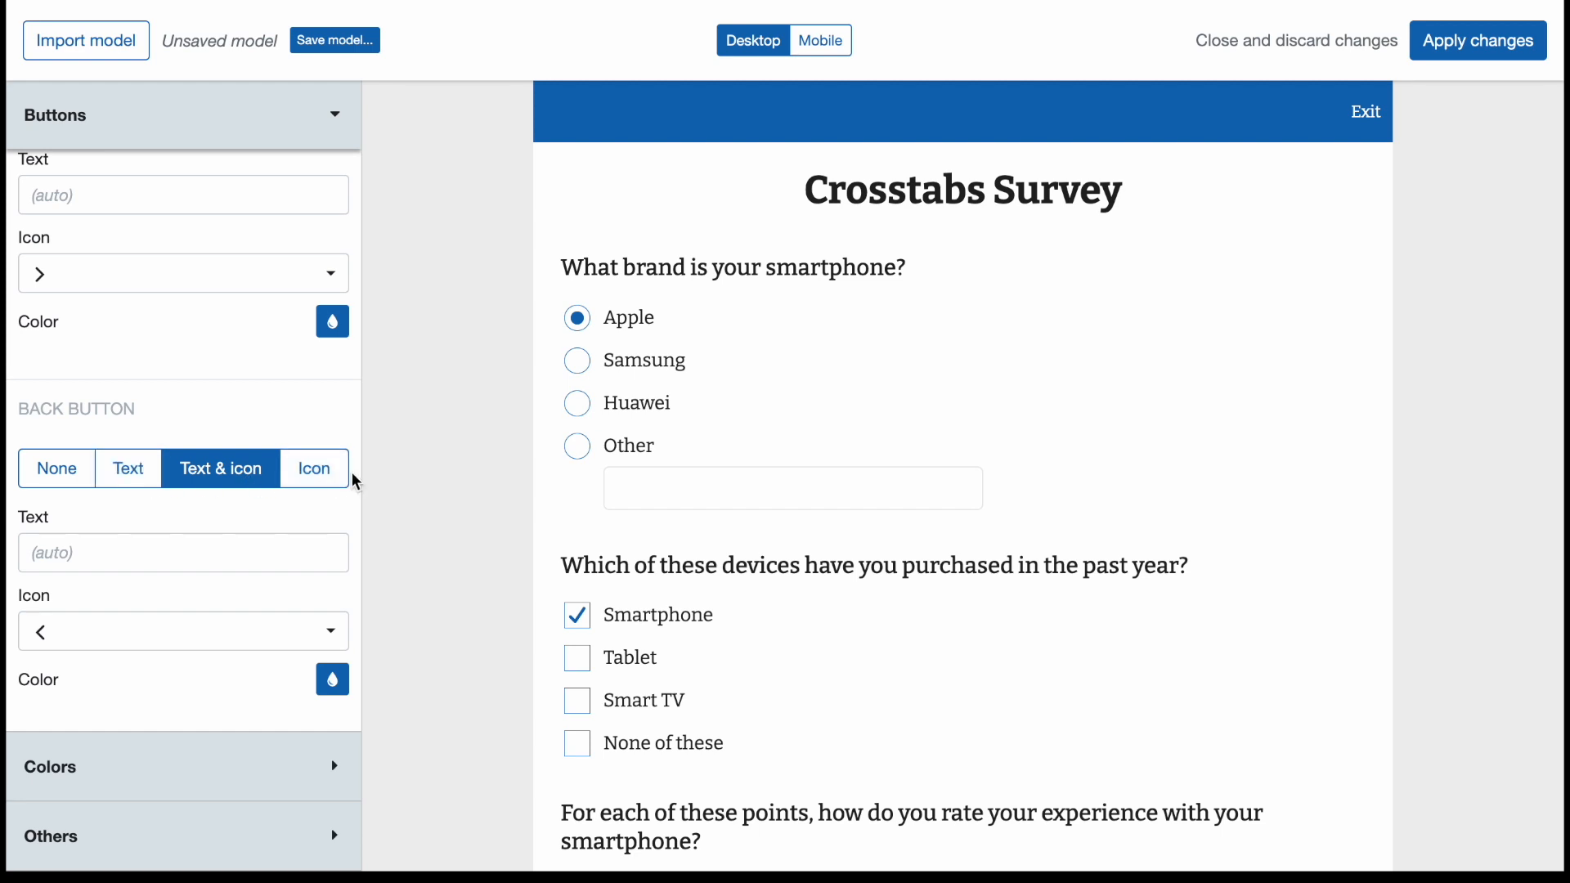
pyautogui.scroll(2, 273, 421)
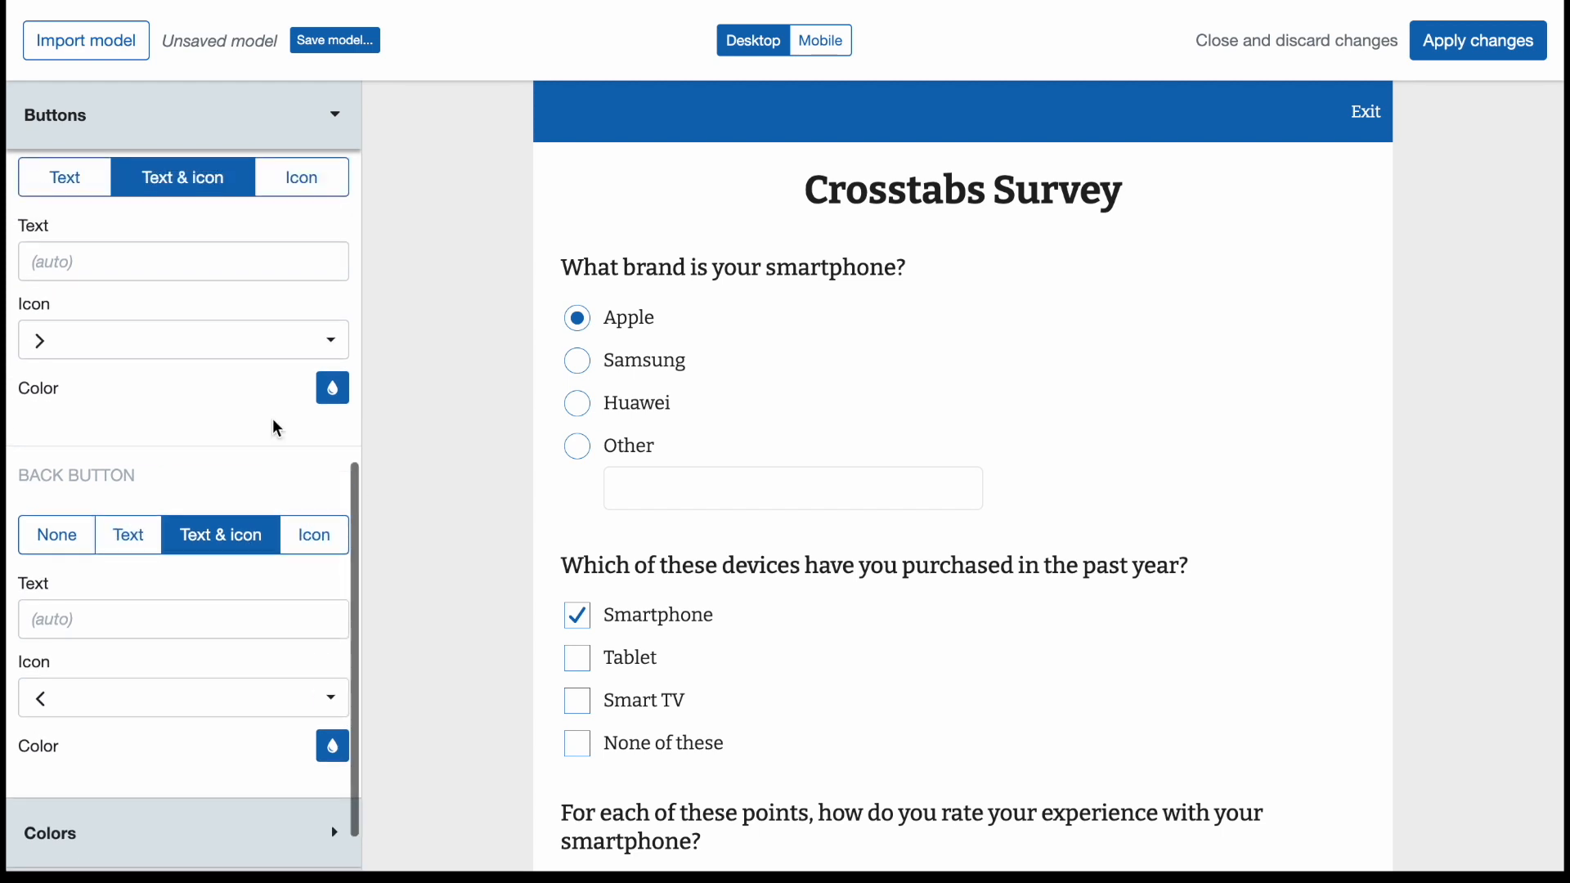
pyautogui.scroll(4, 275, 424)
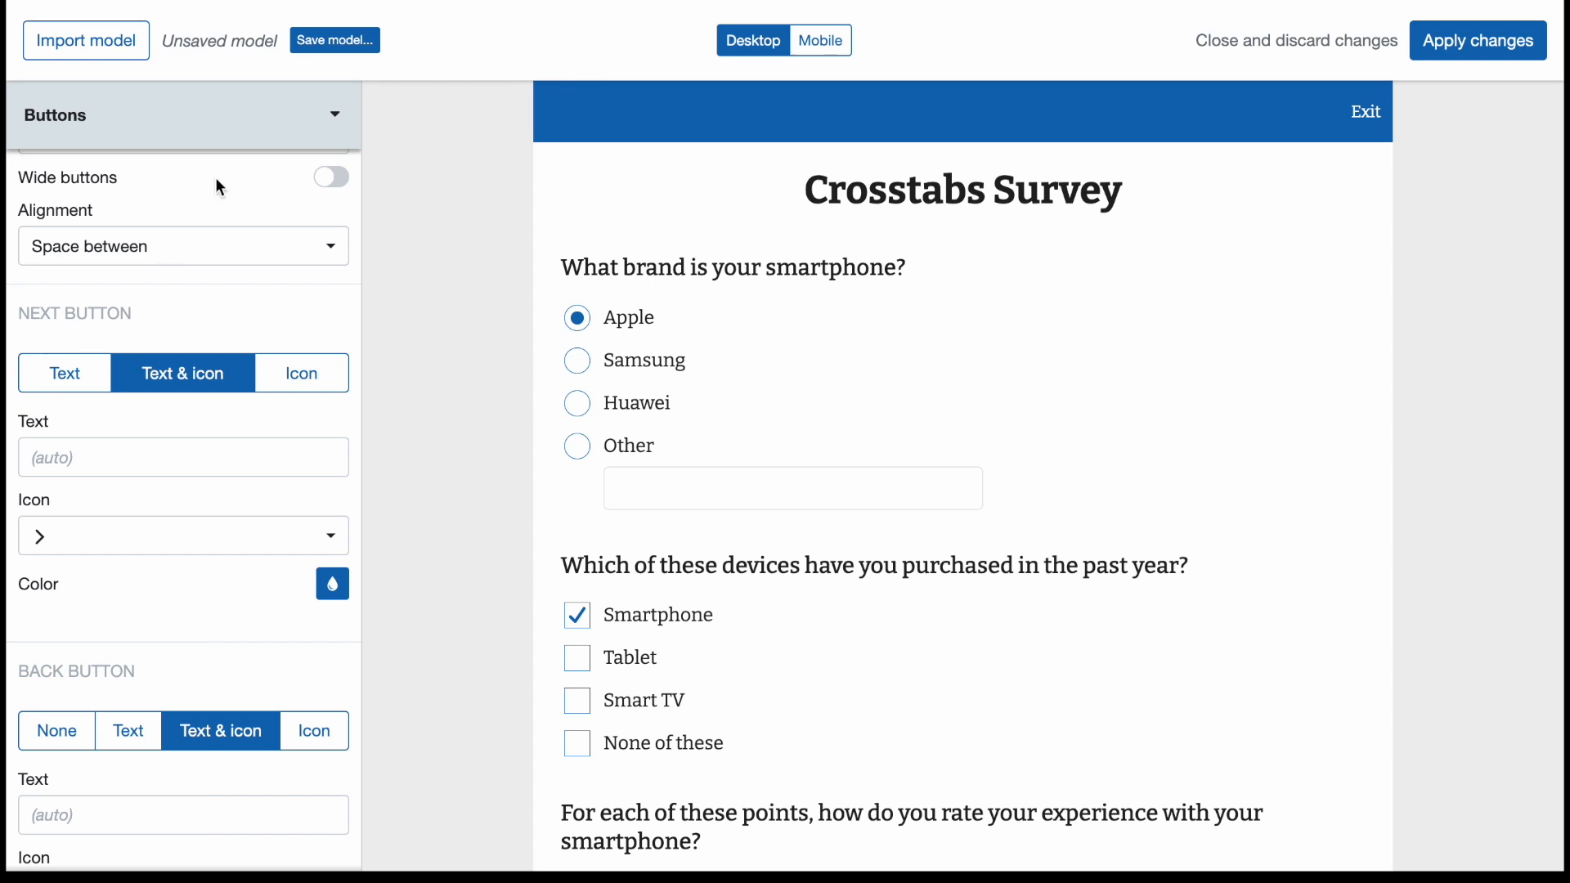
pyautogui.click(214, 140)
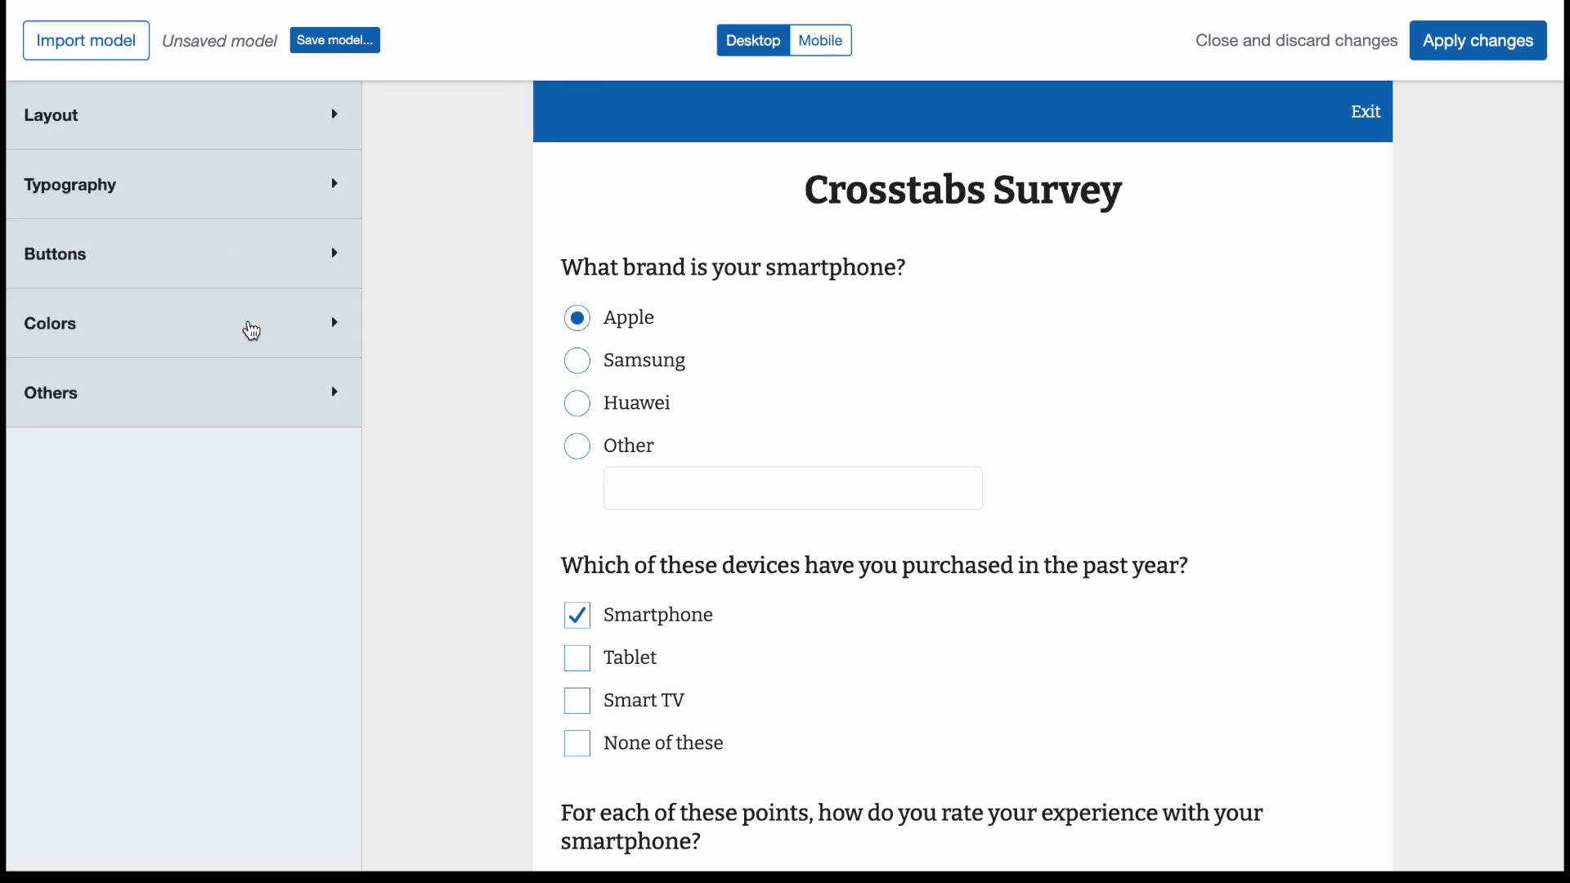
# Change the survey title's text color to purple, #BB24D8.
pyautogui.click(235, 331)
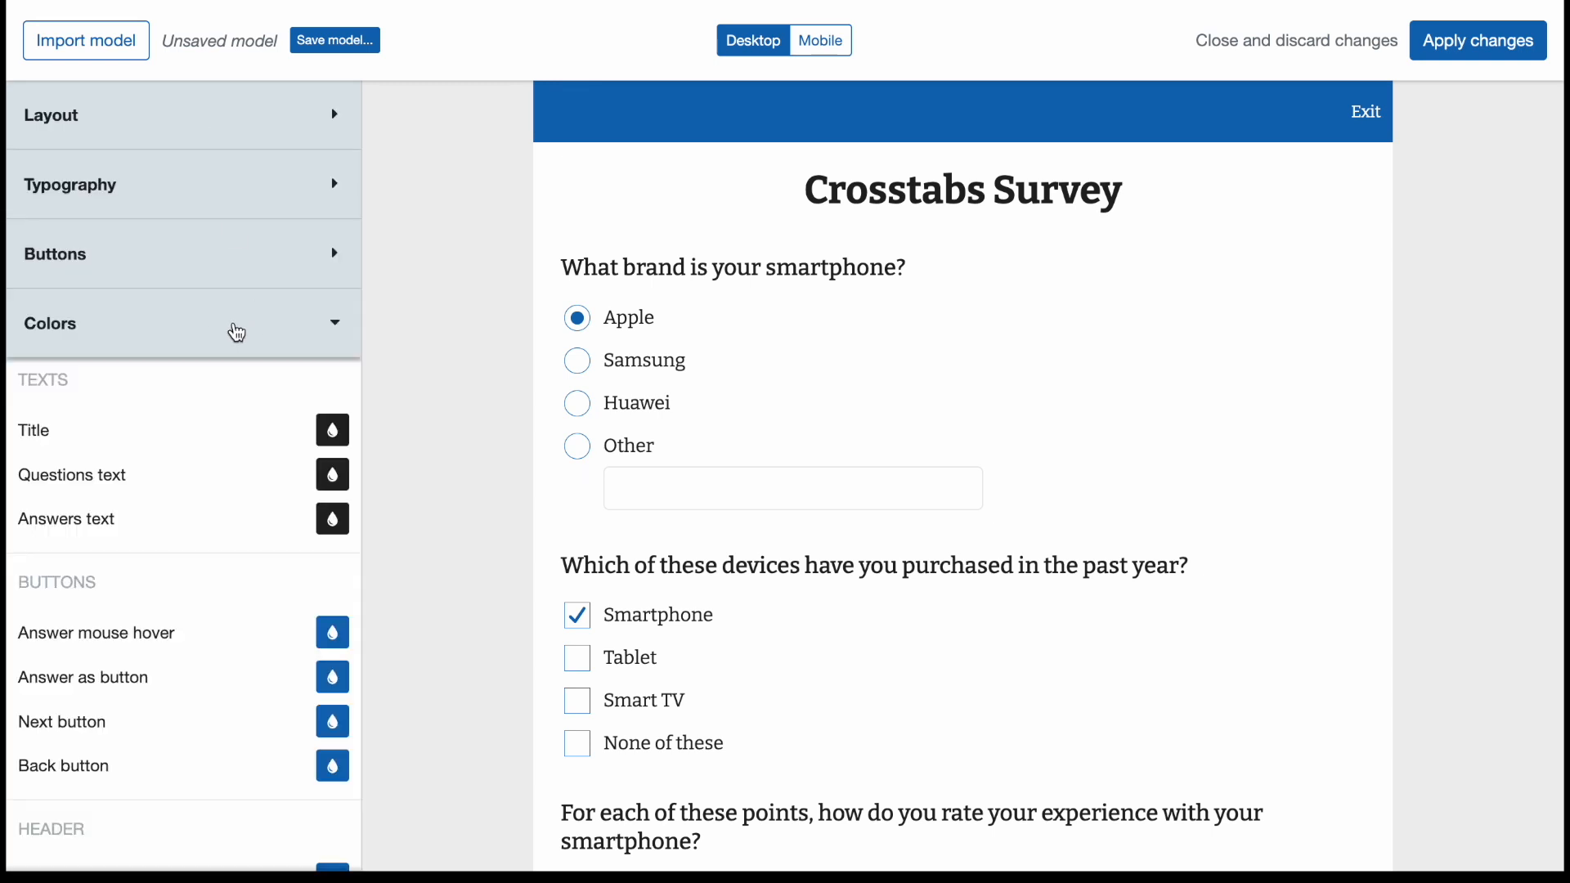
pyautogui.scroll(-3, 235, 327)
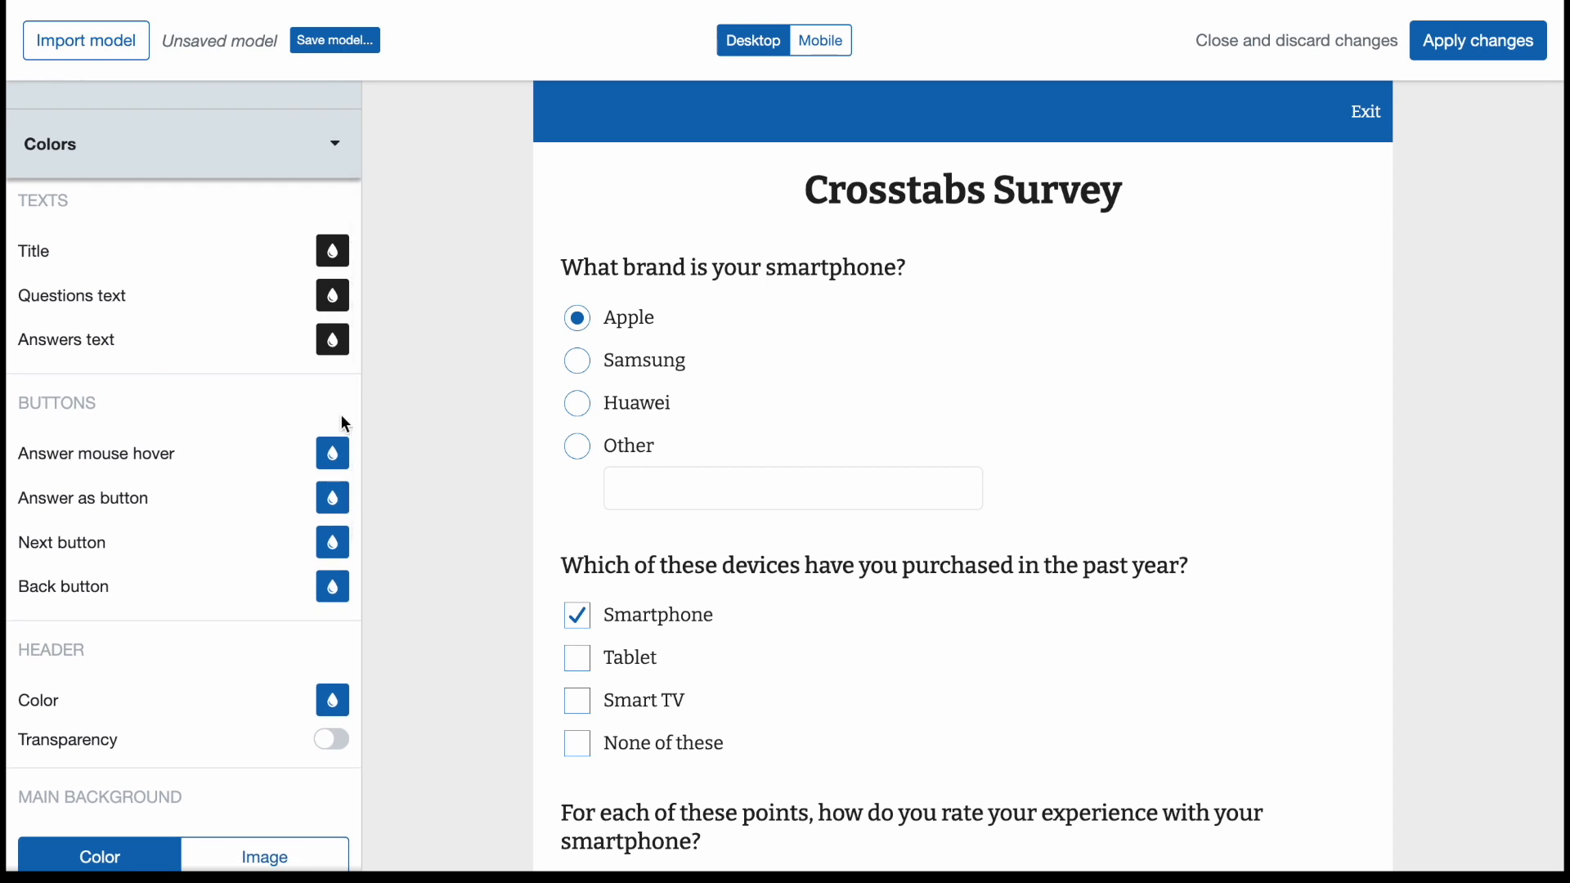
pyautogui.scroll(-5, 308, 479)
pyautogui.scroll(10, 286, 446)
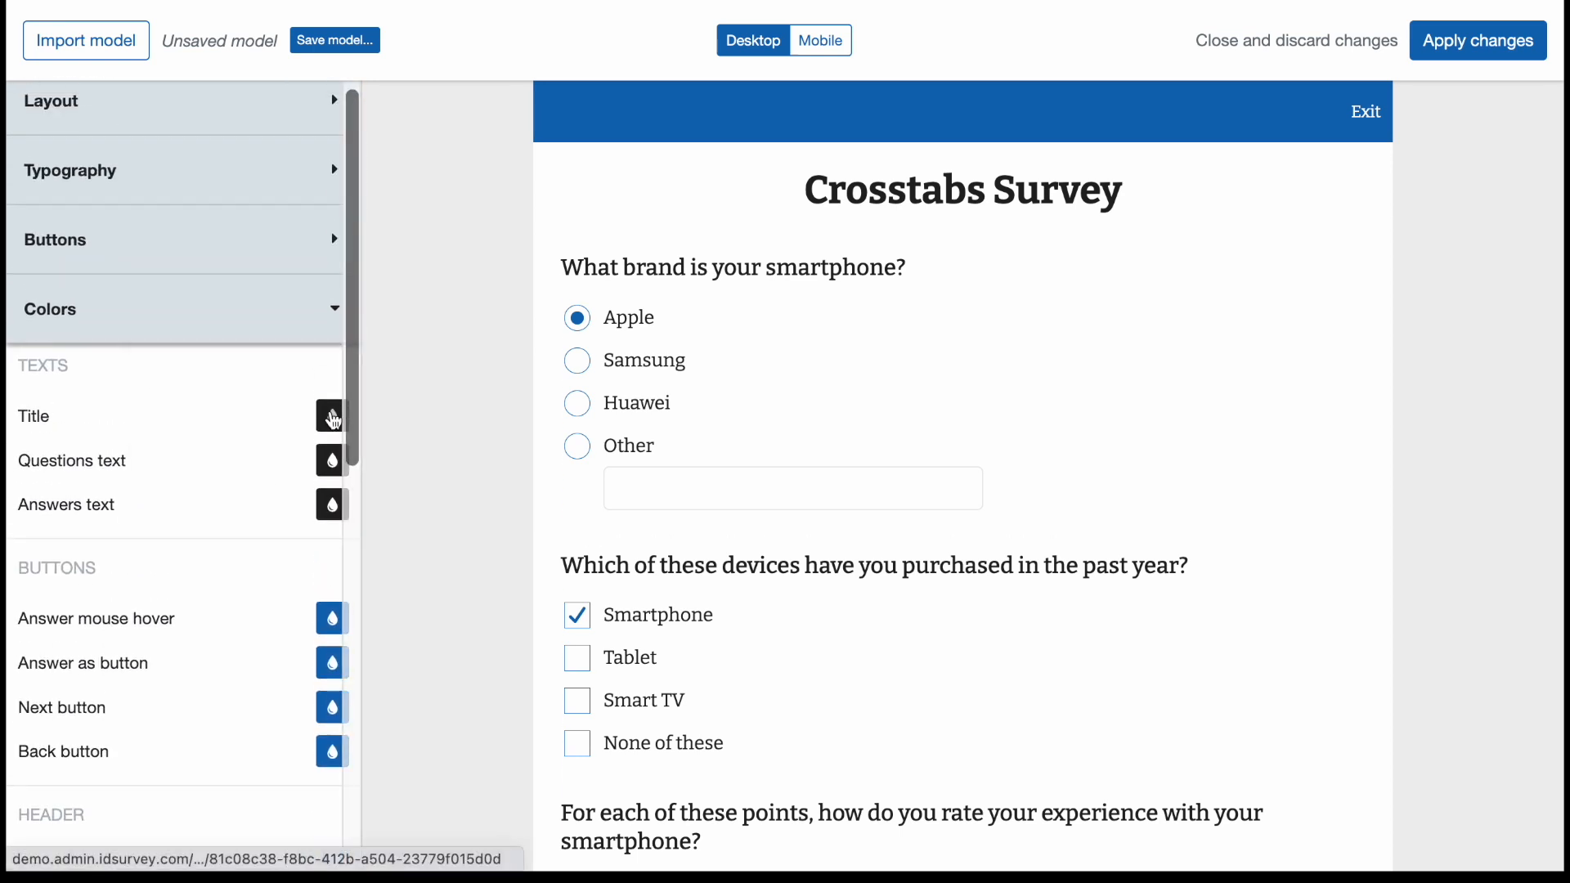
pyautogui.click(333, 420)
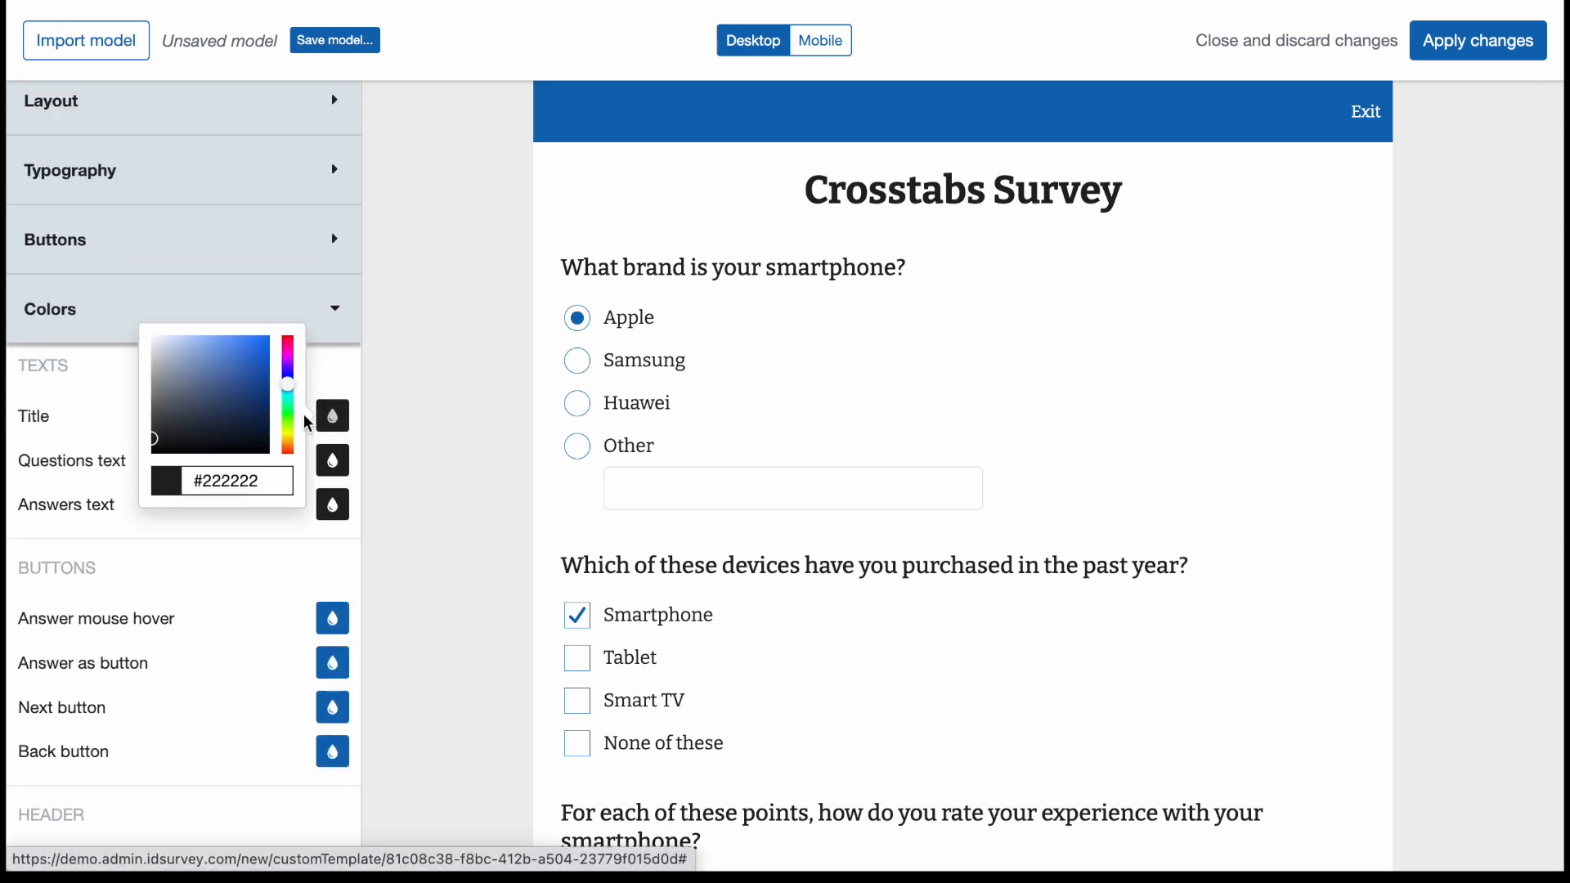
pyautogui.moveTo(294, 373); pyautogui.dragTo(291, 358)
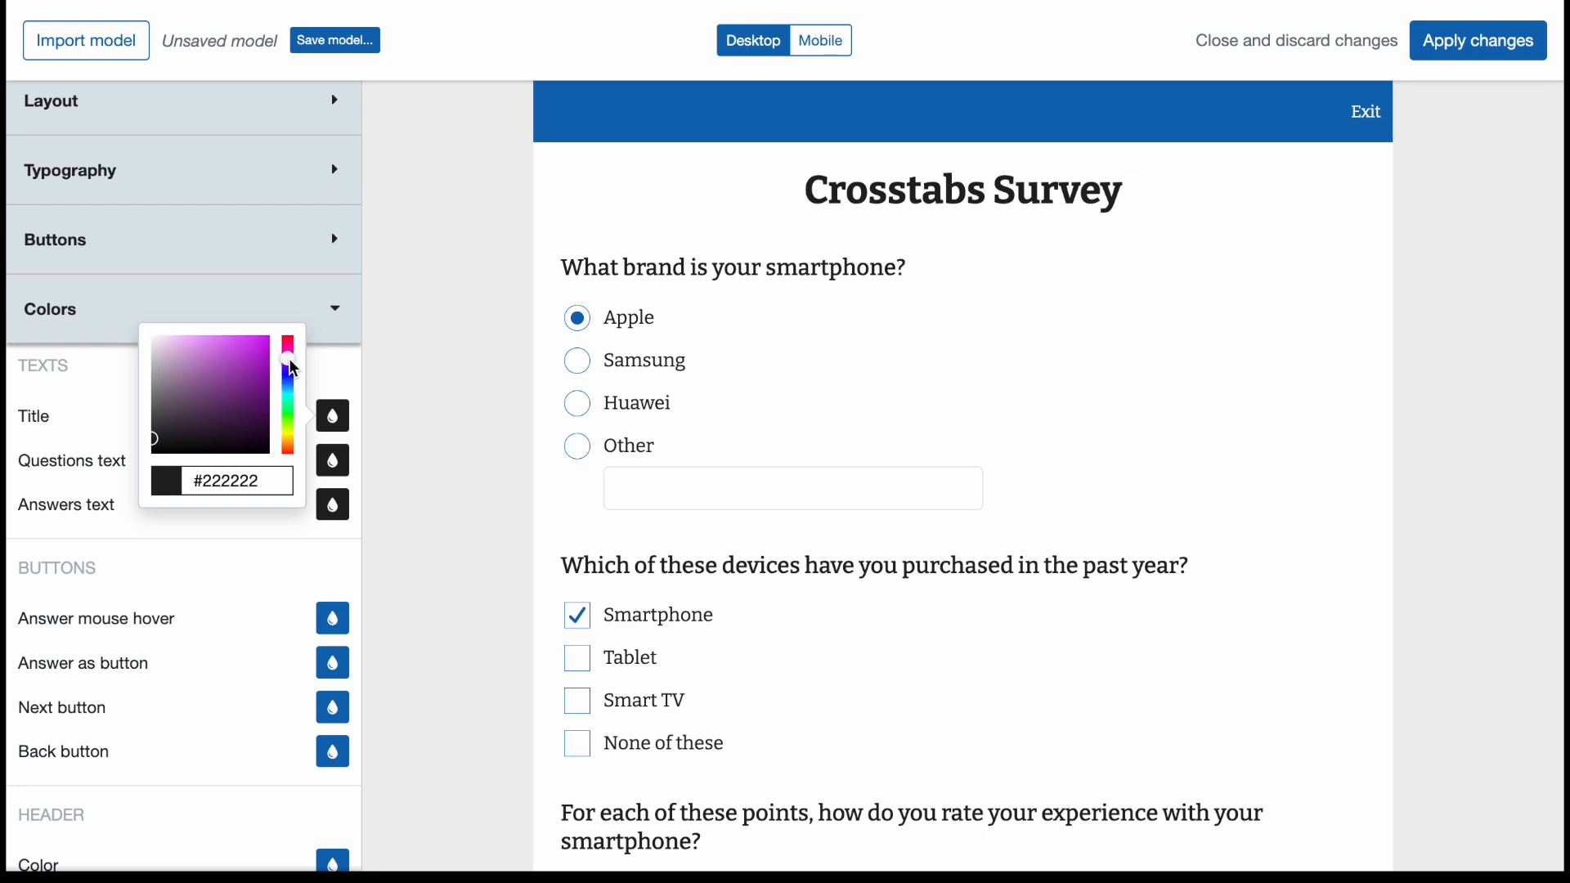
pyautogui.click(255, 357)
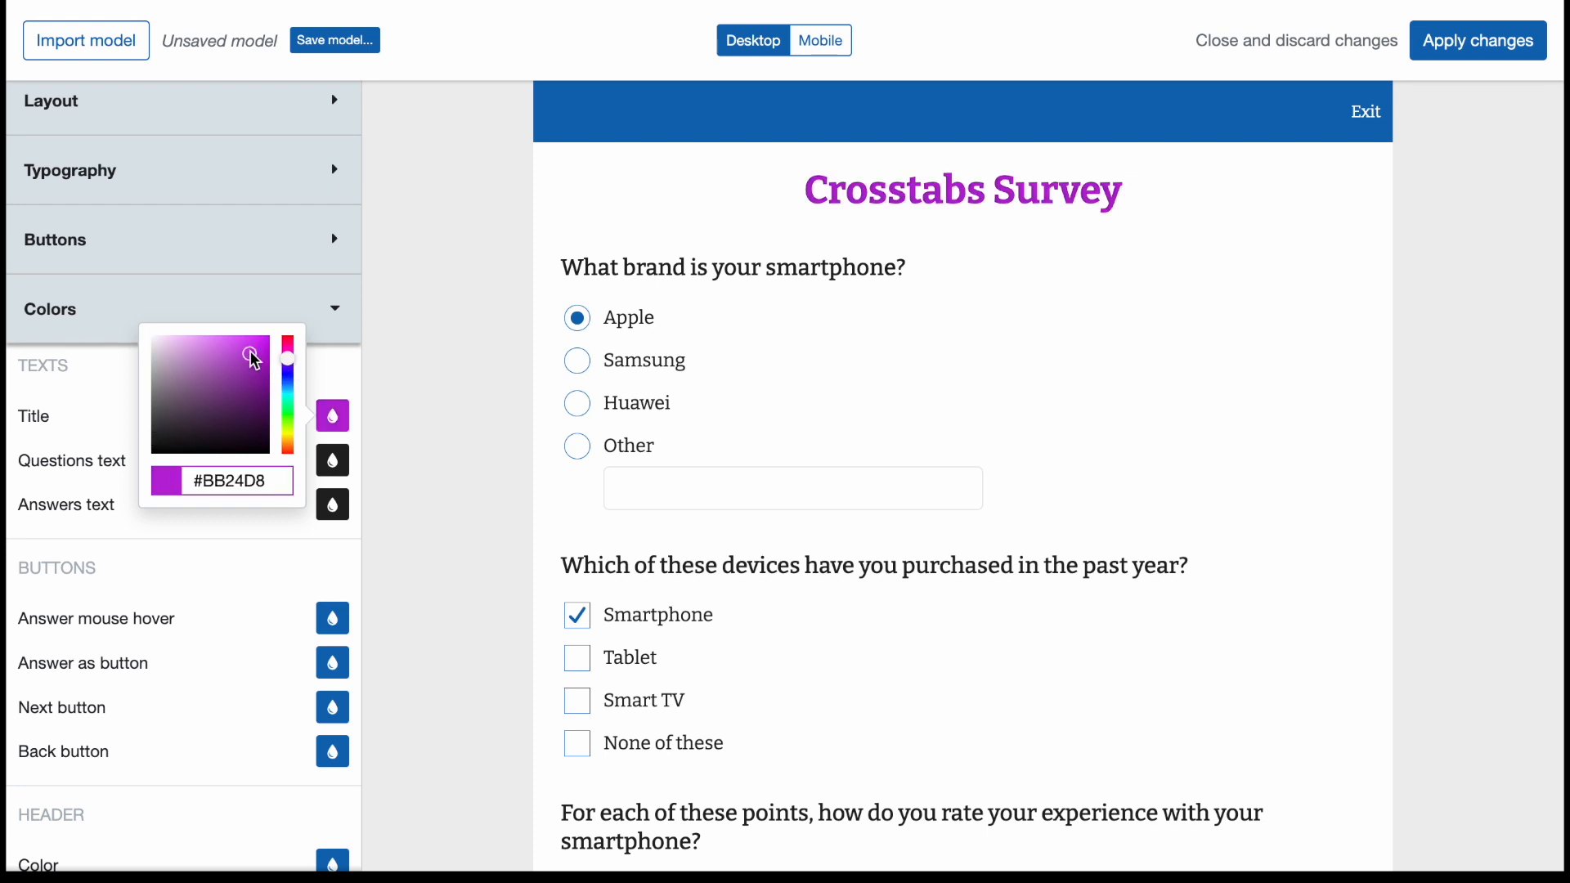
pyautogui.click(345, 371)
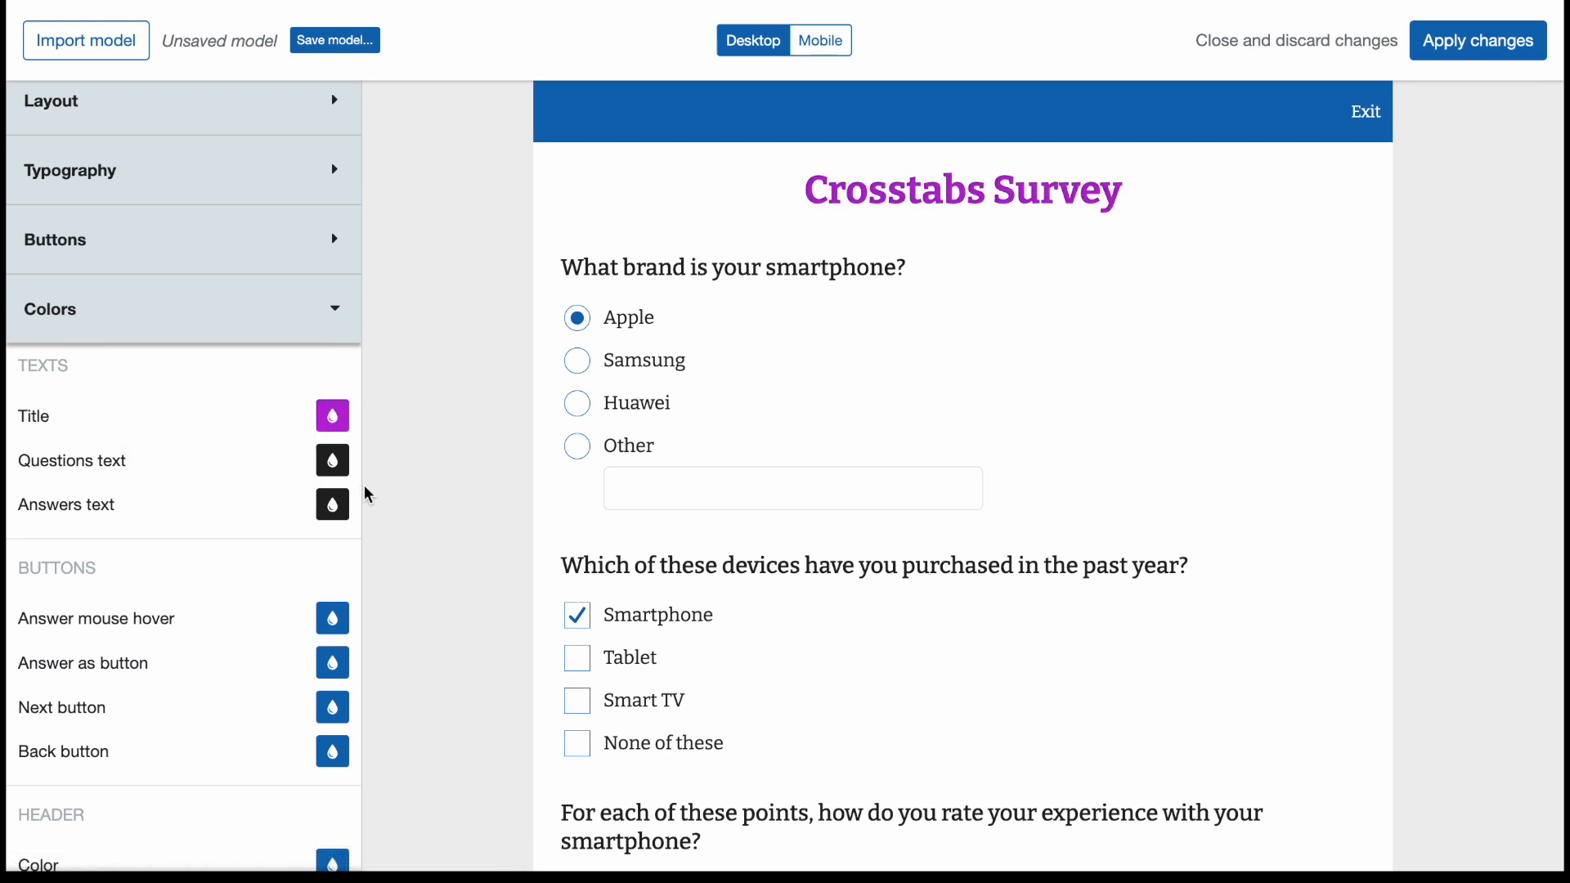
# Examine the color settings for the main background, page, questions box and matrix question, and collapse the color settings.
pyautogui.scroll(-10, 166, 528)
pyautogui.scroll(-3, 167, 528)
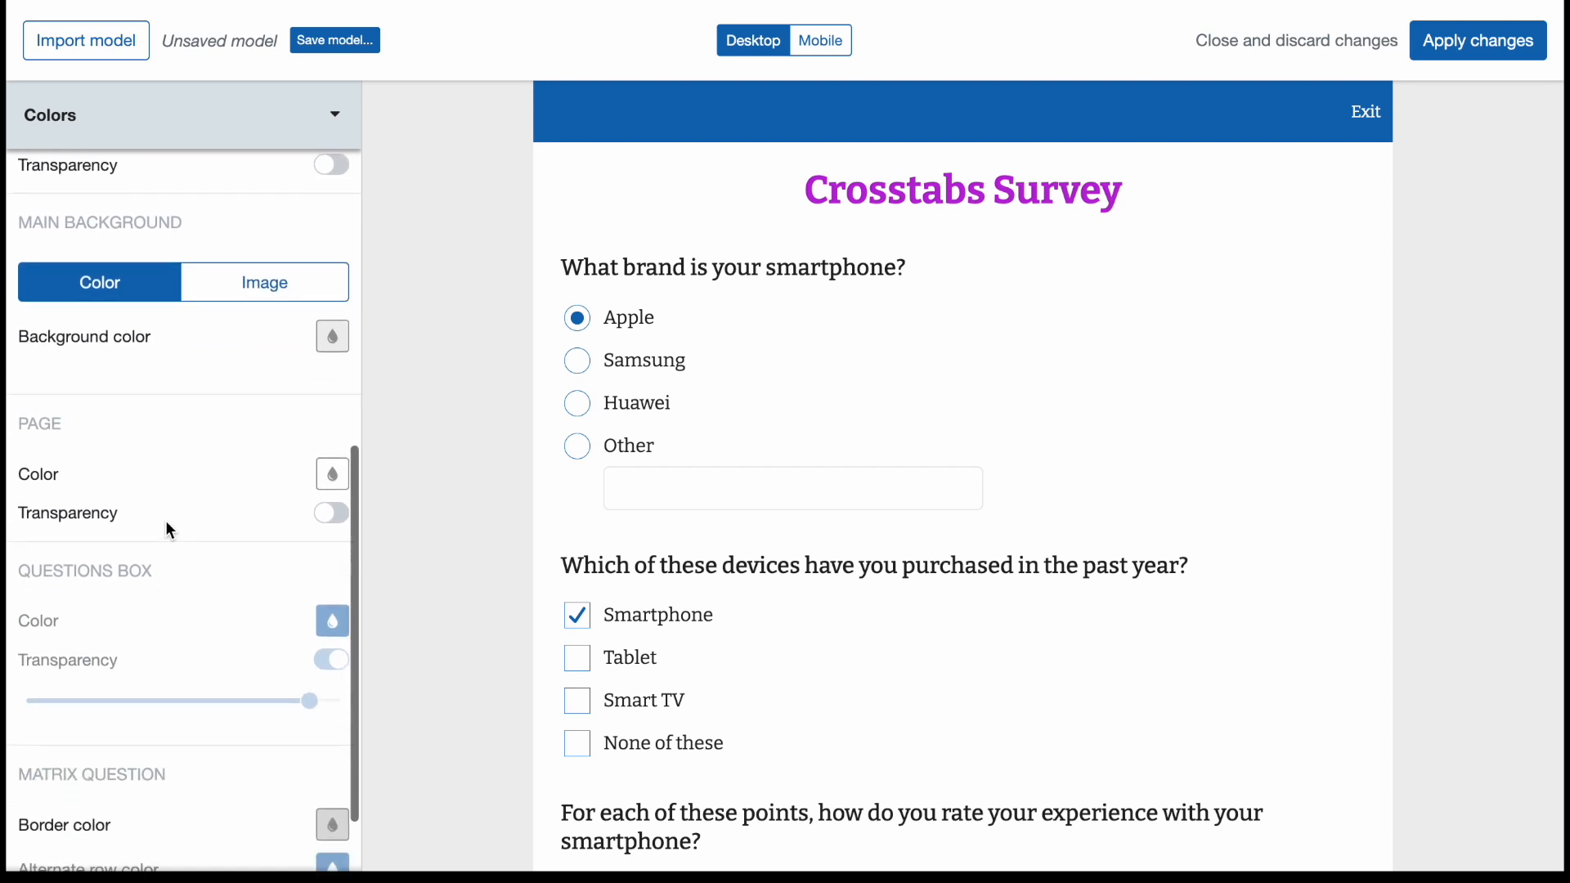
pyautogui.click(201, 138)
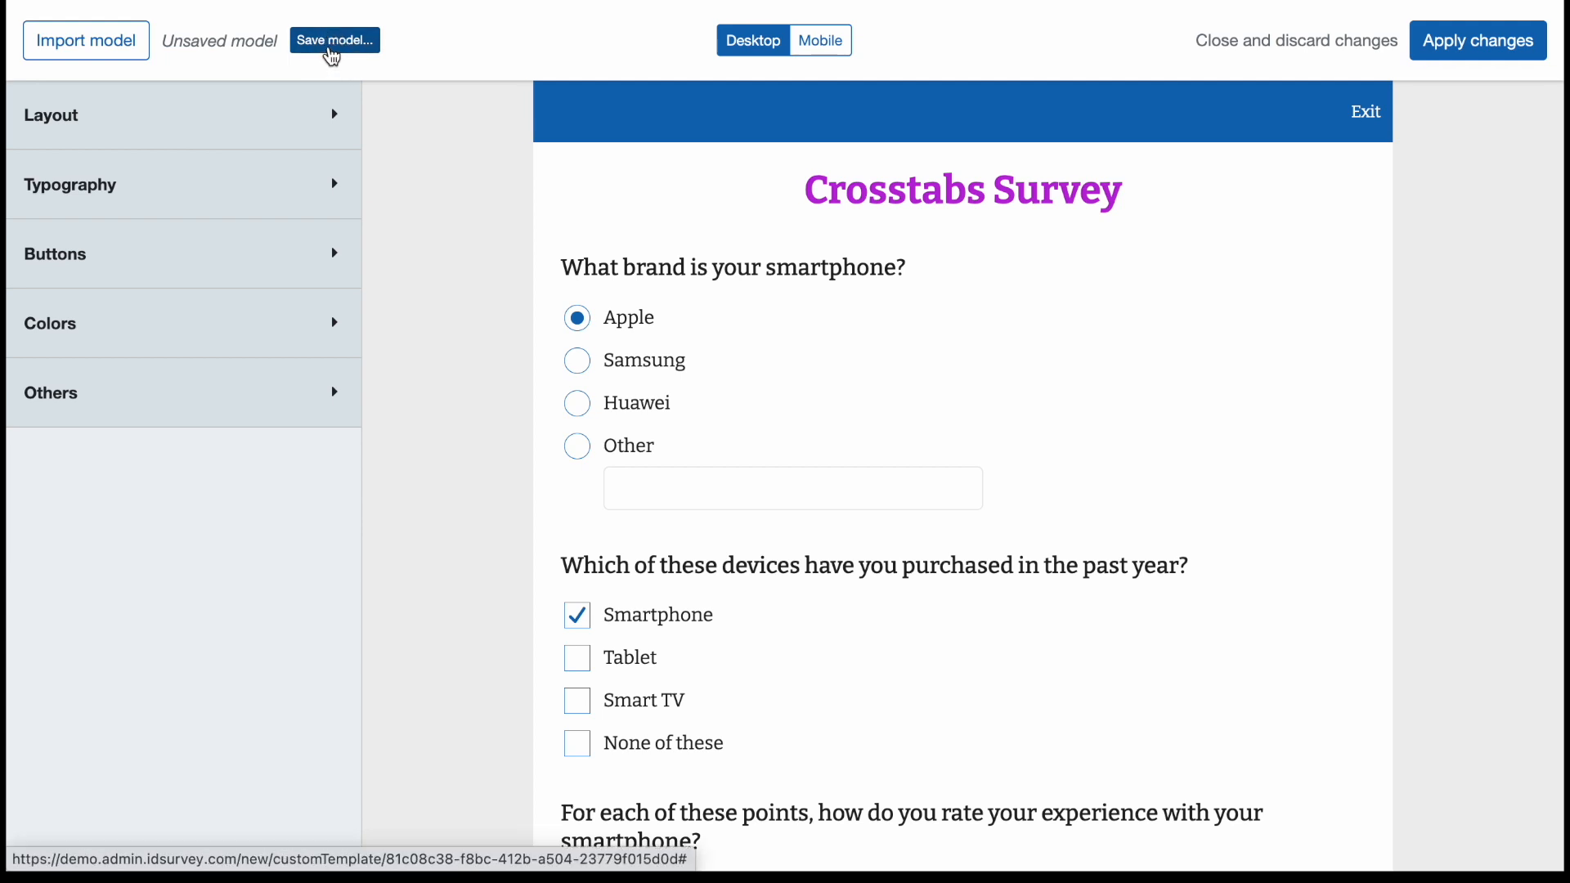
# Look at the model-saving dialog without saving, and browse the list of default models available for import.
pyautogui.click(332, 41)
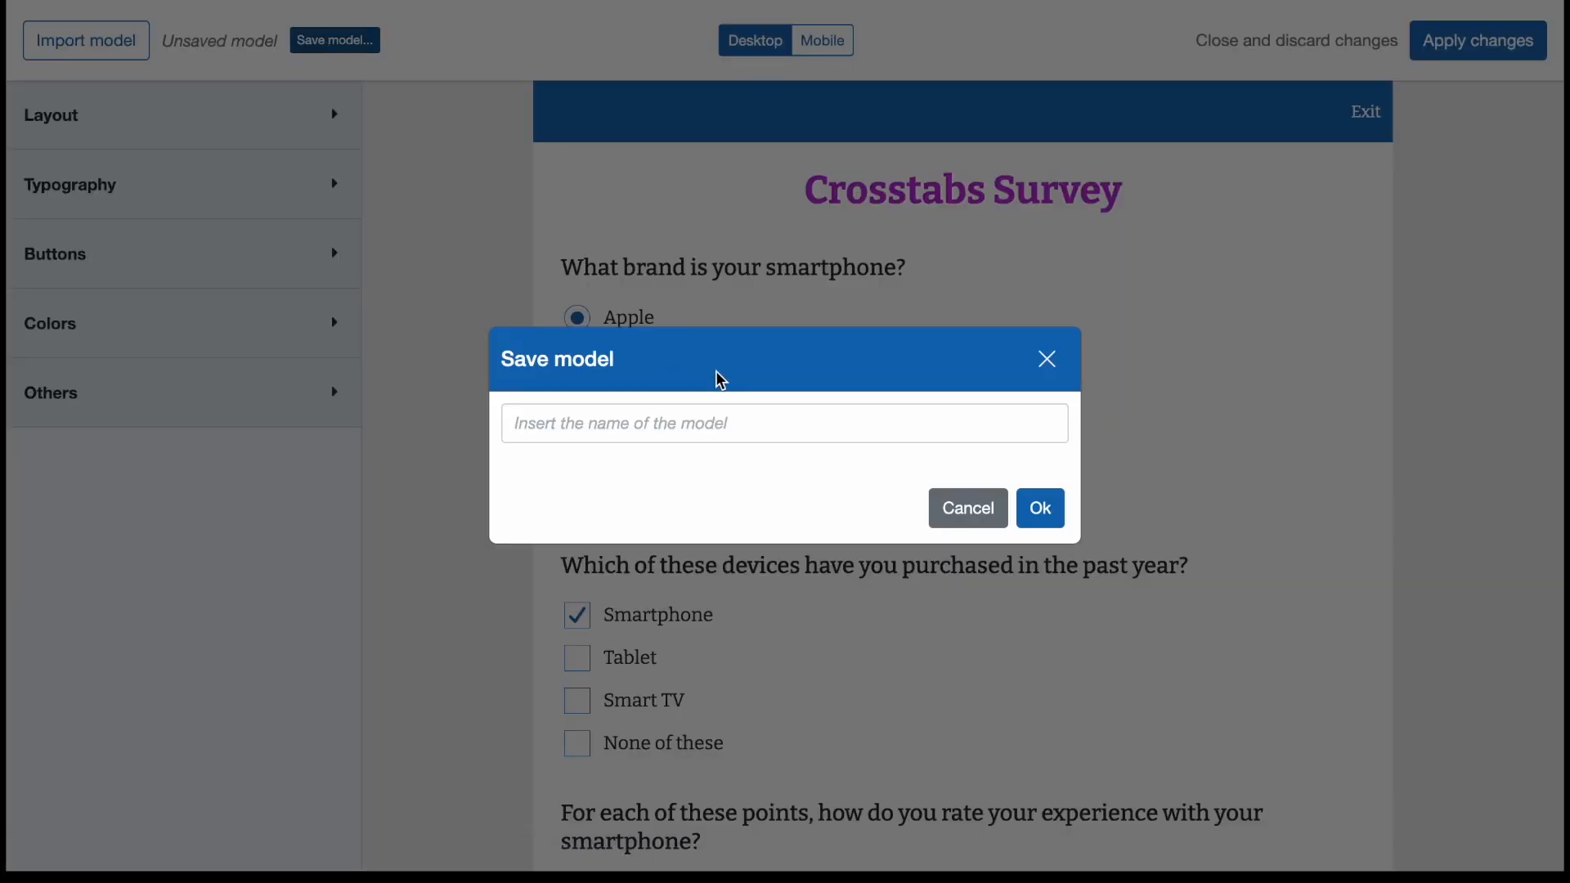
pyautogui.click(1062, 373)
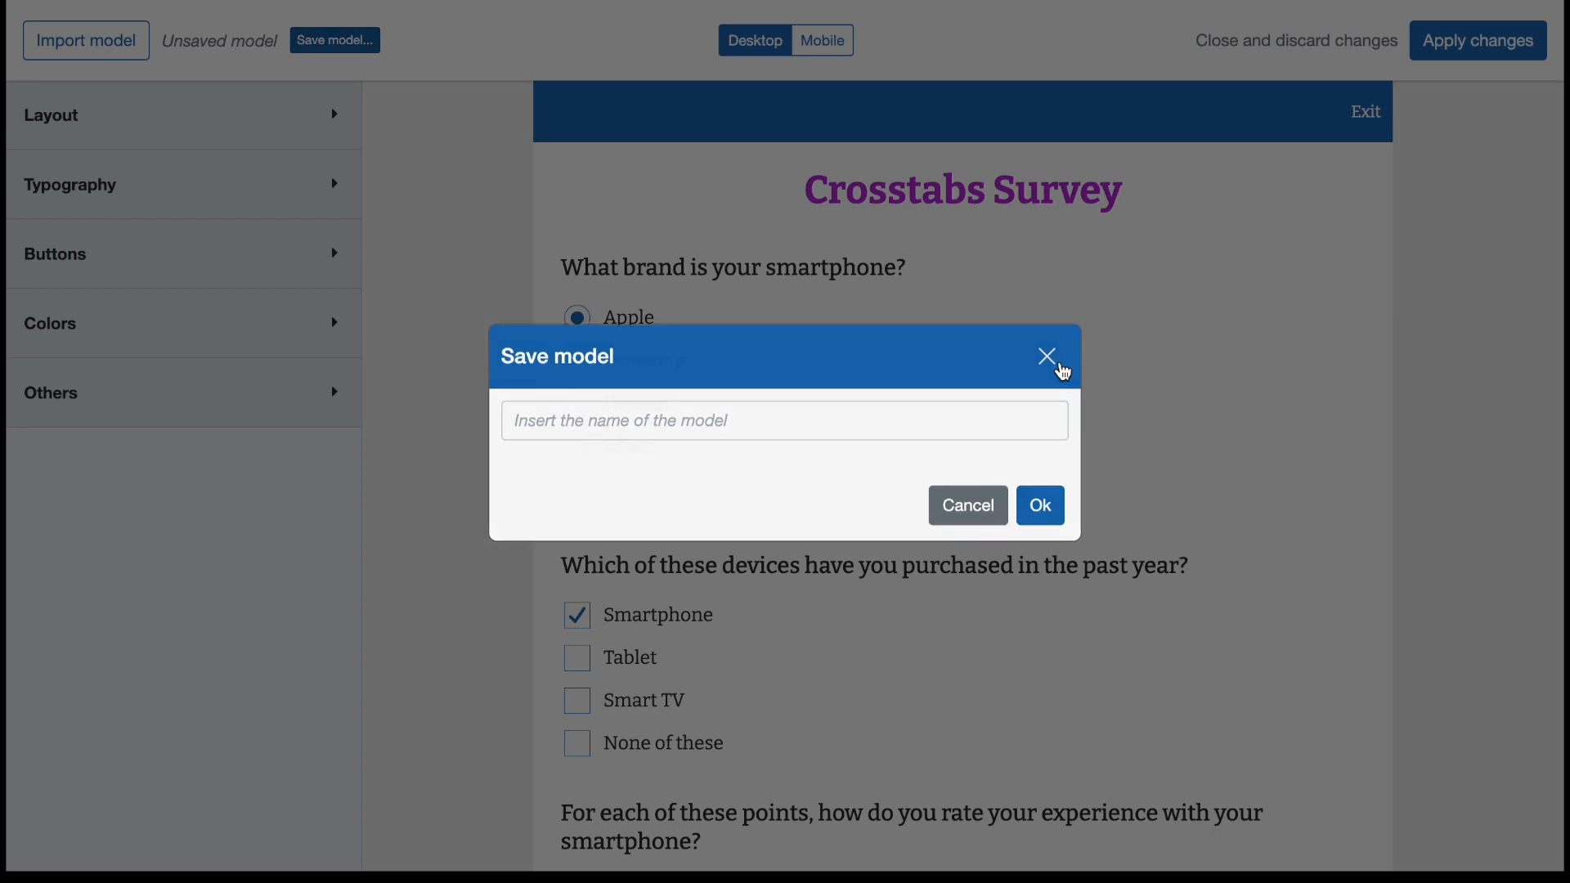
pyautogui.click(72, 36)
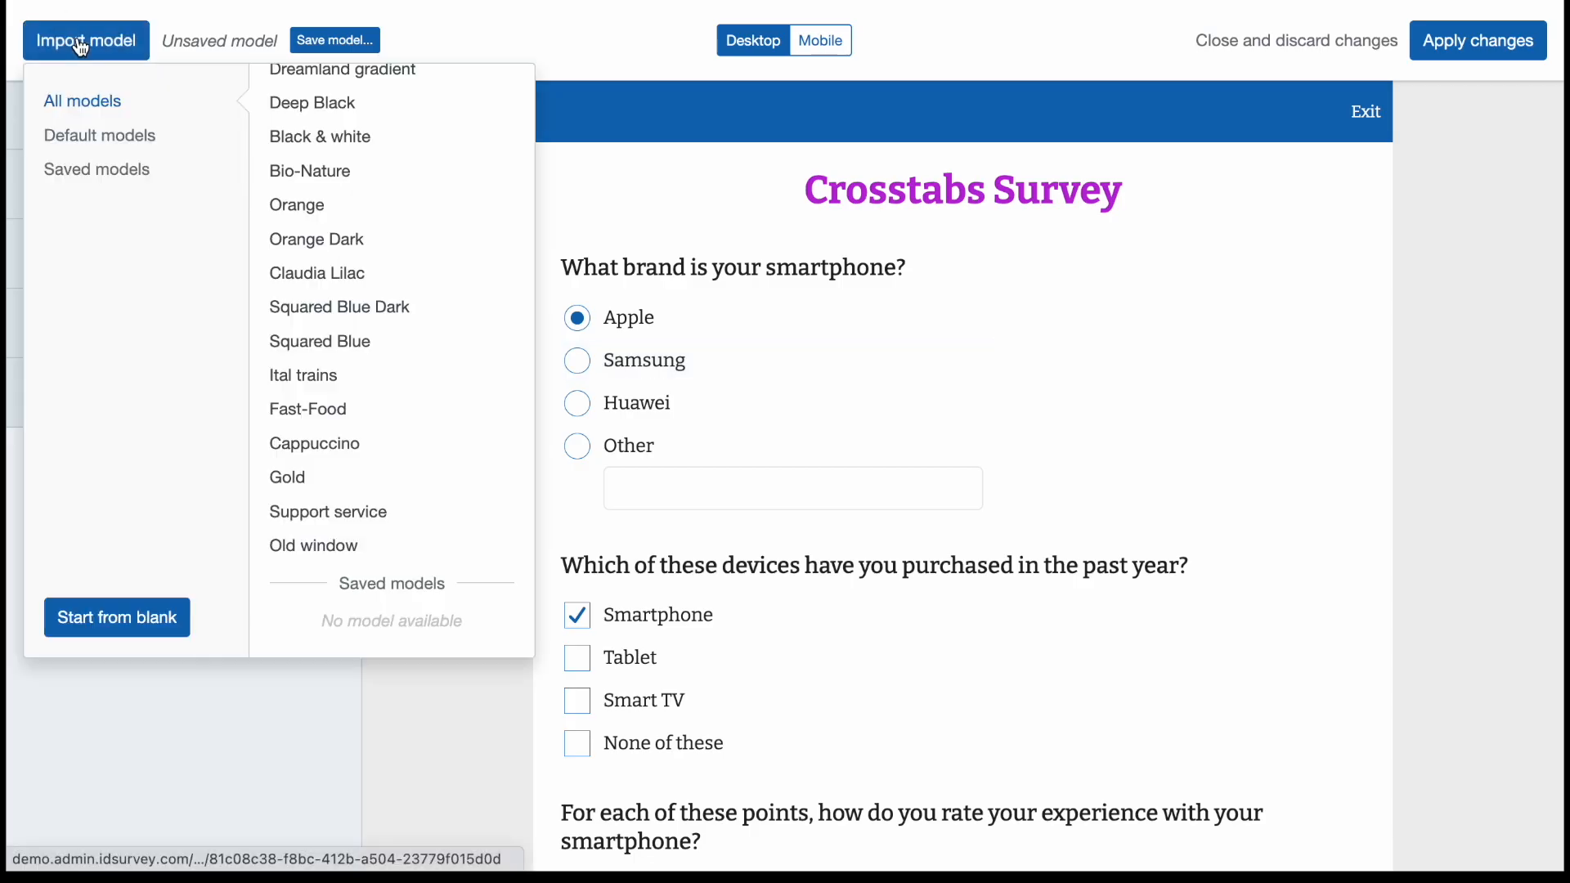
pyautogui.click(340, 131)
pyautogui.scroll(5, 368, 242)
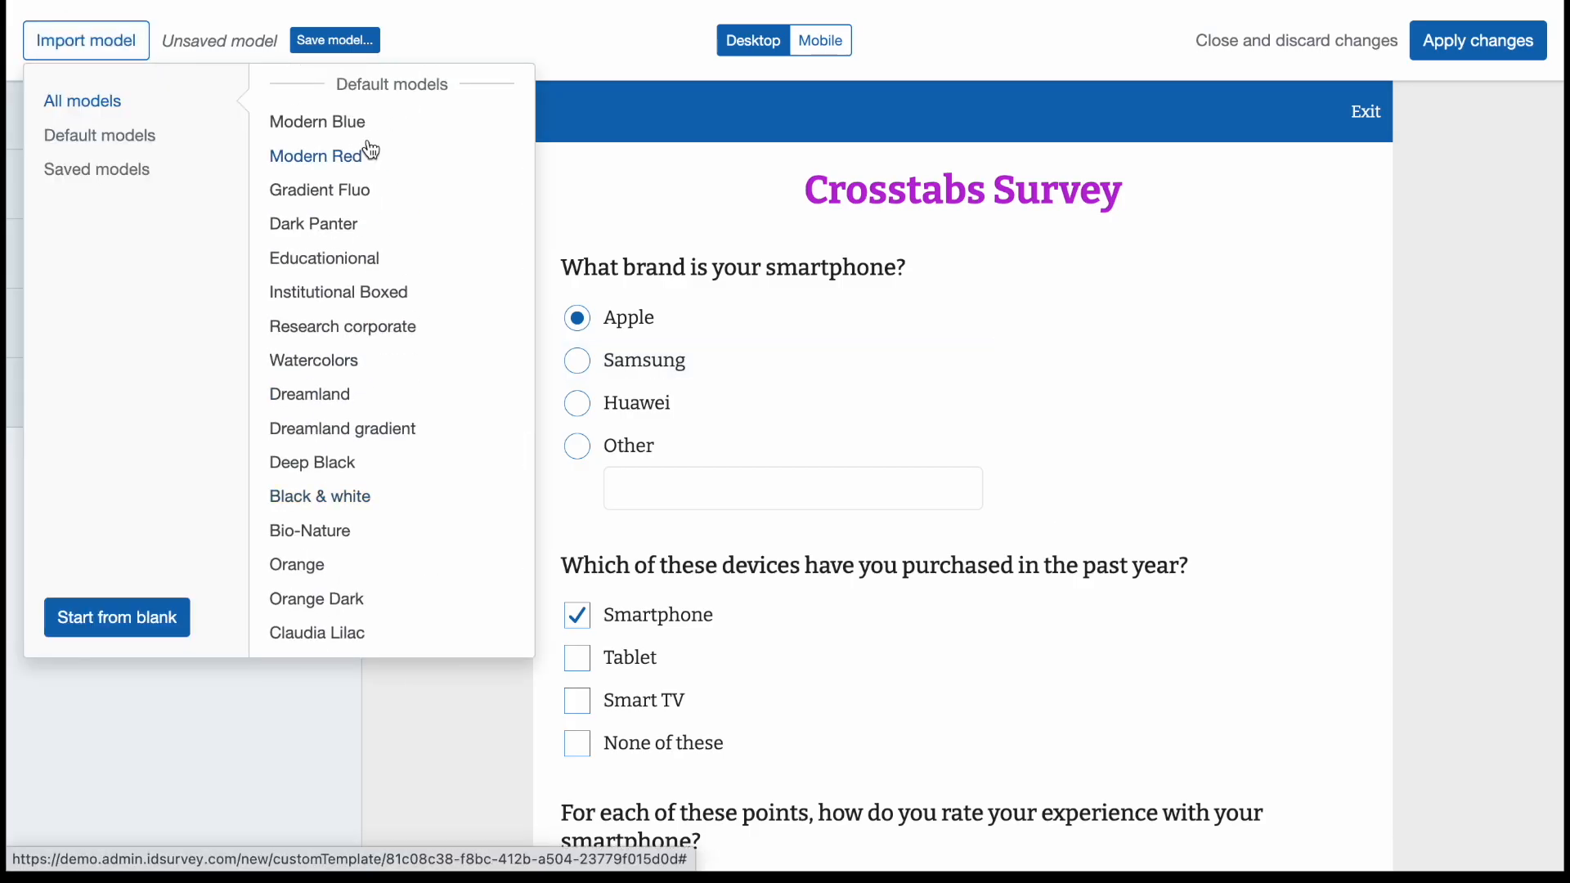
pyautogui.scroll(-4, 371, 150)
pyautogui.click(632, 109)
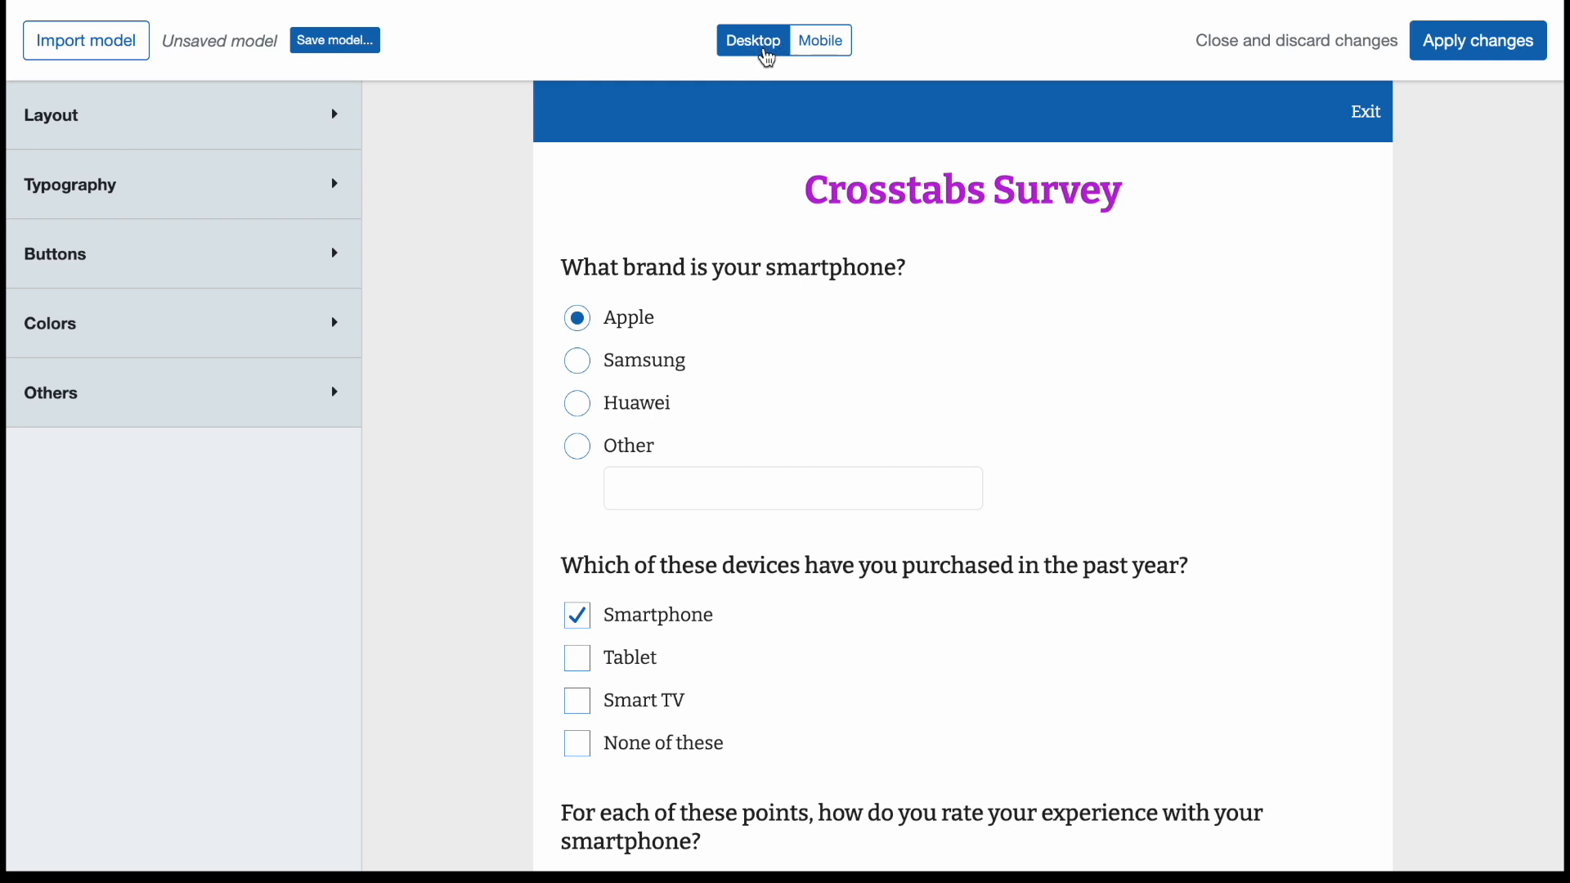
# Preview the whole survey in the mobile layout, from the title down to the Back and Next buttons.
pyautogui.click(820, 51)
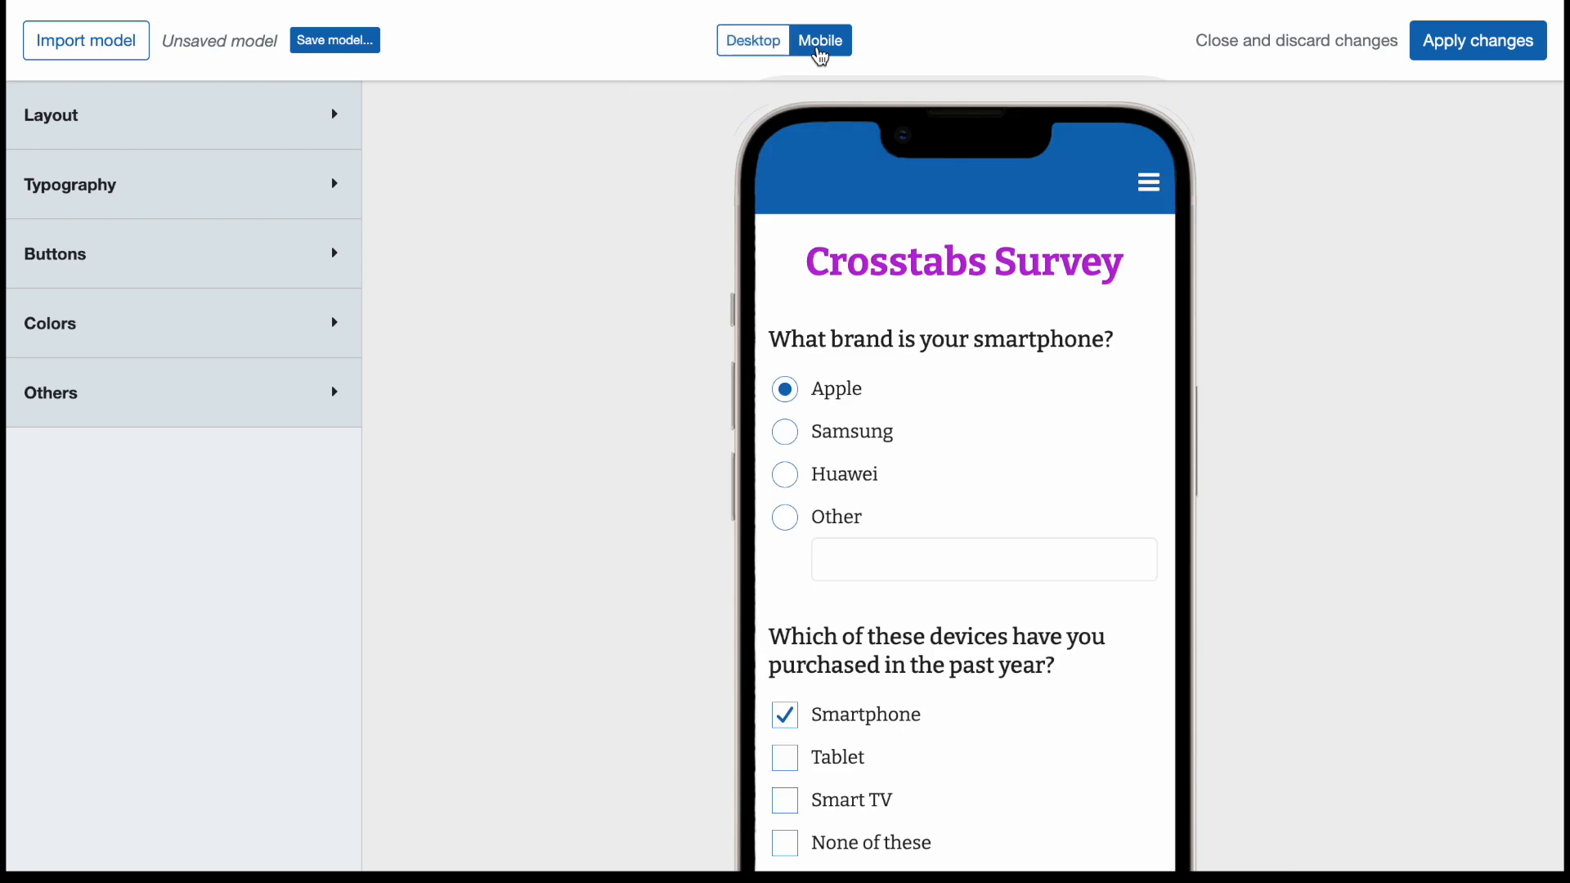
pyautogui.scroll(-7, 855, 431)
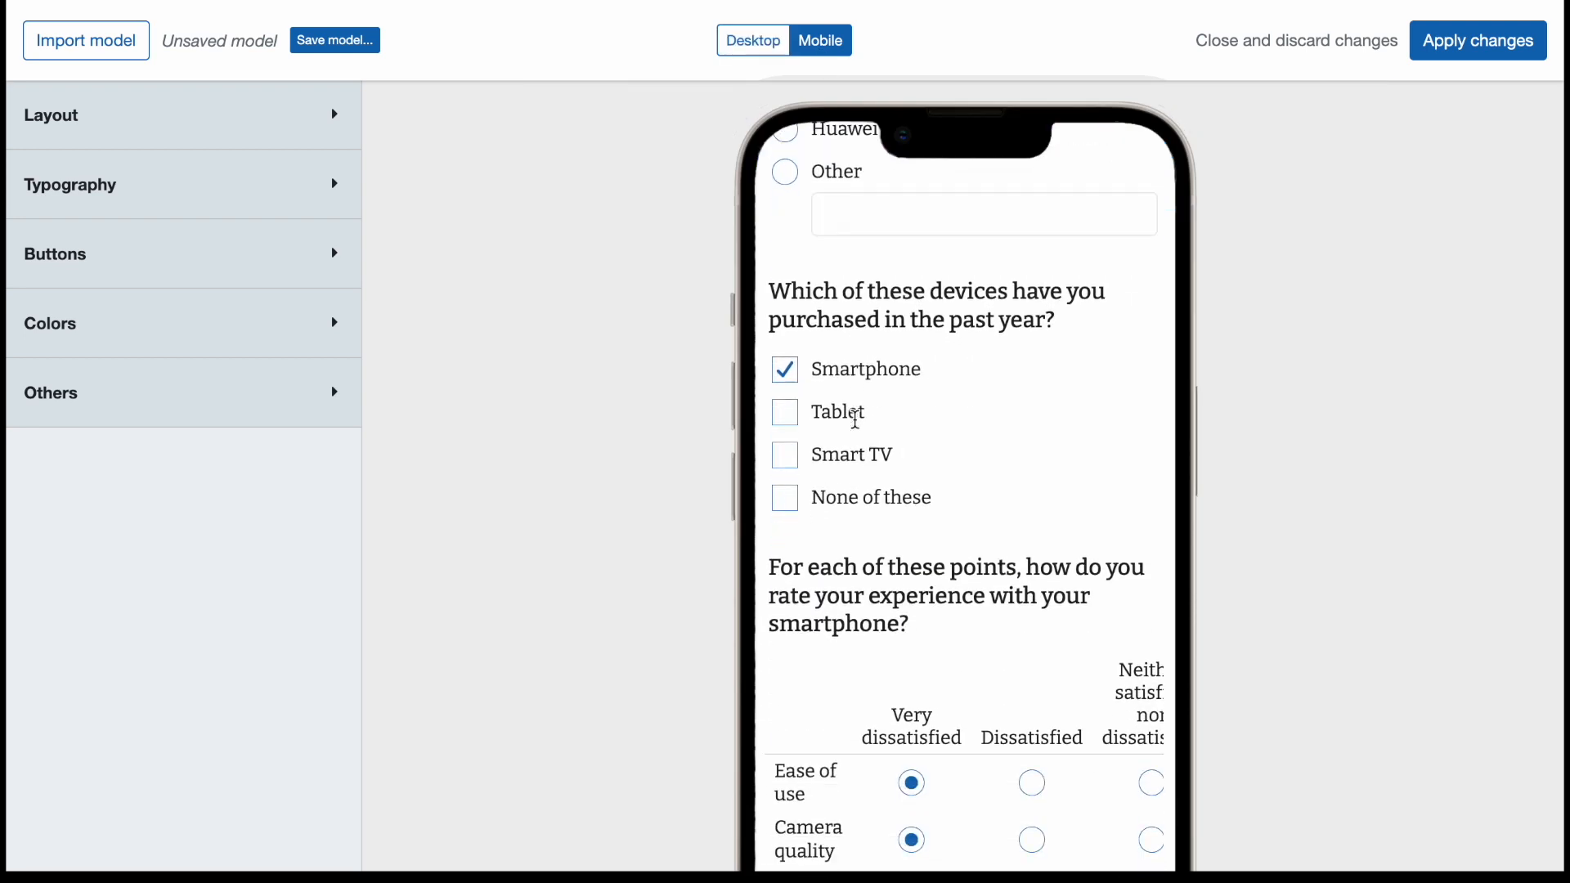
pyautogui.scroll(-4, 855, 421)
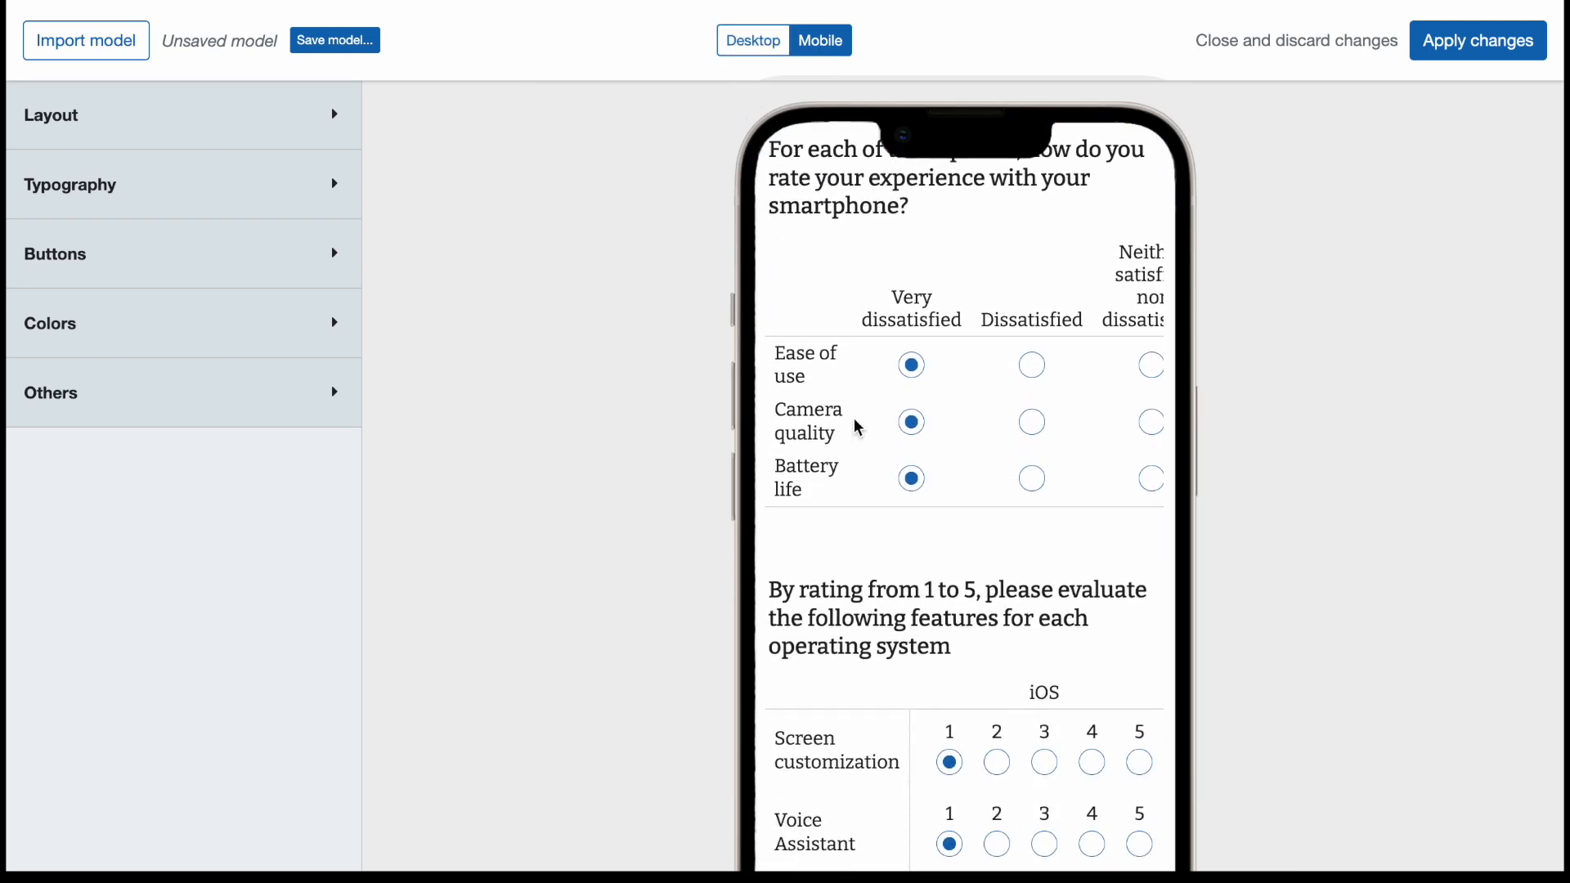
pyautogui.scroll(-4, 855, 428)
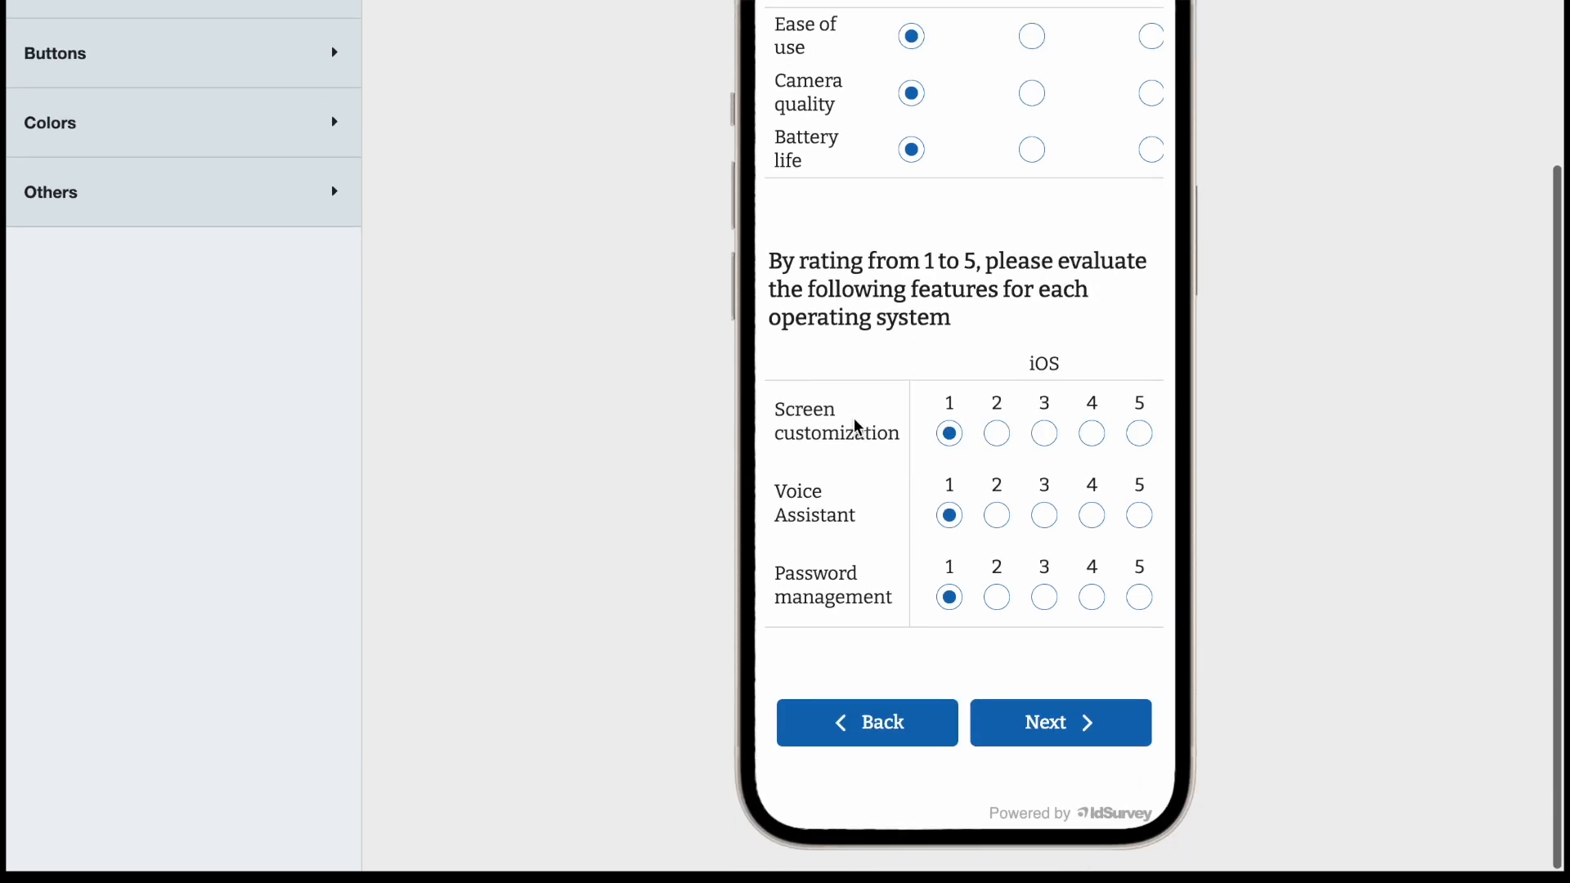
pyautogui.scroll(6, 856, 427)
pyautogui.scroll(6, 855, 427)
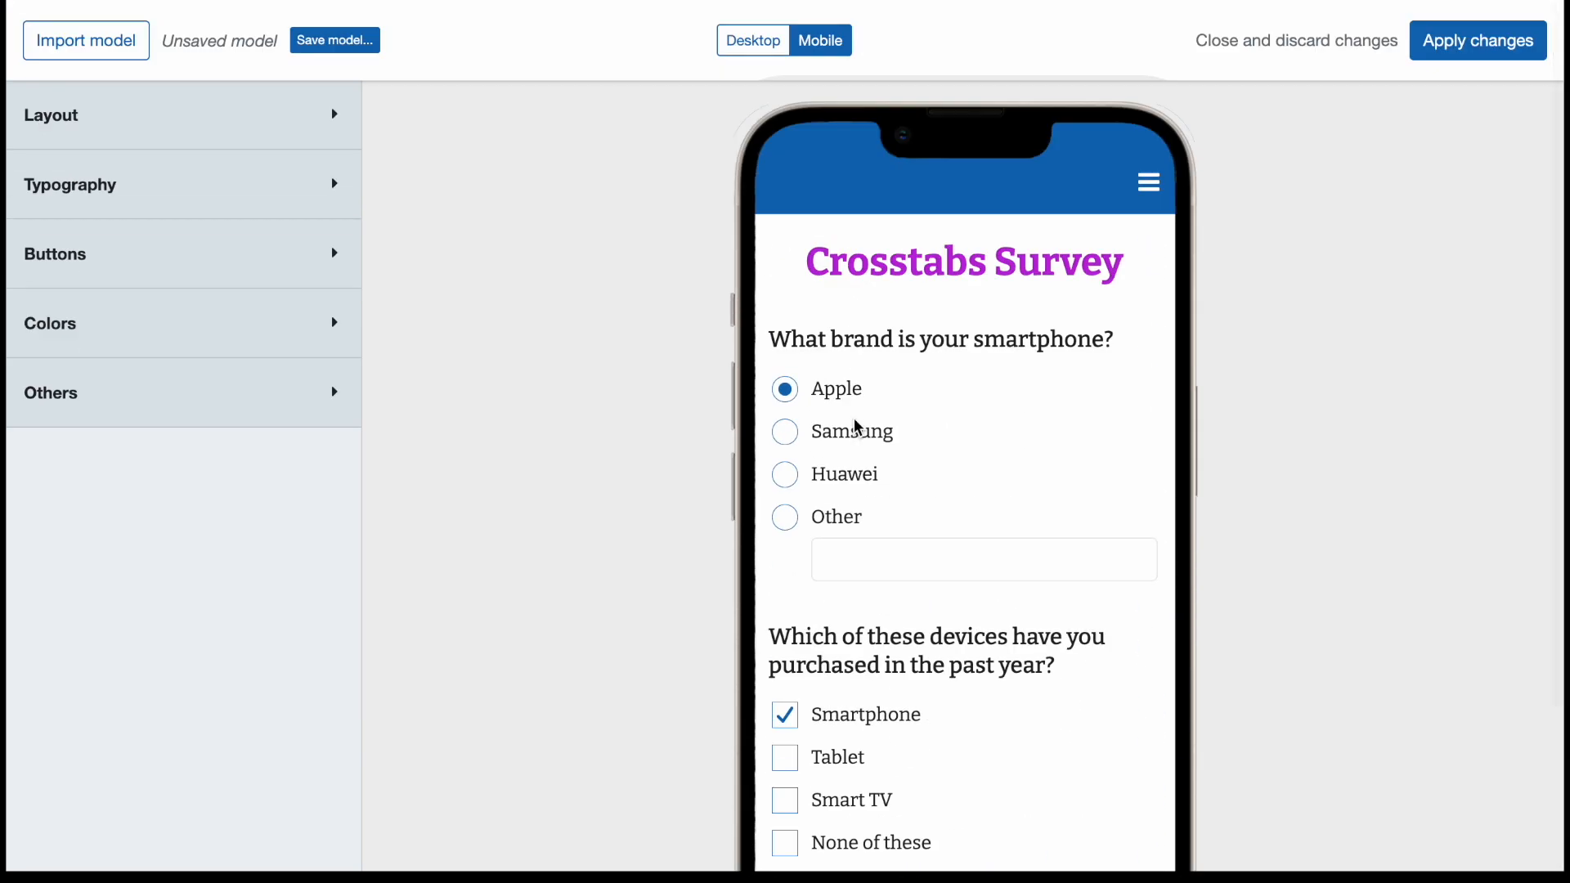
# Import the default model Modern Red and switch the survey preview back to desktop.
pyautogui.click(105, 51)
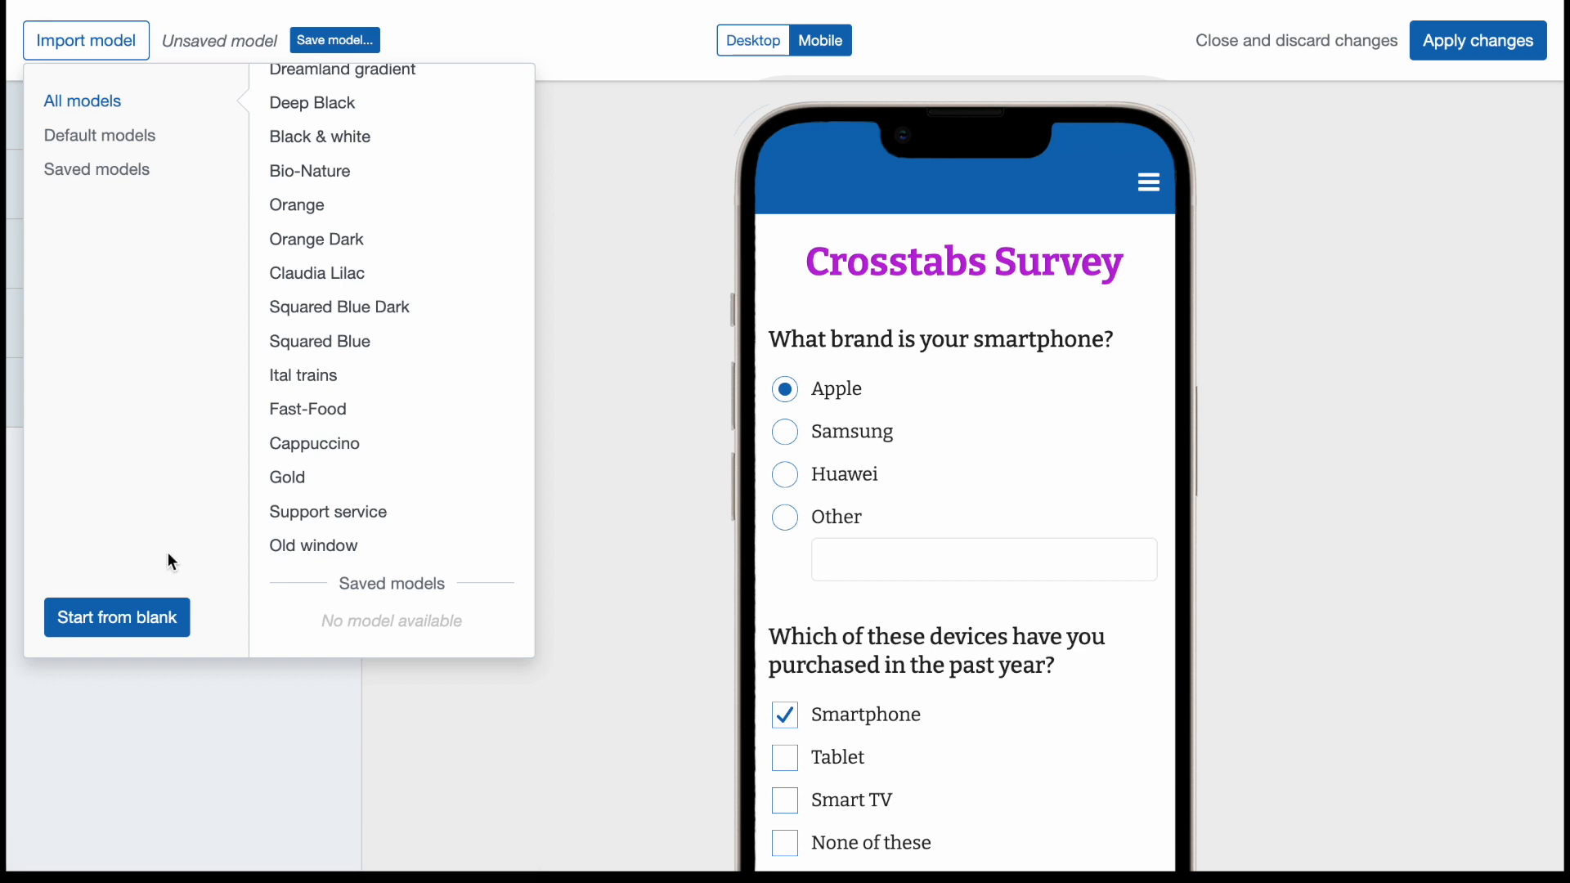
pyautogui.scroll(3, 354, 229)
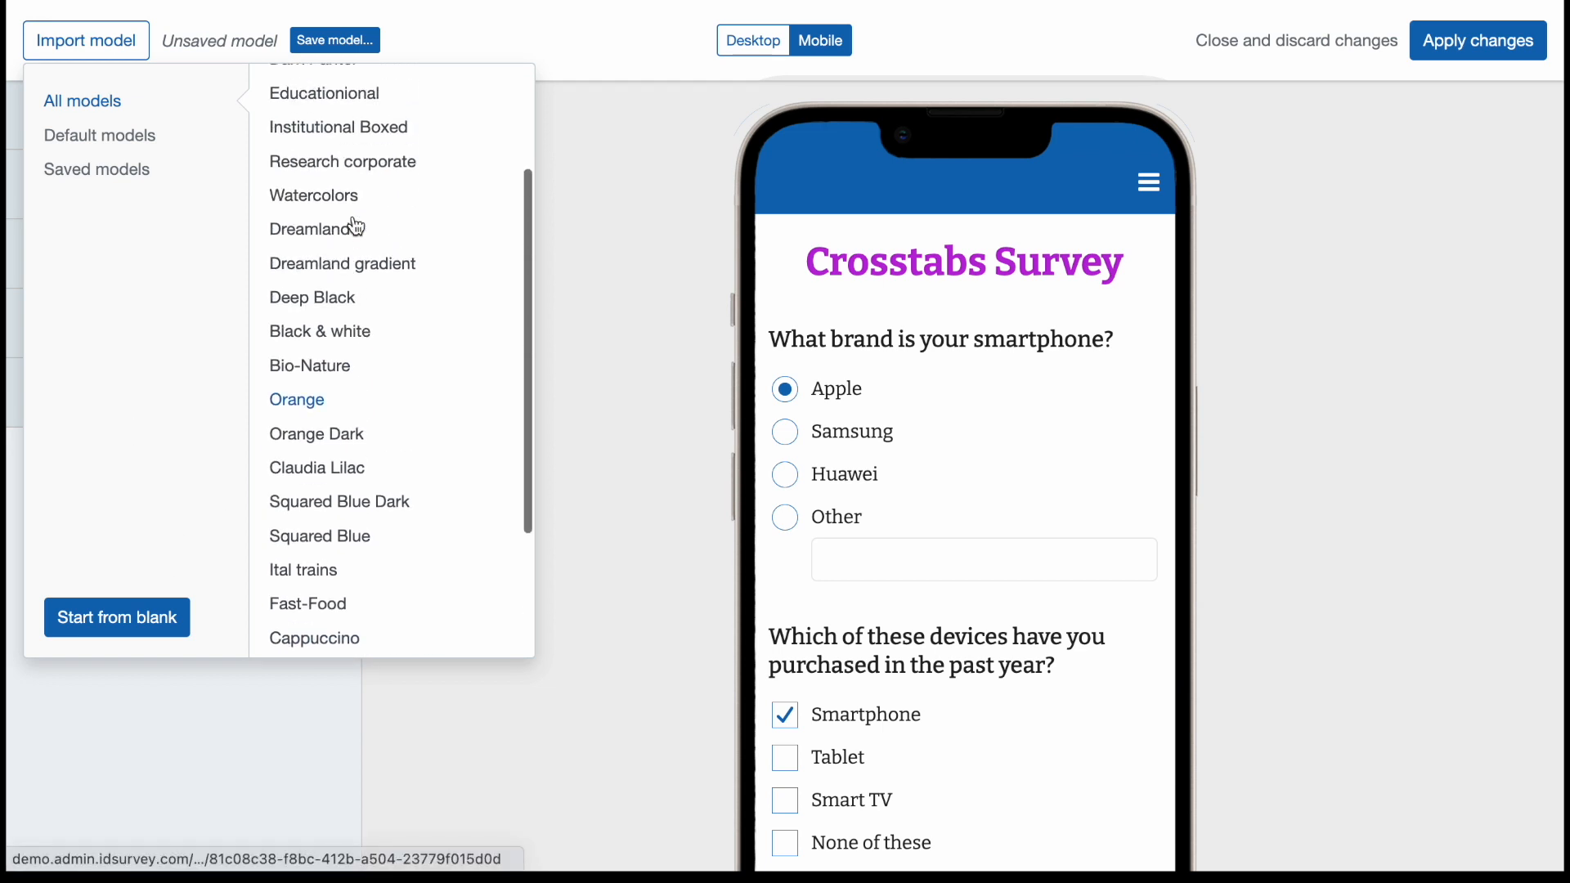
pyautogui.scroll(3, 354, 228)
pyautogui.click(352, 158)
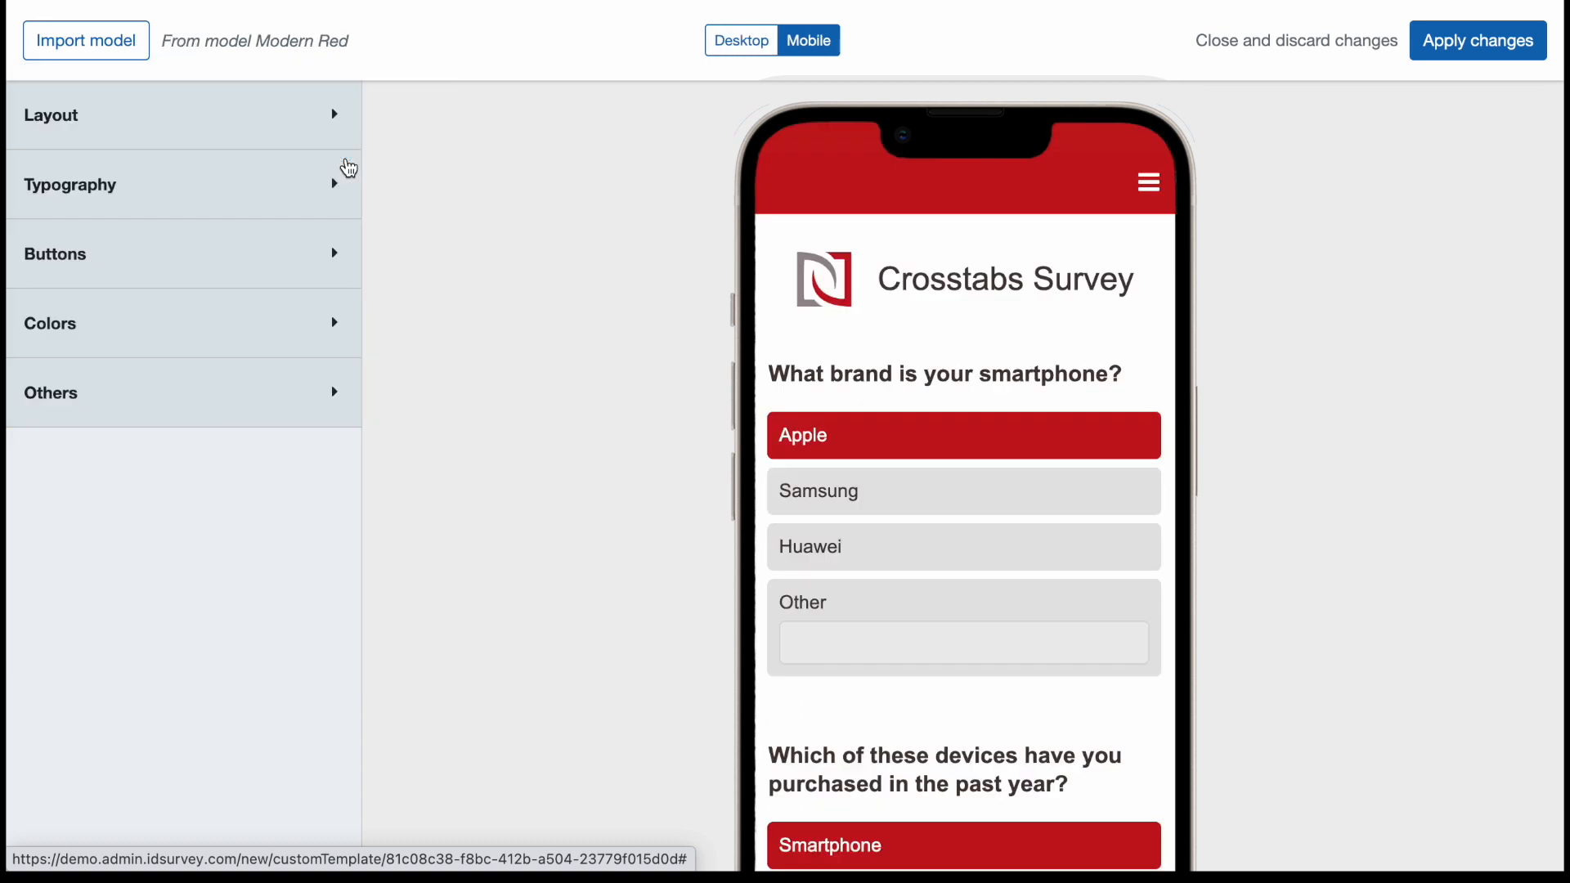
pyautogui.click(736, 51)
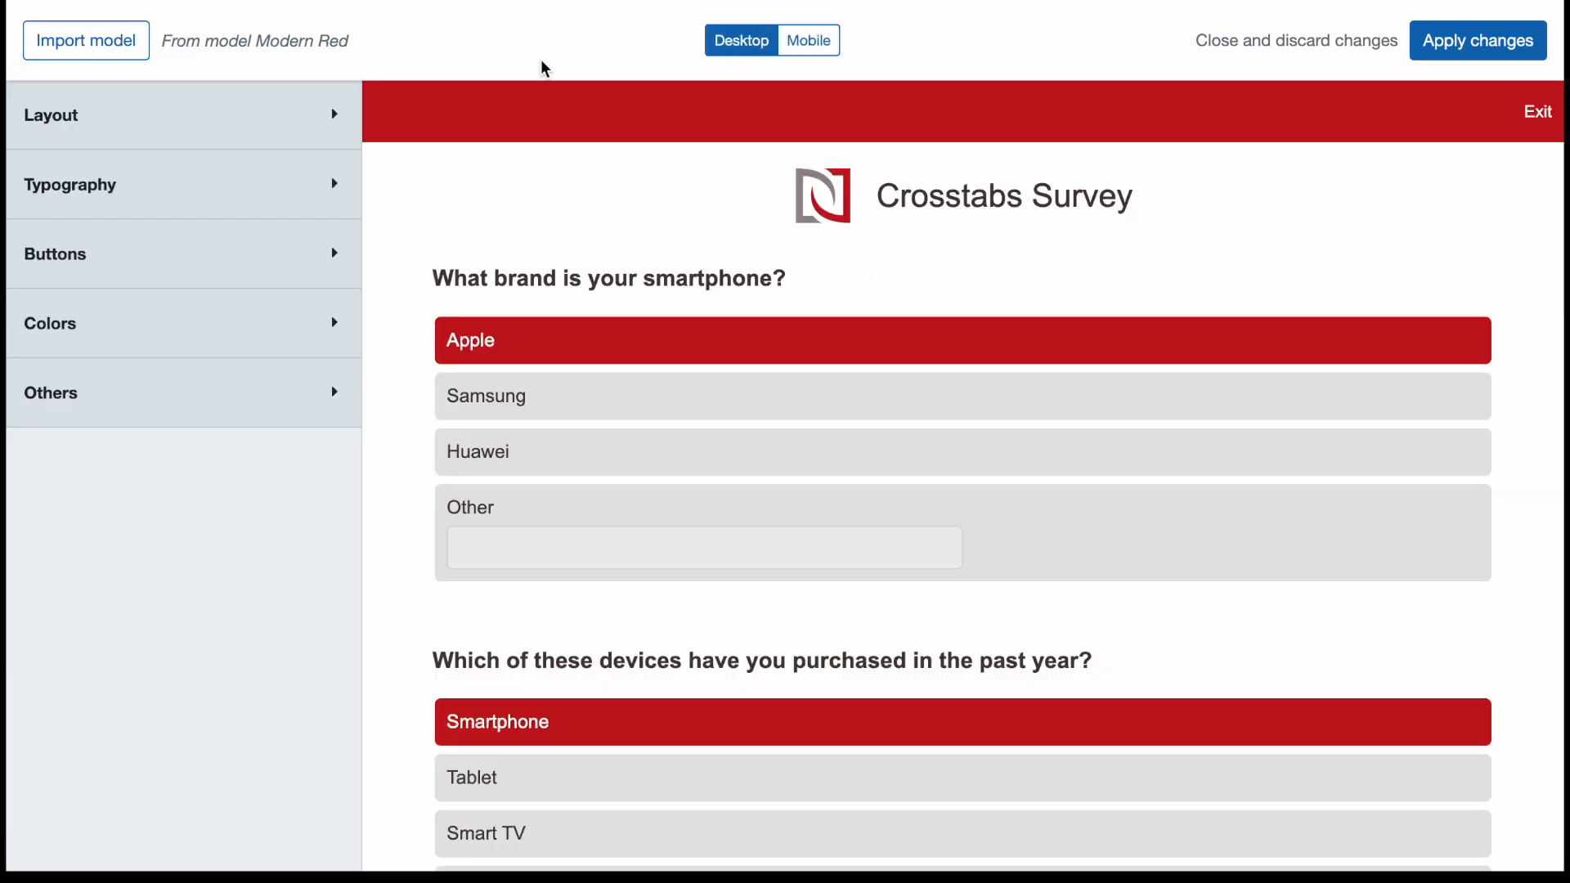
# Try the default models Gradient Fluo and Dark Panter on the survey layout.
pyautogui.click(45, 46)
pyautogui.scroll(-1, 405, 213)
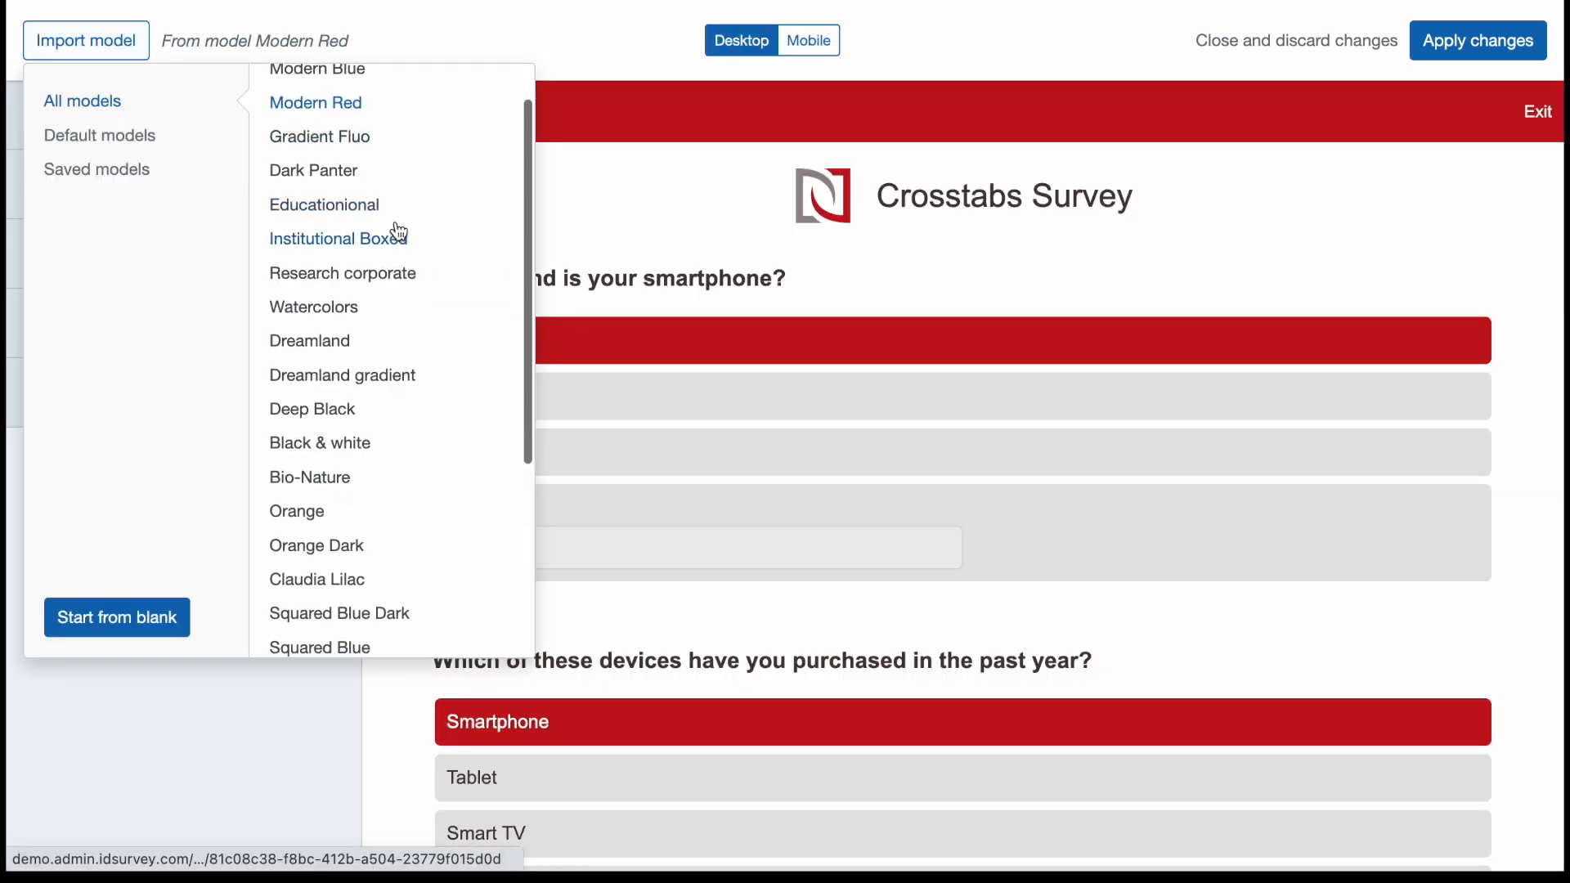
pyautogui.click(380, 146)
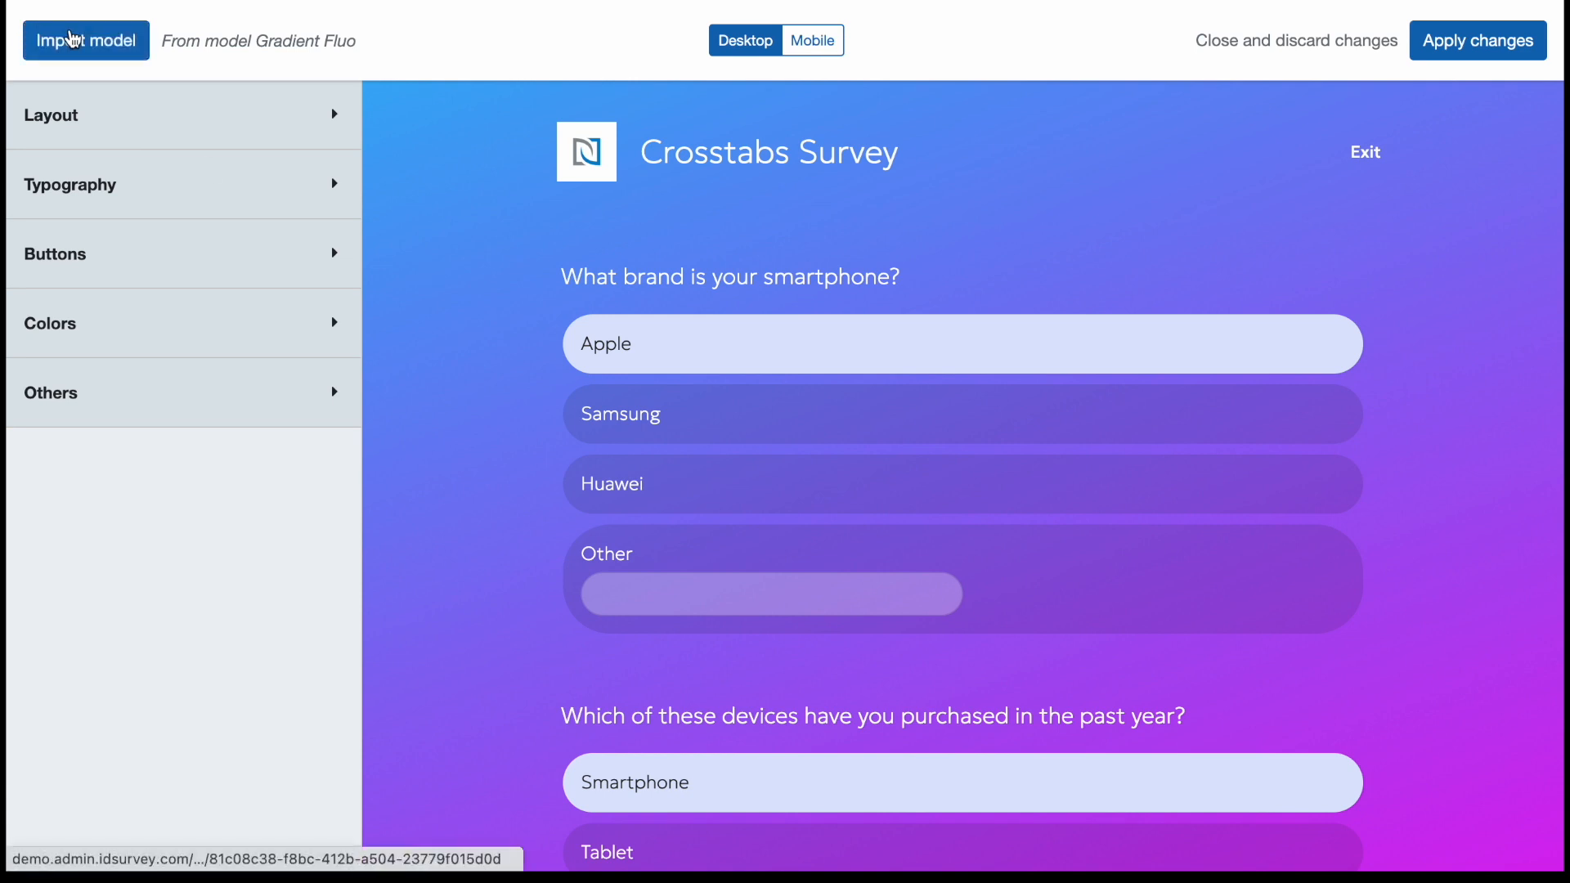
pyautogui.click(72, 39)
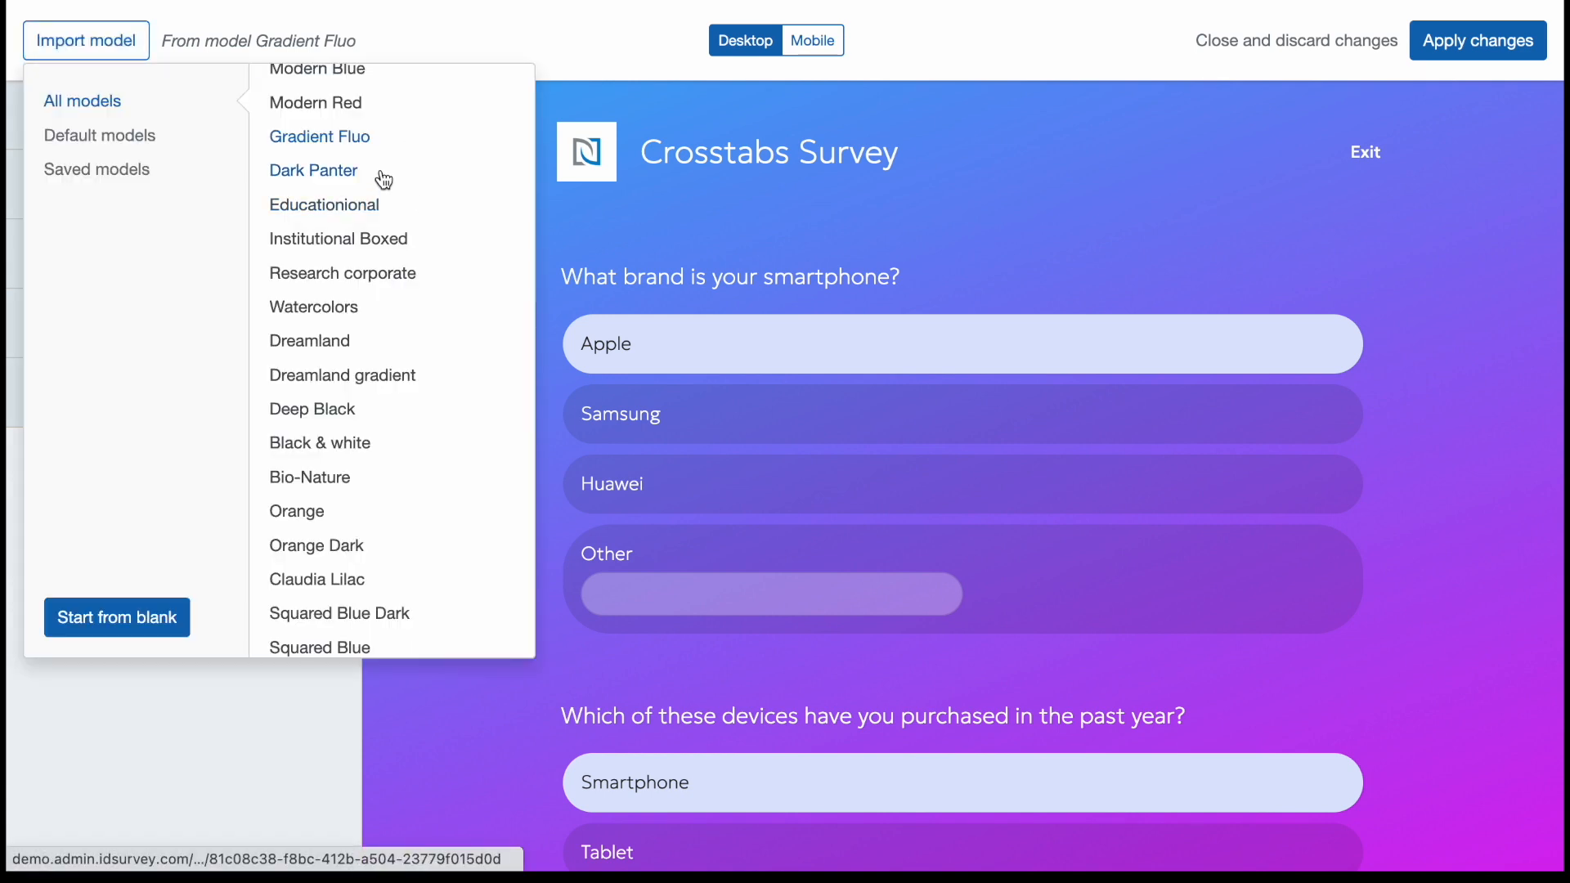
pyautogui.click(413, 183)
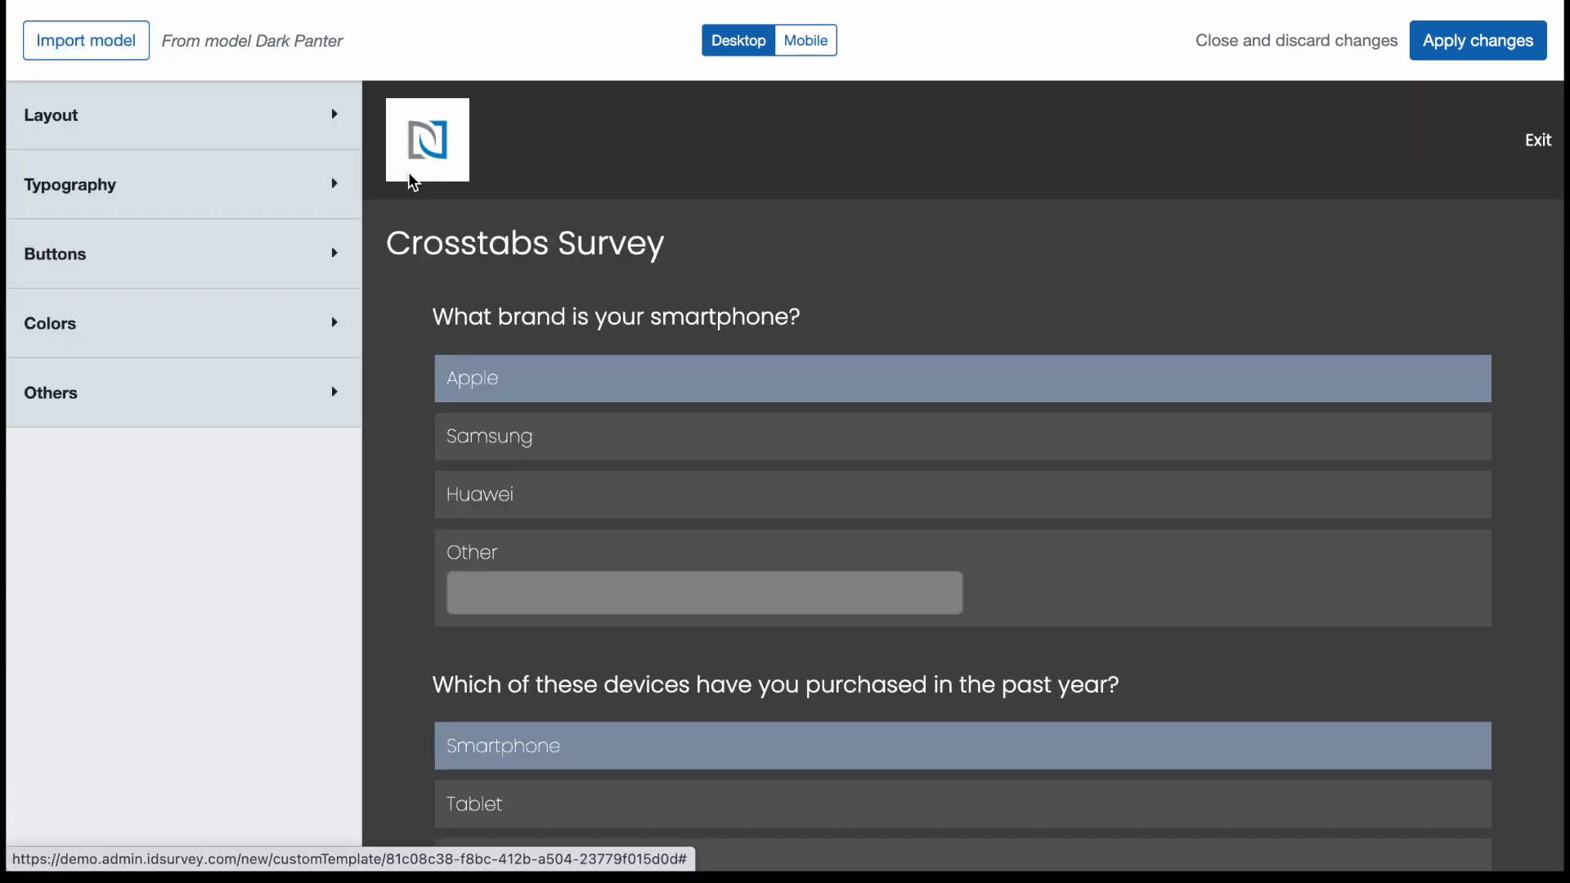
# Try the default models Dreamland and Orange Dark on the survey layout.
pyautogui.click(137, 51)
pyautogui.scroll(-1, 462, 287)
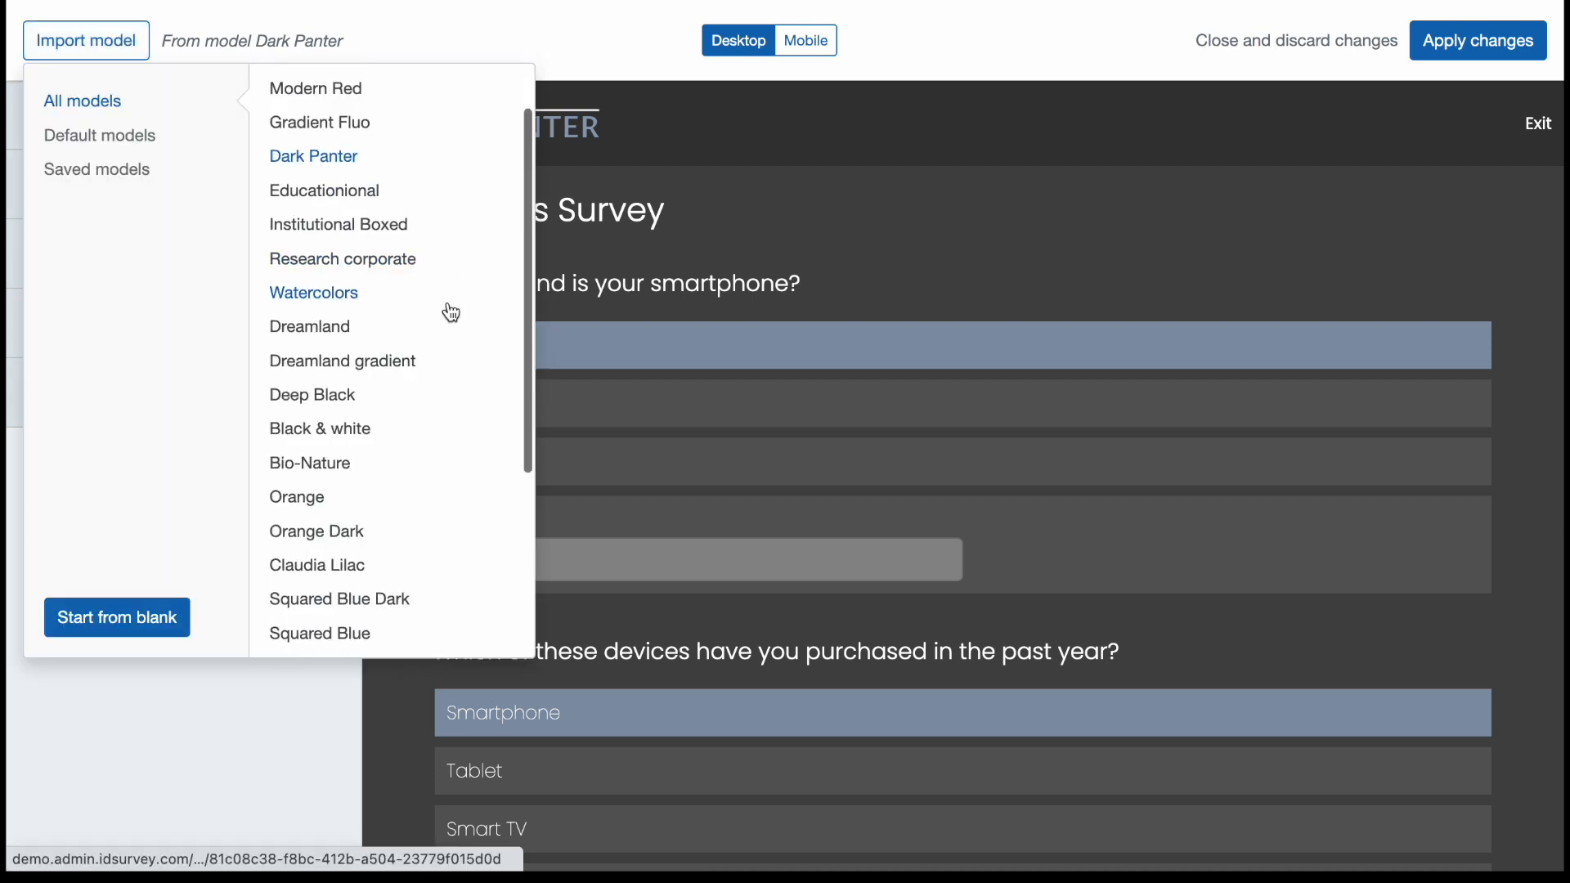
pyautogui.click(435, 309)
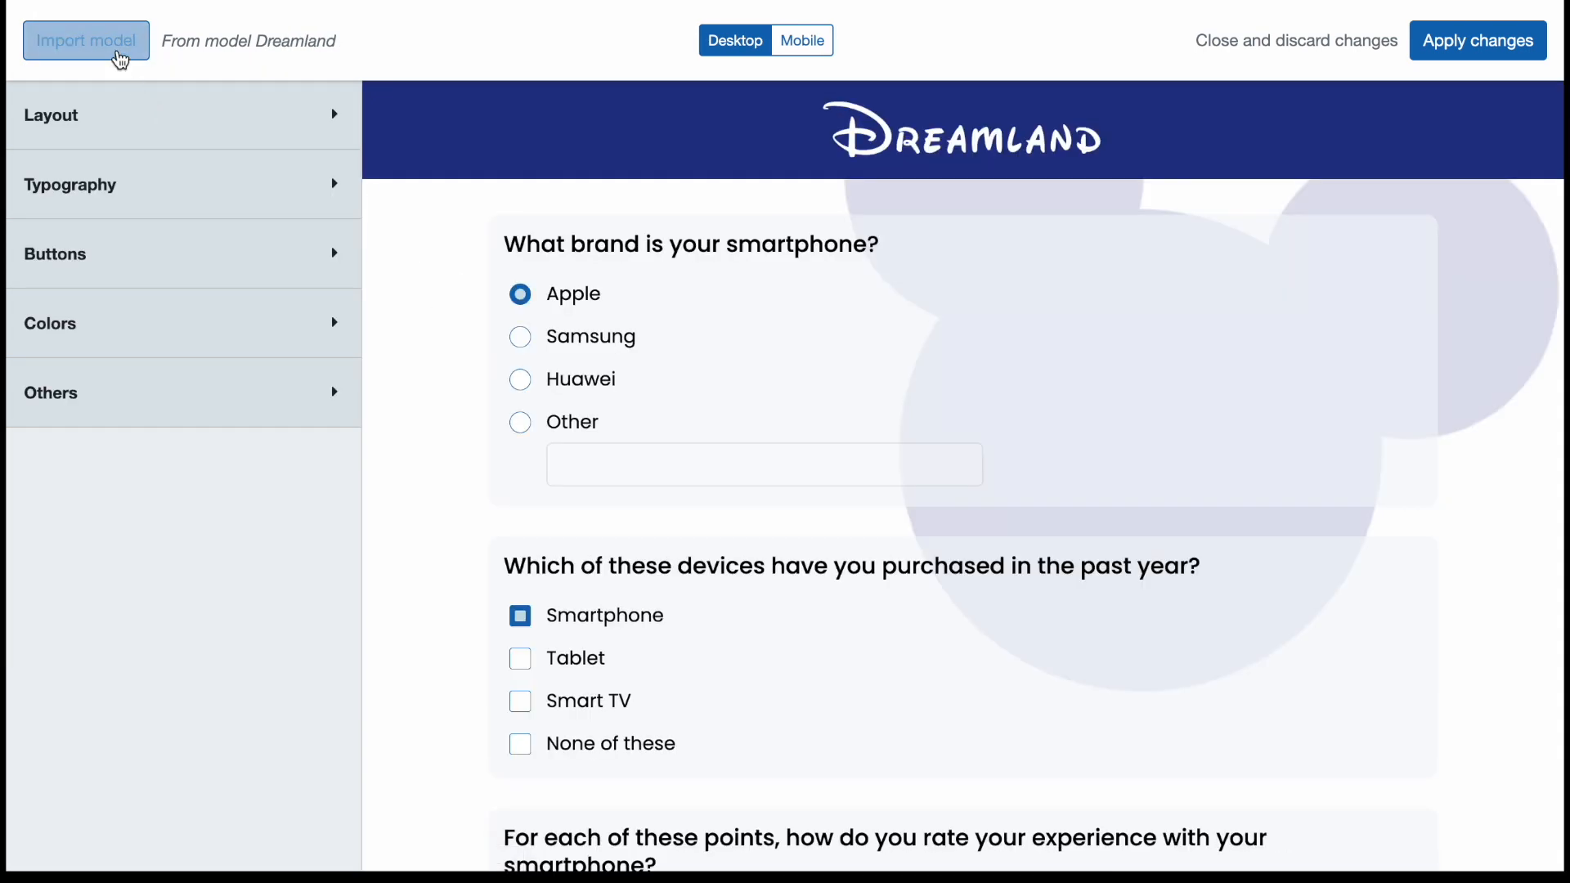
pyautogui.click(115, 50)
pyautogui.scroll(-2, 403, 230)
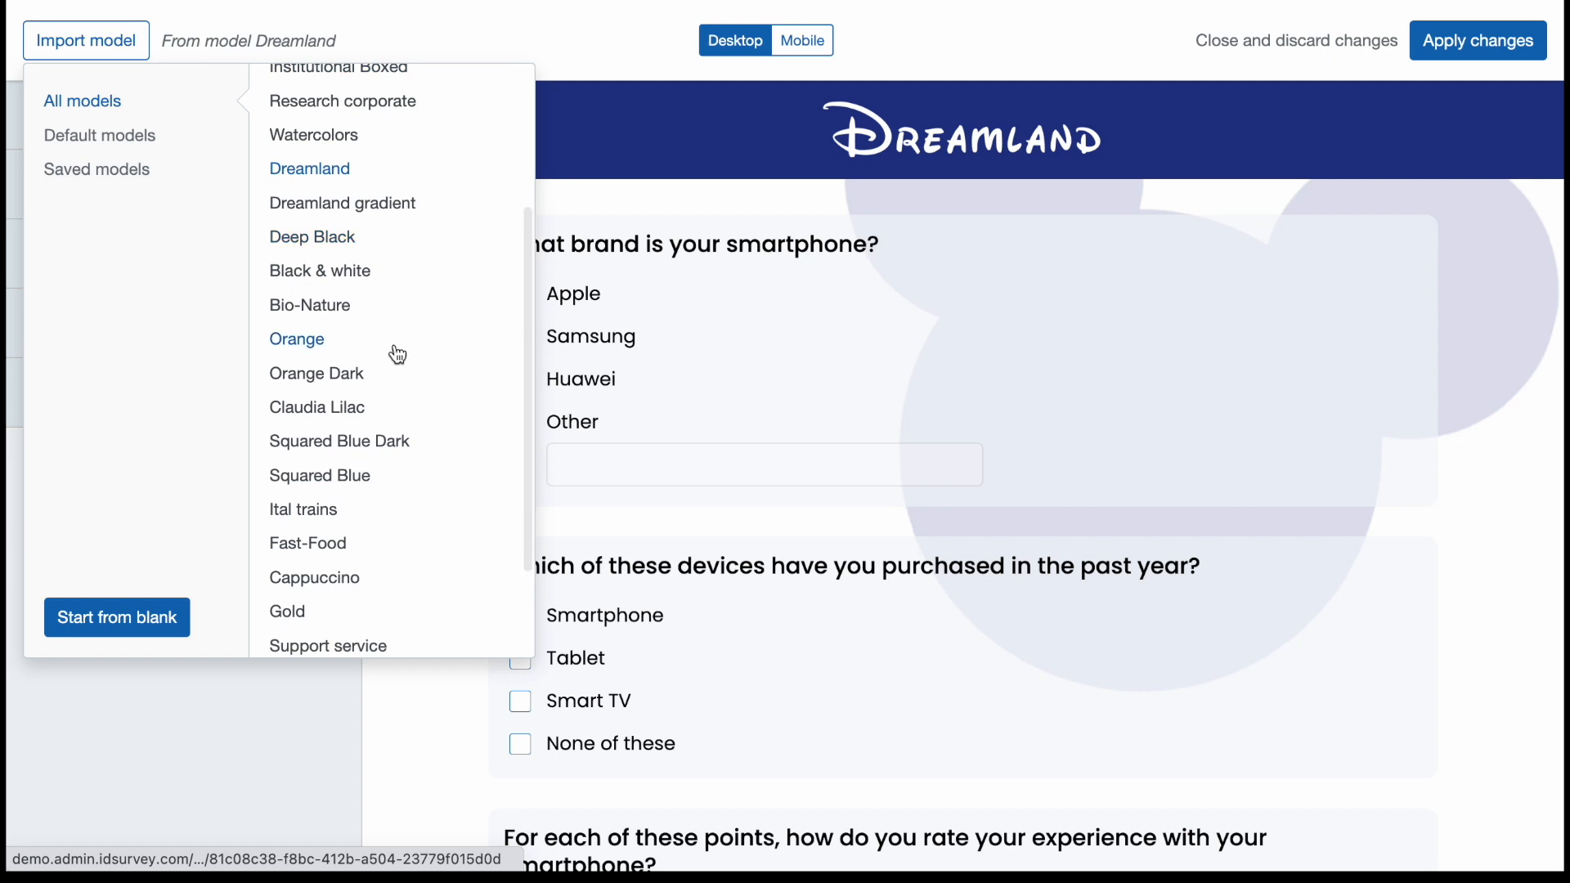
pyautogui.click(388, 378)
# Try the default models Claudia Lilac and Ital trains on the survey layout.
pyautogui.click(94, 45)
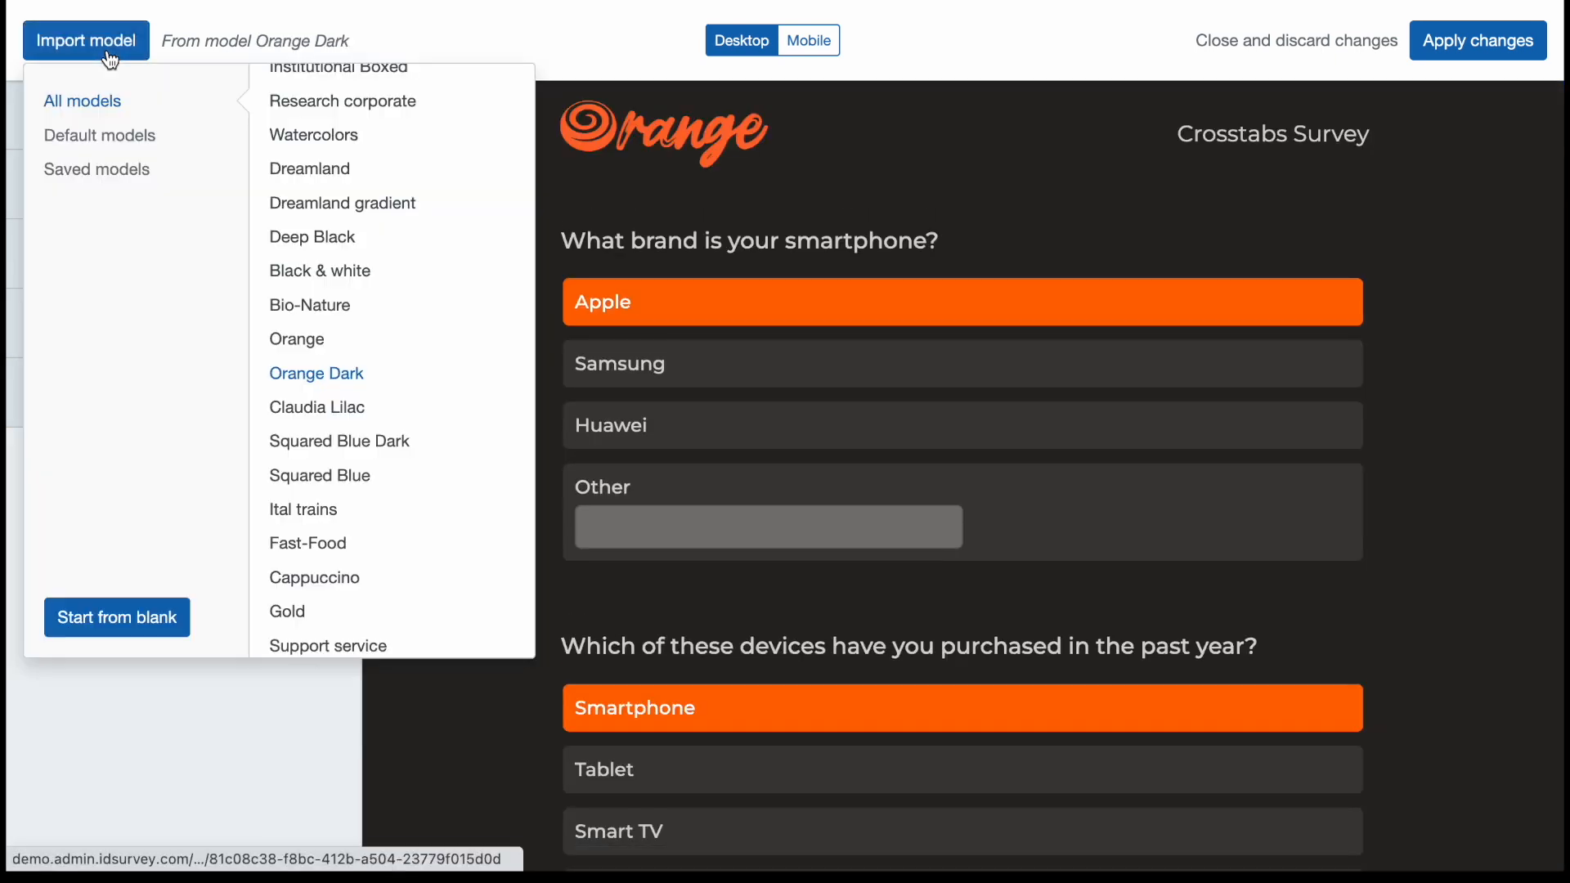
pyautogui.scroll(-1, 433, 352)
pyautogui.click(399, 344)
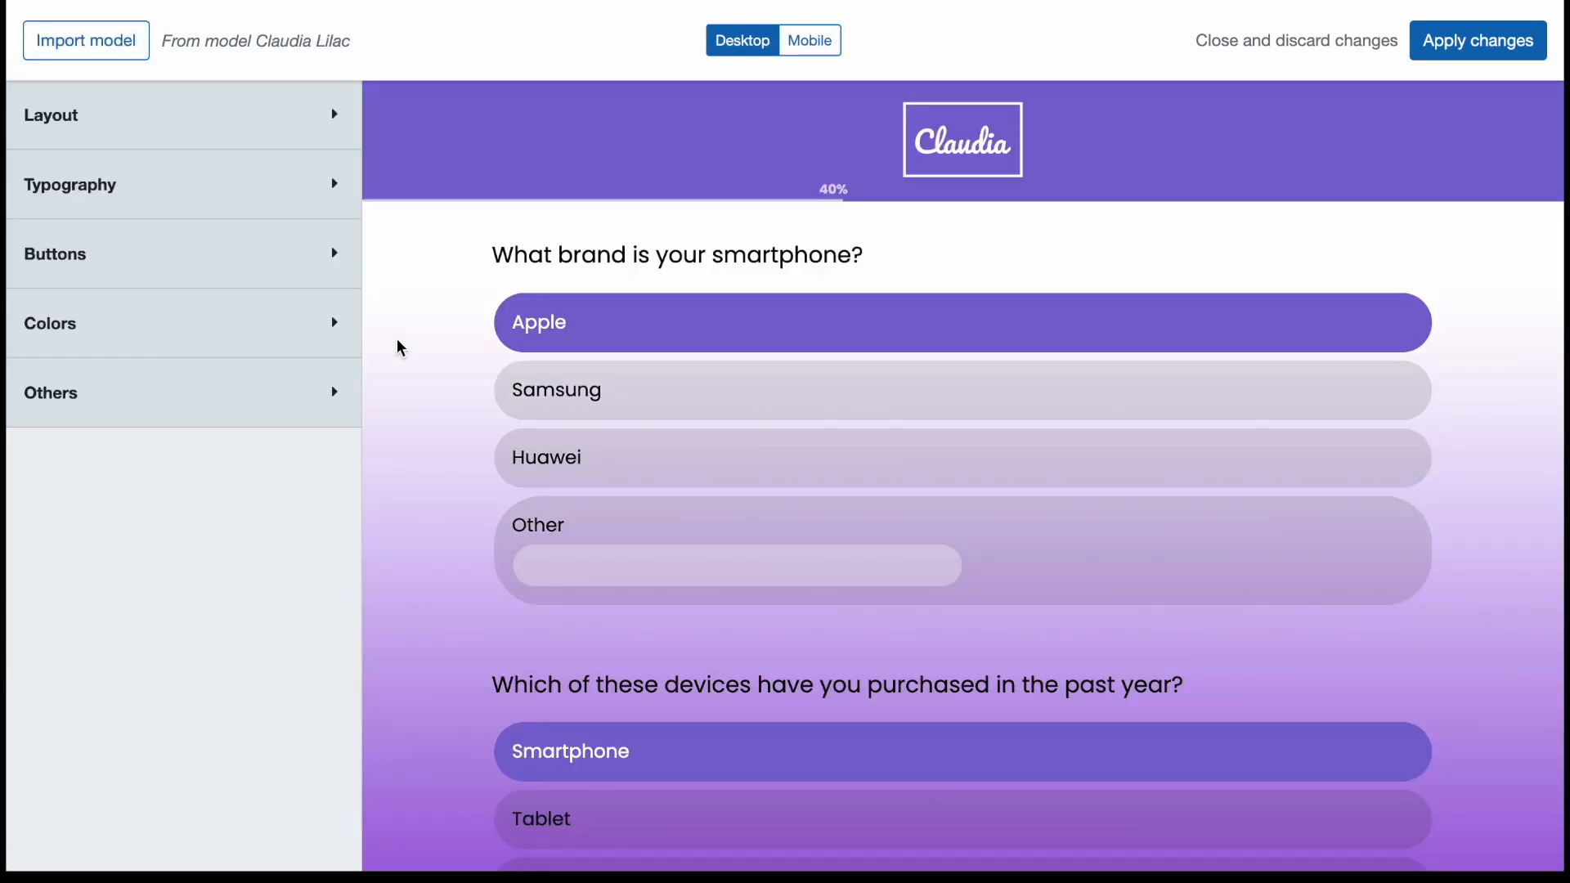
pyautogui.click(106, 44)
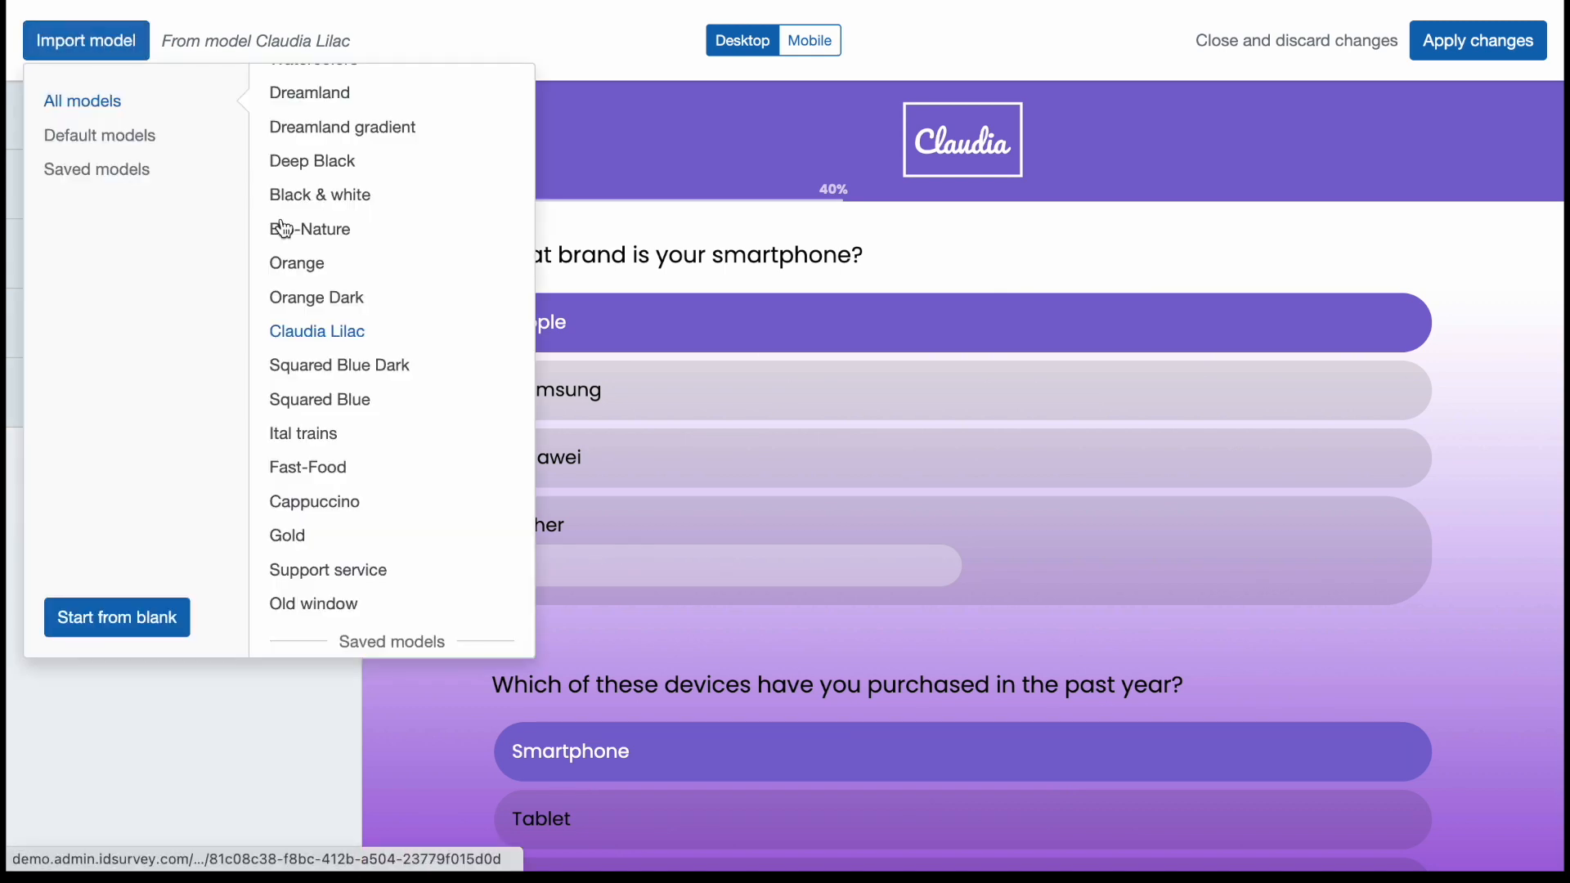
pyautogui.click(316, 435)
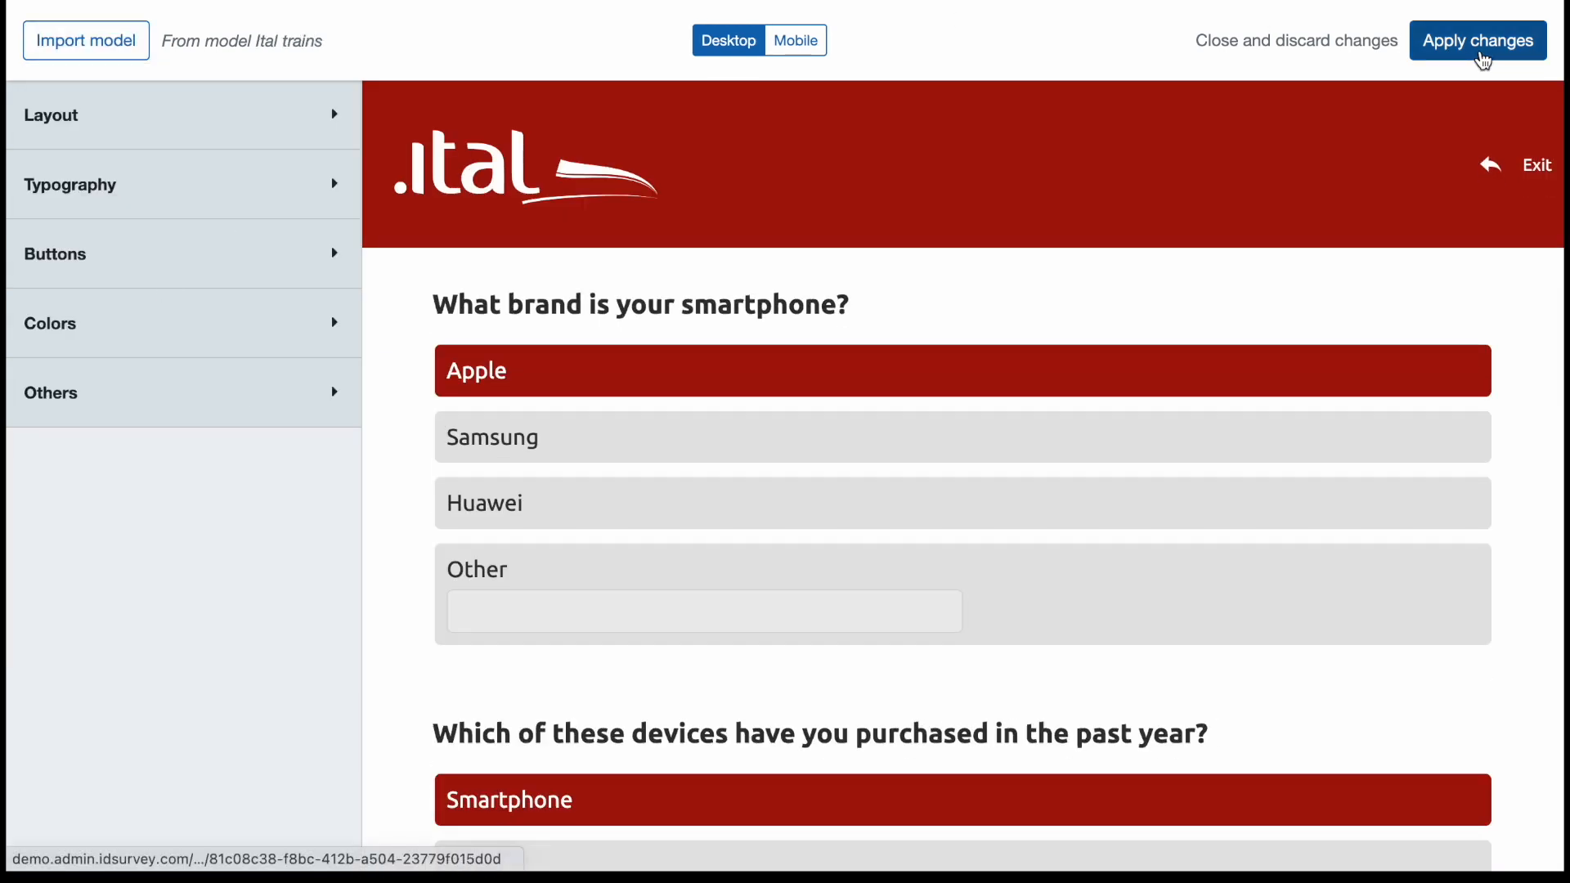
# Close the layout editor discarding the changes, and open the Crosstabs page of the Crosstabs Survey.
pyautogui.click(1351, 47)
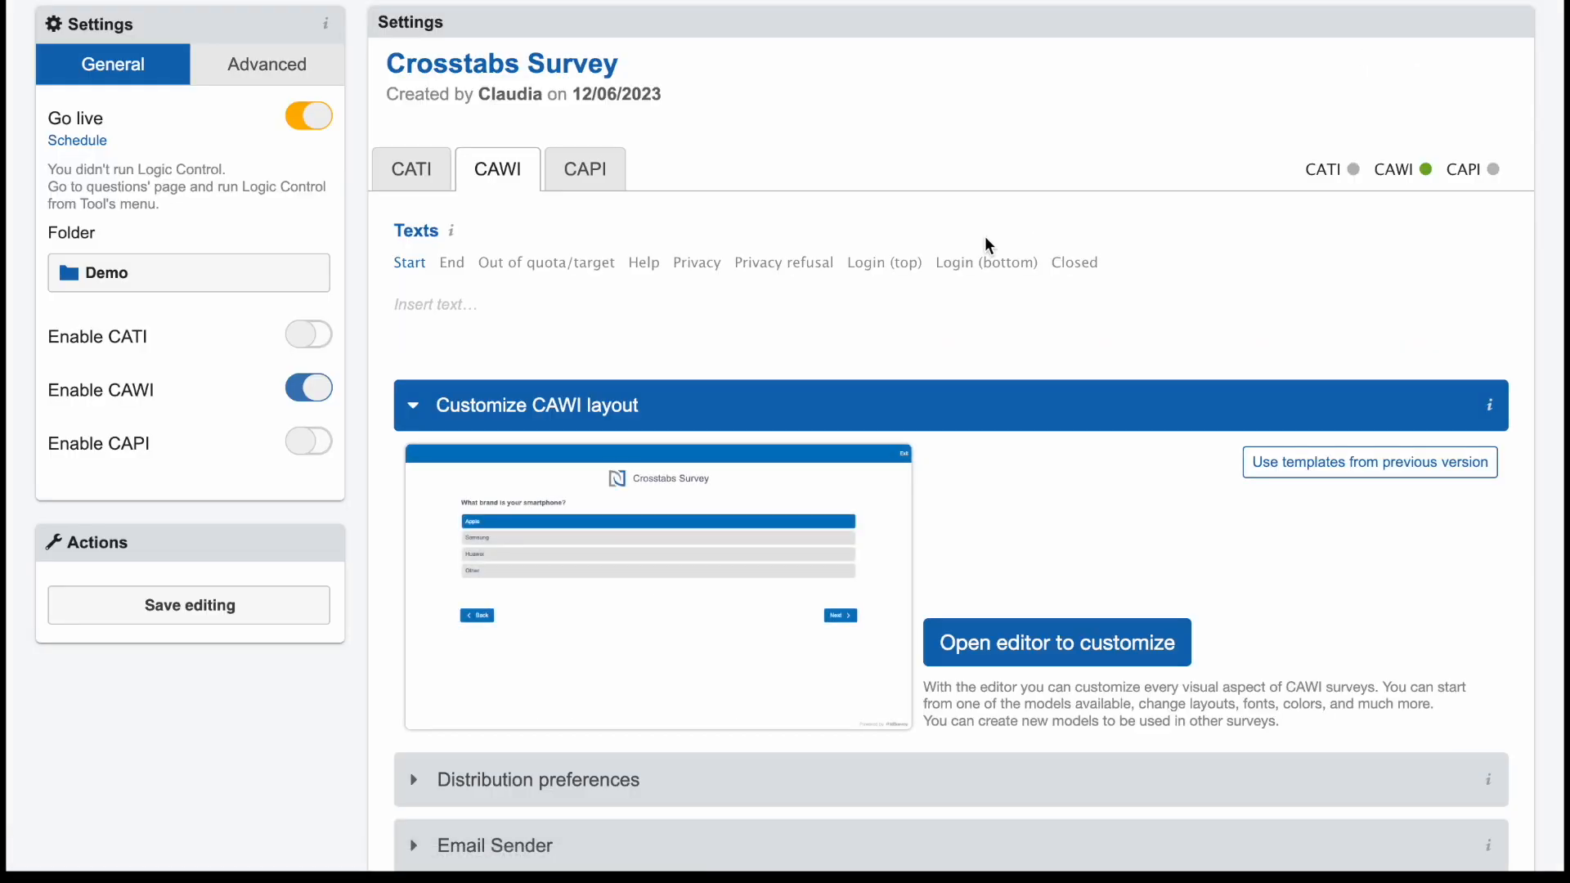
pyautogui.scroll(2, 987, 243)
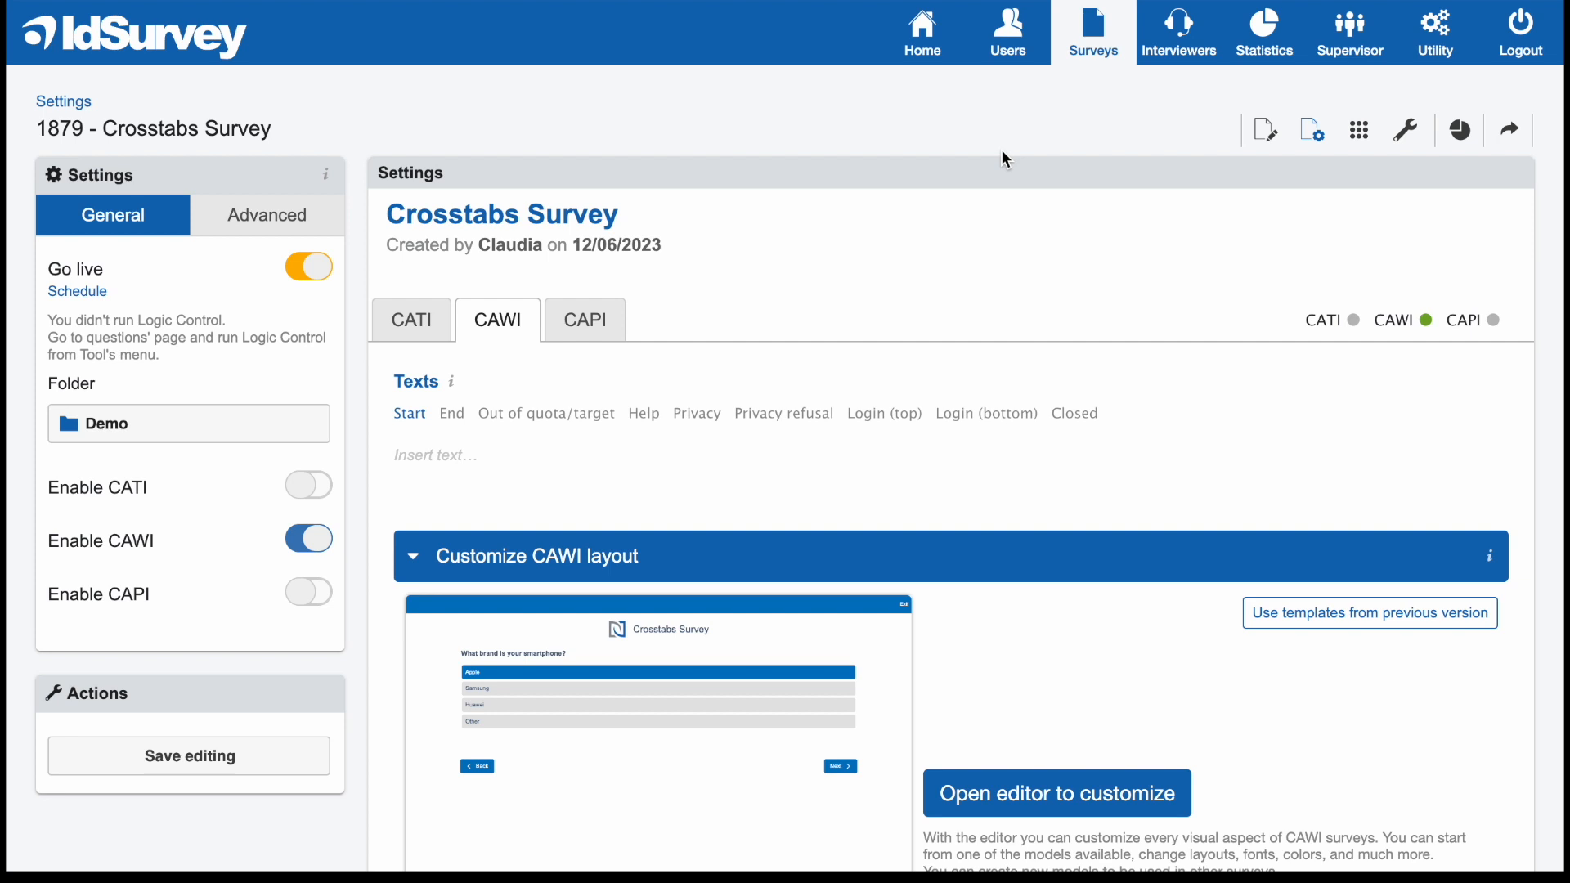
pyautogui.click(1456, 133)
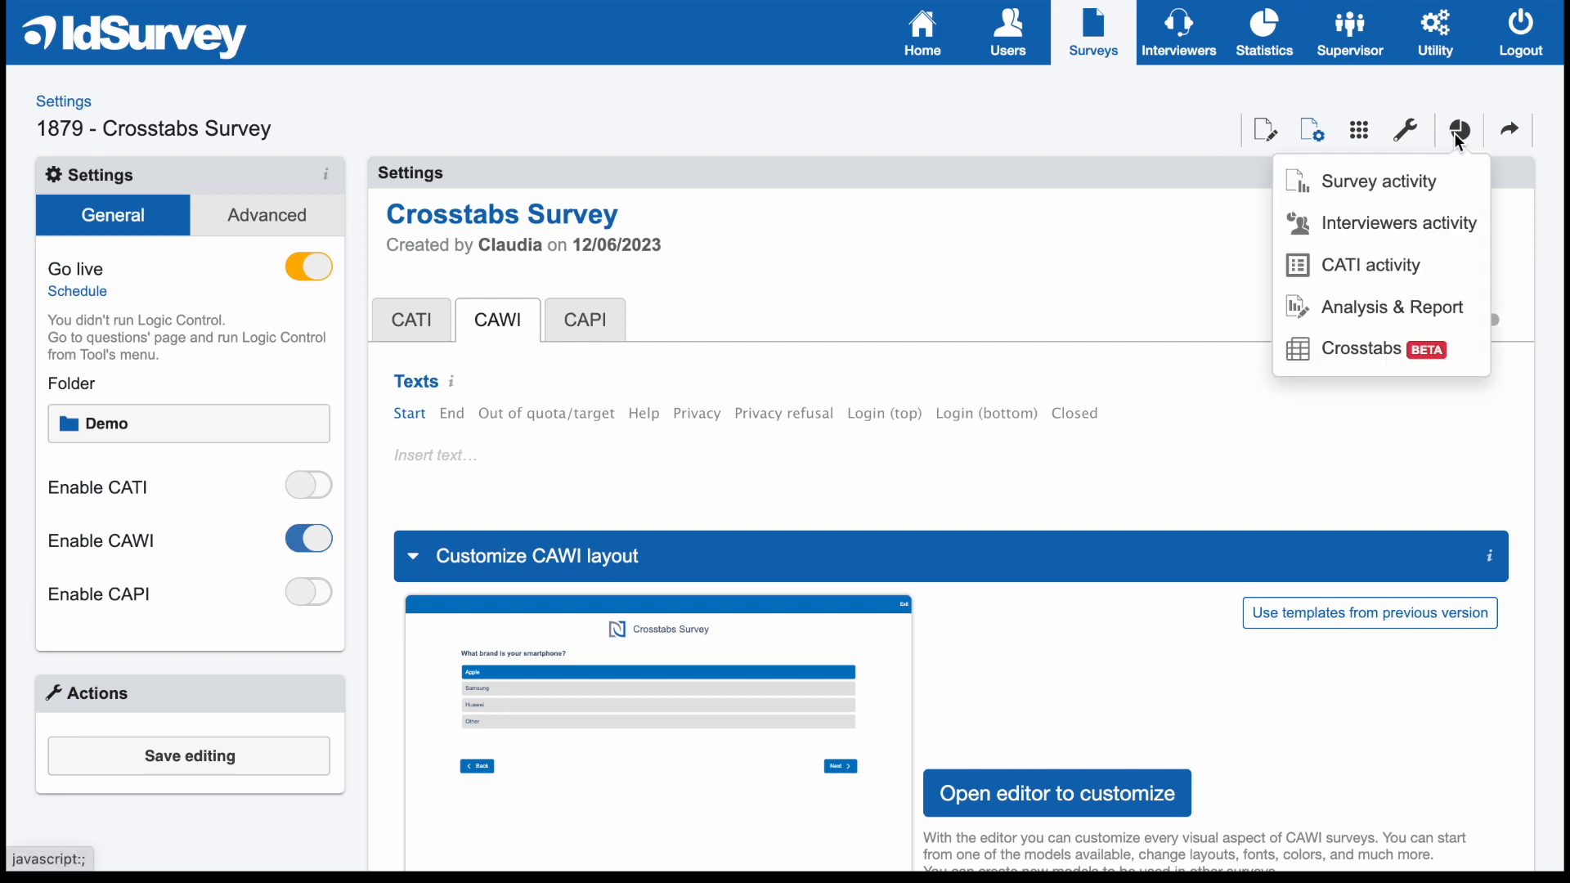
pyautogui.click(1388, 368)
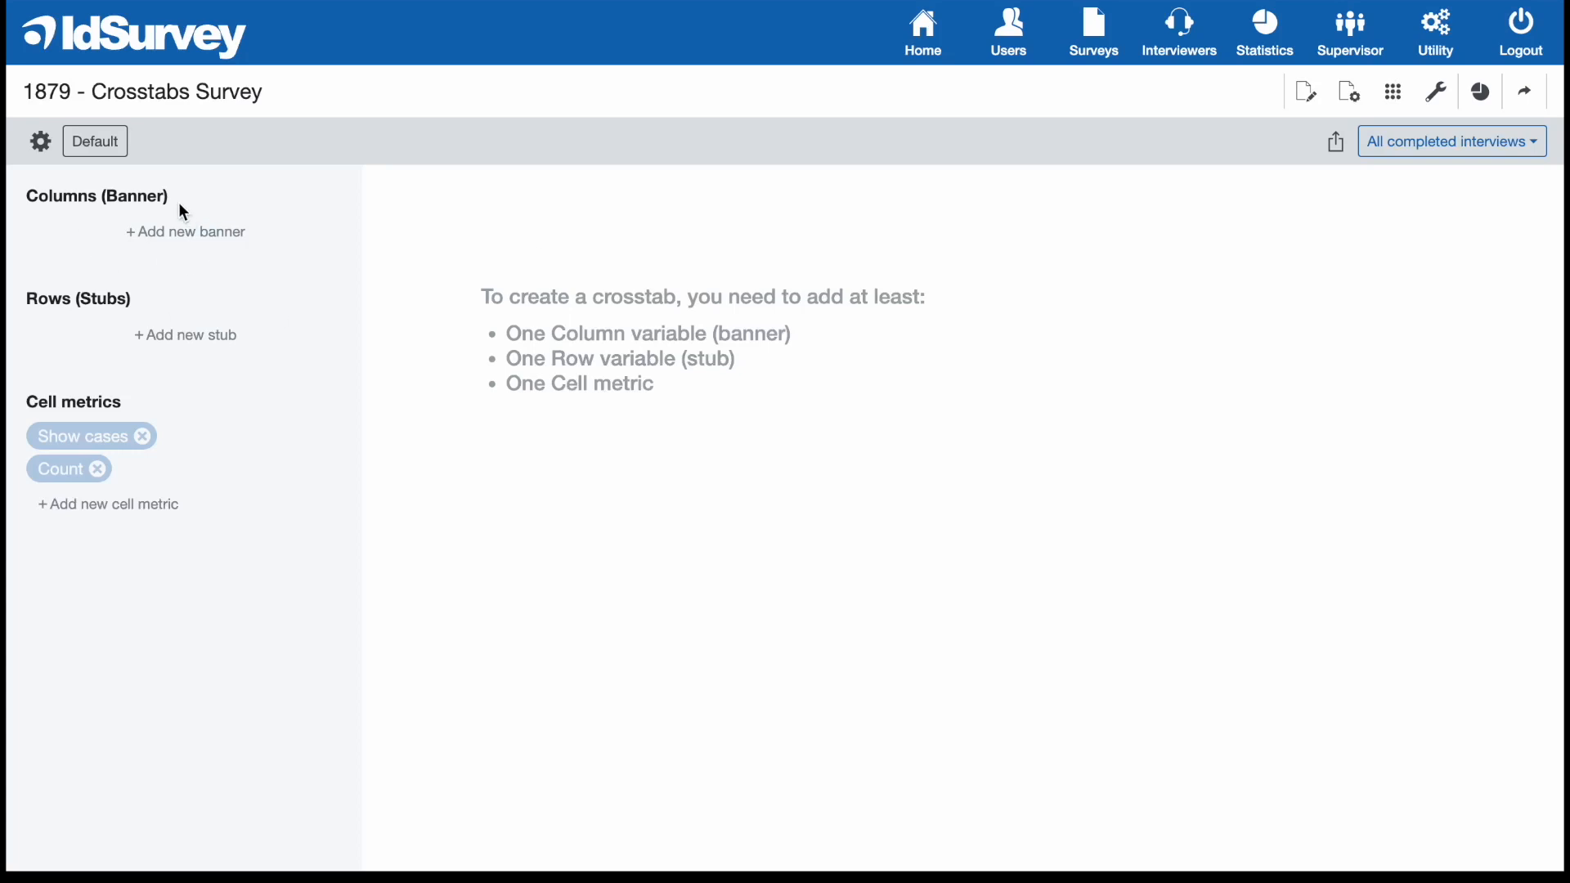
# Build a crosstab with Q1 (grade of education completed) as the column banner and Q2 (time spent in social media apps) as the row stub.
pyautogui.click(198, 243)
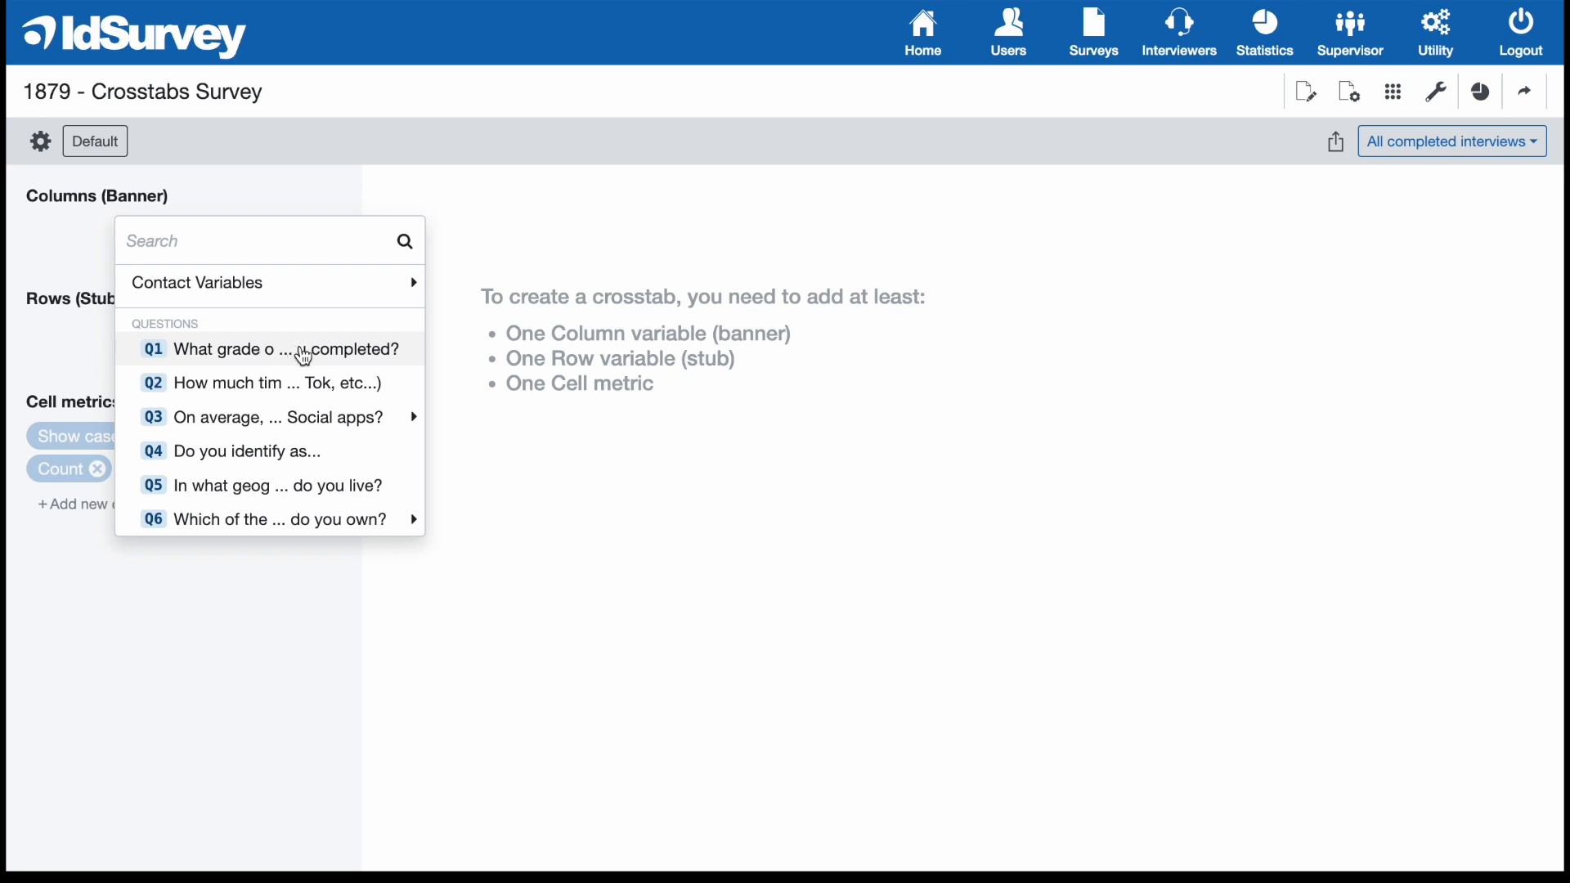
pyautogui.click(300, 353)
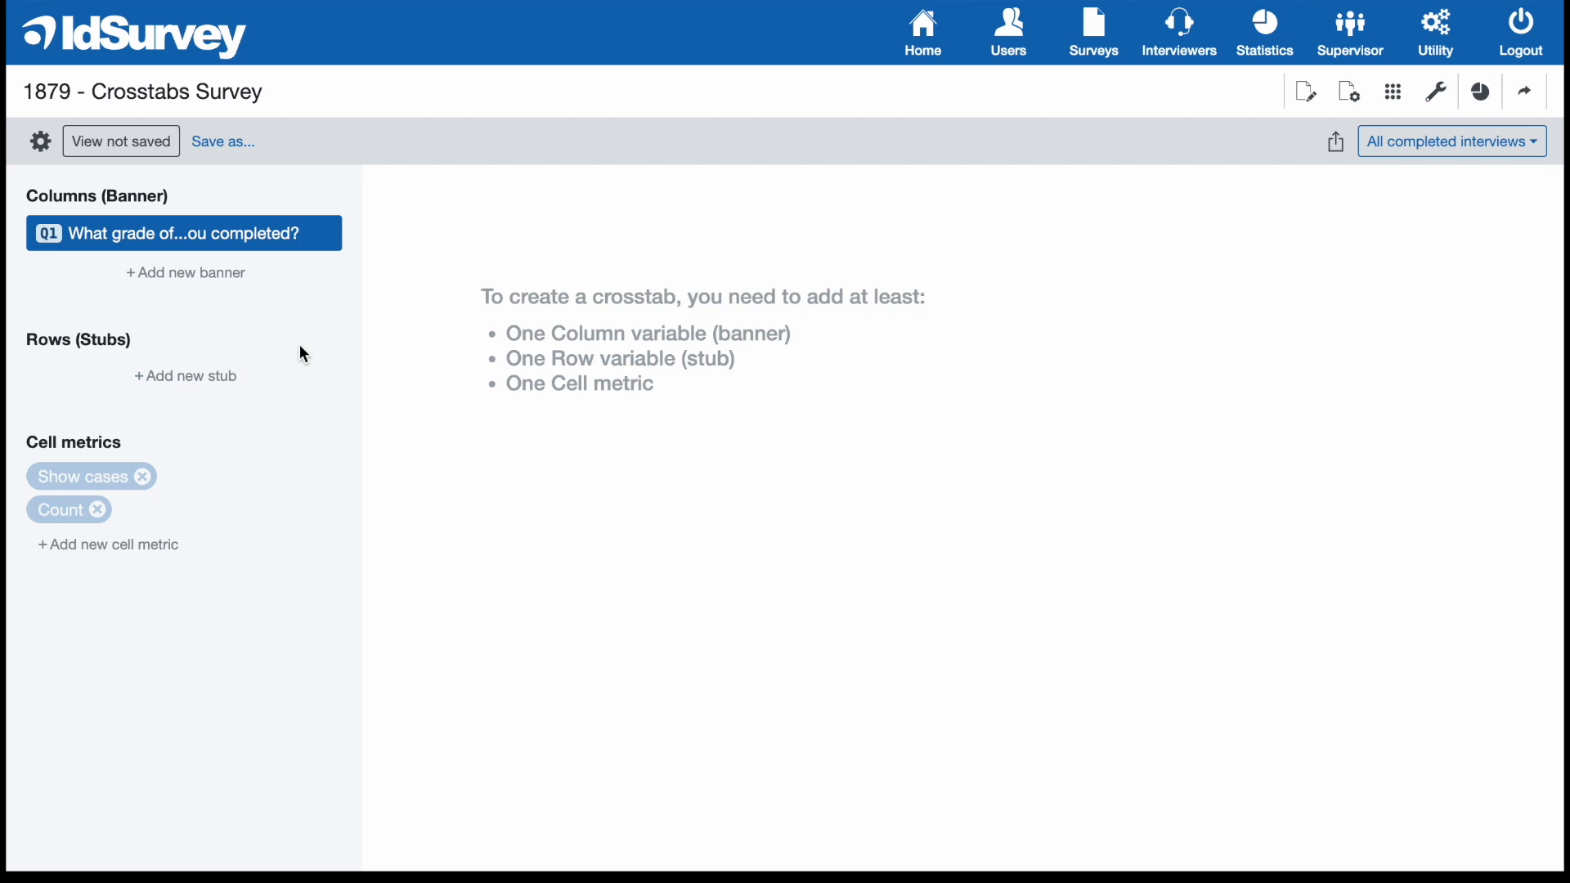
pyautogui.click(222, 386)
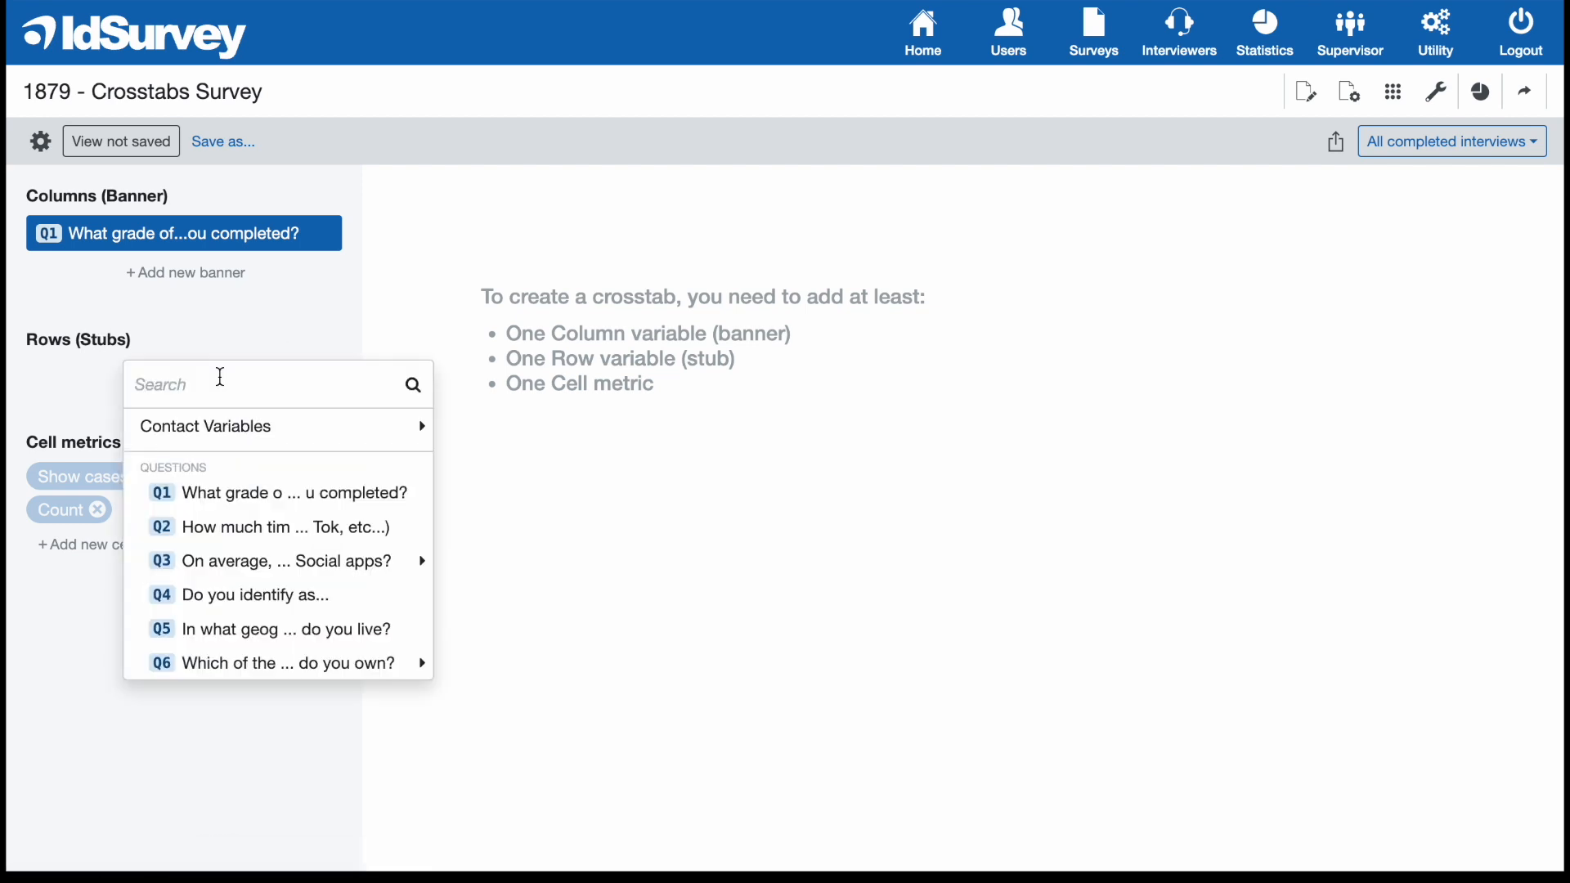
pyautogui.click(370, 528)
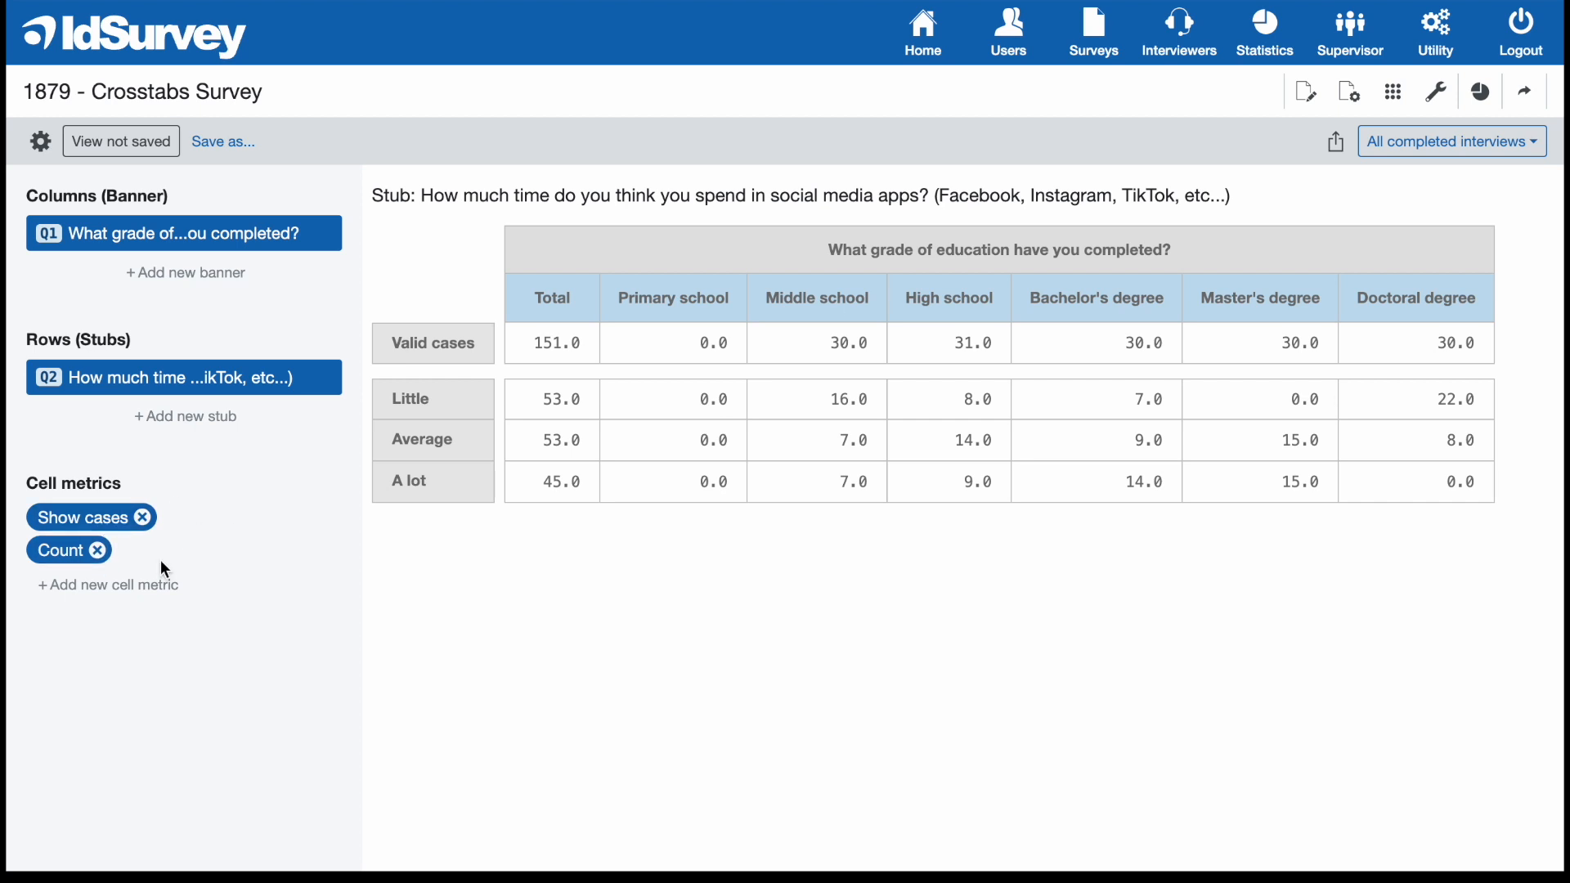
# Try the Column percentage (total) cell metric on the crosstab and remove it again.
pyautogui.click(144, 585)
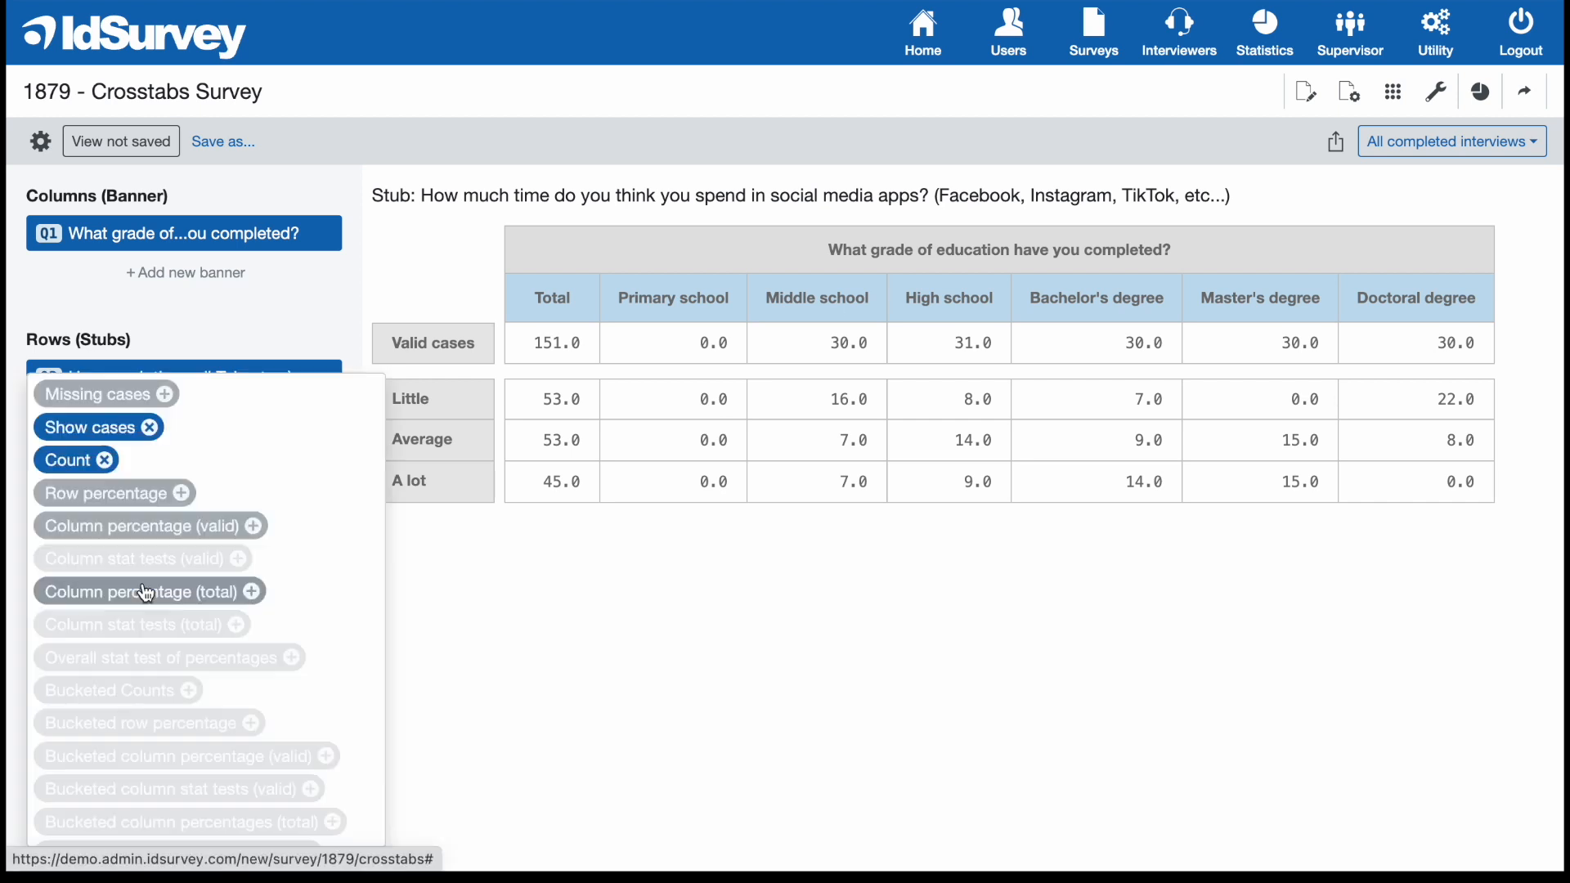
pyautogui.click(225, 602)
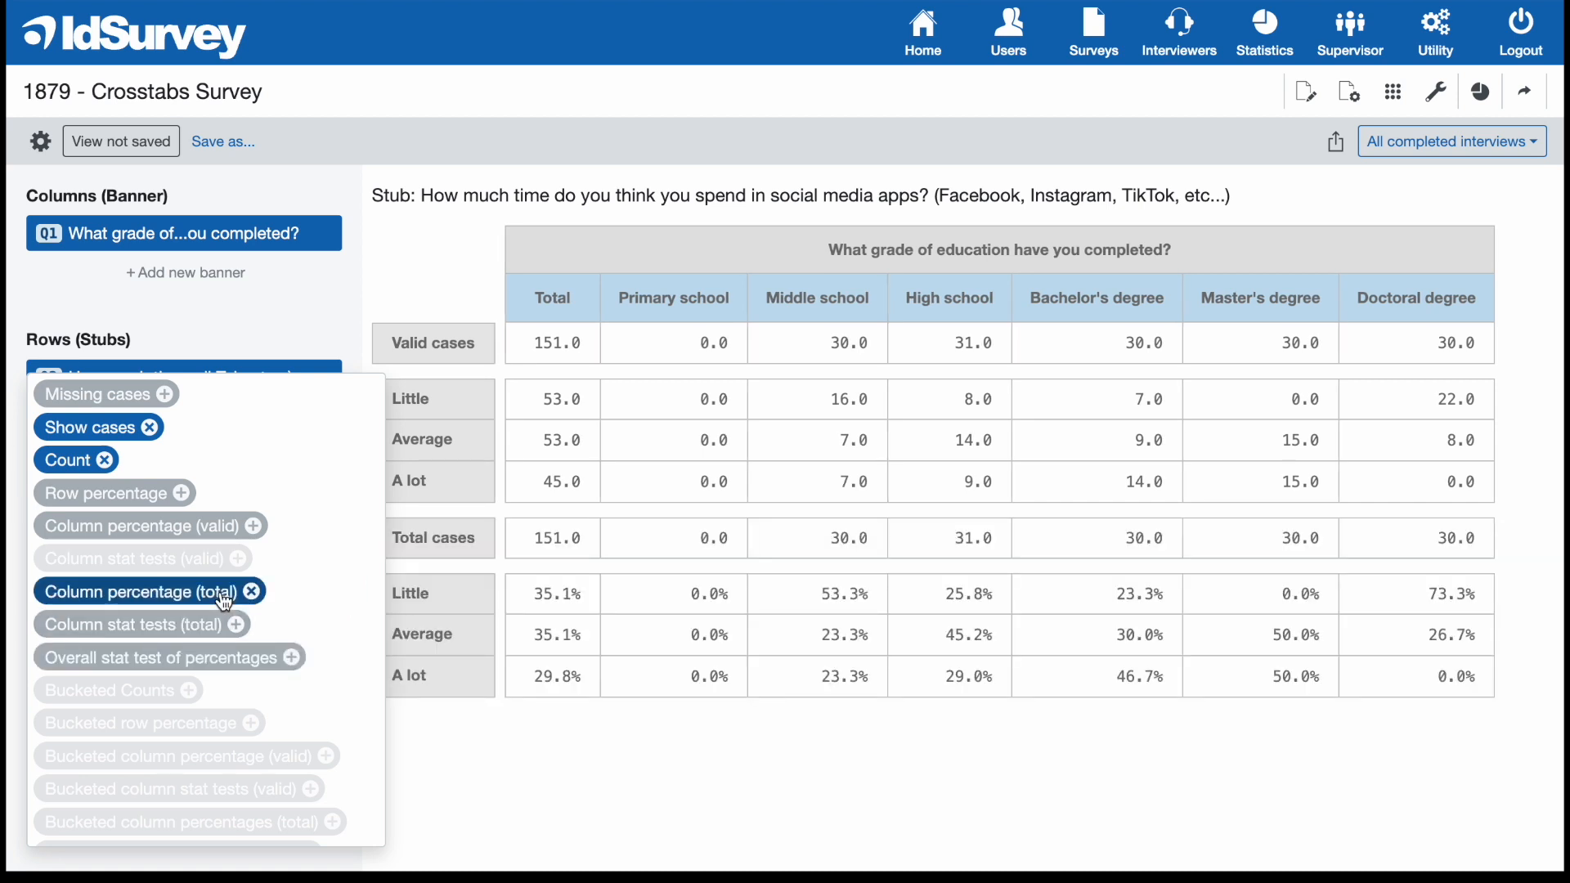
pyautogui.click(225, 602)
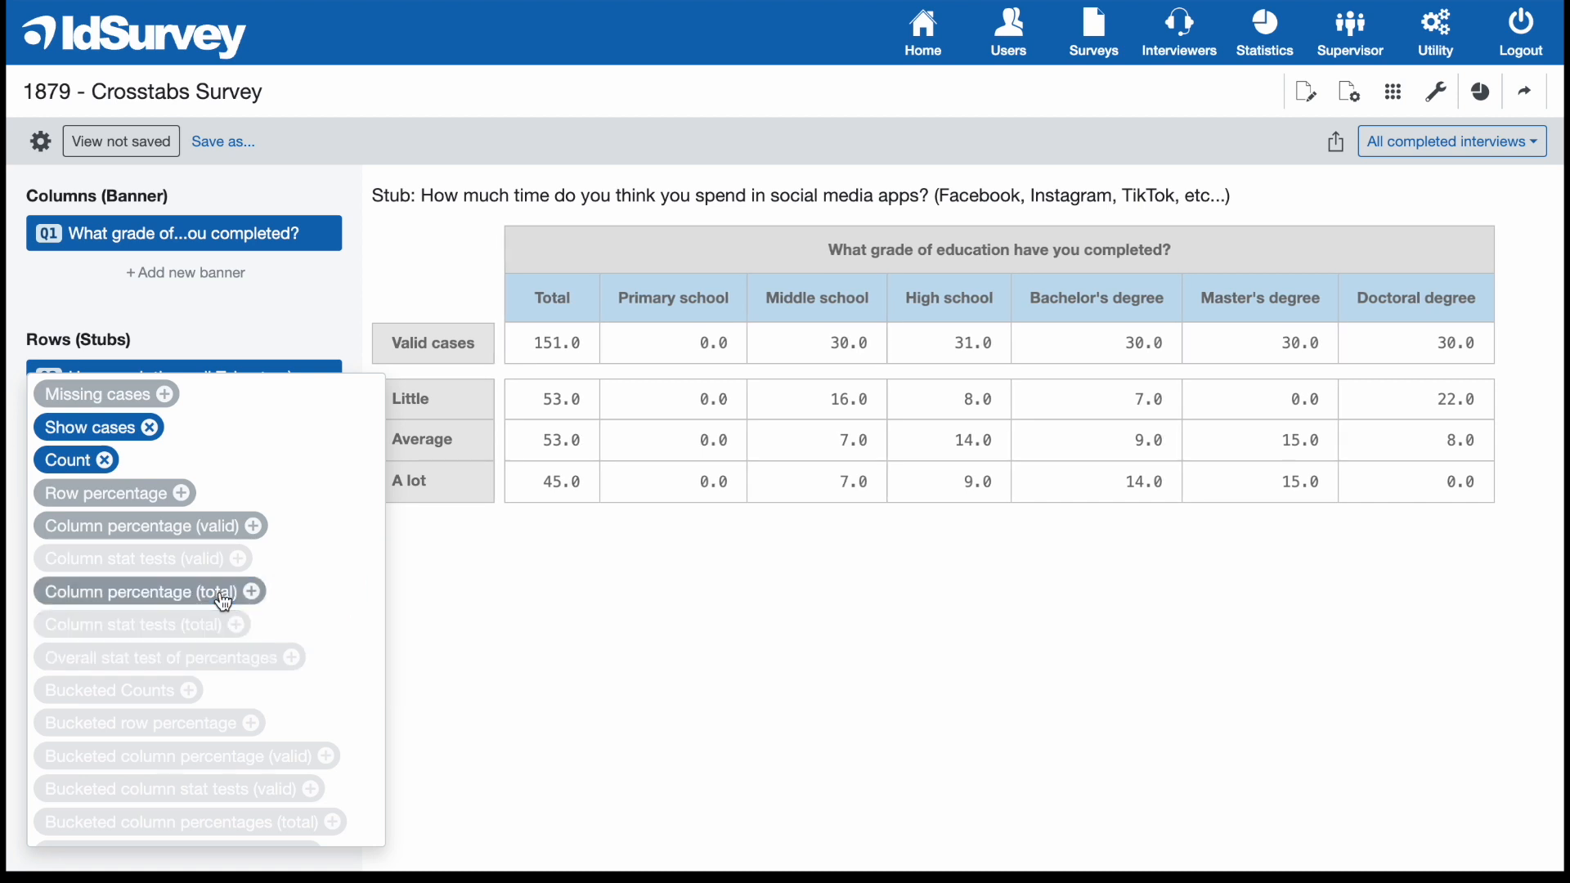
pyautogui.click(241, 301)
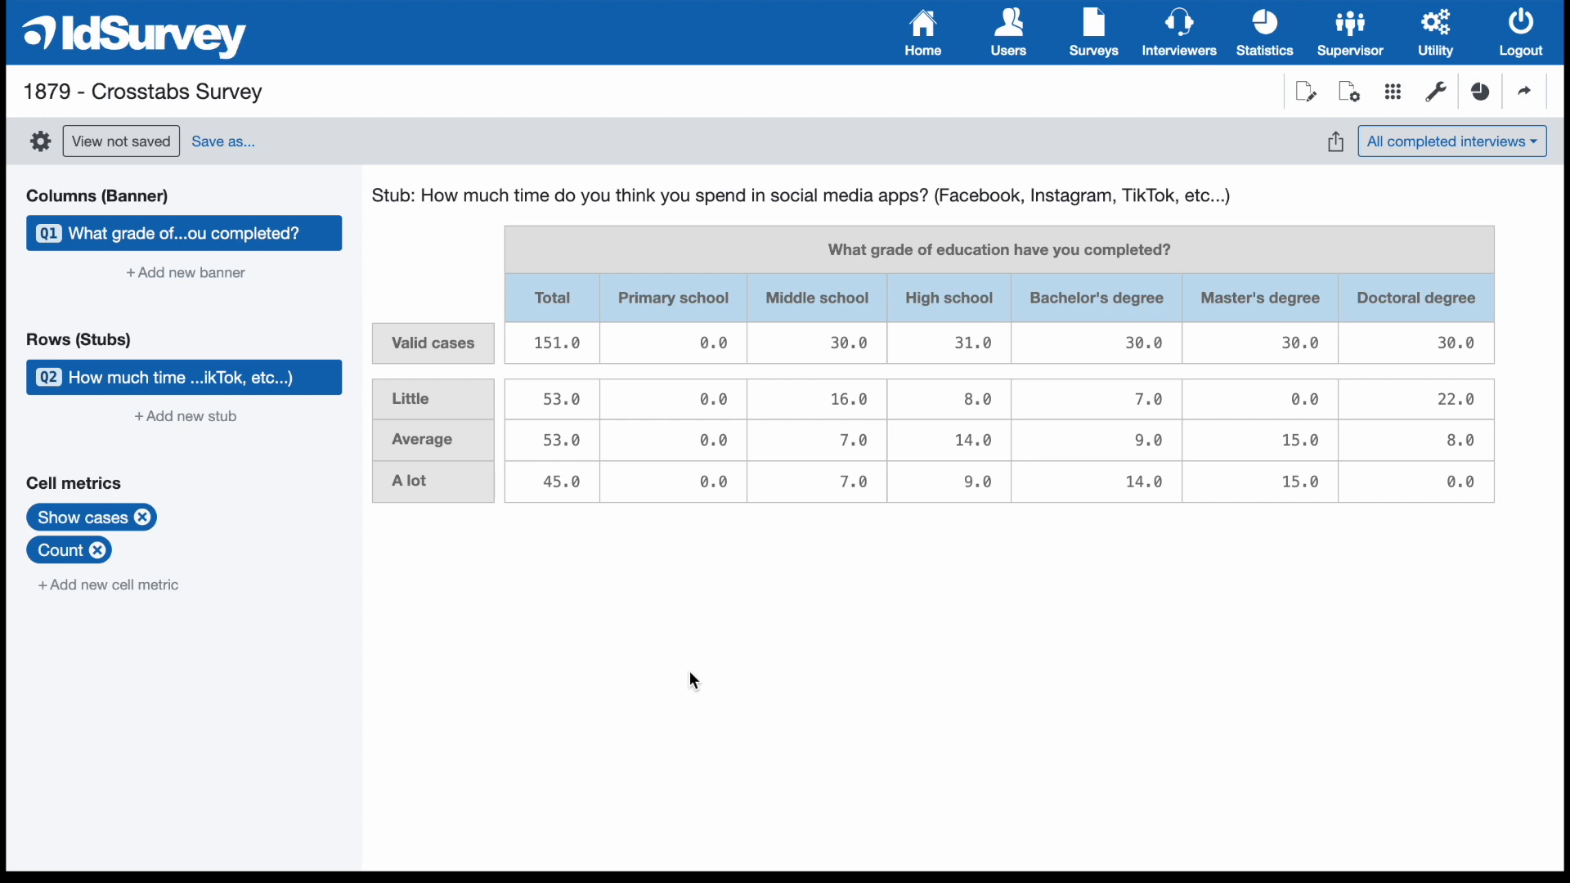
# Add Q5 (geographical area of residence) as a second column banner and look across the widened crosstab.
pyautogui.click(209, 277)
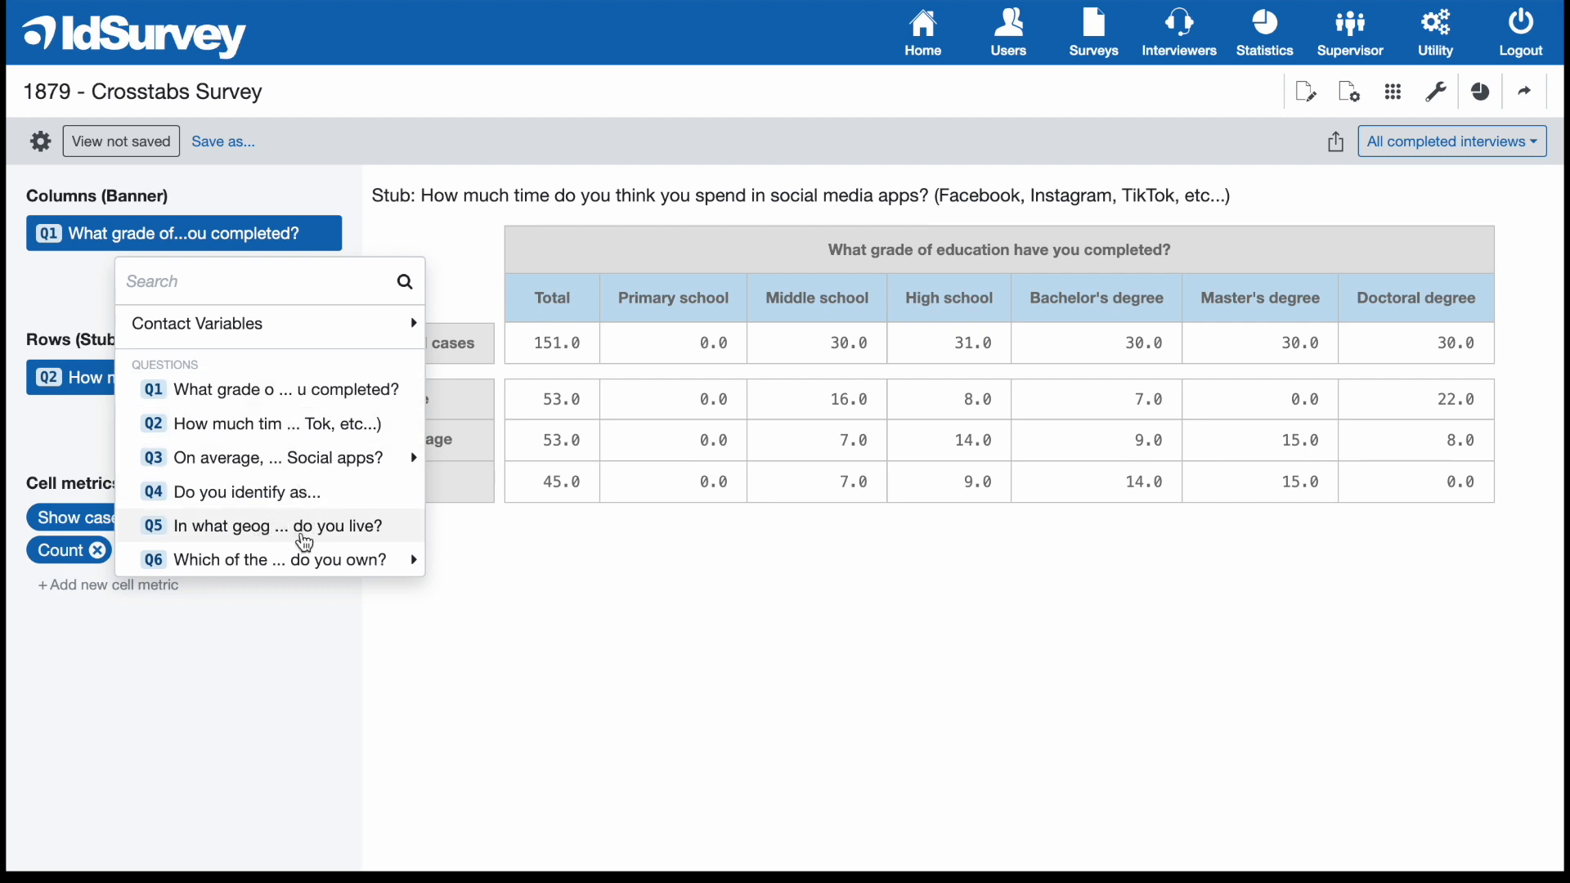
pyautogui.click(315, 530)
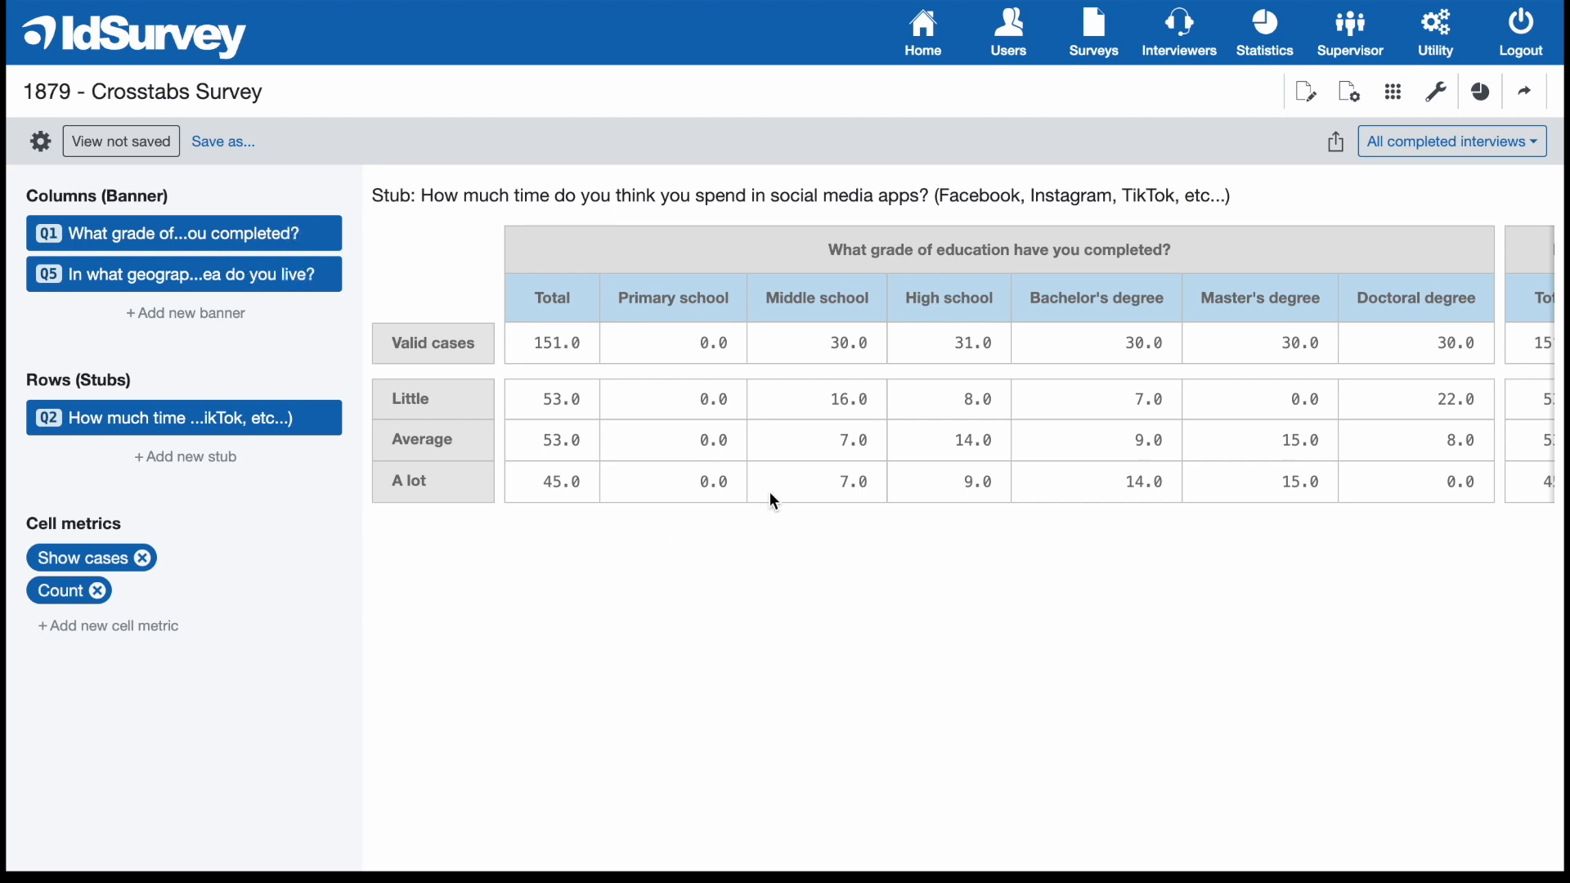
pyautogui.hscroll(5, 775, 501)
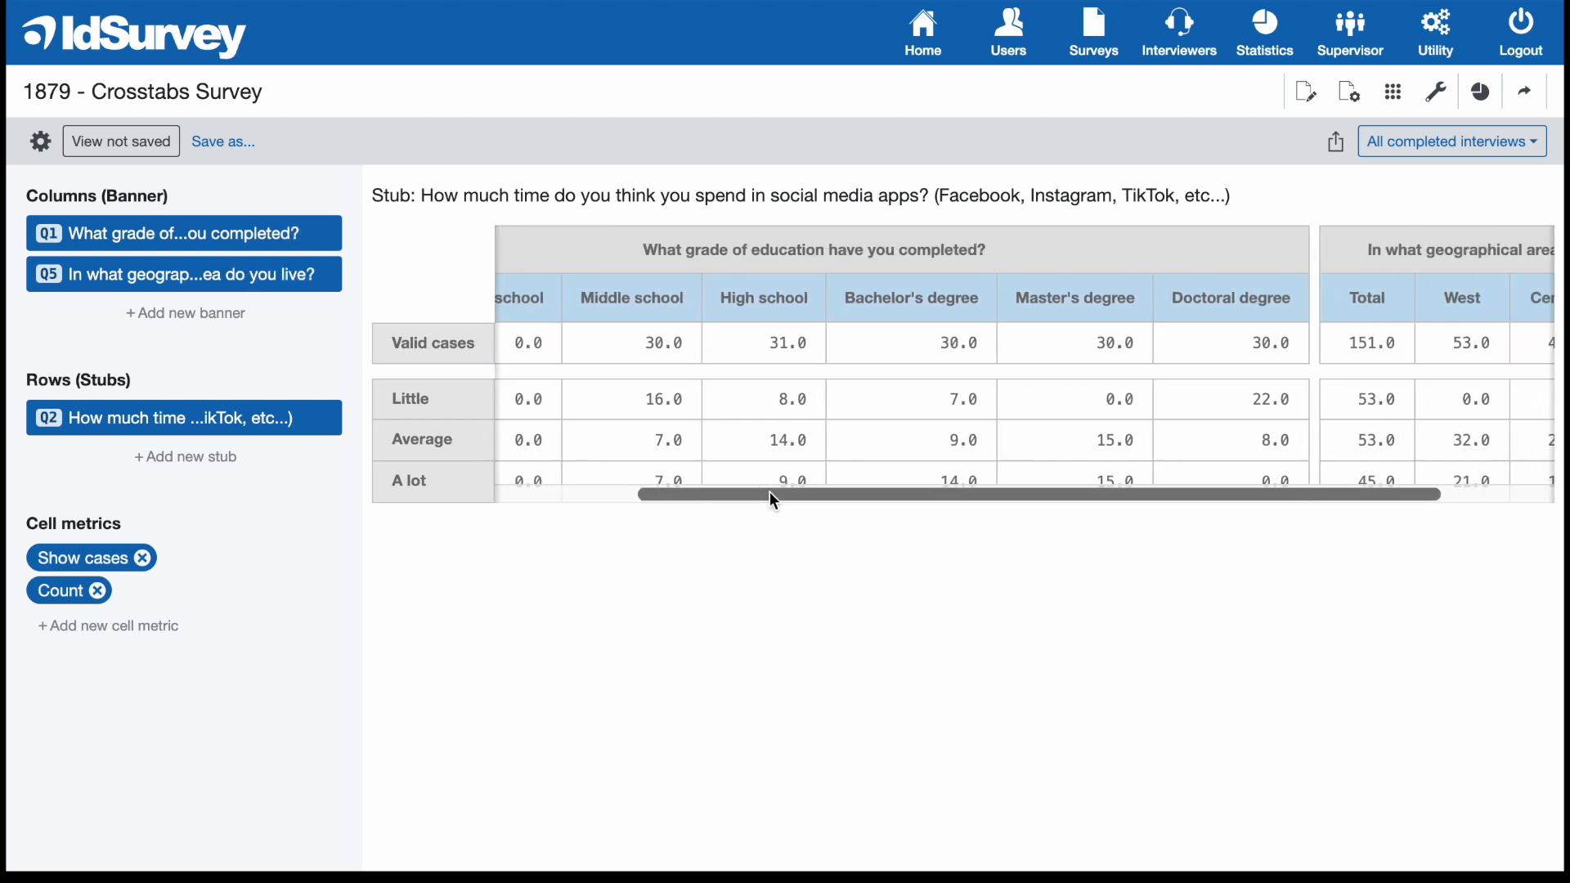
pyautogui.hscroll(4, 774, 500)
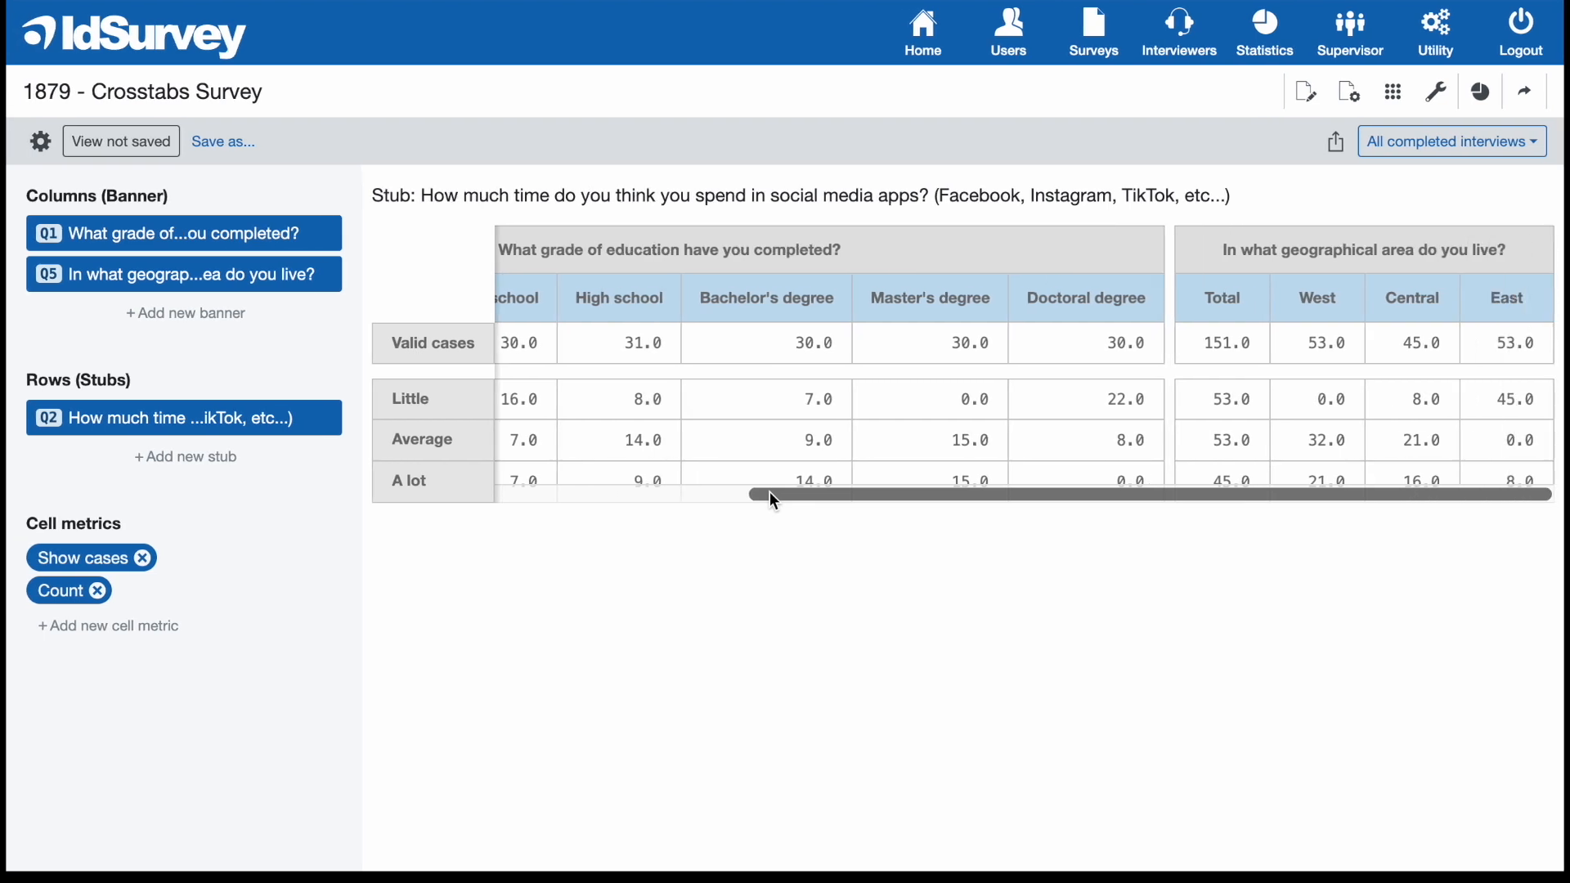
pyautogui.hscroll(-9, 774, 500)
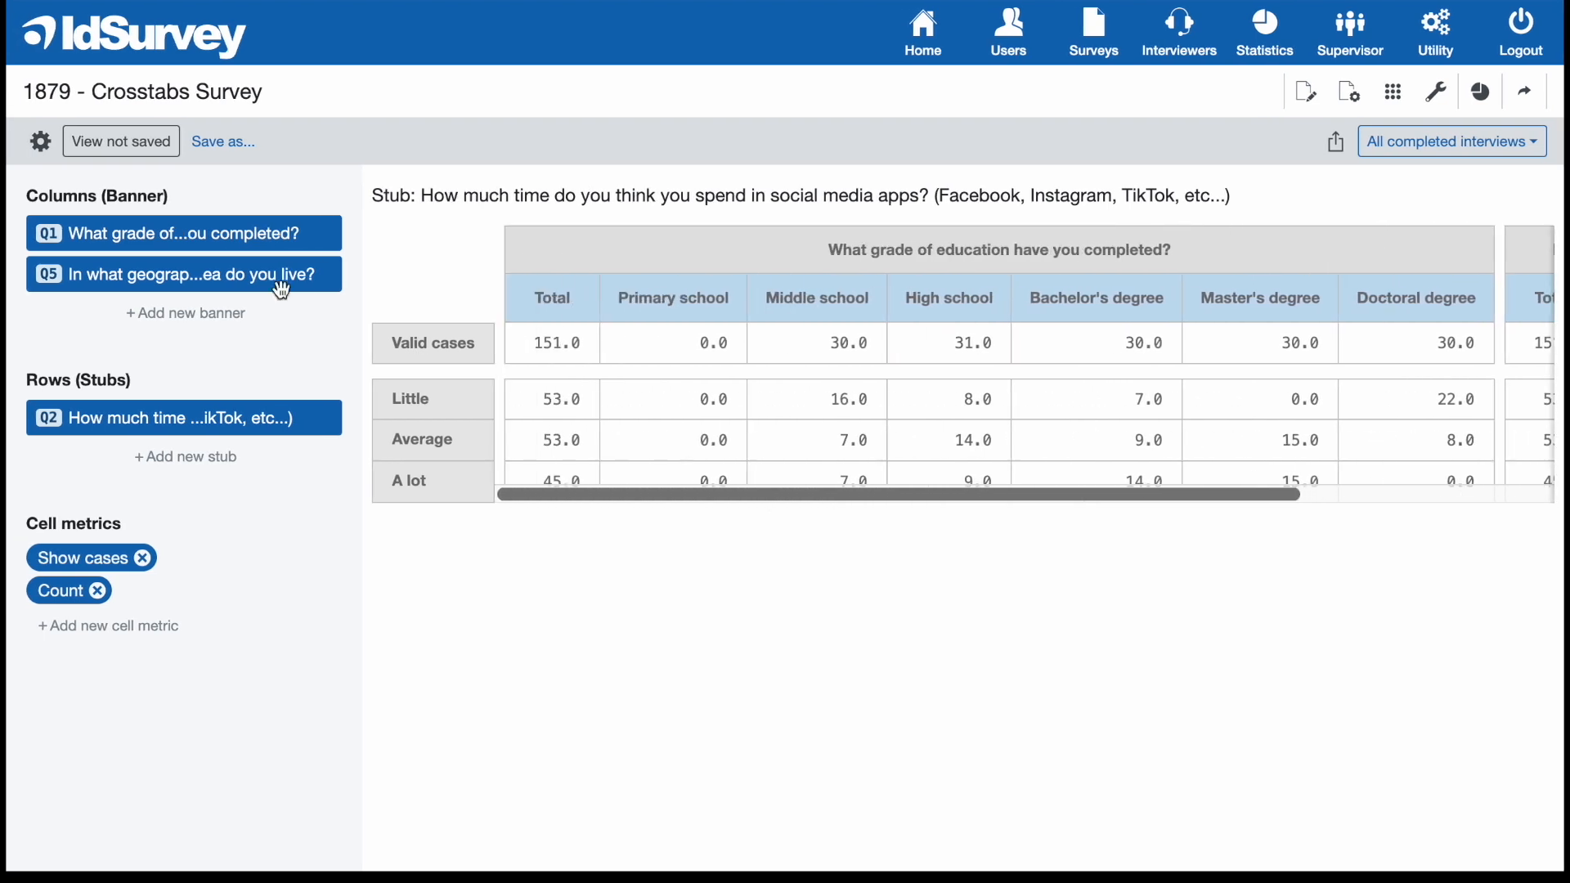
# Nest the Q5 banner under Q1 in the columns and look across the nested crosstab.
pyautogui.moveTo(86, 274)
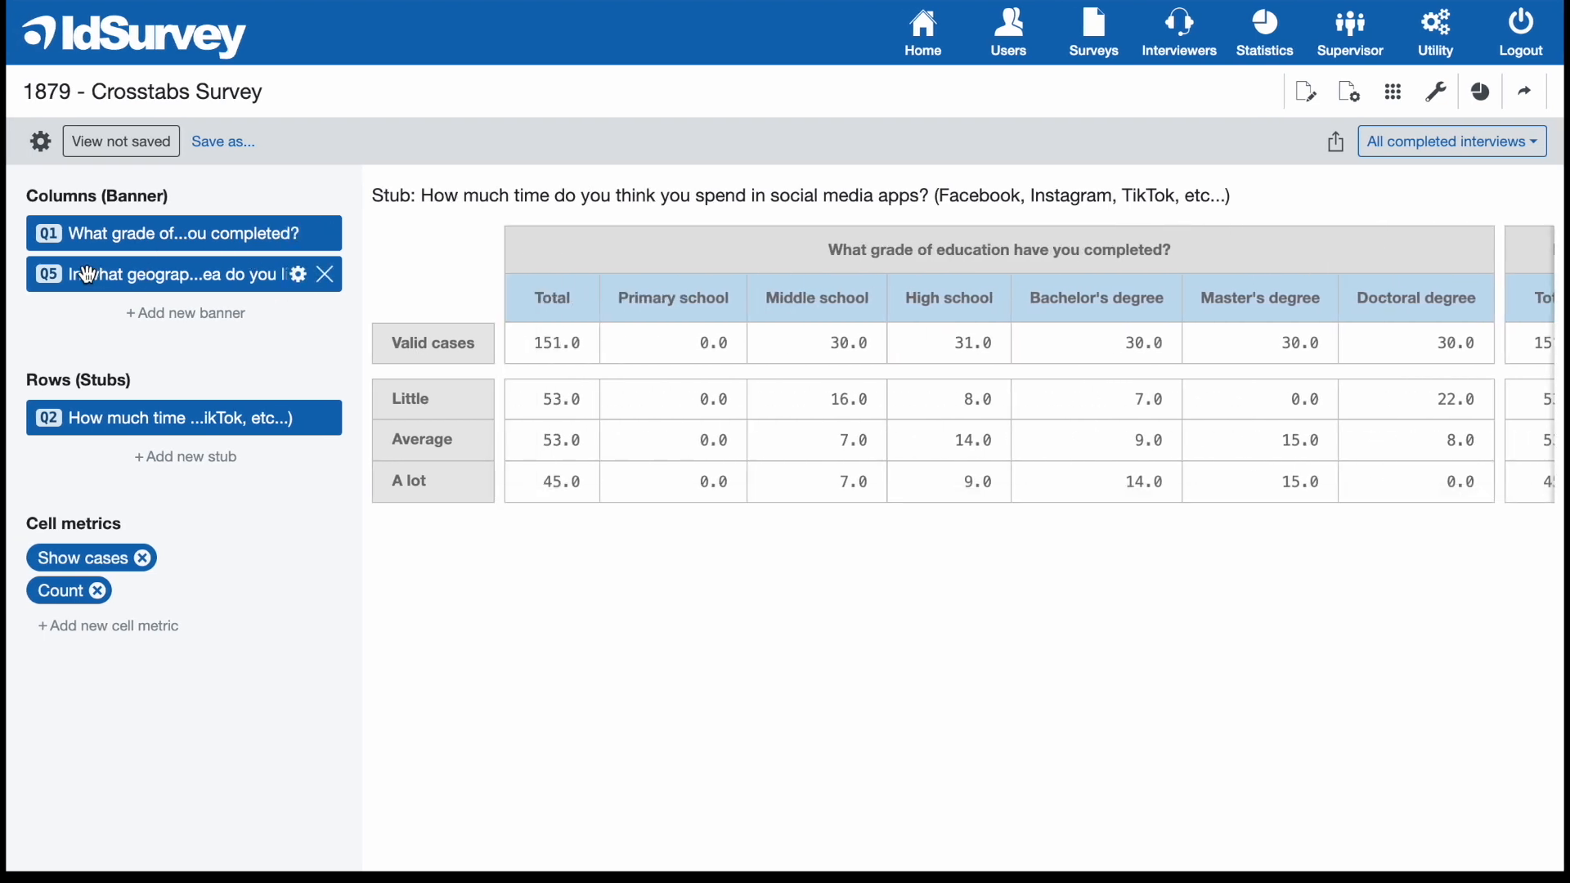
pyautogui.moveTo(88, 274); pyautogui.dragTo(113, 275)
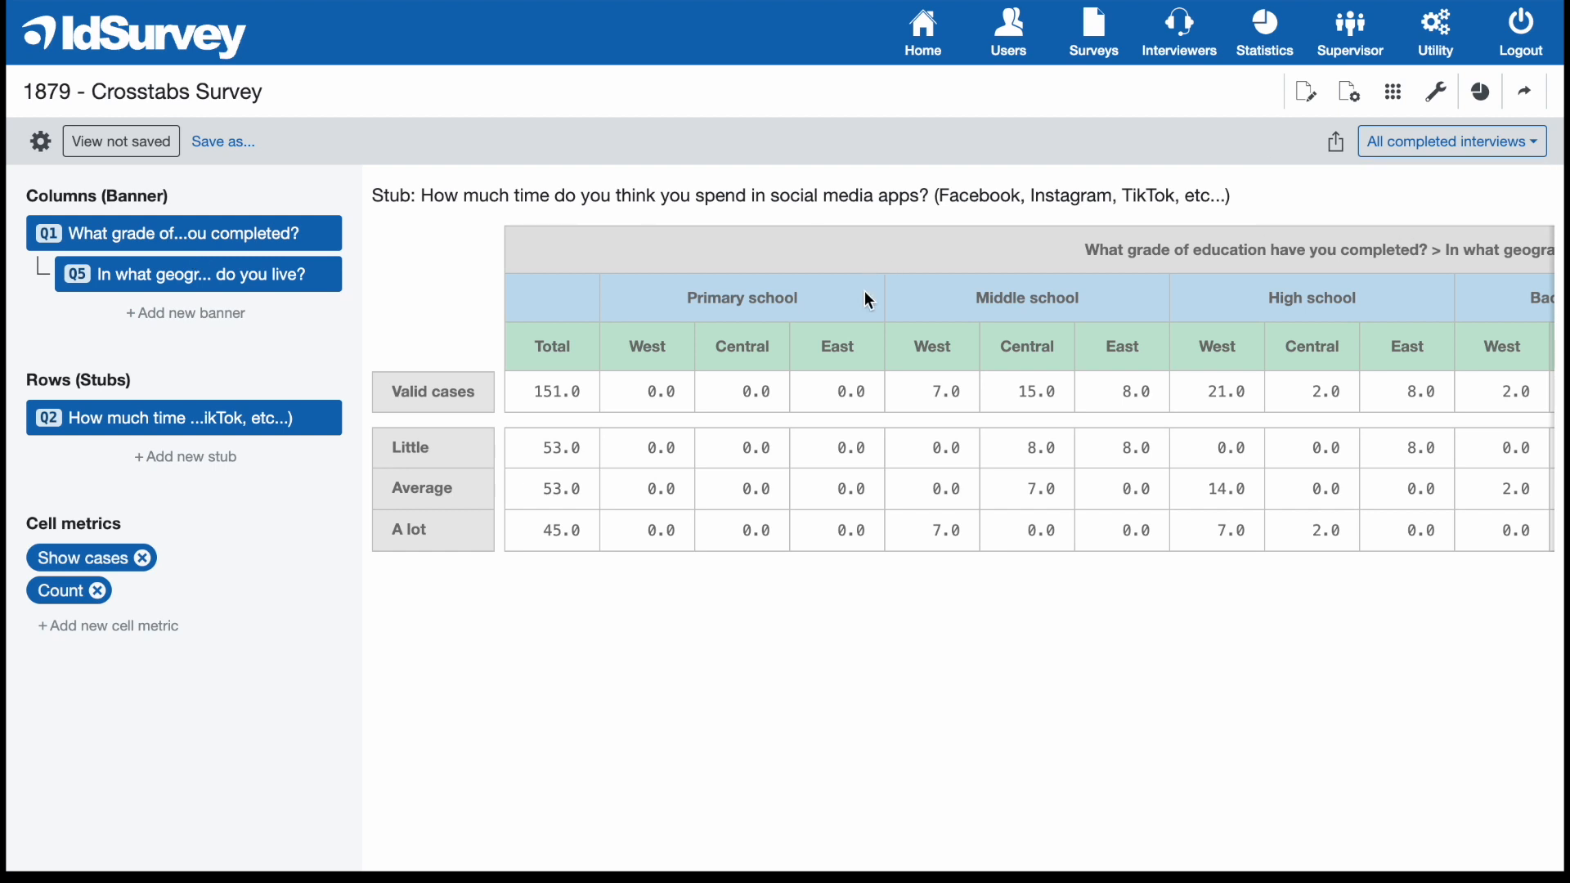
pyautogui.hscroll(8, 865, 292)
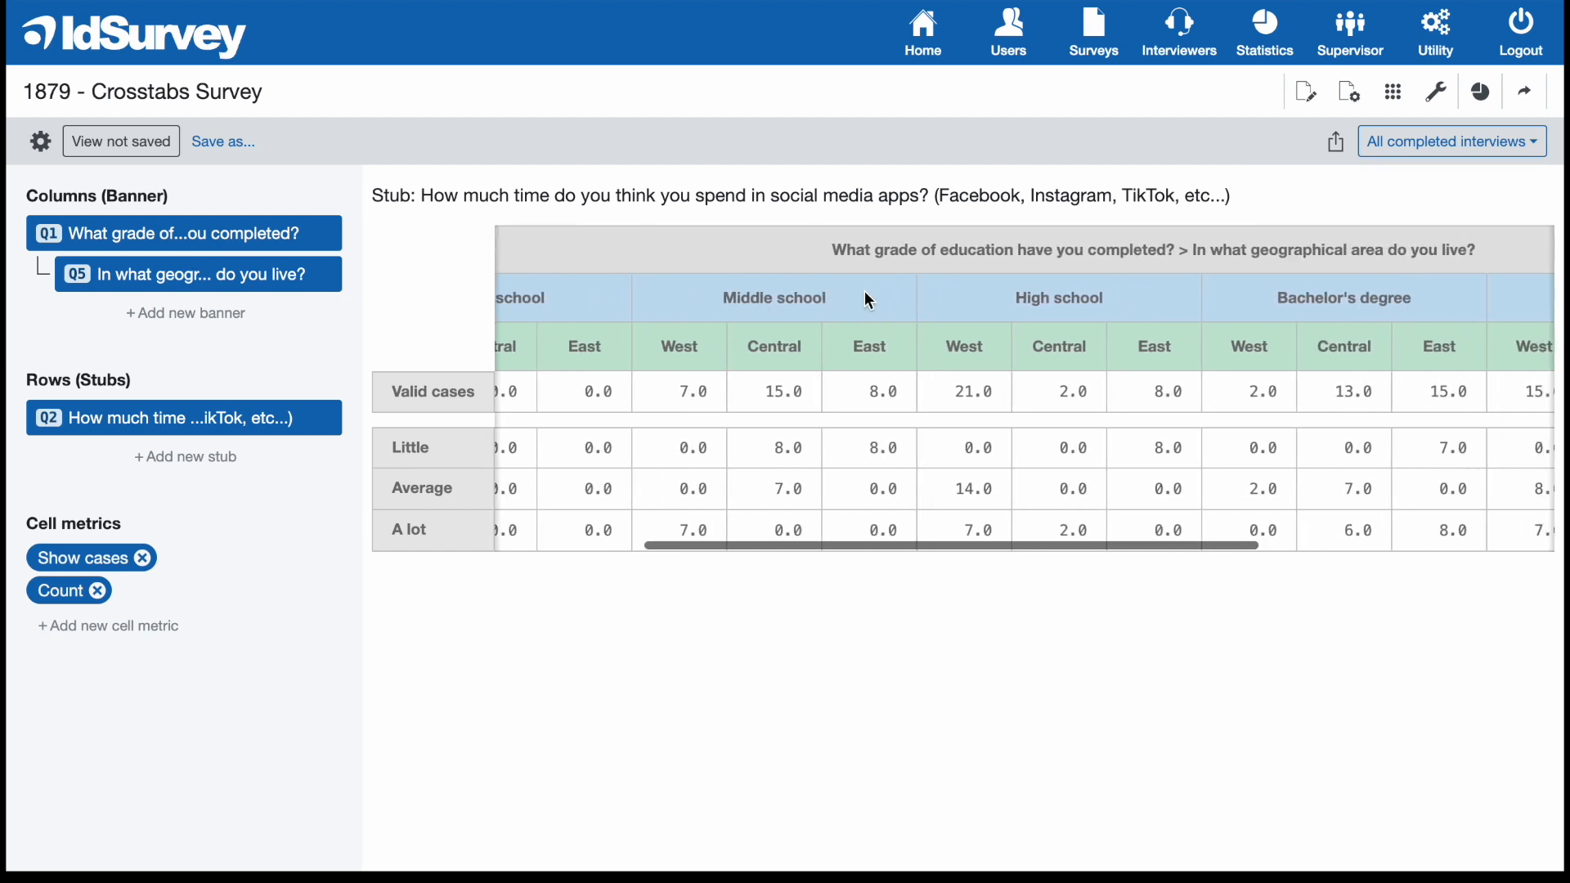
pyautogui.hscroll(6, 865, 292)
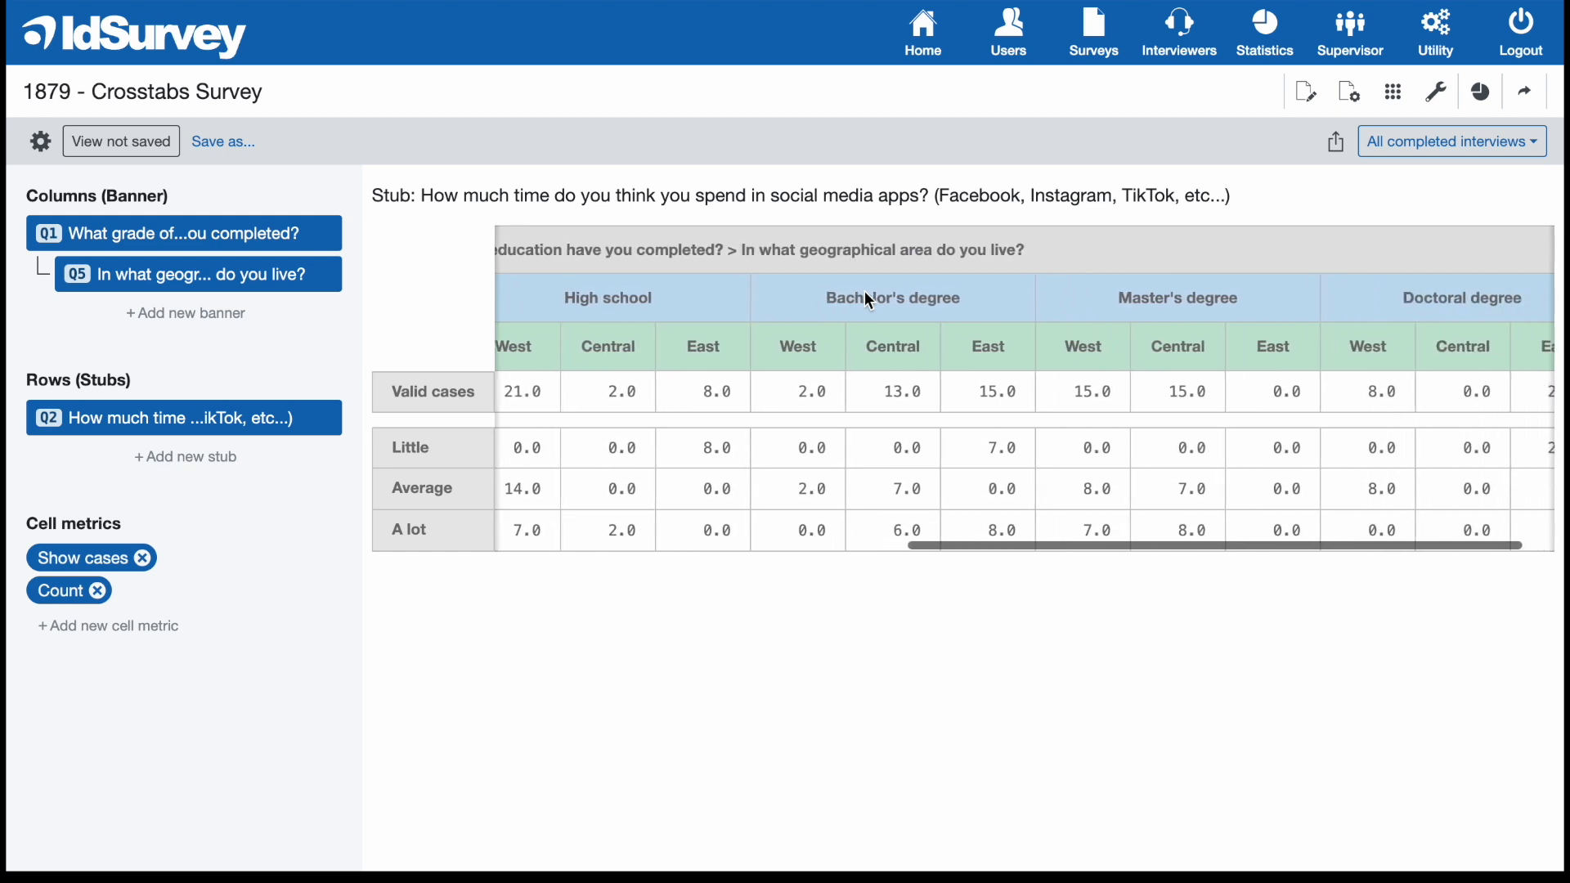
pyautogui.hscroll(-14, 867, 298)
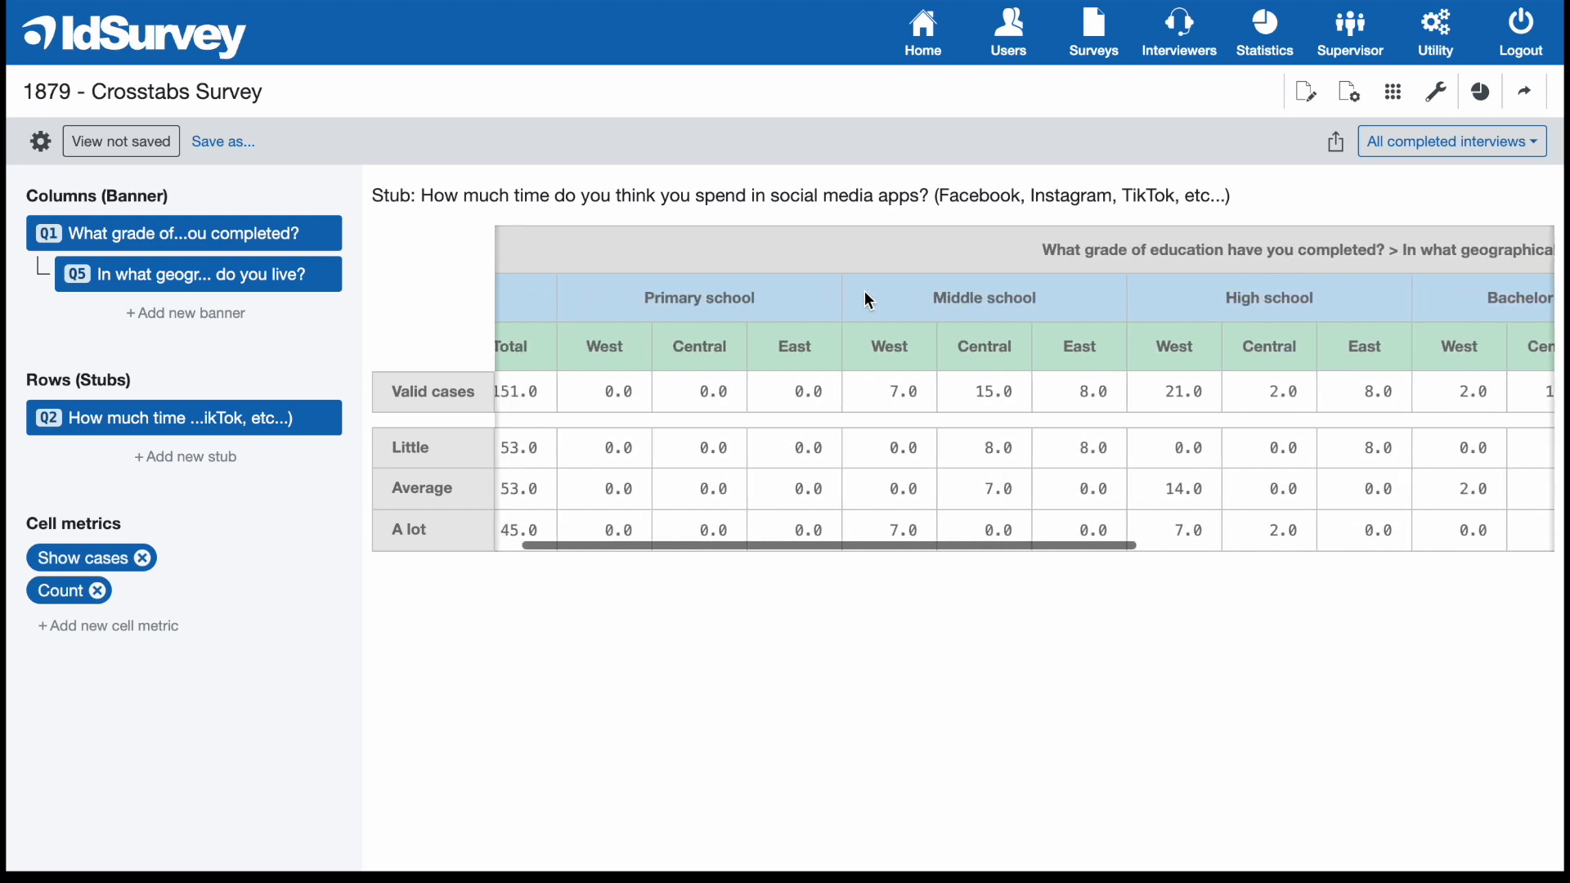
# In the Q1 banner's settings, create a bucket named "Primary education" containing Primary school and Middle school.
pyautogui.moveTo(300, 243)
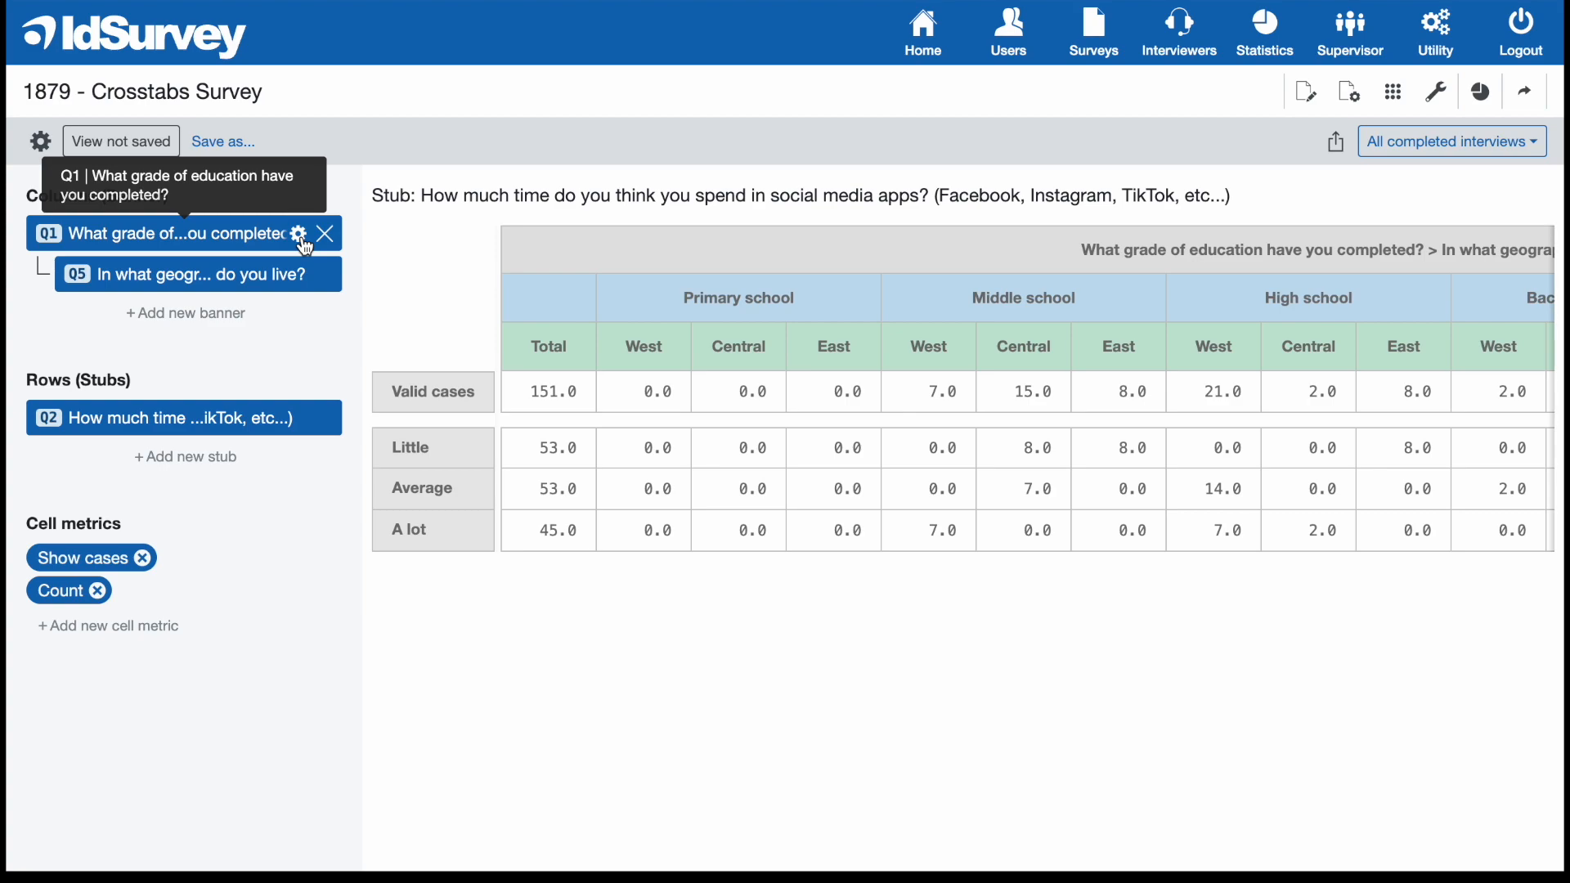
pyautogui.click(299, 234)
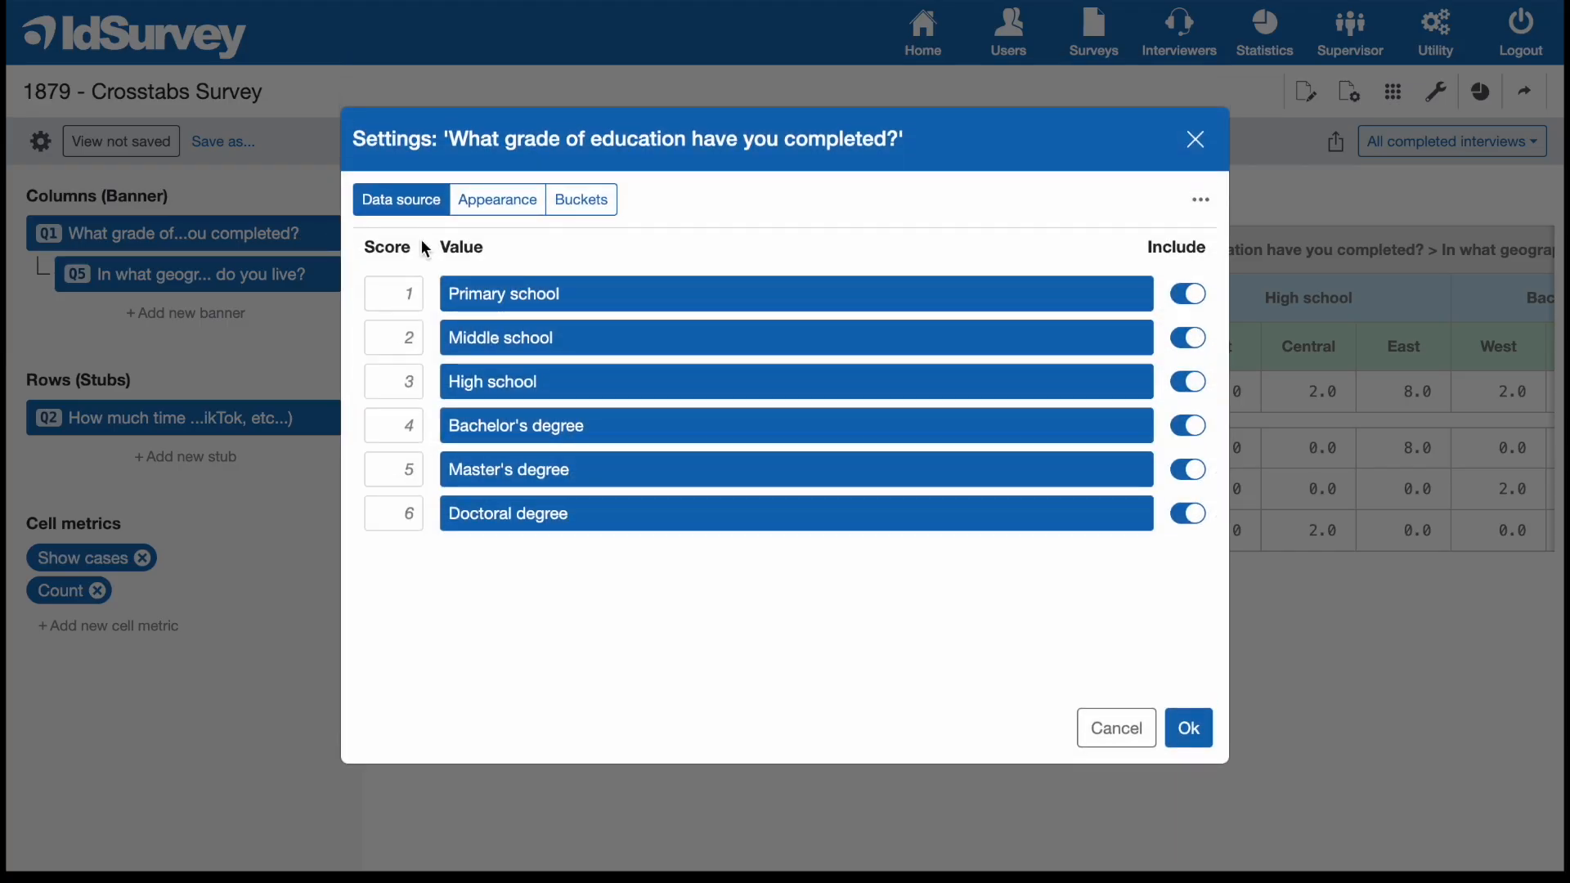
pyautogui.click(605, 212)
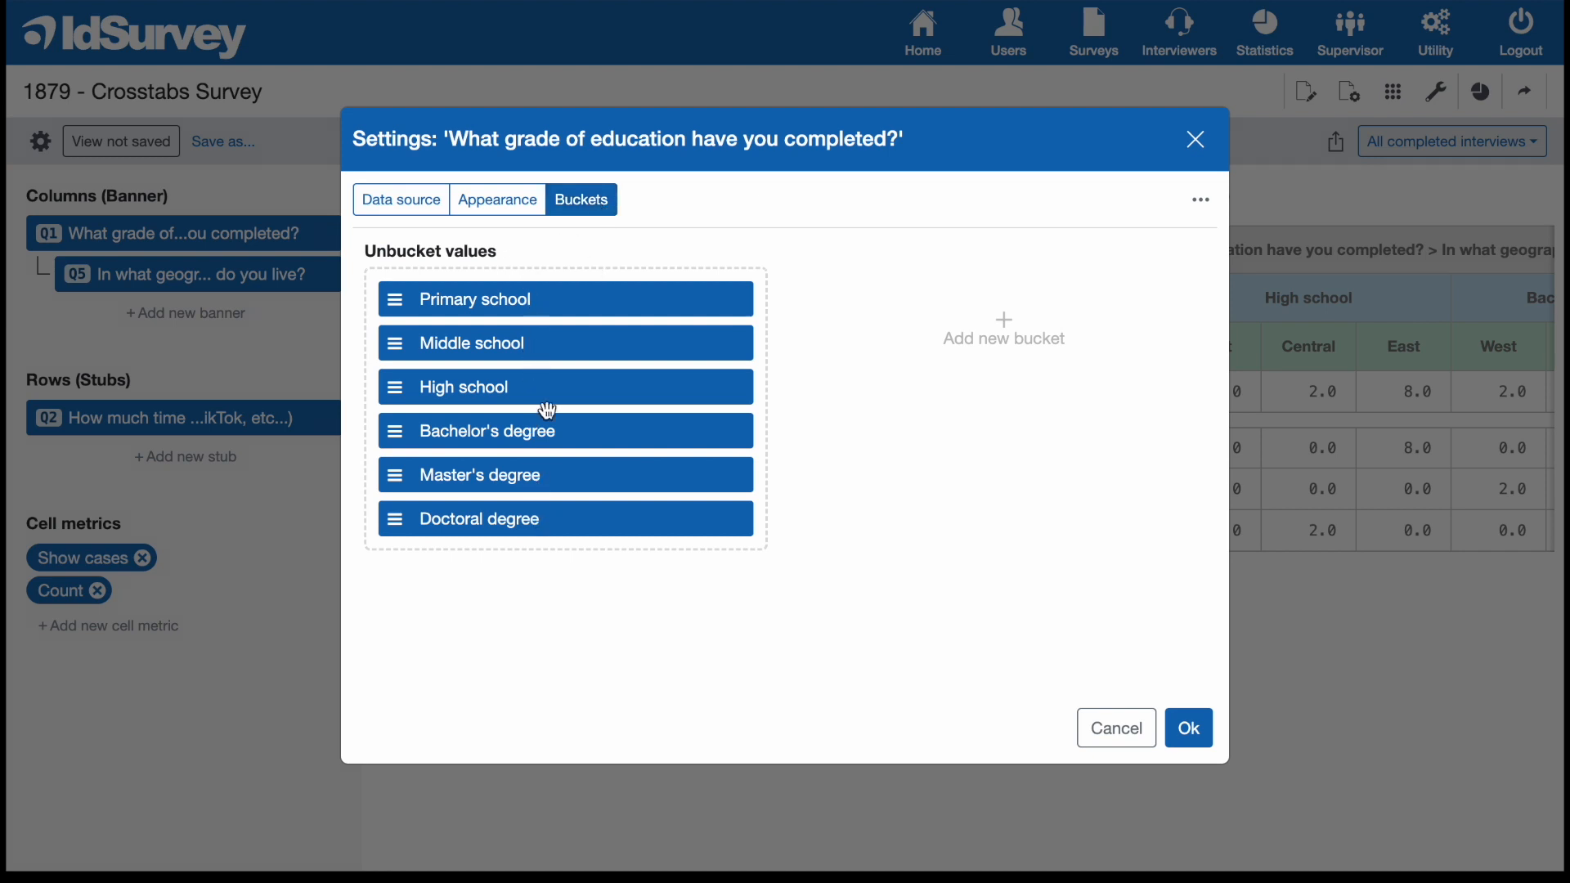
pyautogui.click(1008, 324)
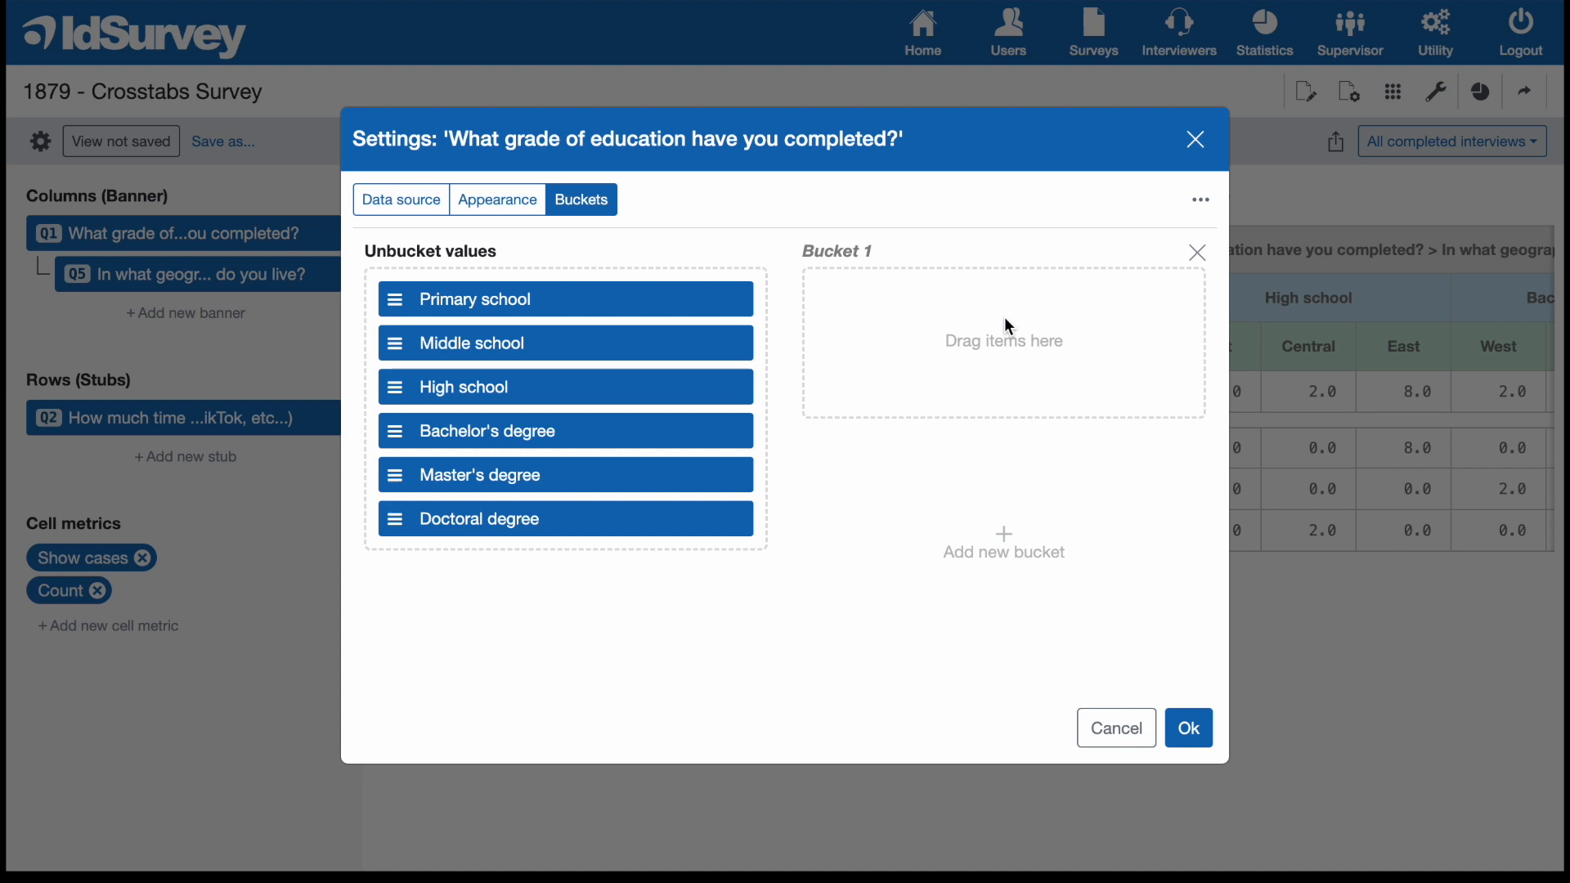
pyautogui.click(847, 253)
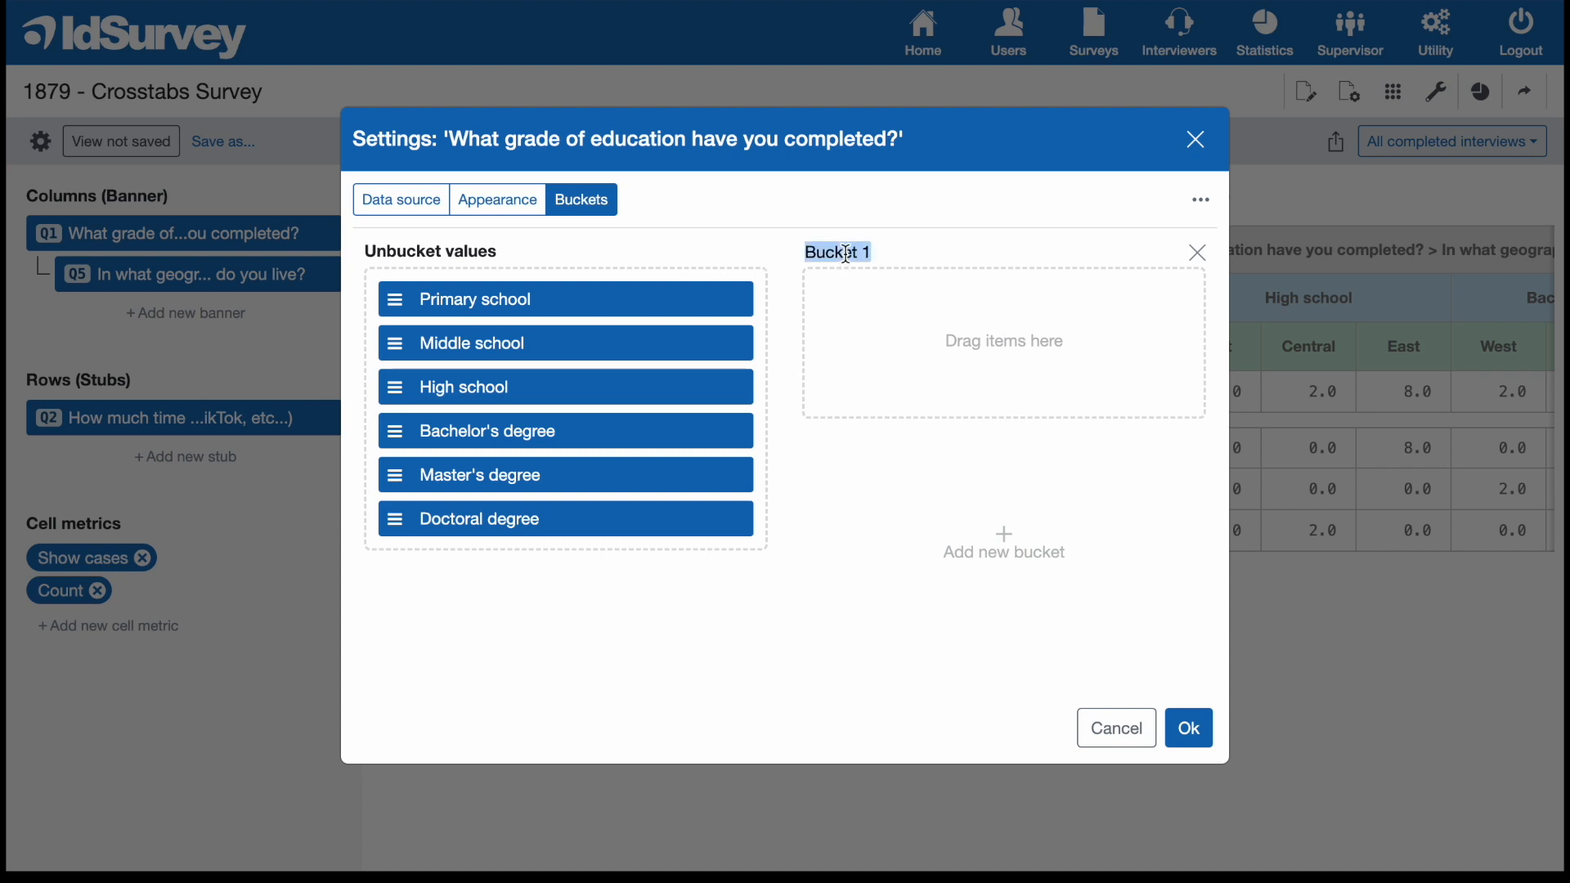
pyautogui.write('Primary ')
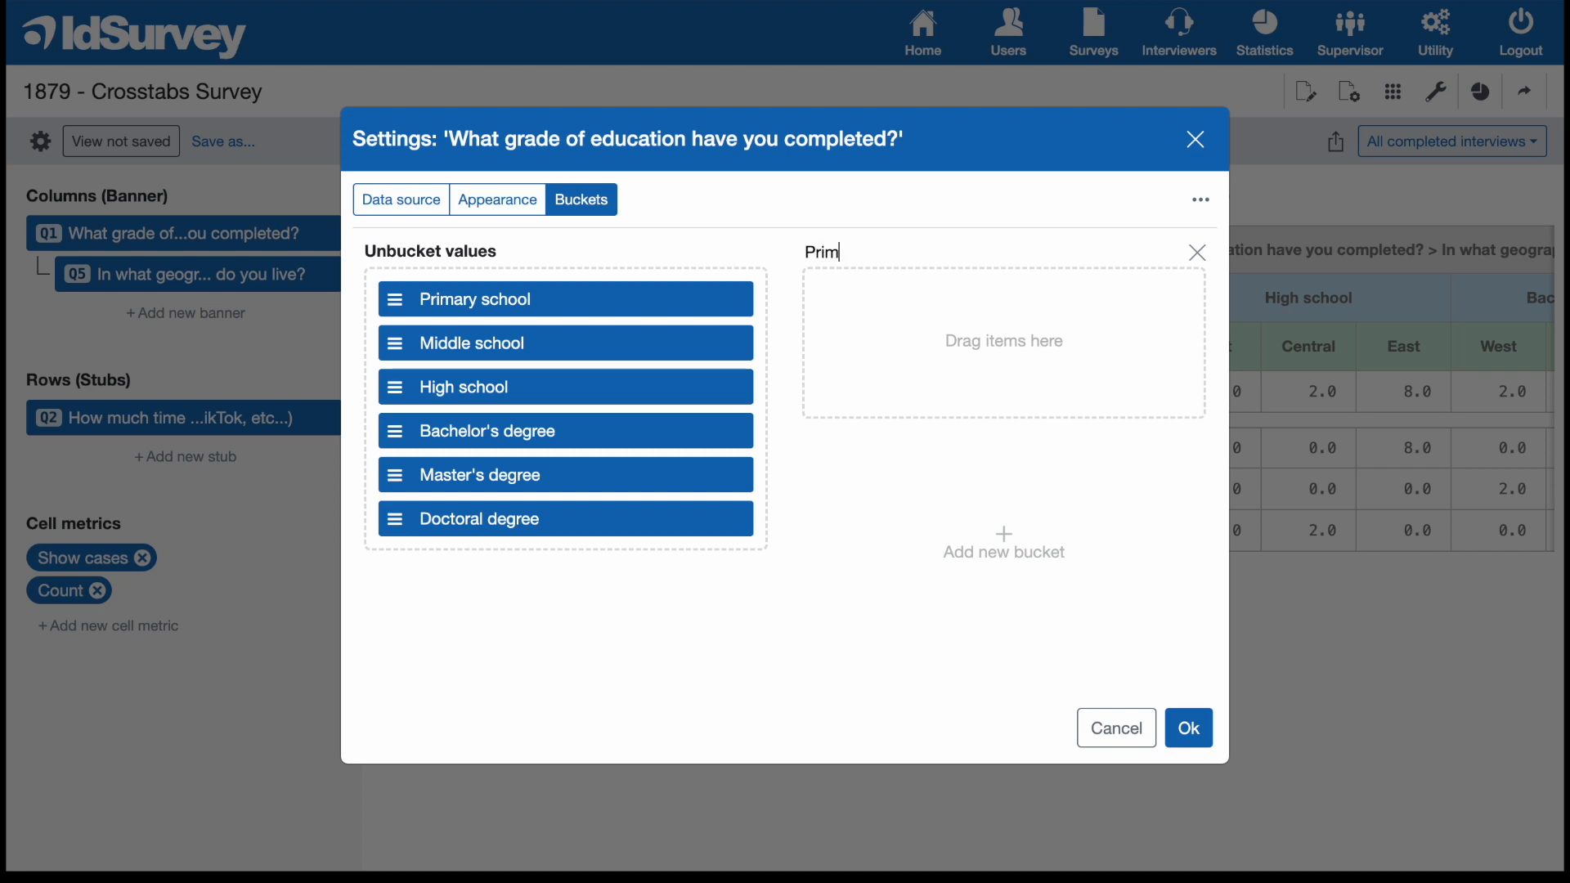
pyautogui.write('education')
pyautogui.click(805, 427)
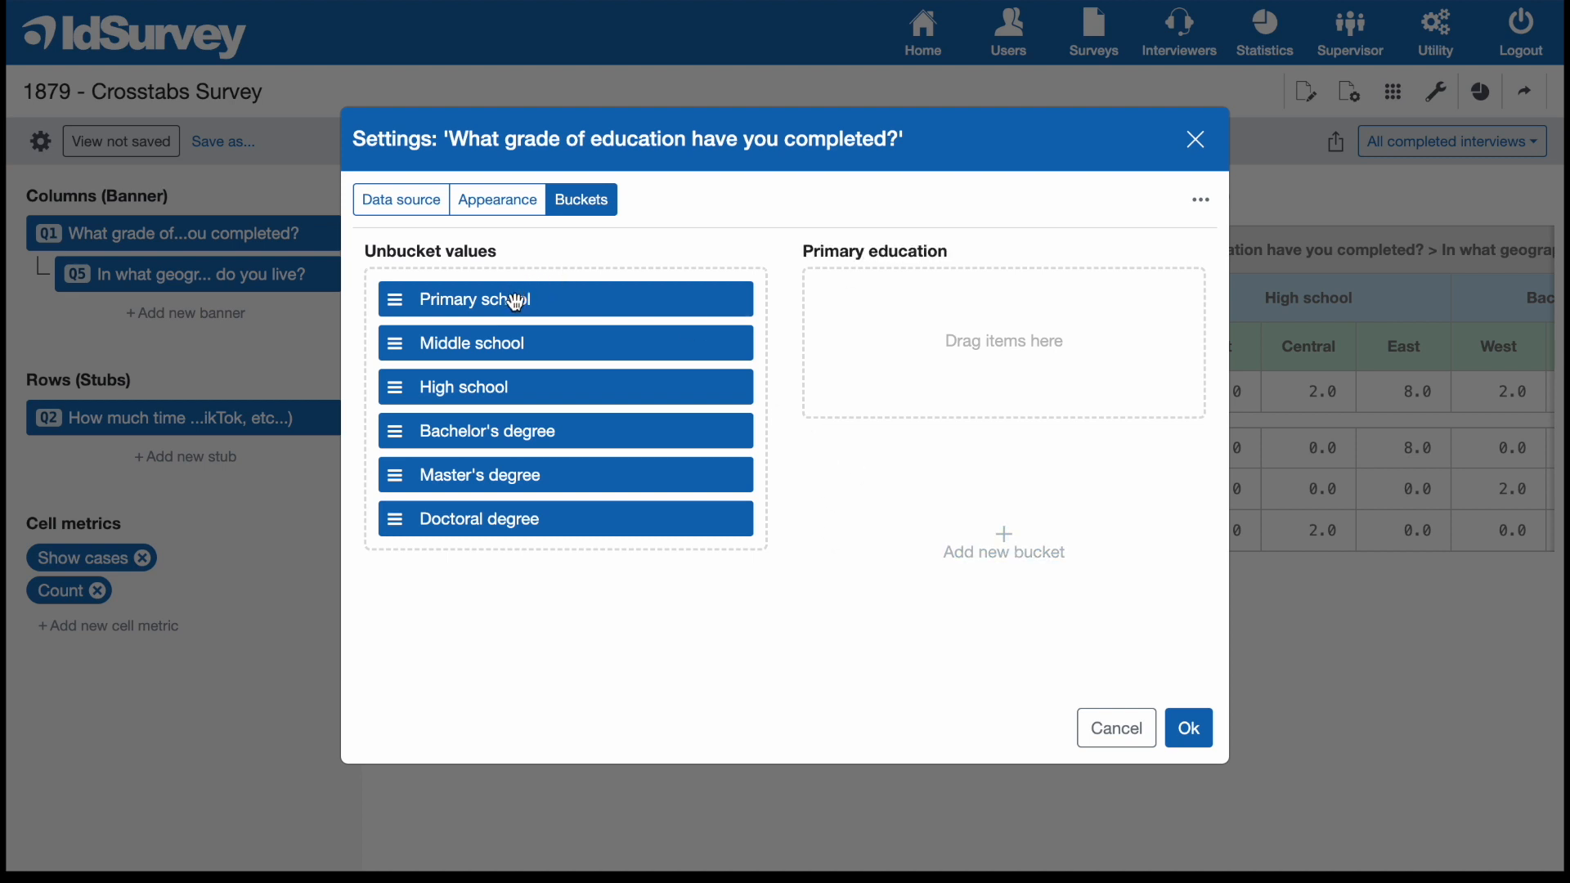
pyautogui.moveTo(515, 301); pyautogui.dragTo(914, 284)
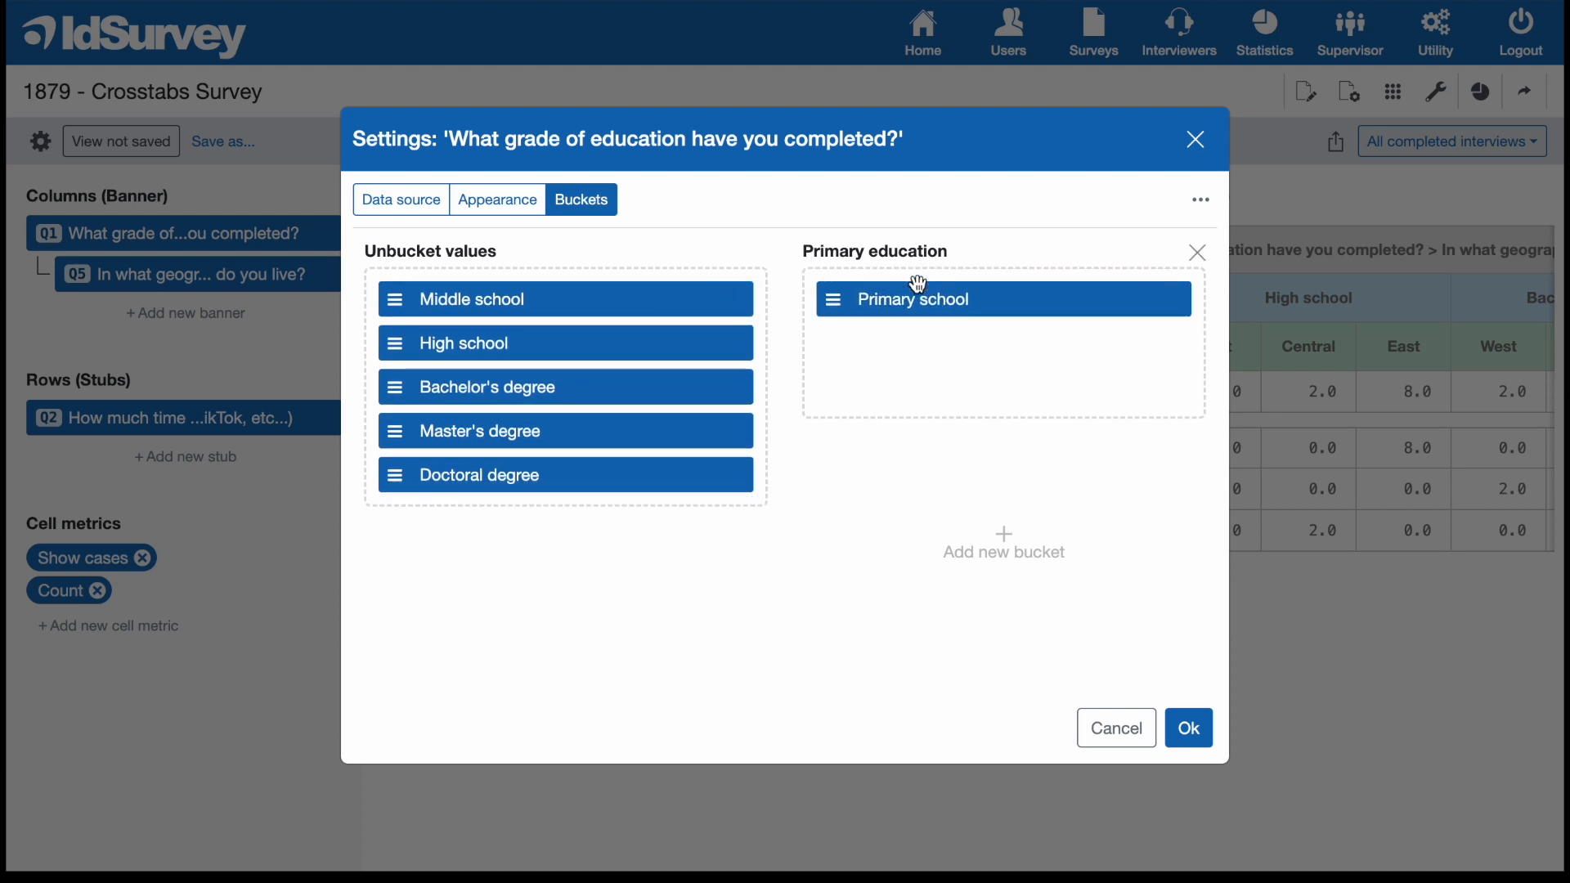
pyautogui.moveTo(600, 301); pyautogui.dragTo(1003, 345)
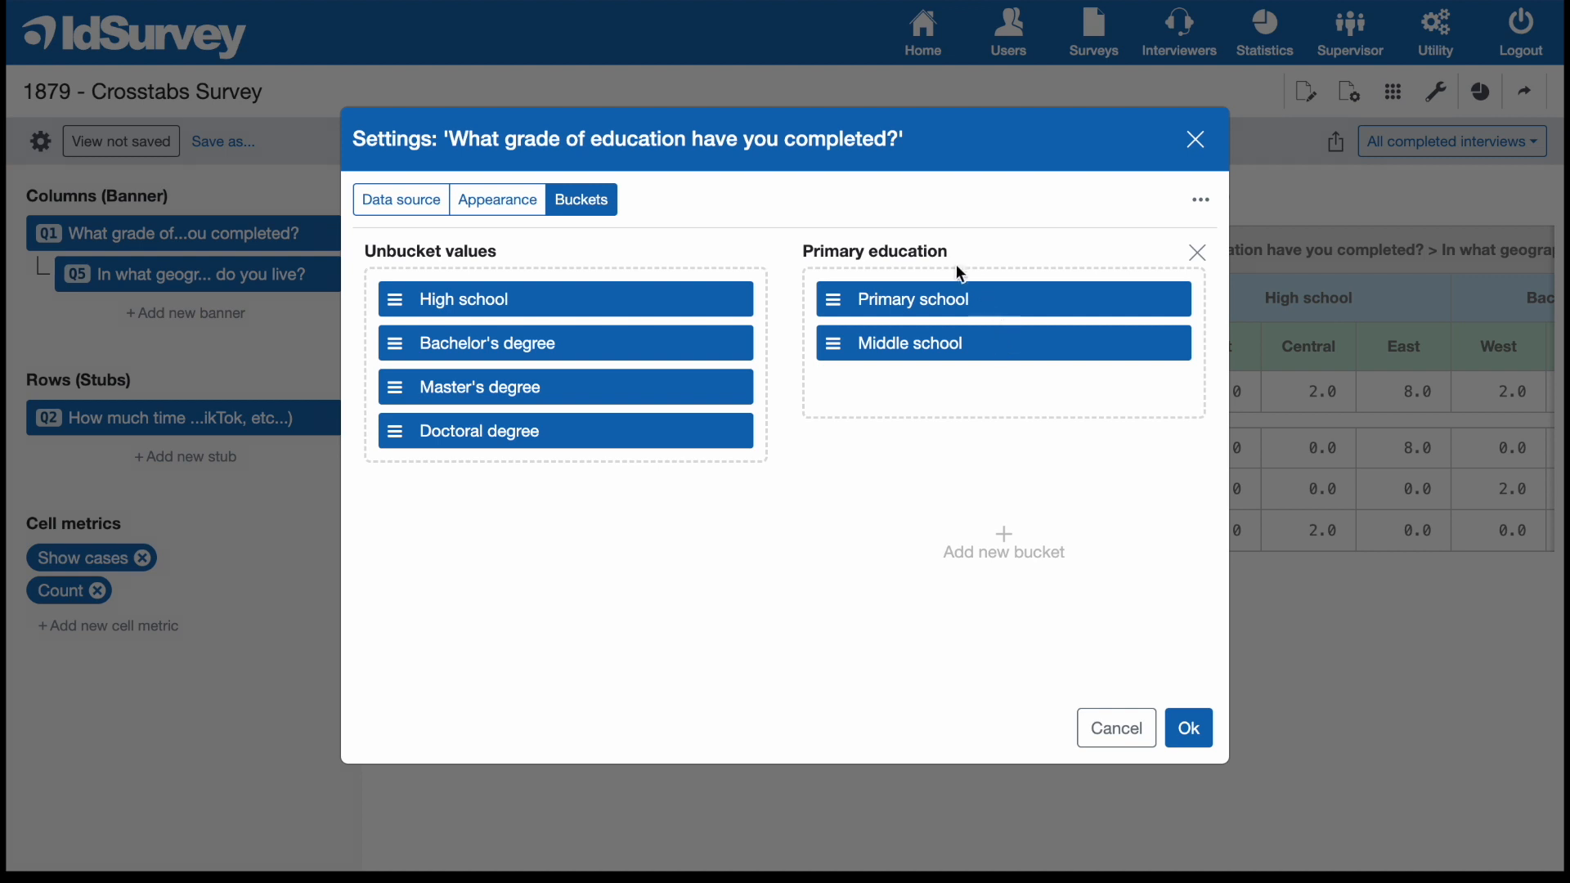
# Add a second bucket named "High School" to Q1 and put the High school value in it.
pyautogui.click(1006, 542)
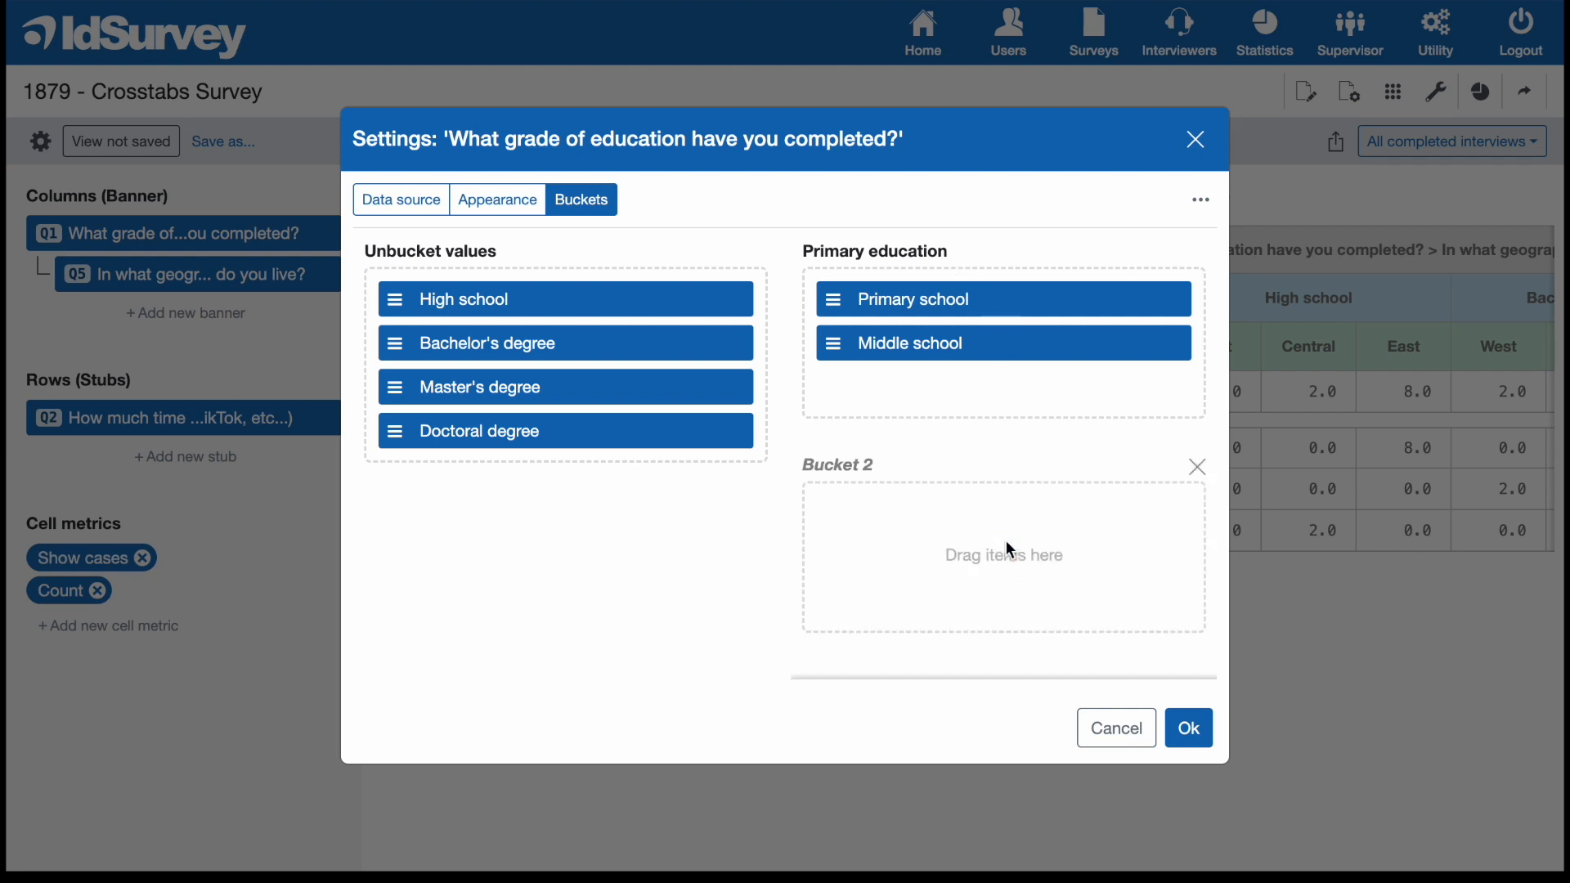
pyautogui.moveTo(806, 466); pyautogui.dragTo(845, 466)
pyautogui.tripleClick(844, 465)
pyautogui.write('High School')
pyautogui.moveTo(564, 307); pyautogui.dragTo(962, 541)
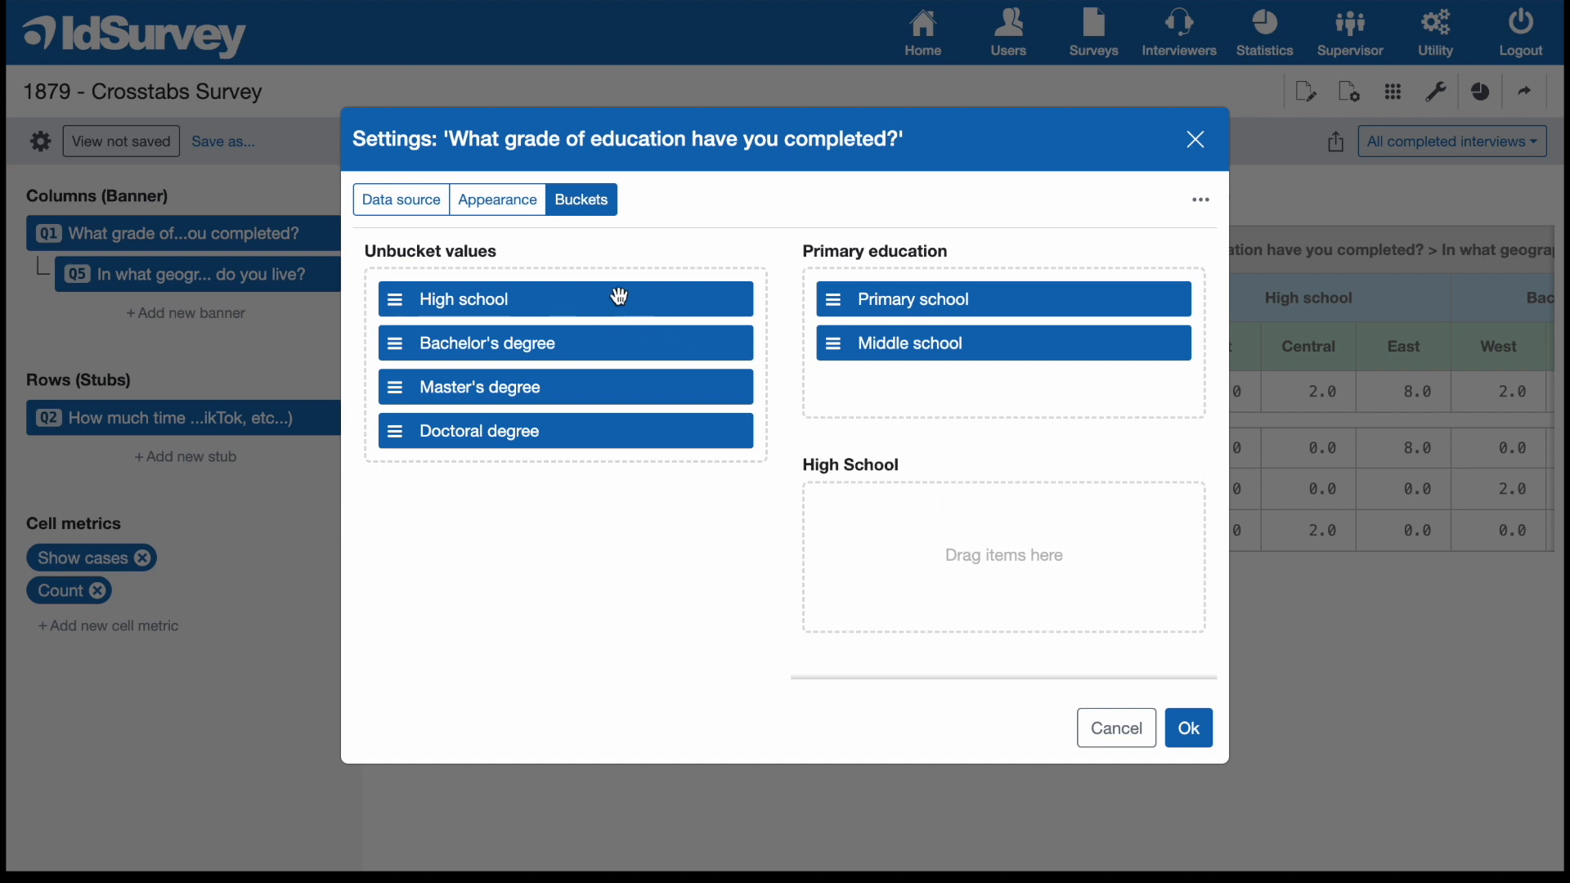
pyautogui.moveTo(619, 296); pyautogui.dragTo(978, 501)
# Add a third Q1 bucket named "Higher Education" with Bachelor's, Master's and Doctoral degree, and apply the bucket settings.
pyautogui.scroll(-2, 930, 483)
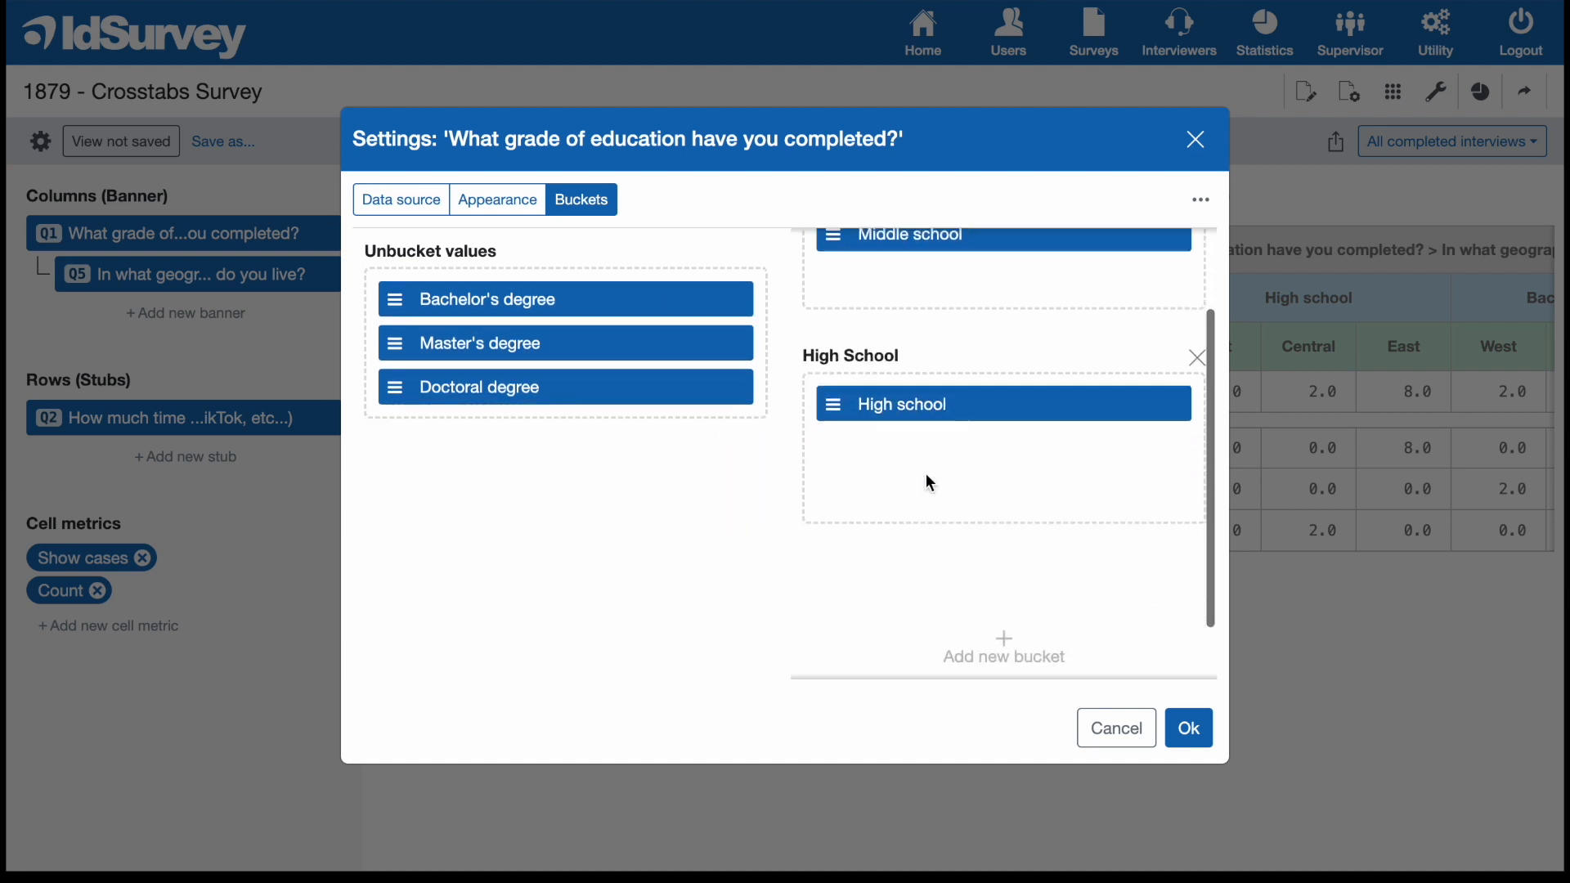
pyautogui.click(1006, 572)
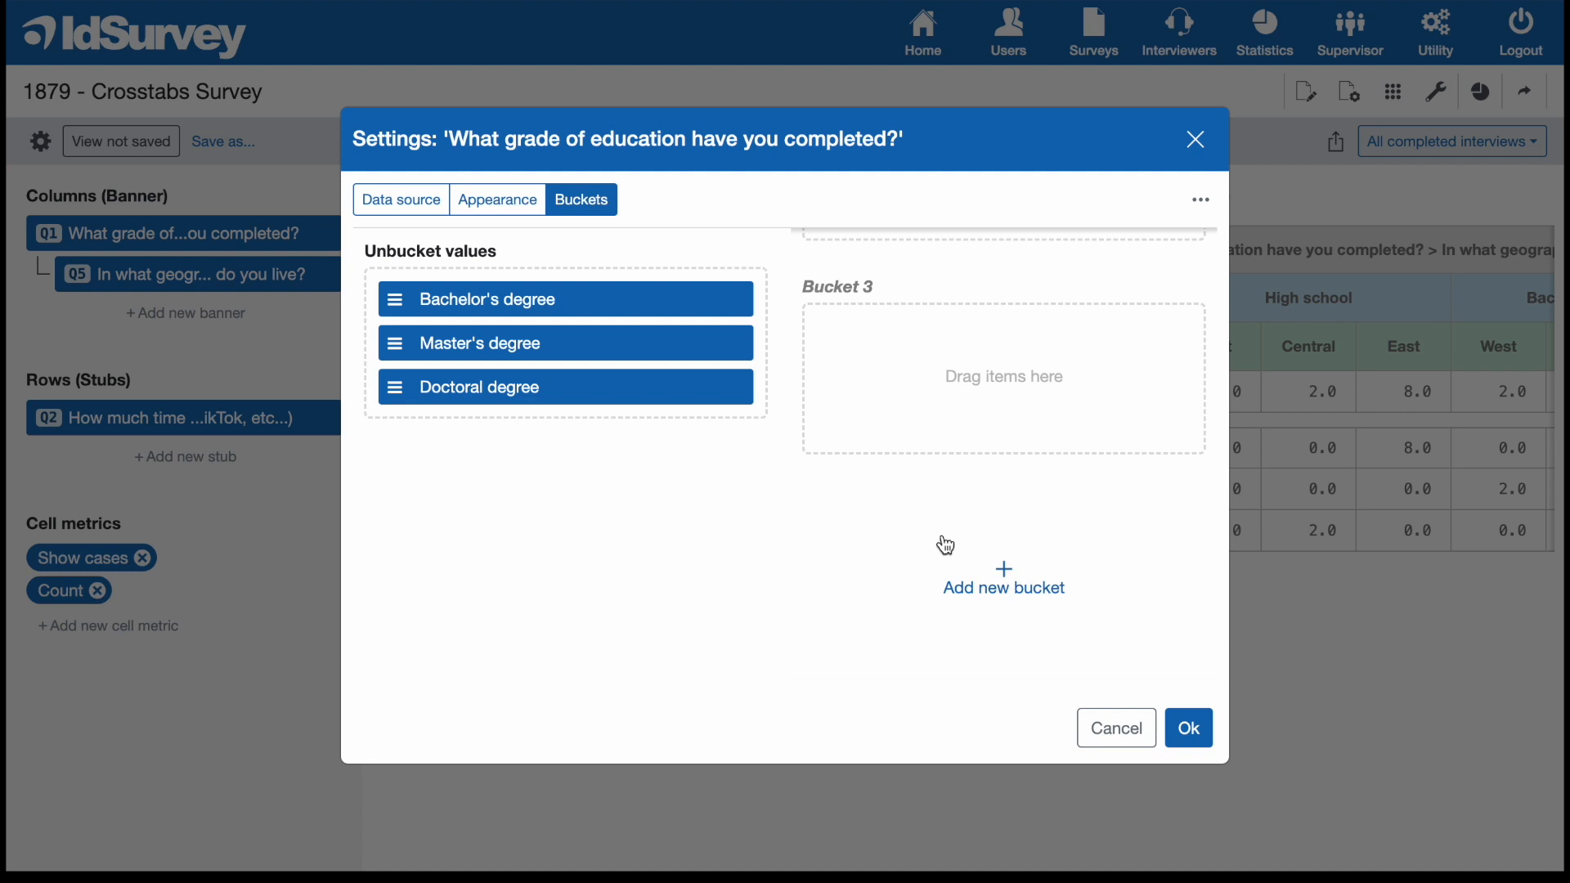
pyautogui.tripleClick(846, 288)
pyautogui.write('Hi')
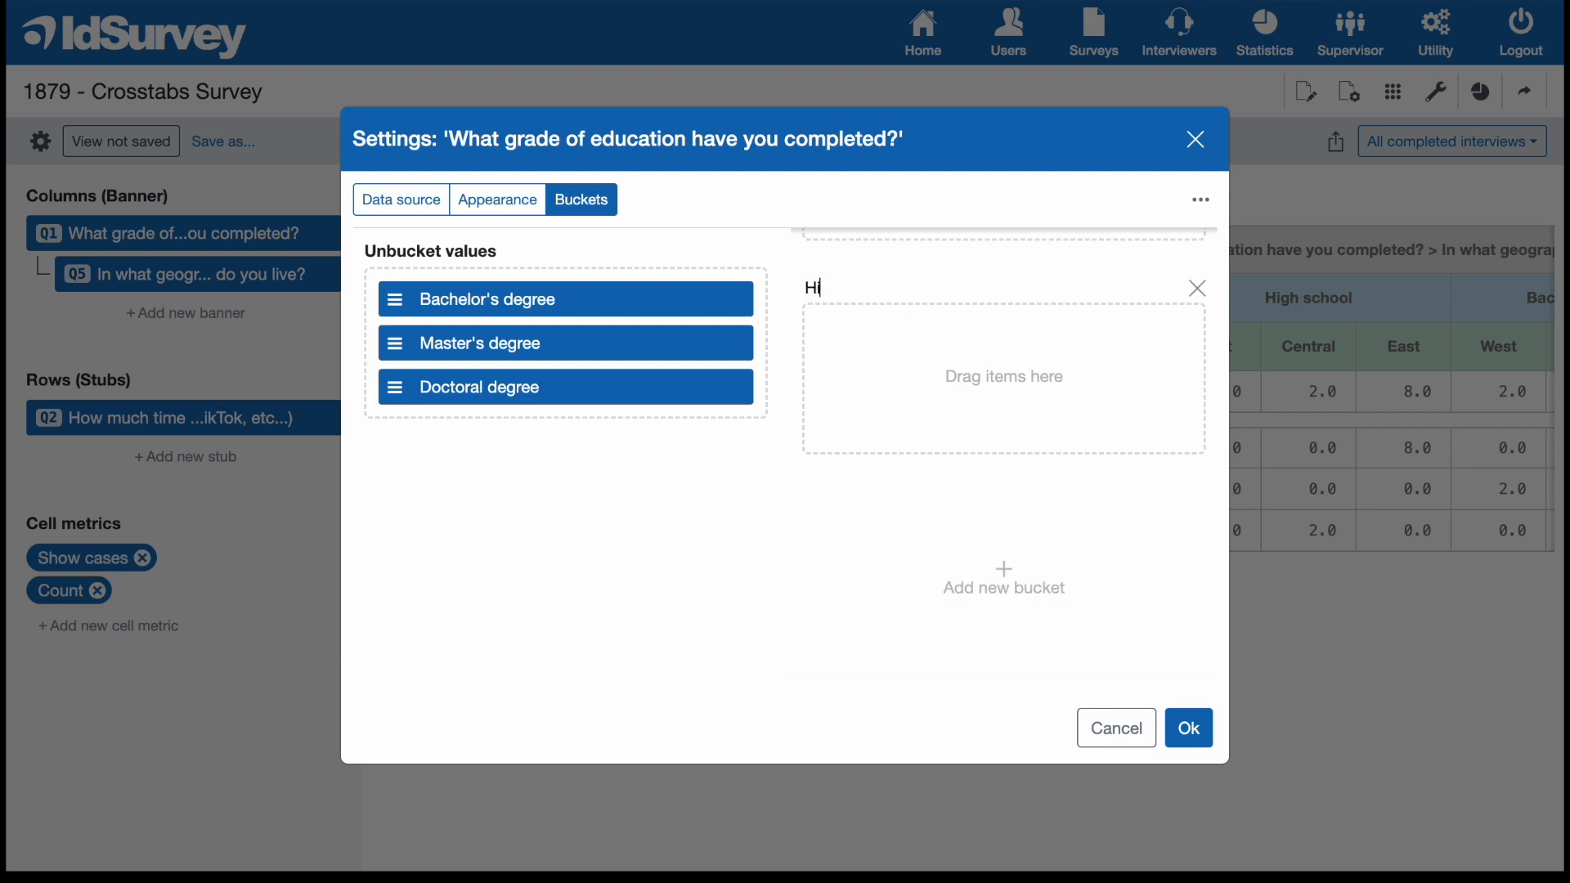
pyautogui.write('gher Education')
pyautogui.press('Return')
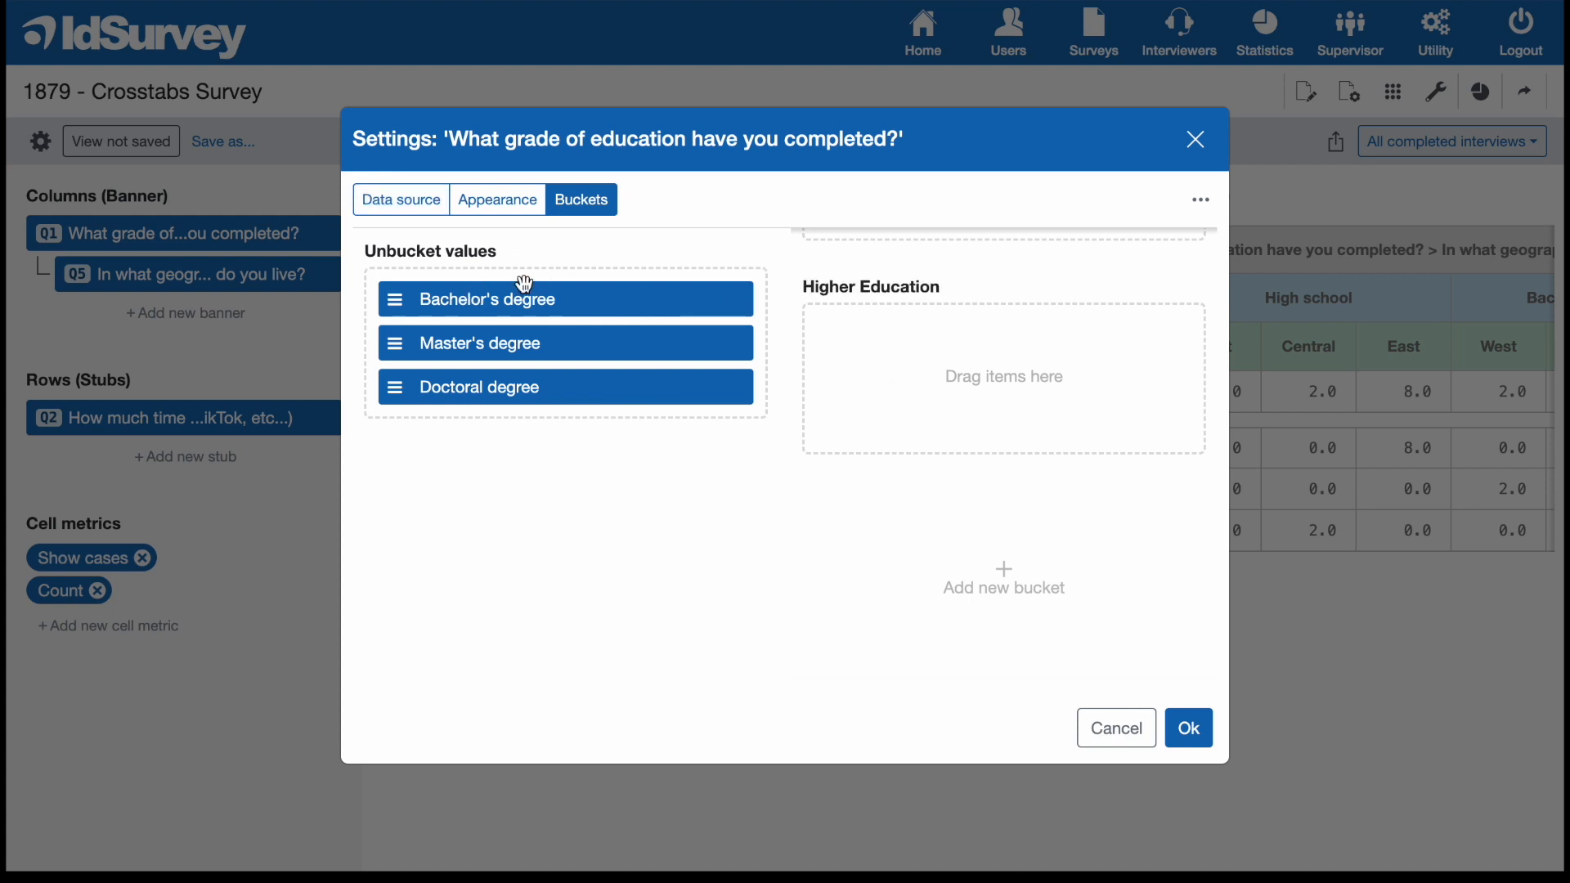
pyautogui.moveTo(551, 294); pyautogui.dragTo(822, 331)
pyautogui.moveTo(635, 305); pyautogui.dragTo(1027, 385)
pyautogui.moveTo(596, 296); pyautogui.dragTo(1022, 417)
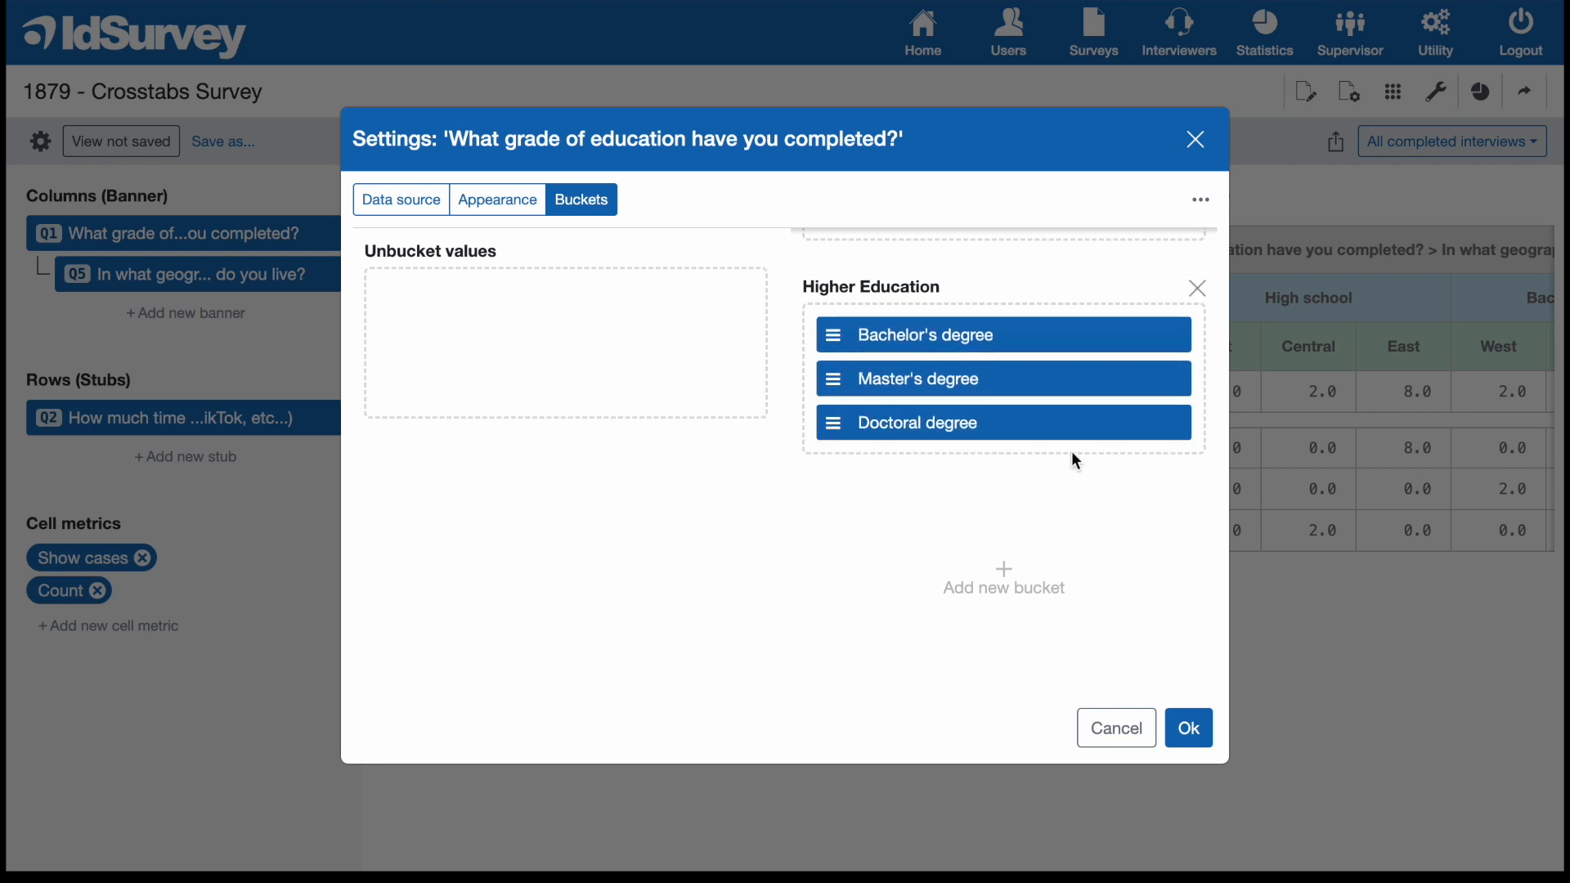
pyautogui.click(1190, 728)
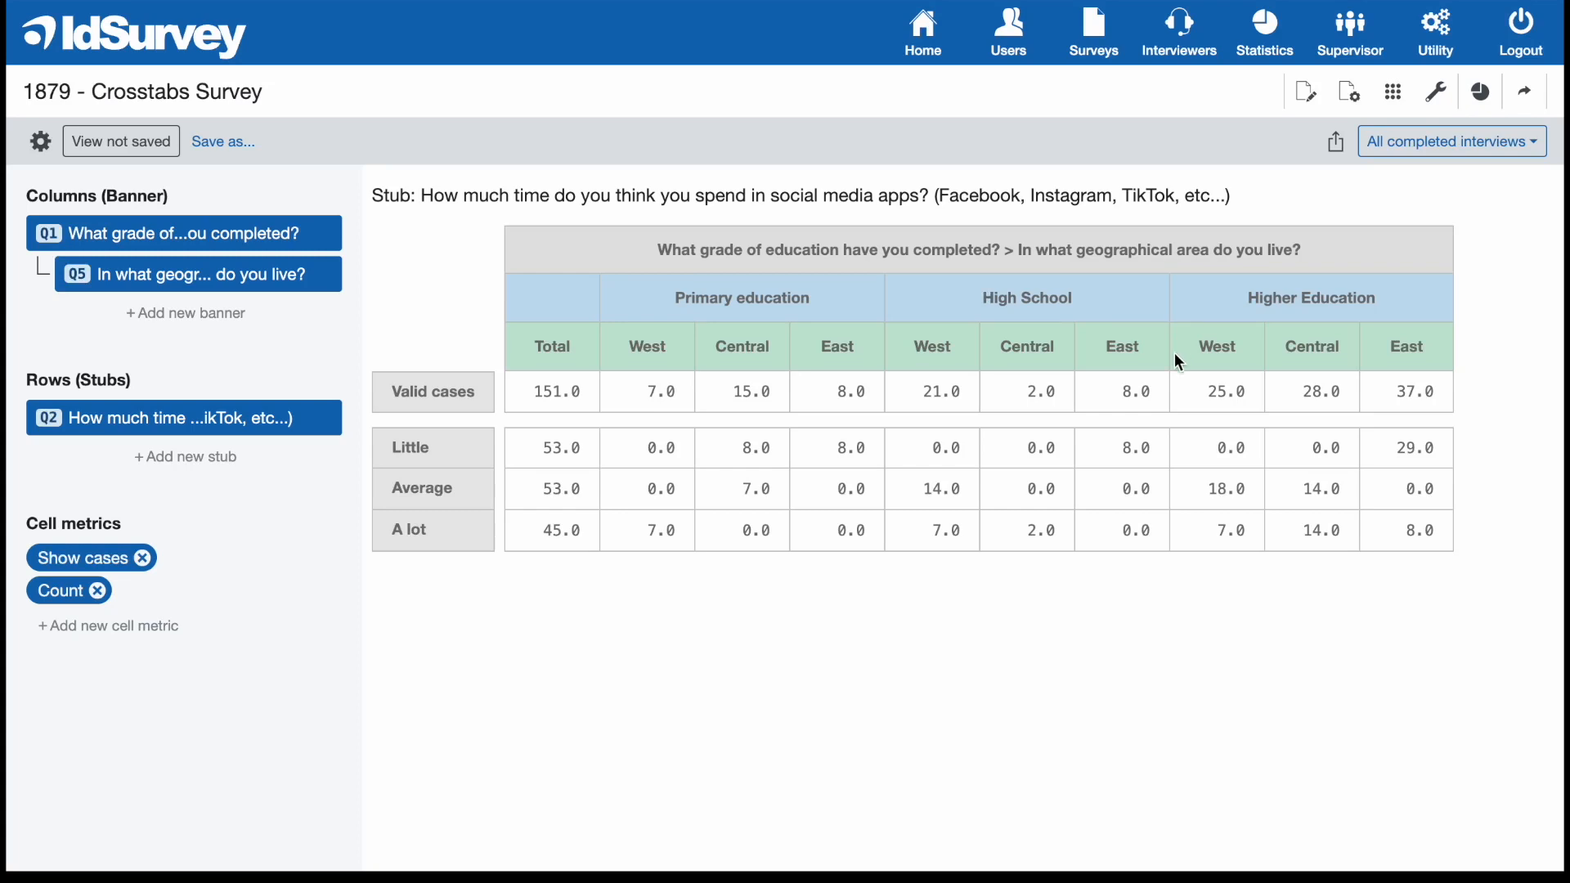
# Load the saved team view "Education - Hours (categorical)" for the crosstab.
pyautogui.click(131, 146)
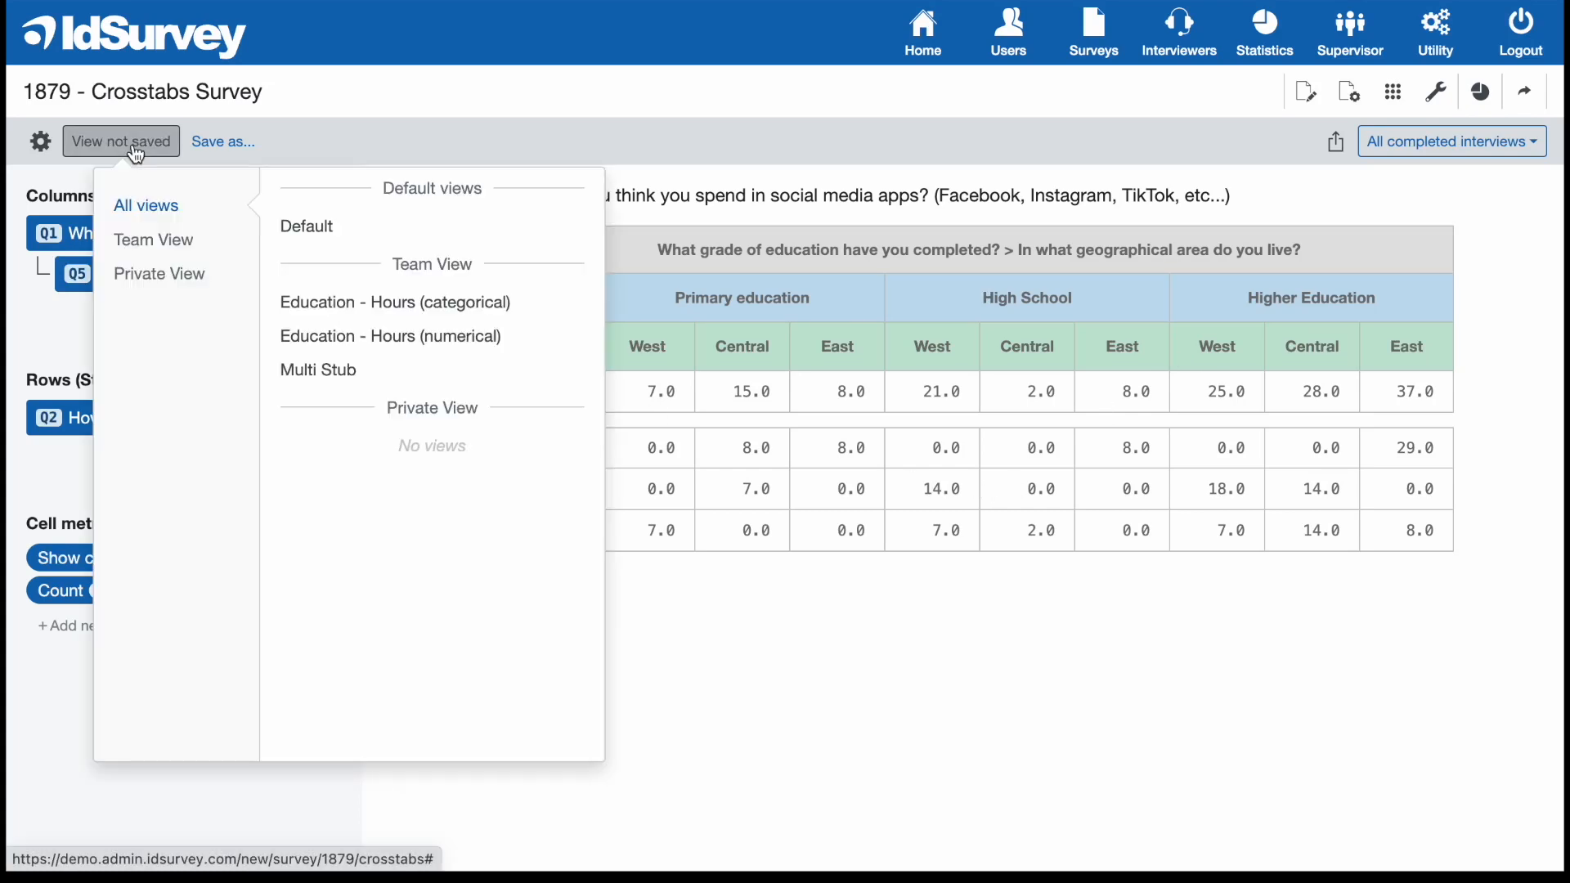
pyautogui.click(333, 157)
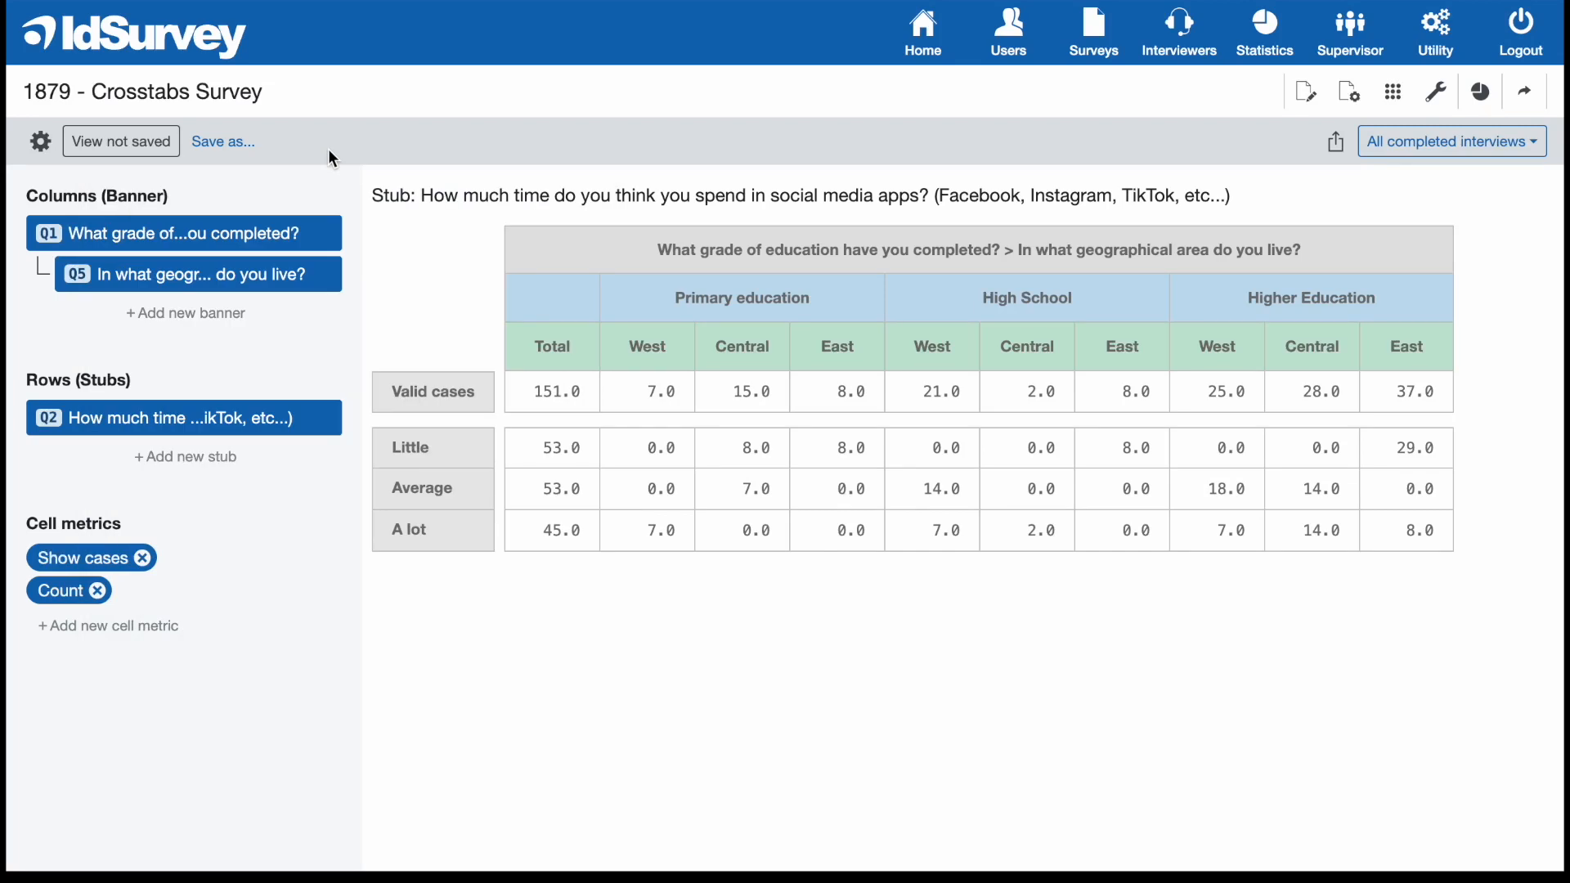
pyautogui.click(176, 154)
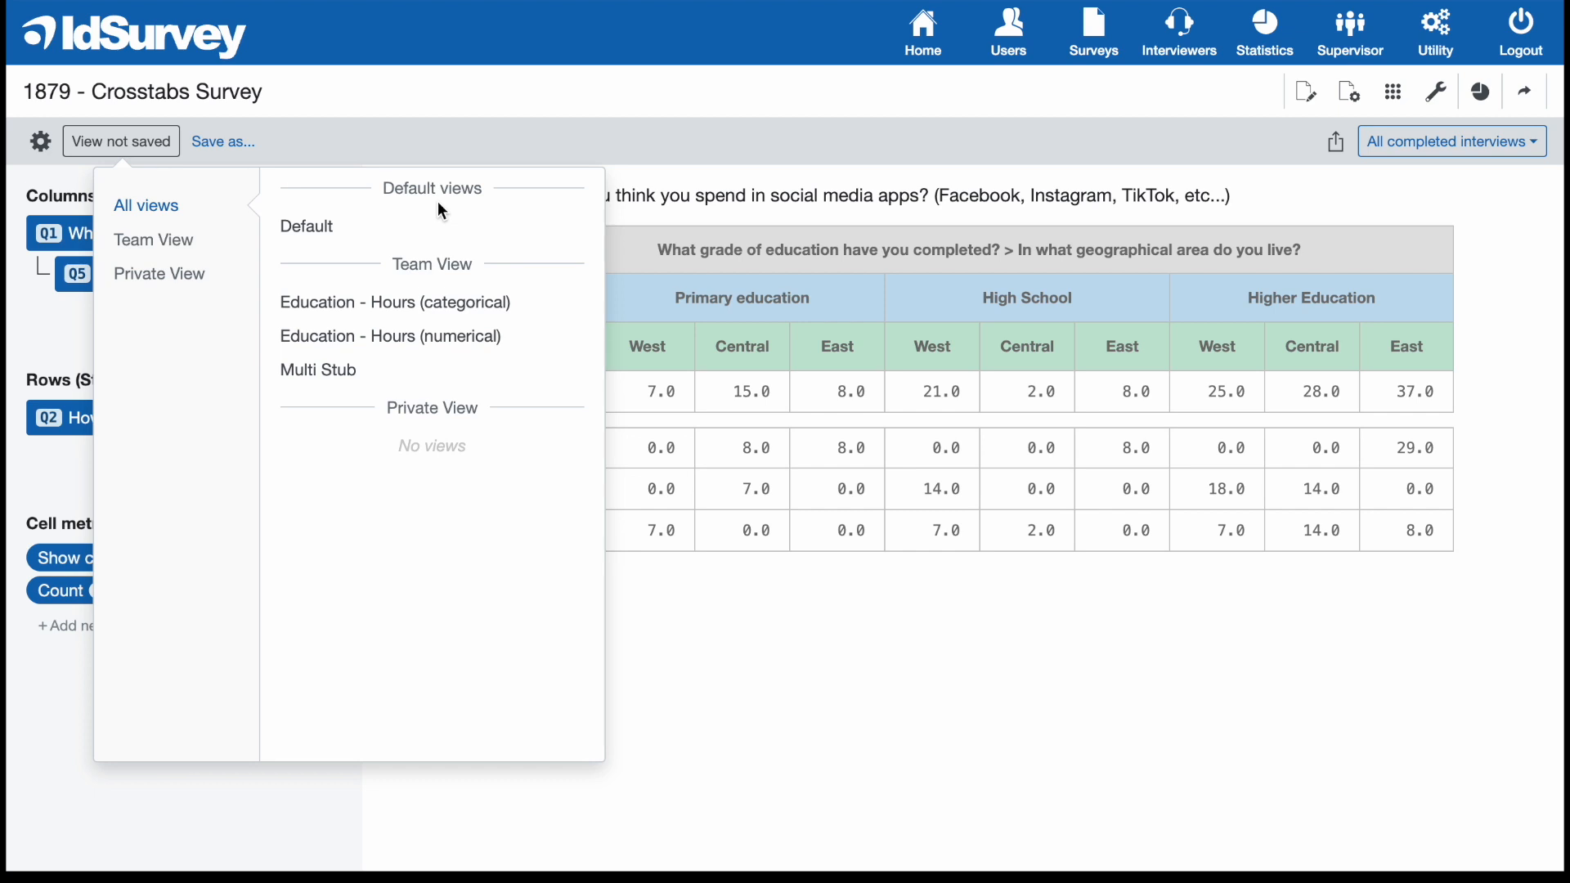
pyautogui.moveTo(532, 350)
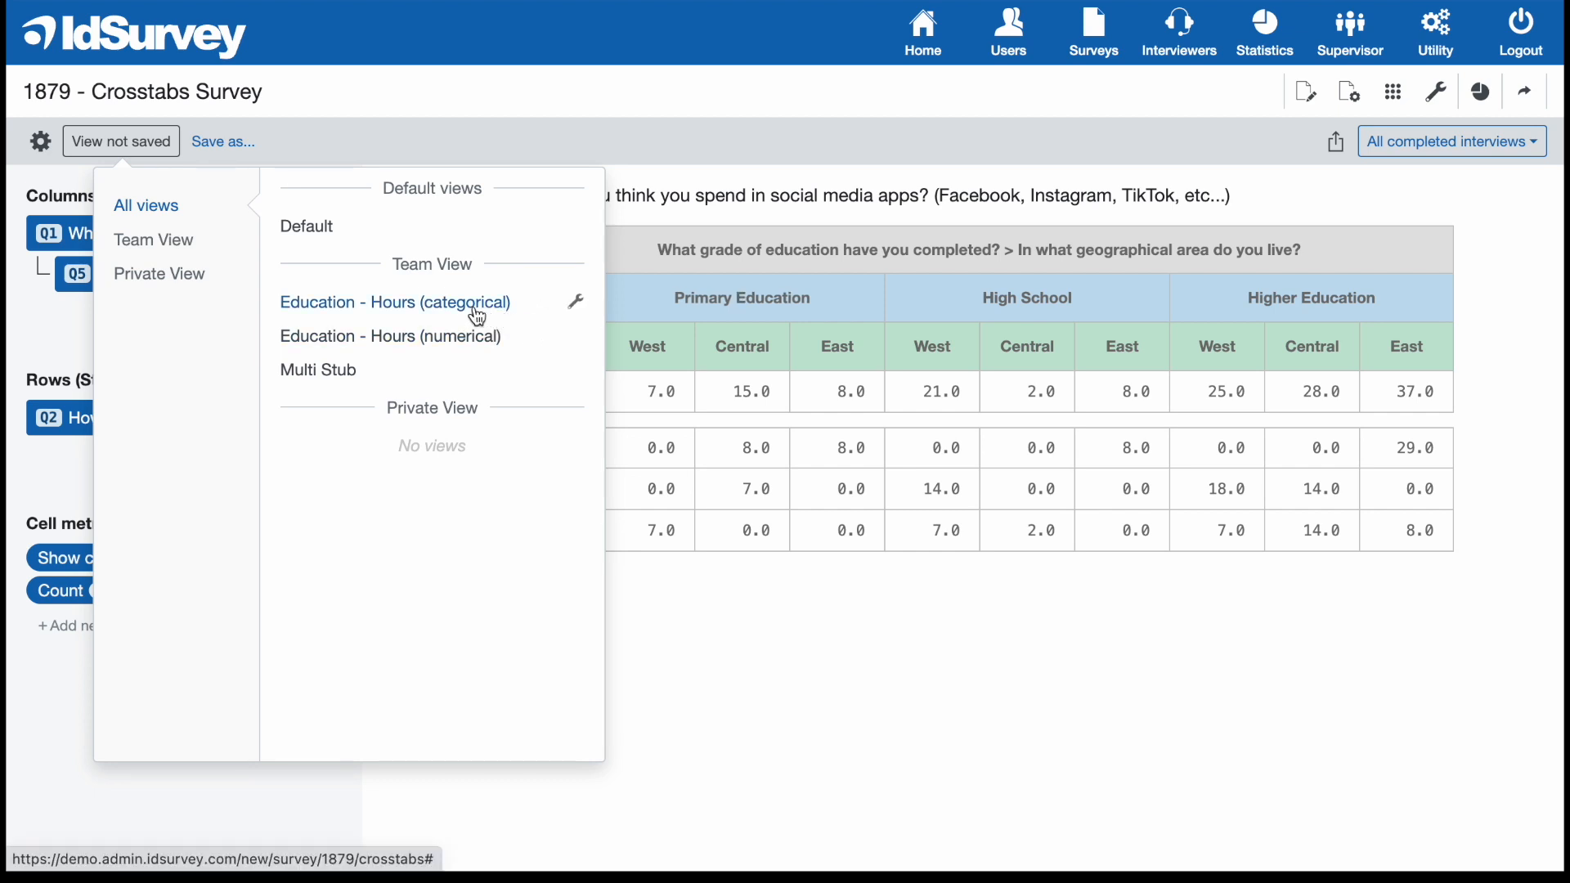
pyautogui.click(508, 309)
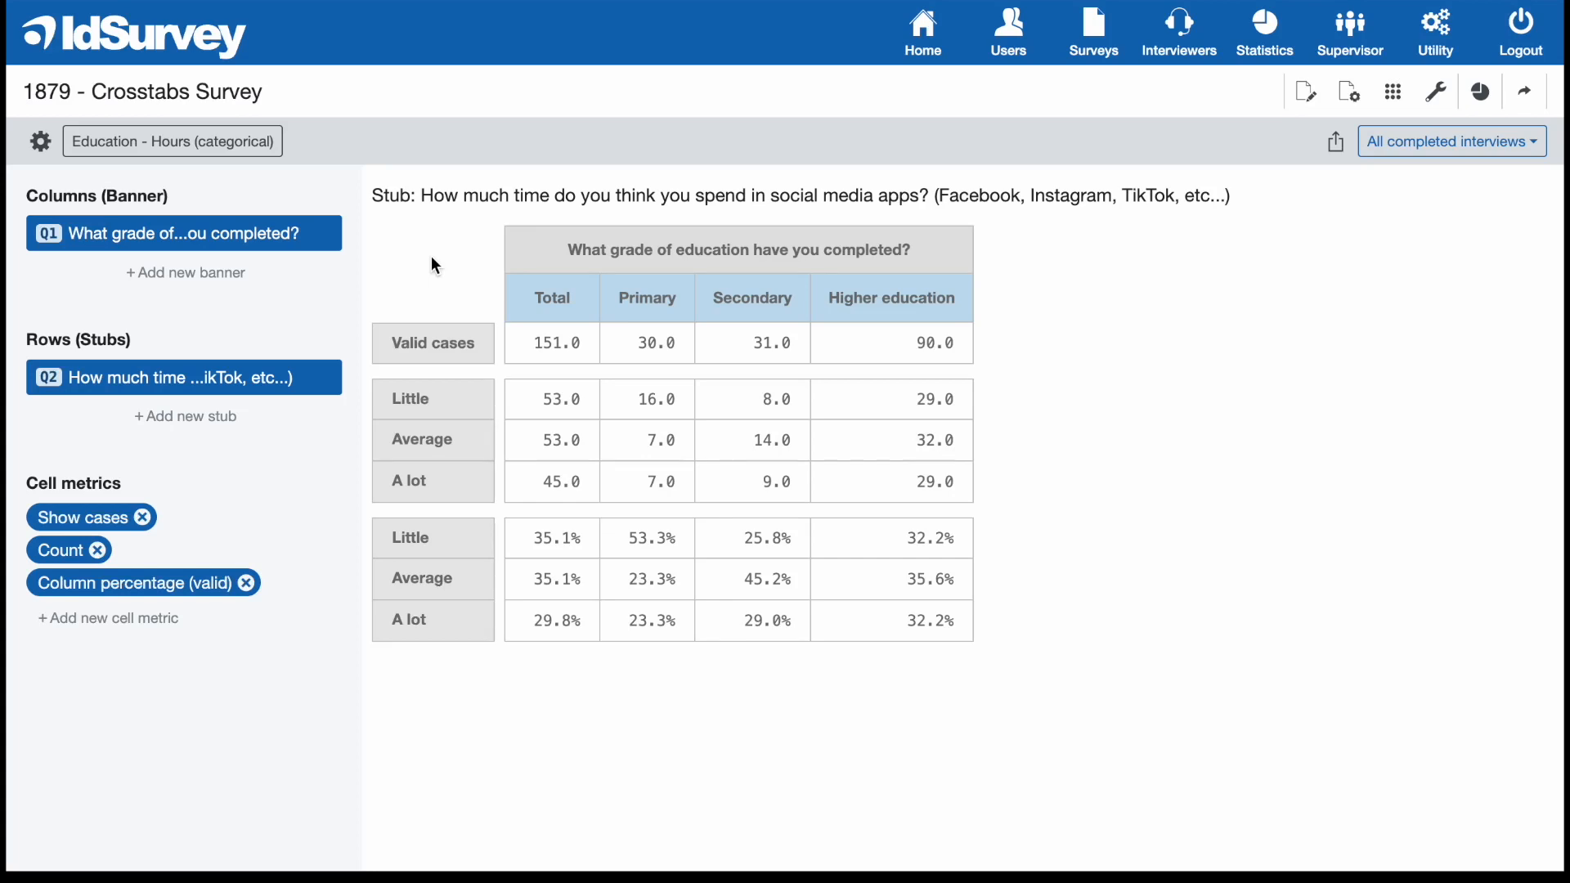
# Add the "Overall stat test of percentages" cell metric to the education by social media time crosstab.
pyautogui.click(177, 626)
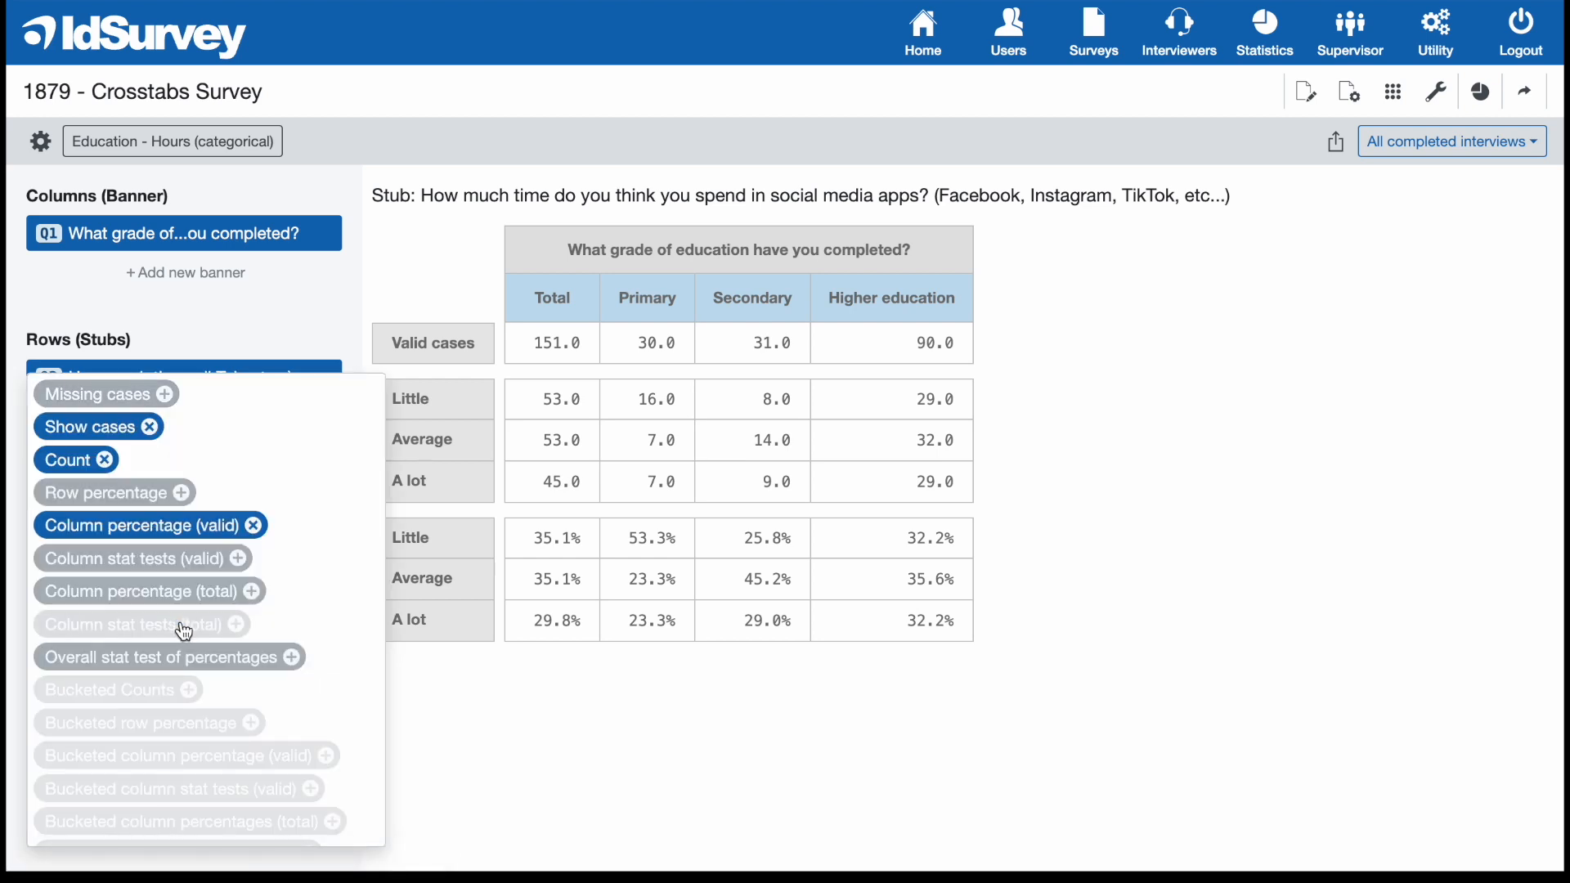
pyautogui.click(239, 664)
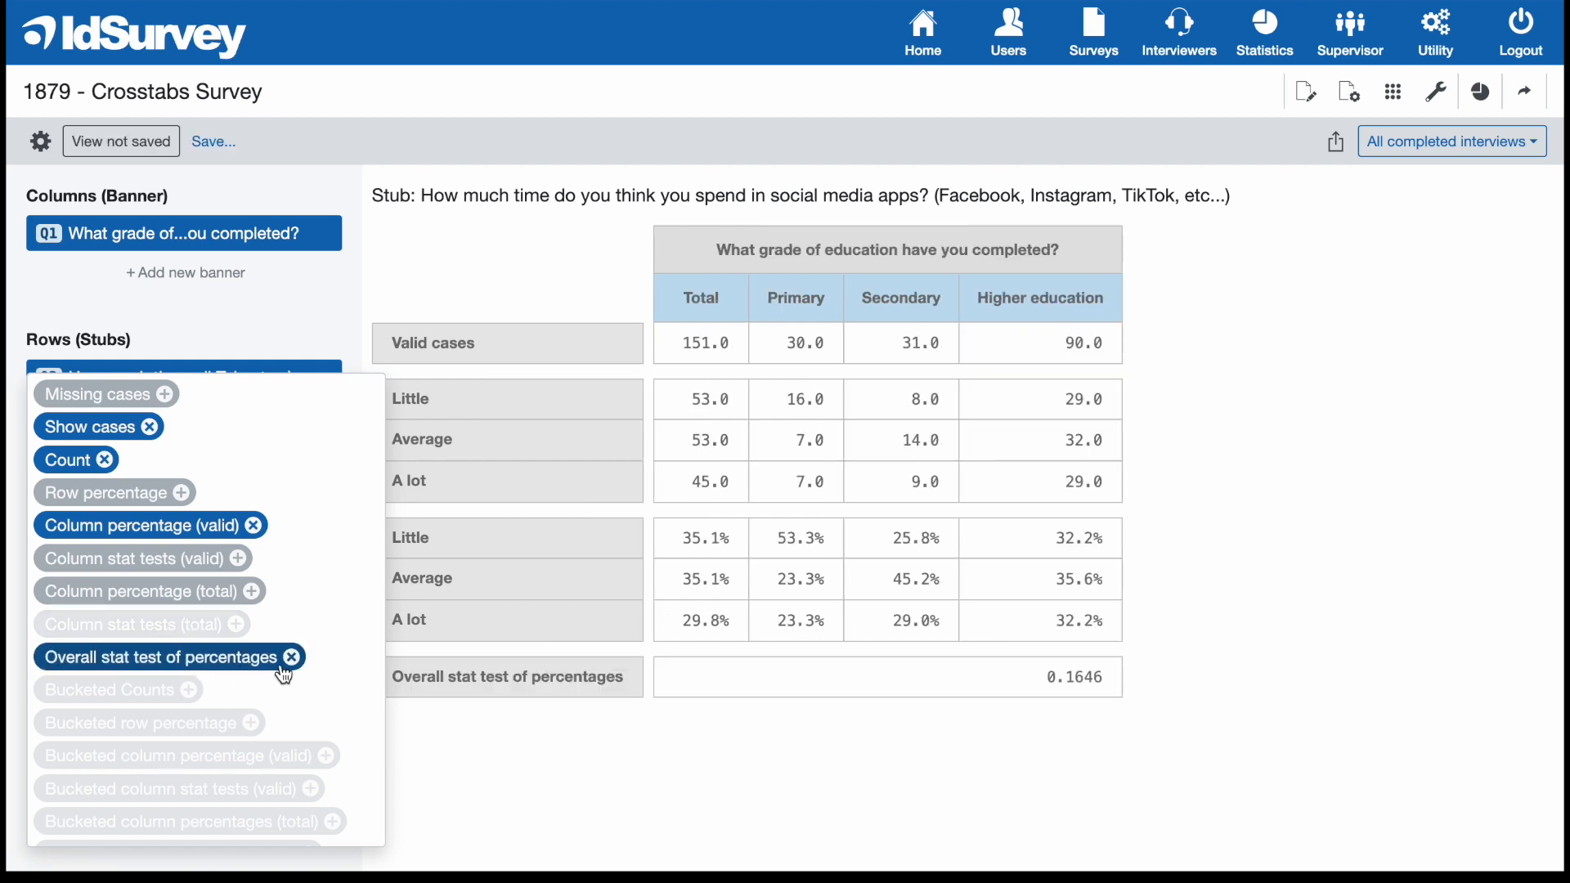
pyautogui.click(570, 730)
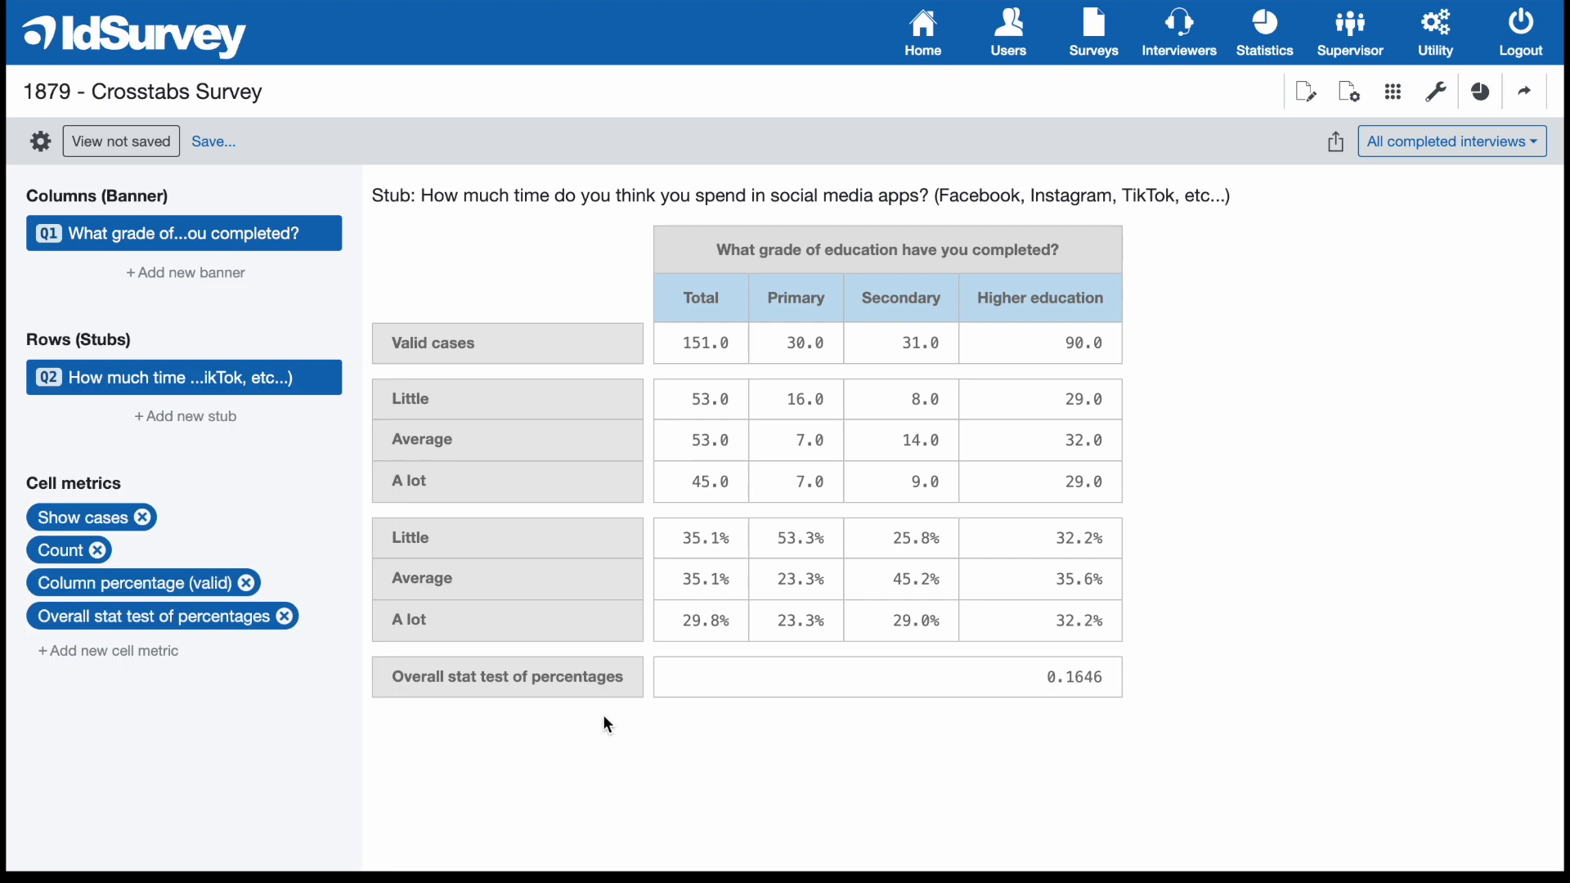
pyautogui.doubleClick(1068, 679)
pyautogui.click(220, 679)
# Add the "Column stat tests (valid)" cell metric and inspect the significance letters in the Primary column's Little row.
pyautogui.click(155, 659)
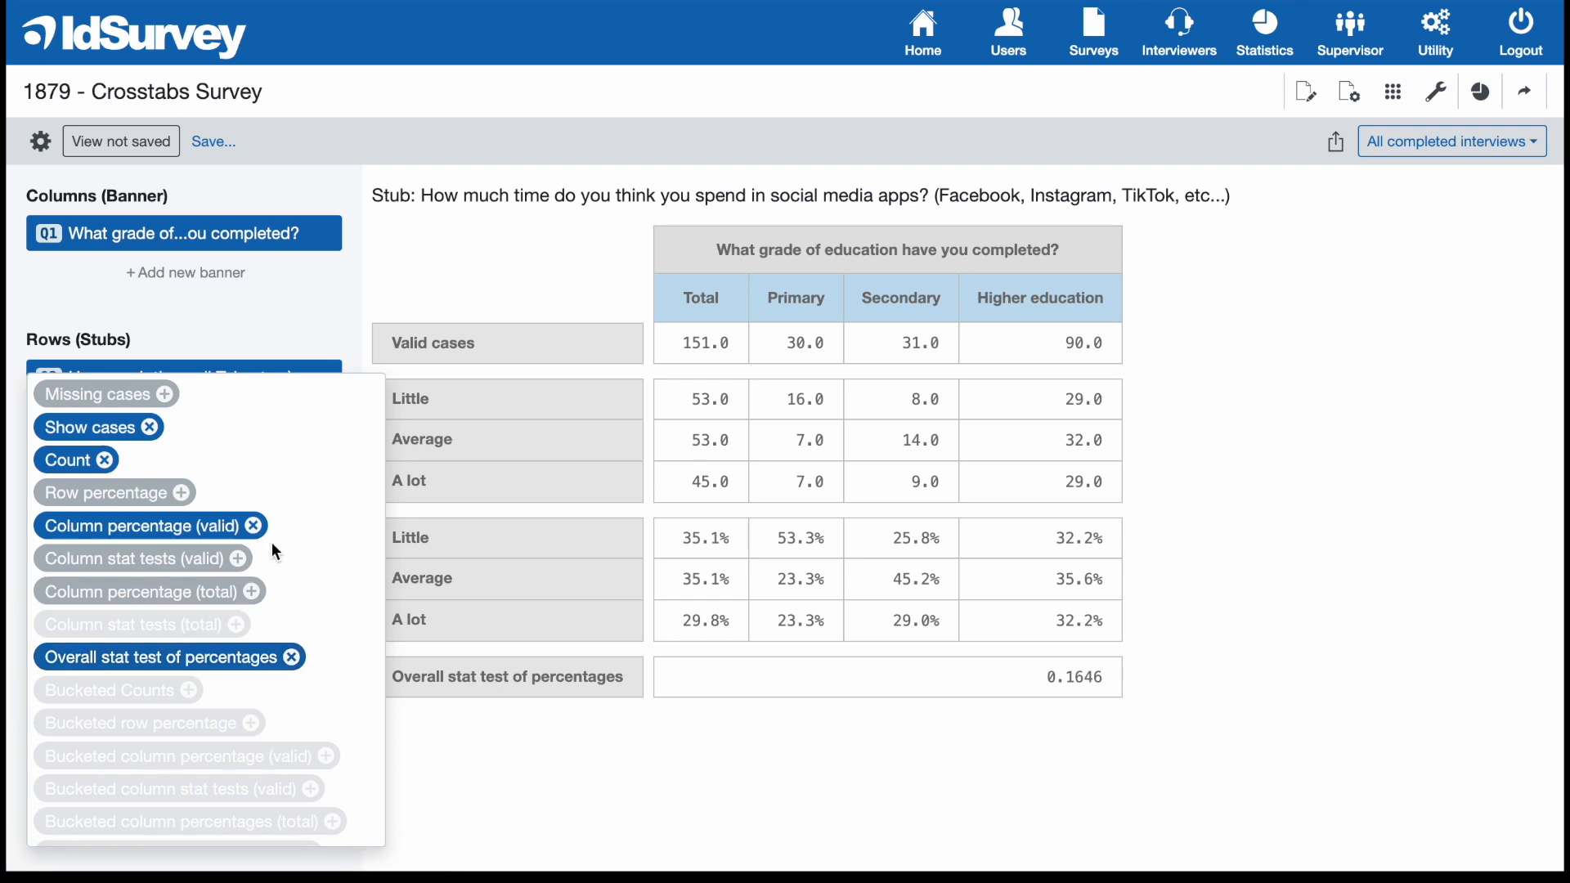
pyautogui.click(229, 560)
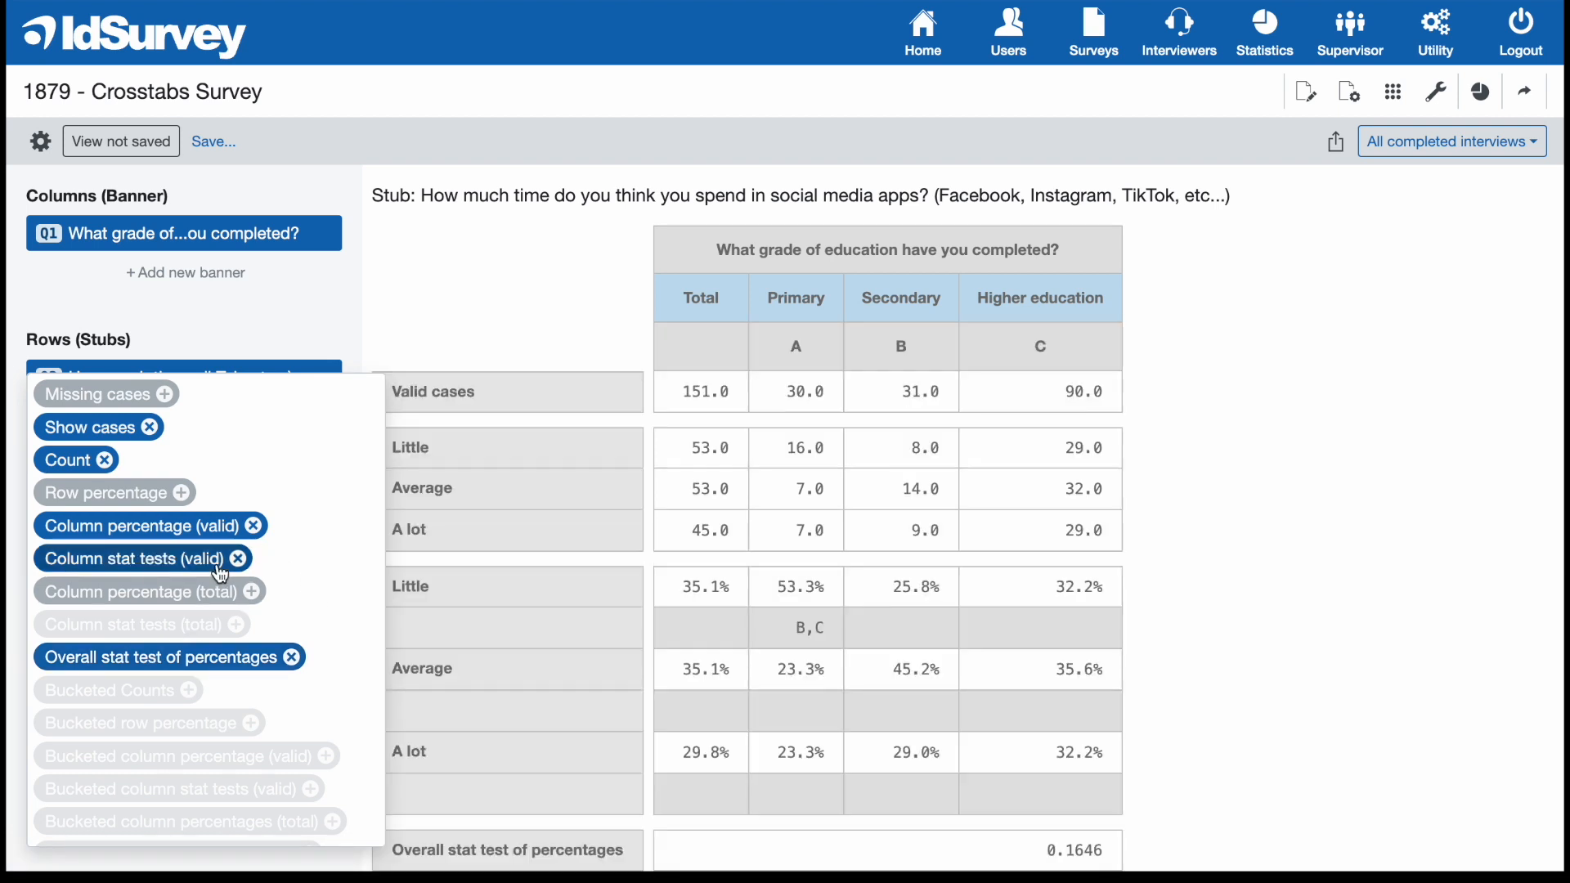
pyautogui.click(758, 545)
pyautogui.scroll(-1, 759, 545)
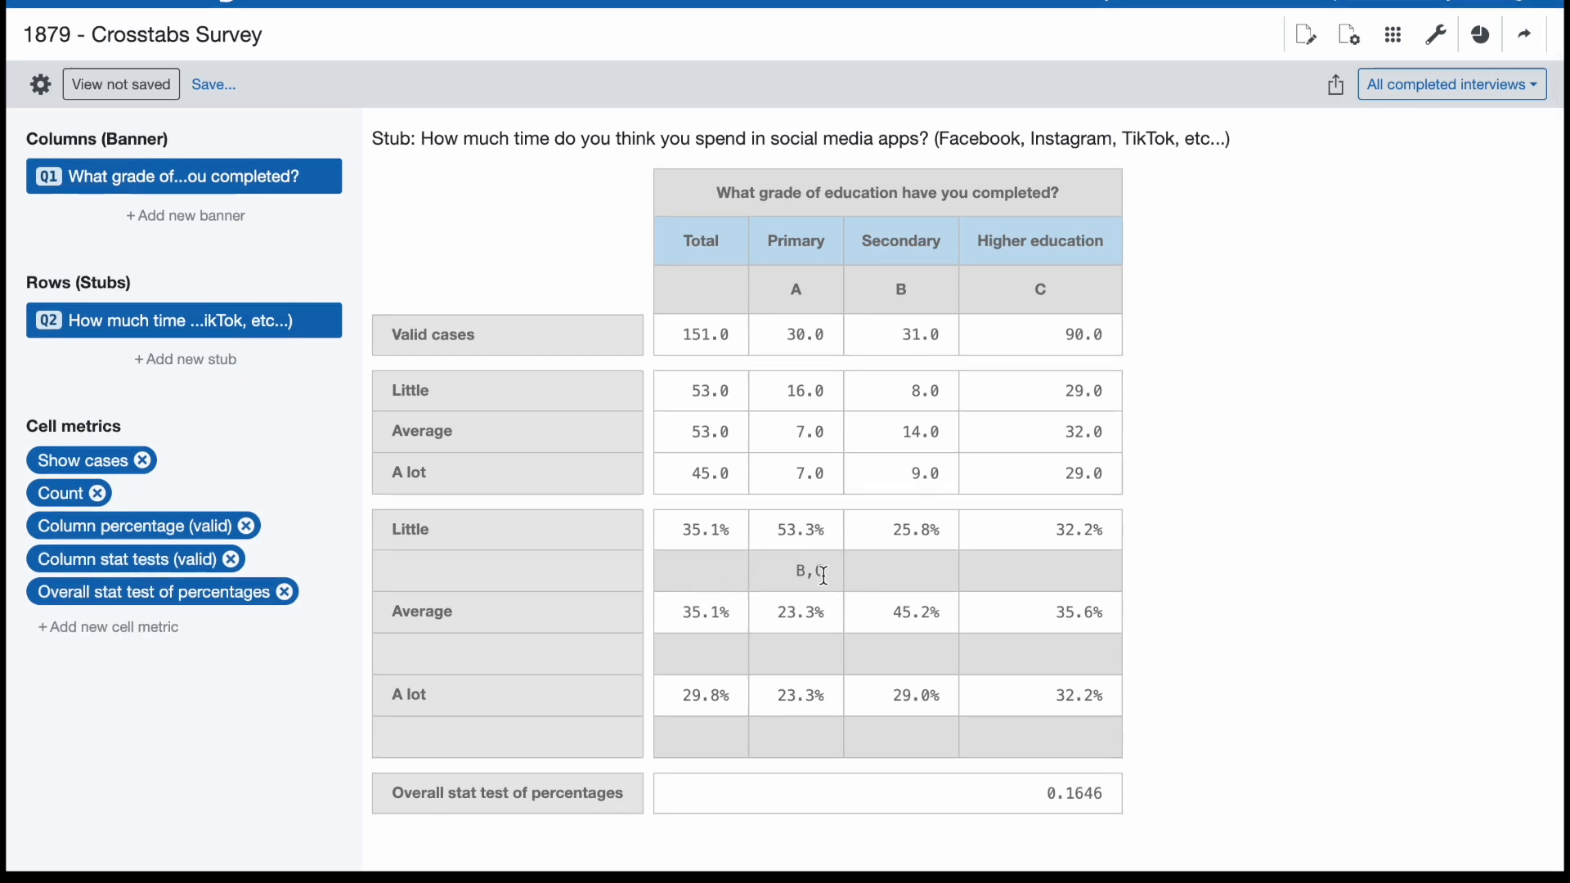
pyautogui.moveTo(827, 574); pyautogui.dragTo(792, 574)
pyautogui.click(829, 573)
# Load the team view "Education - Hours (numerical)" and add the "Overall stat test of mean" cell metric.
pyautogui.click(144, 87)
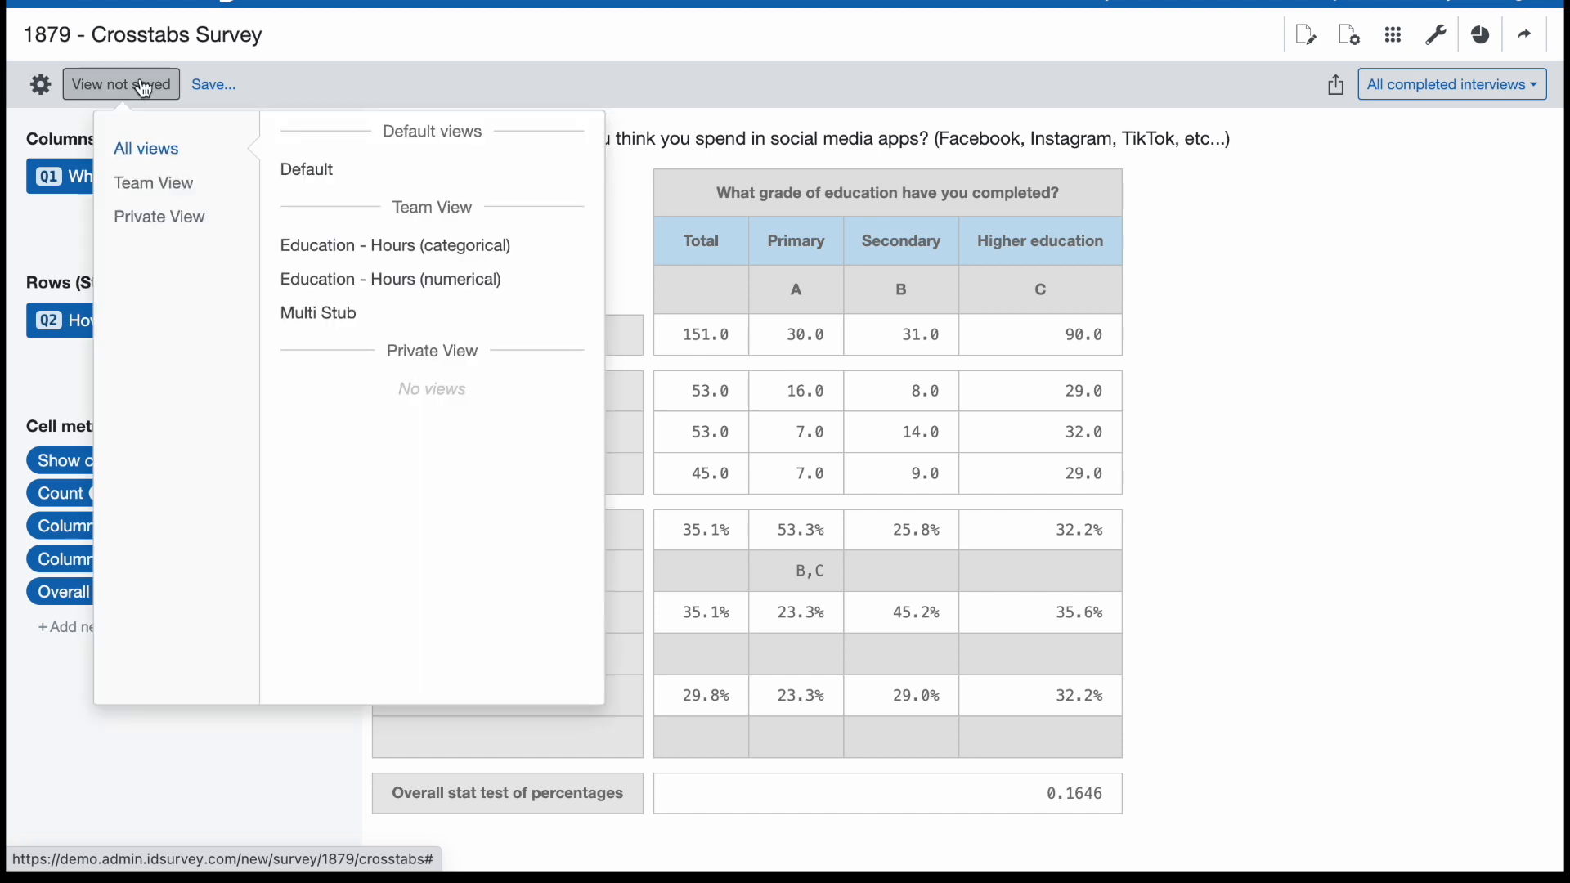
pyautogui.click(497, 283)
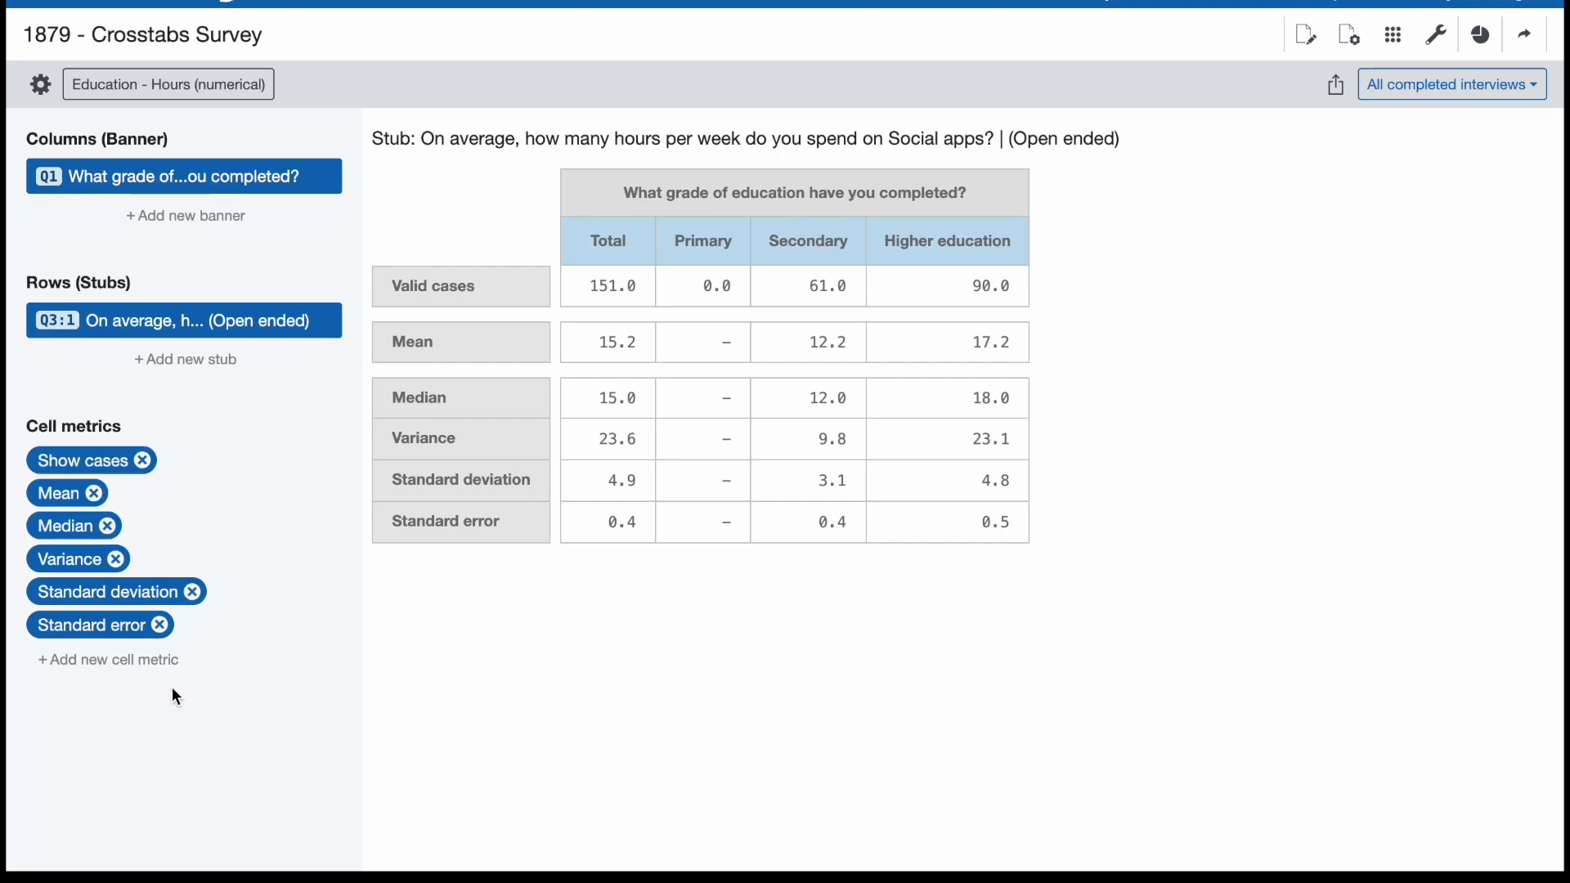
pyautogui.click(149, 659)
pyautogui.scroll(-5, 313, 636)
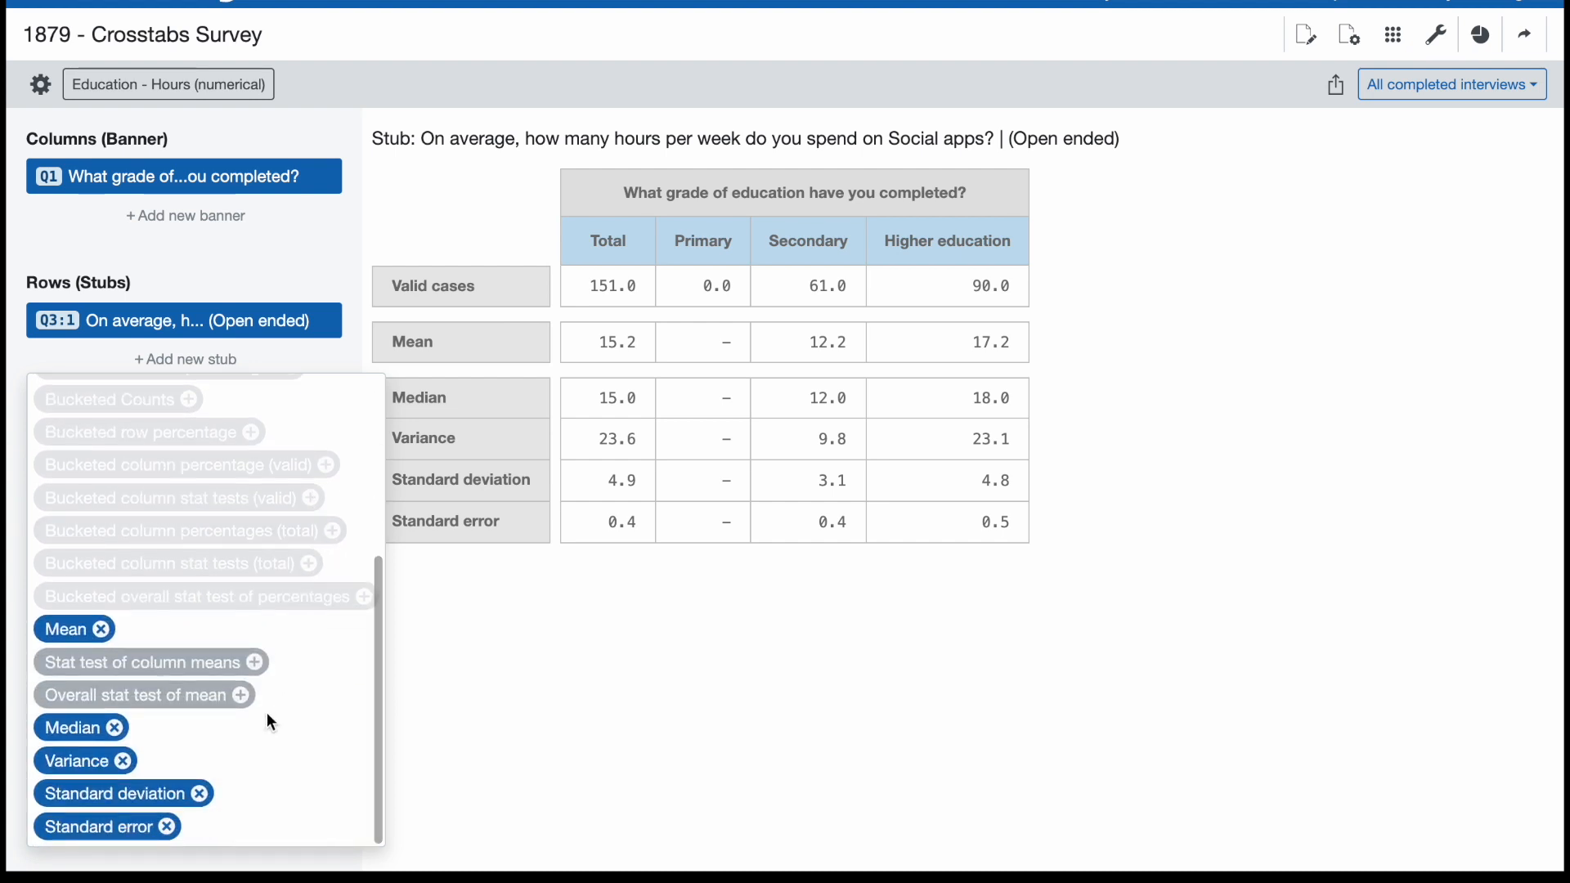
pyautogui.scroll(-1, 267, 713)
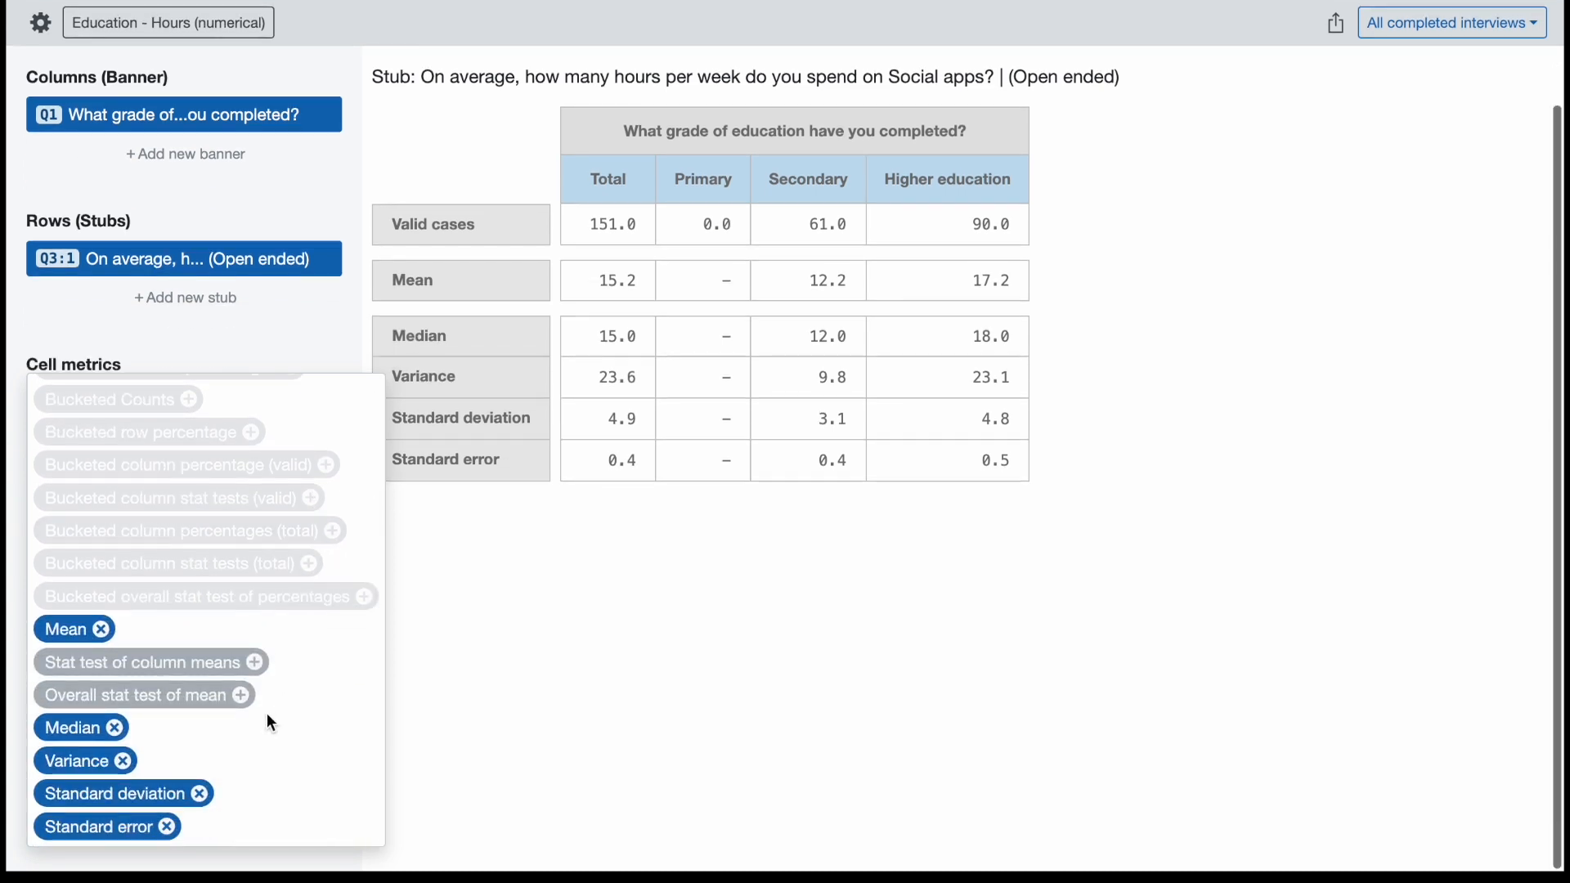
pyautogui.click(224, 705)
pyautogui.click(619, 651)
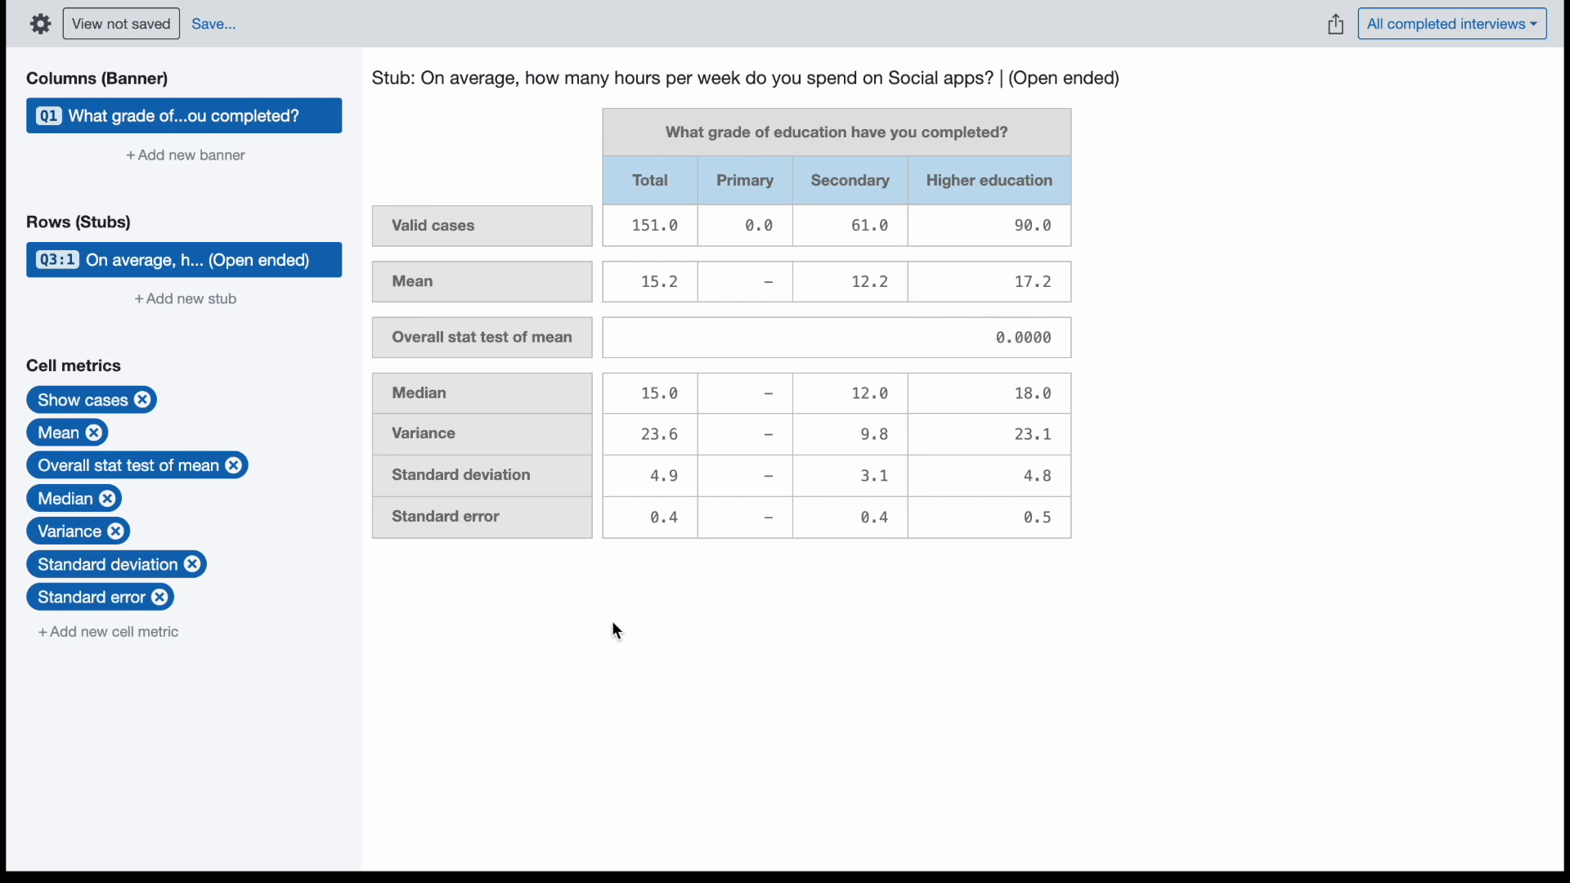
# Add the "Stat test of column means" cell metric to the weekly hours crosstab.
pyautogui.click(150, 648)
pyautogui.scroll(-5, 149, 648)
pyautogui.scroll(-3, 150, 649)
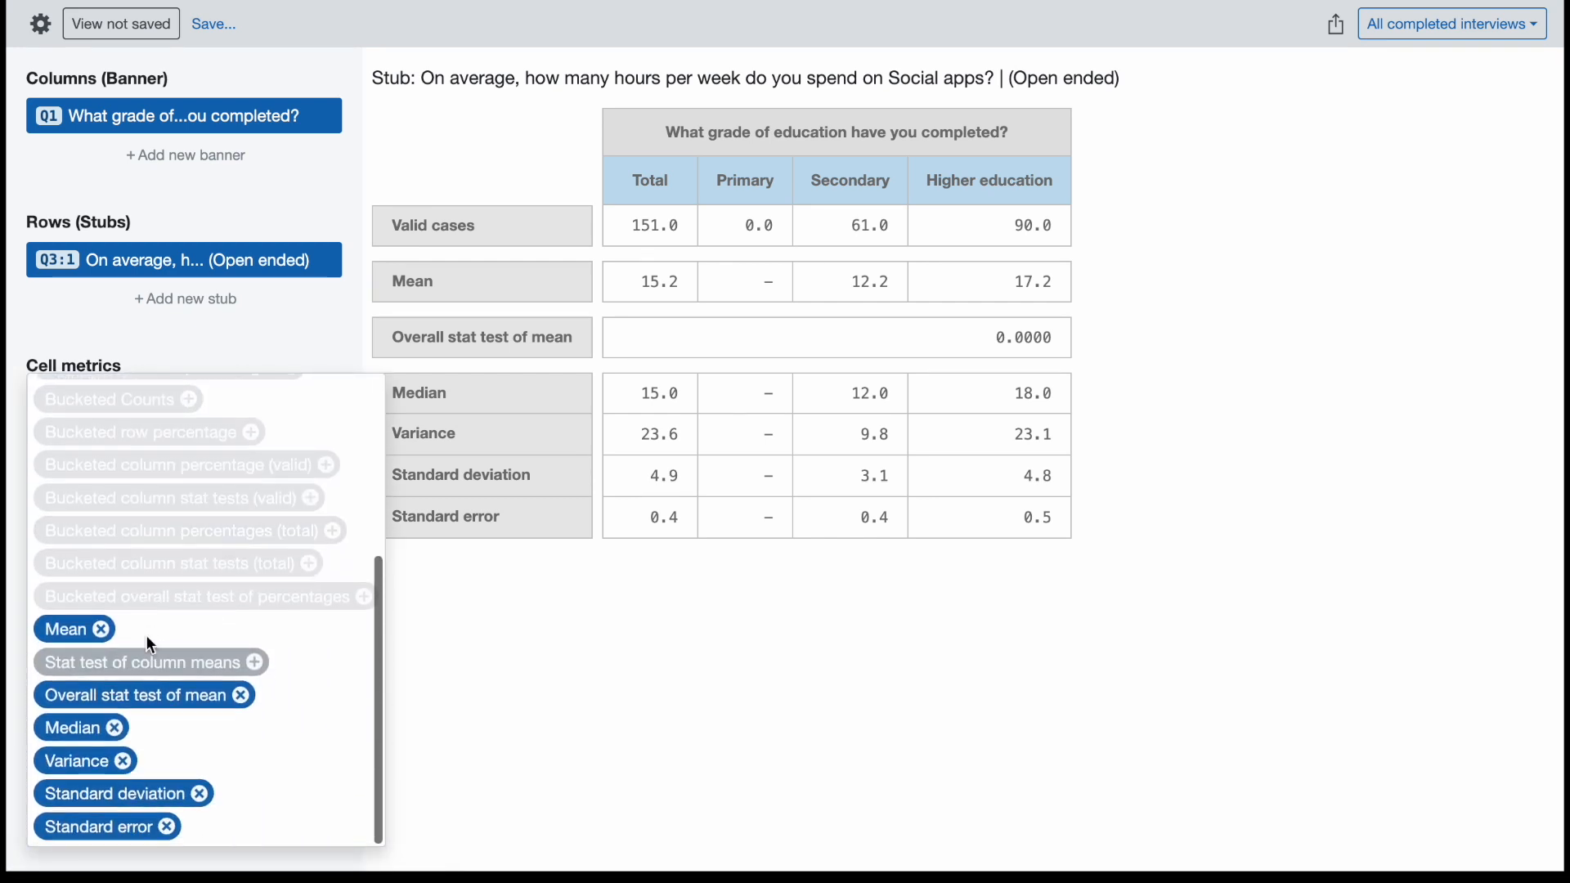
pyautogui.click(202, 670)
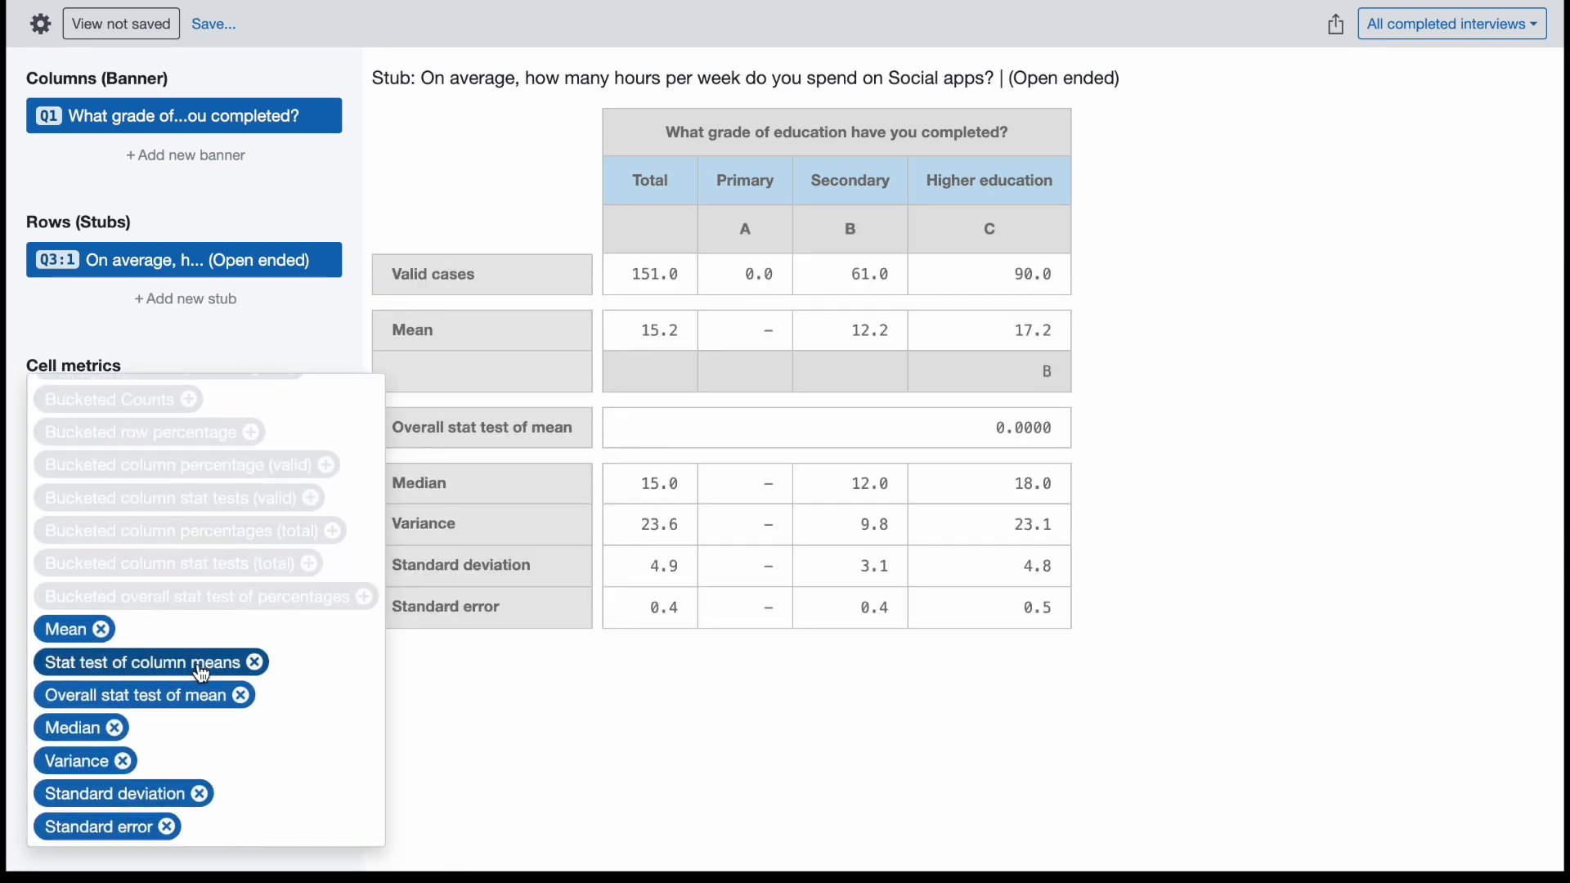
pyautogui.click(1119, 478)
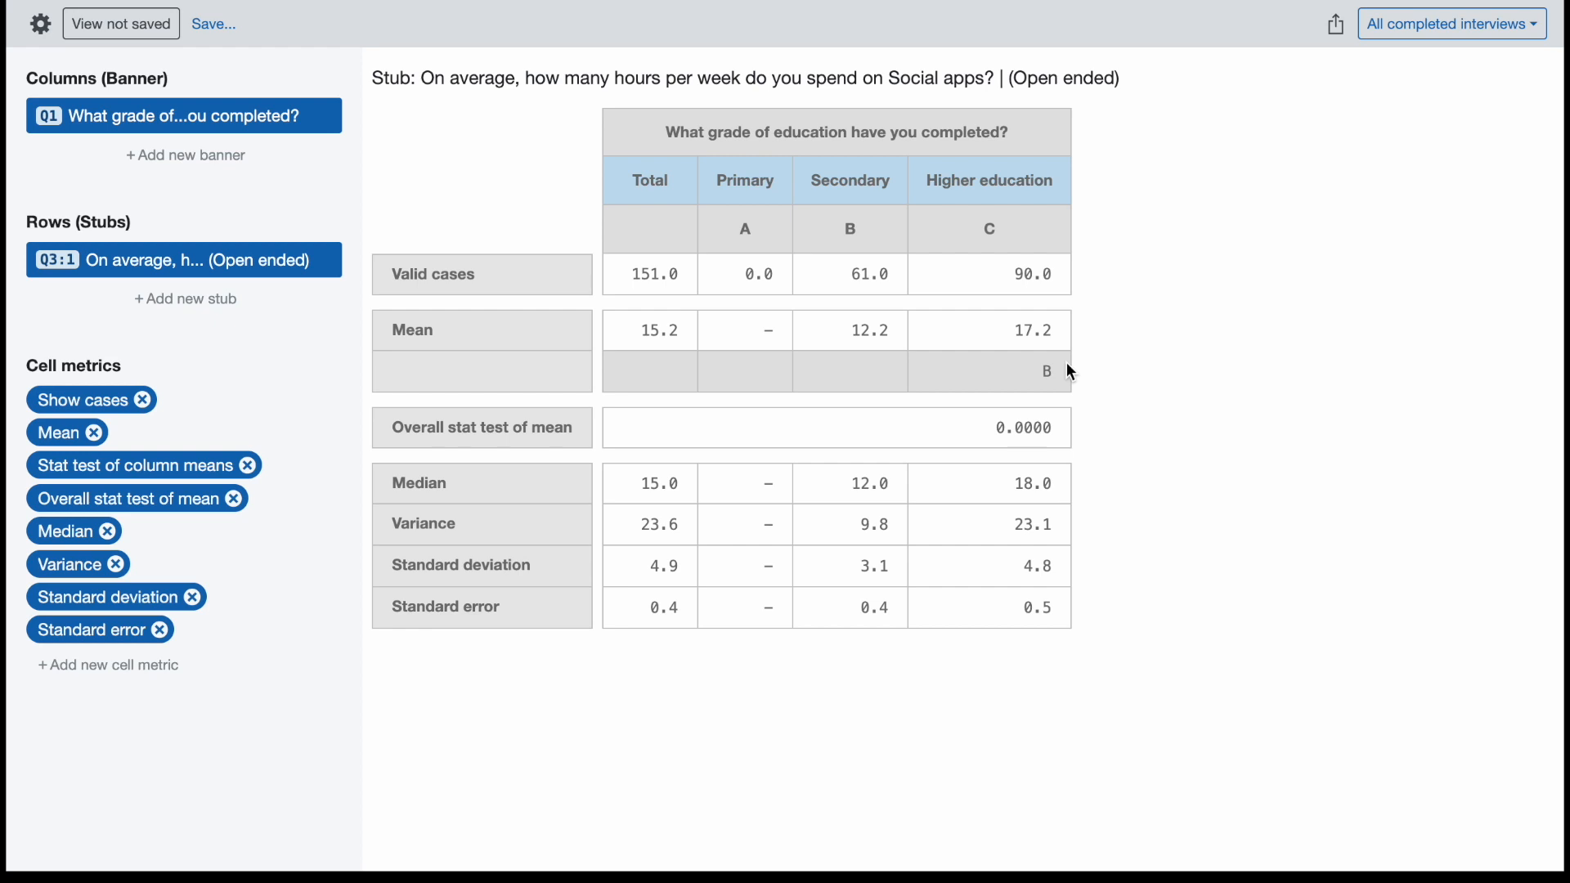
# Load the saved team view "Multi Stub" and display the crosstab for the Q6 device ownership stub.
pyautogui.click(145, 30)
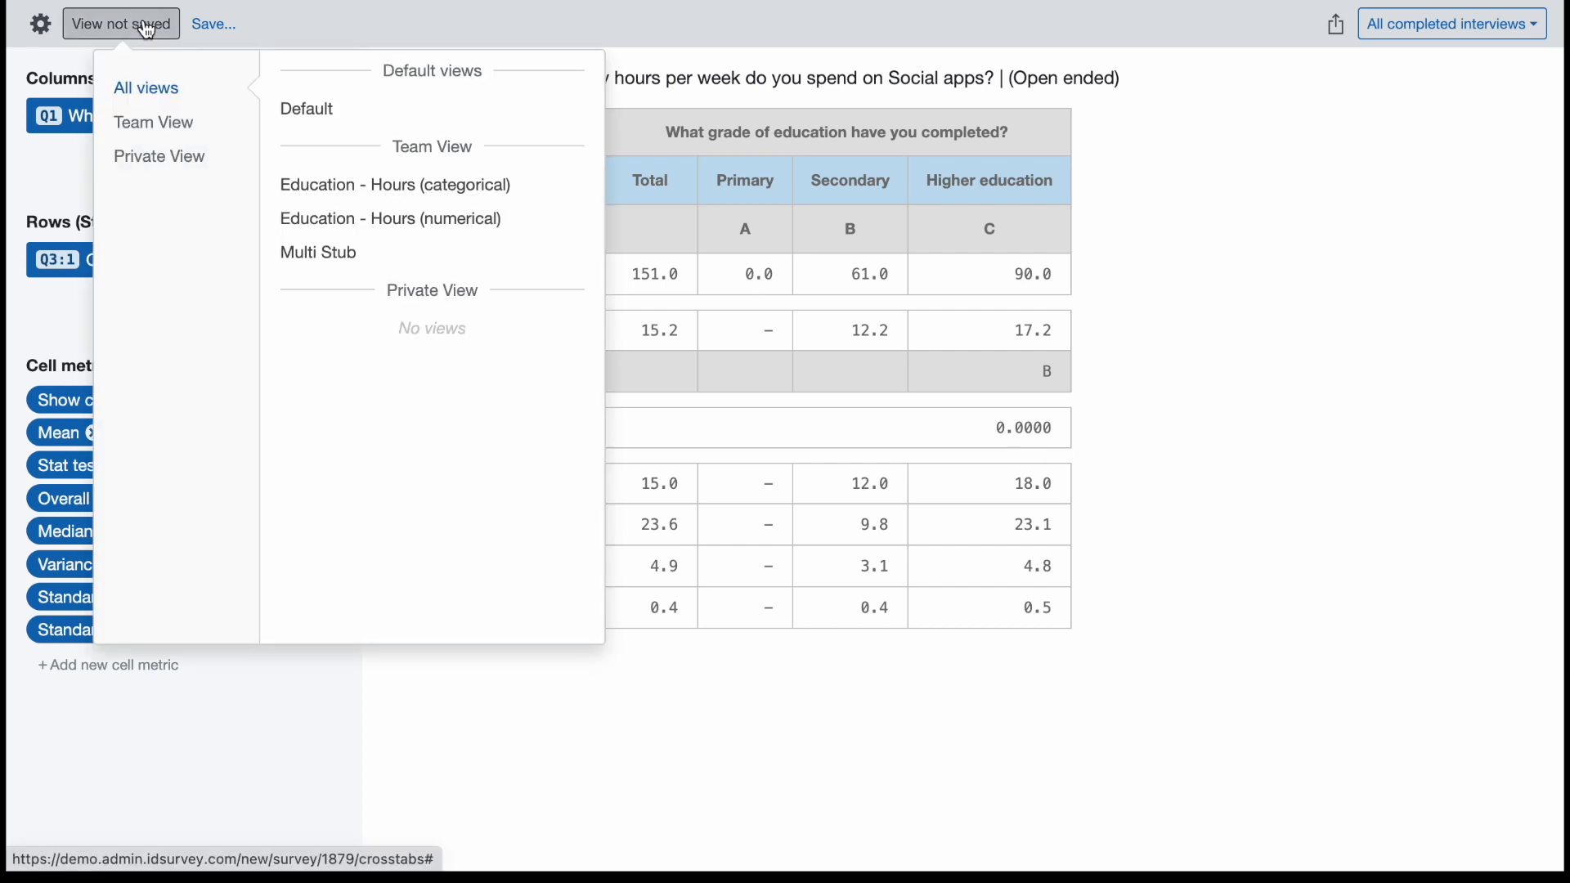
pyautogui.click(342, 260)
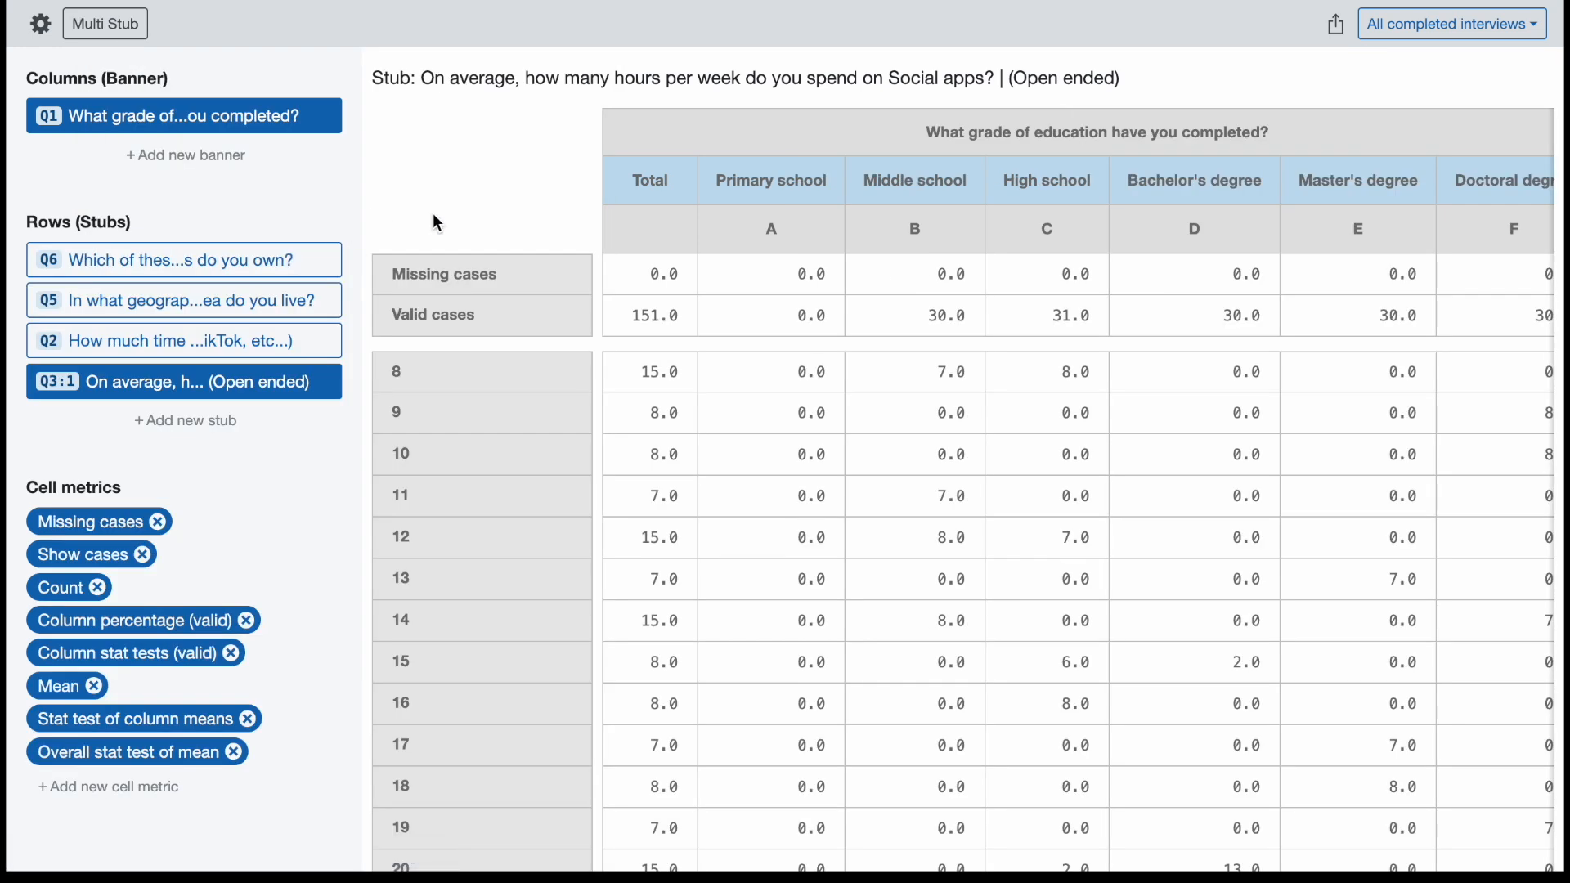
pyautogui.click(224, 268)
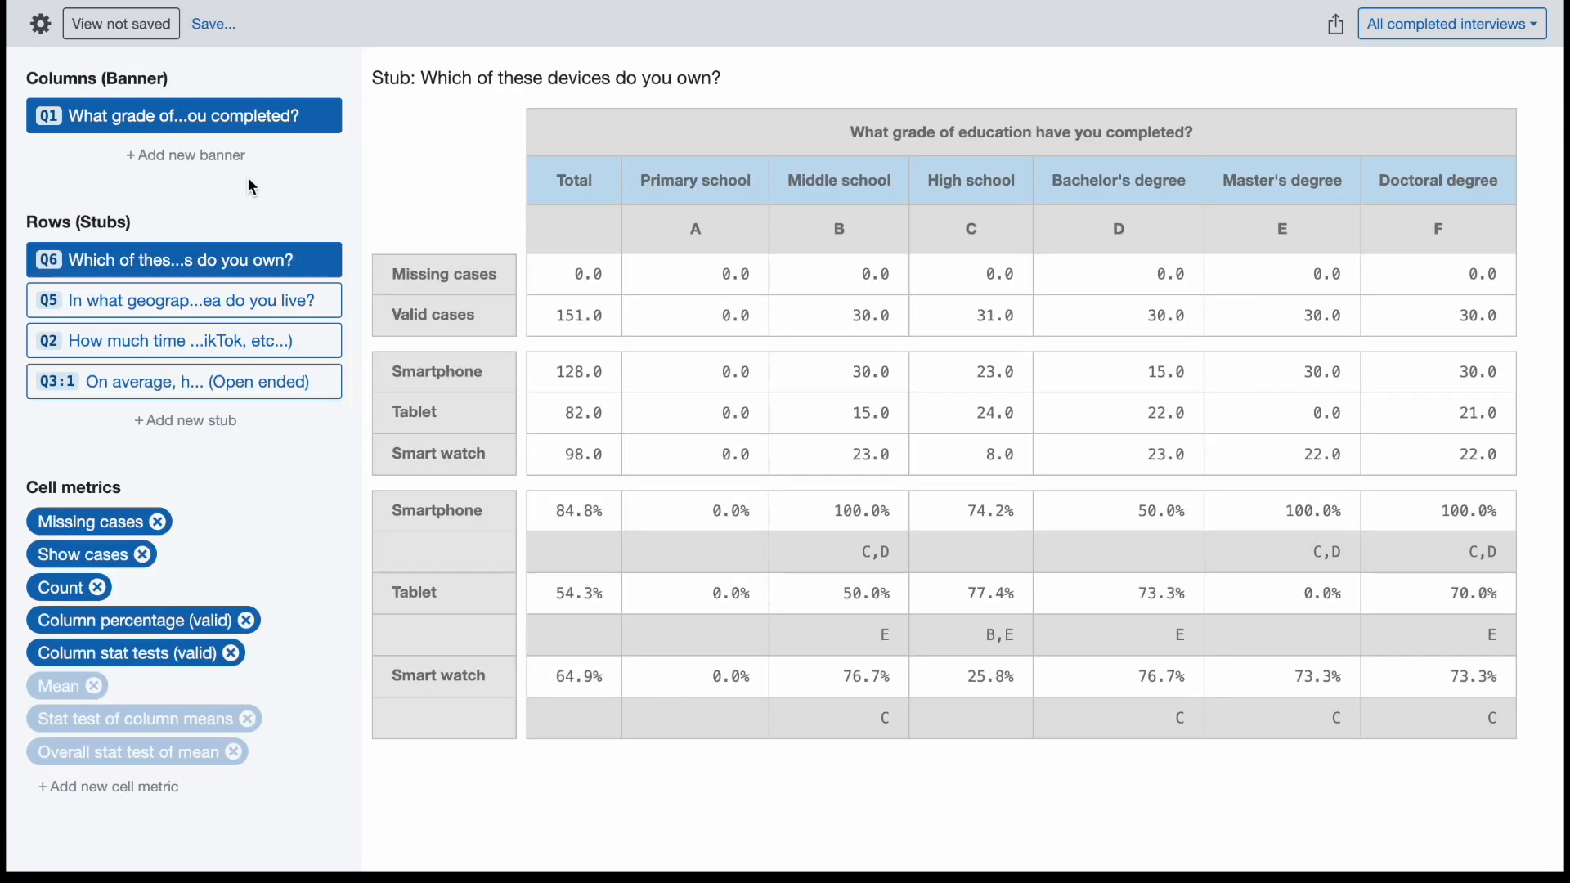
# Display the crosstabs for the Q5, Q2 and Q3:1 stubs one after another.
pyautogui.scroll(1, 252, 187)
pyautogui.scroll(2, 250, 188)
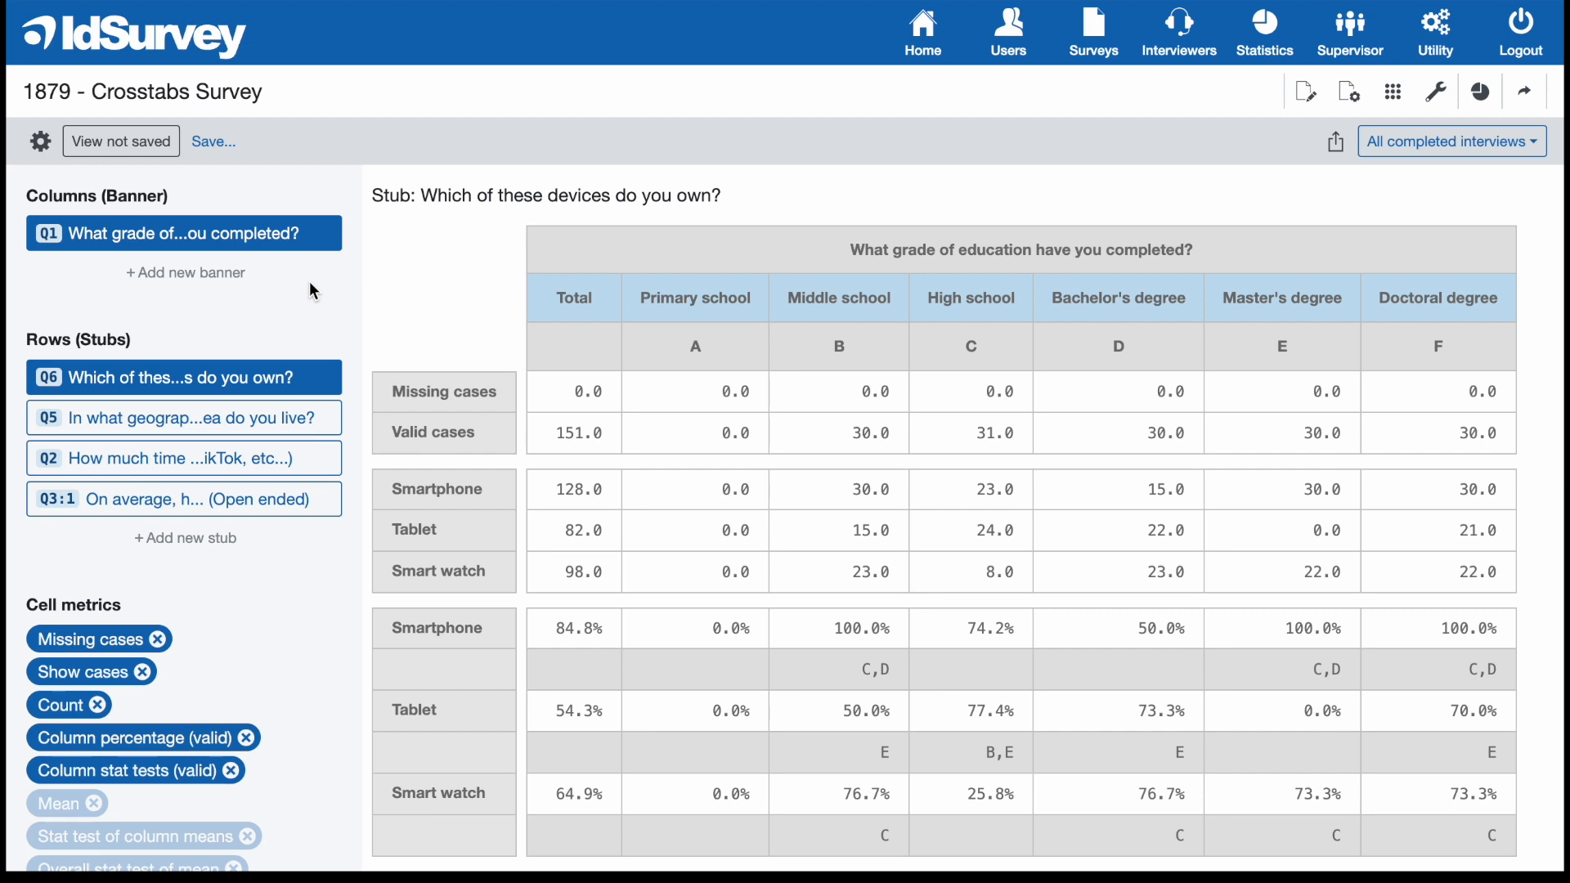
pyautogui.click(250, 419)
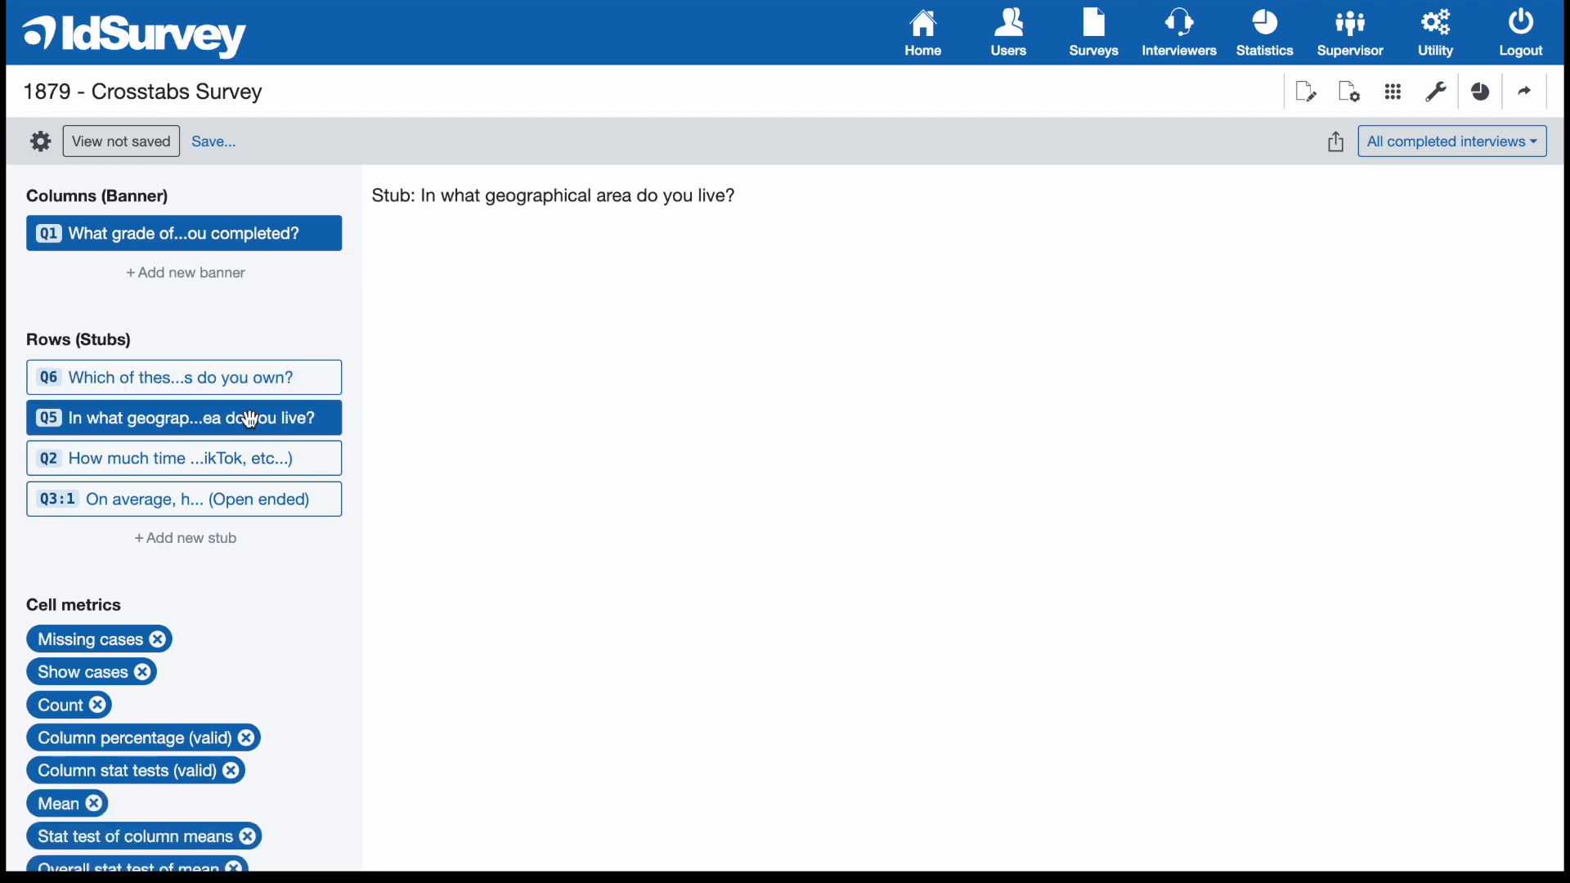
pyautogui.click(246, 469)
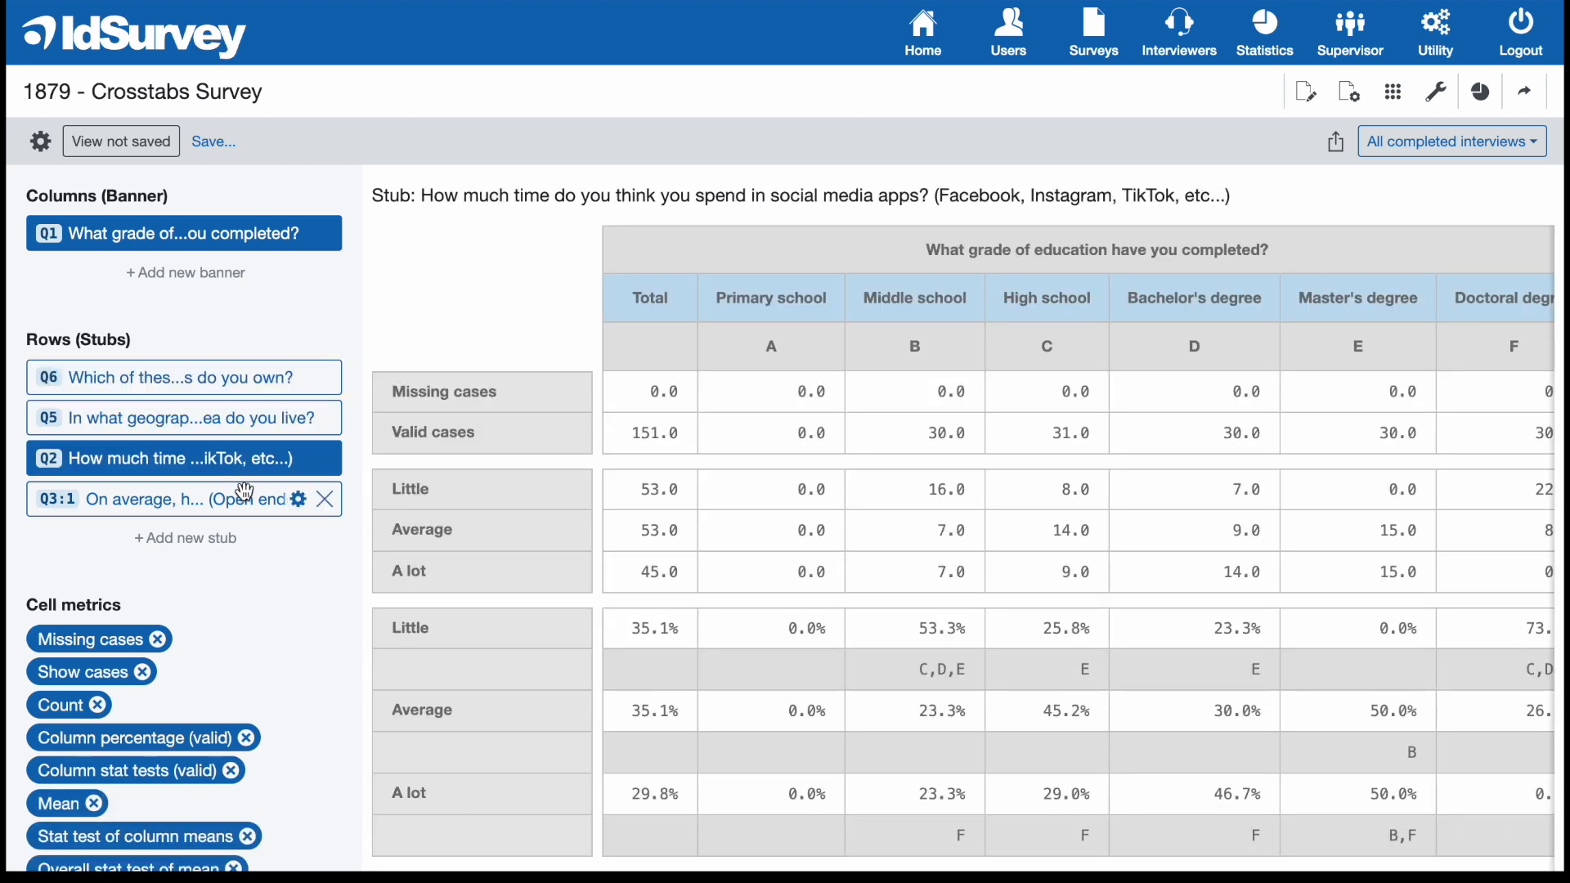
pyautogui.click(244, 500)
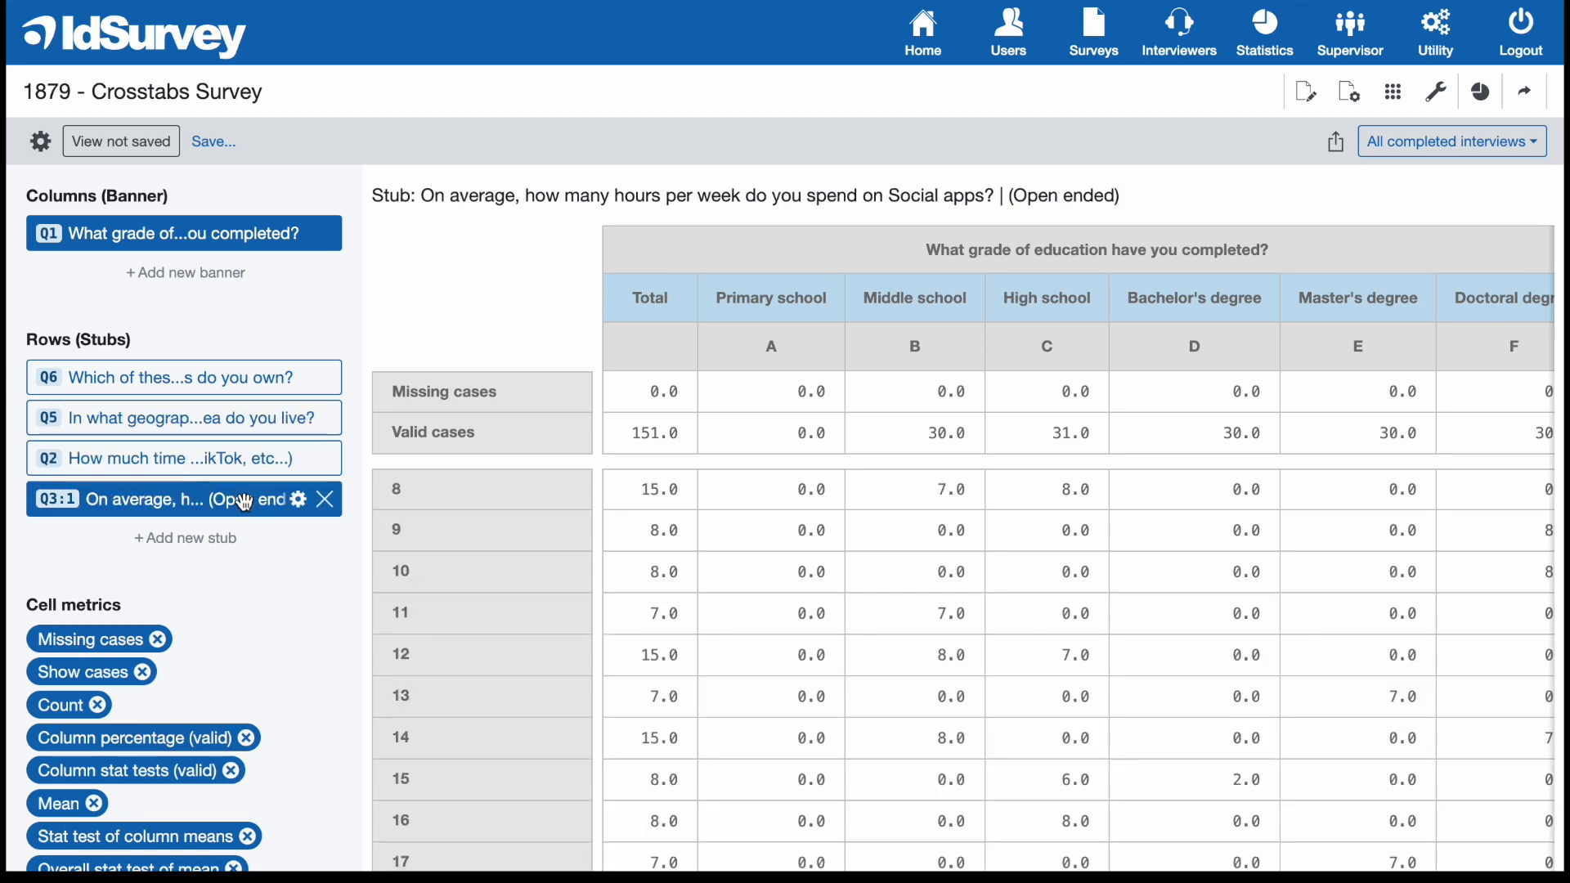
# Examine the Q3:1 weekly hours crosstab, from the case counts down to the column percentages and their stat tests.
pyautogui.scroll(-6, 872, 527)
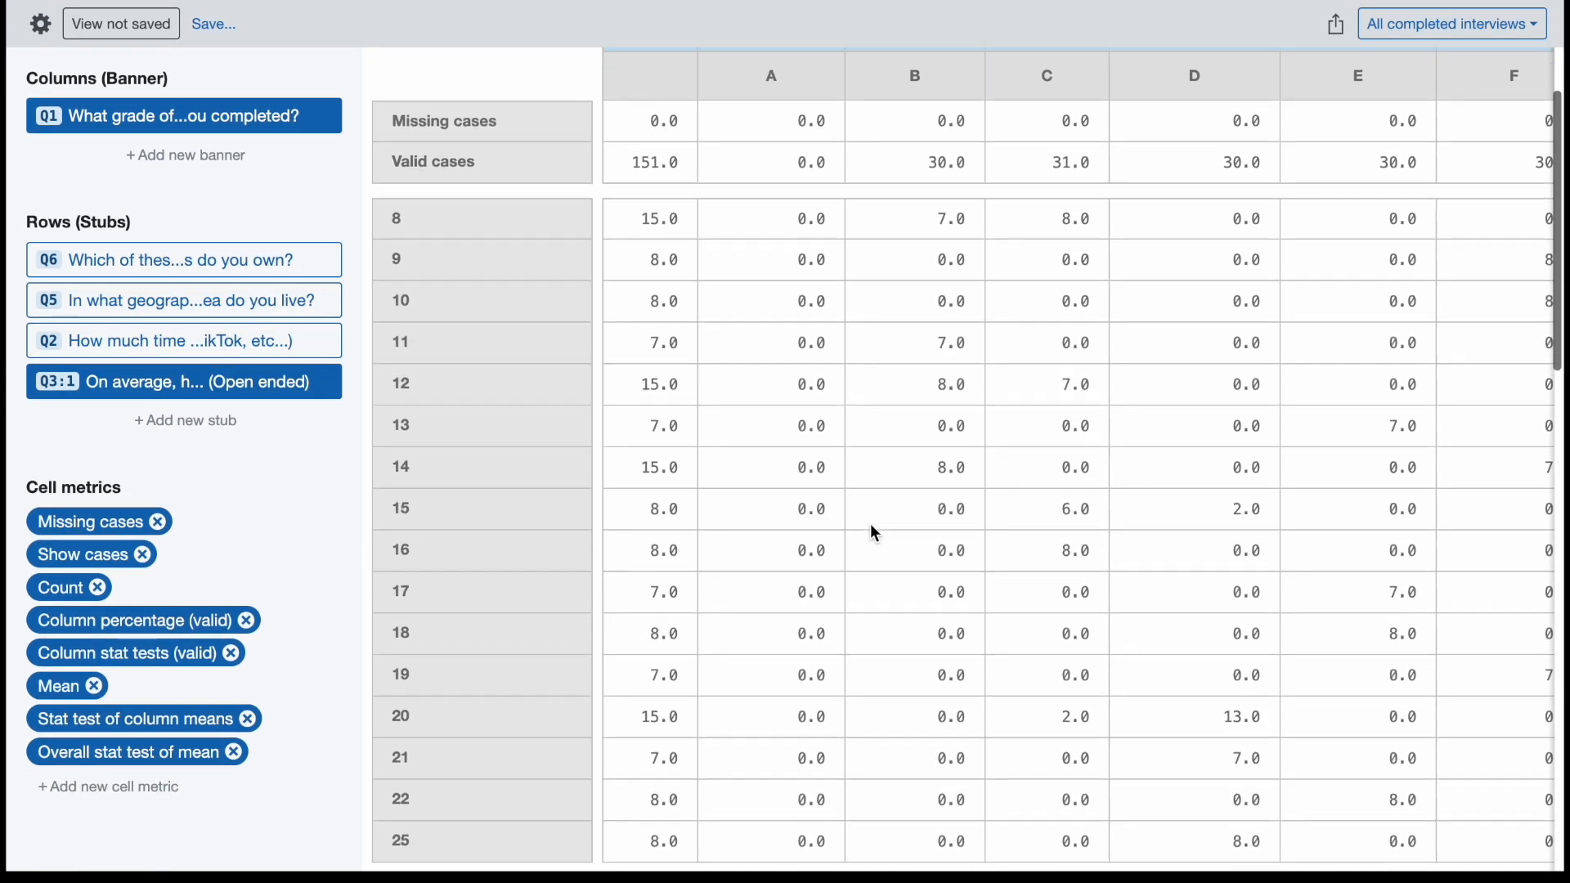
pyautogui.scroll(6, 870, 533)
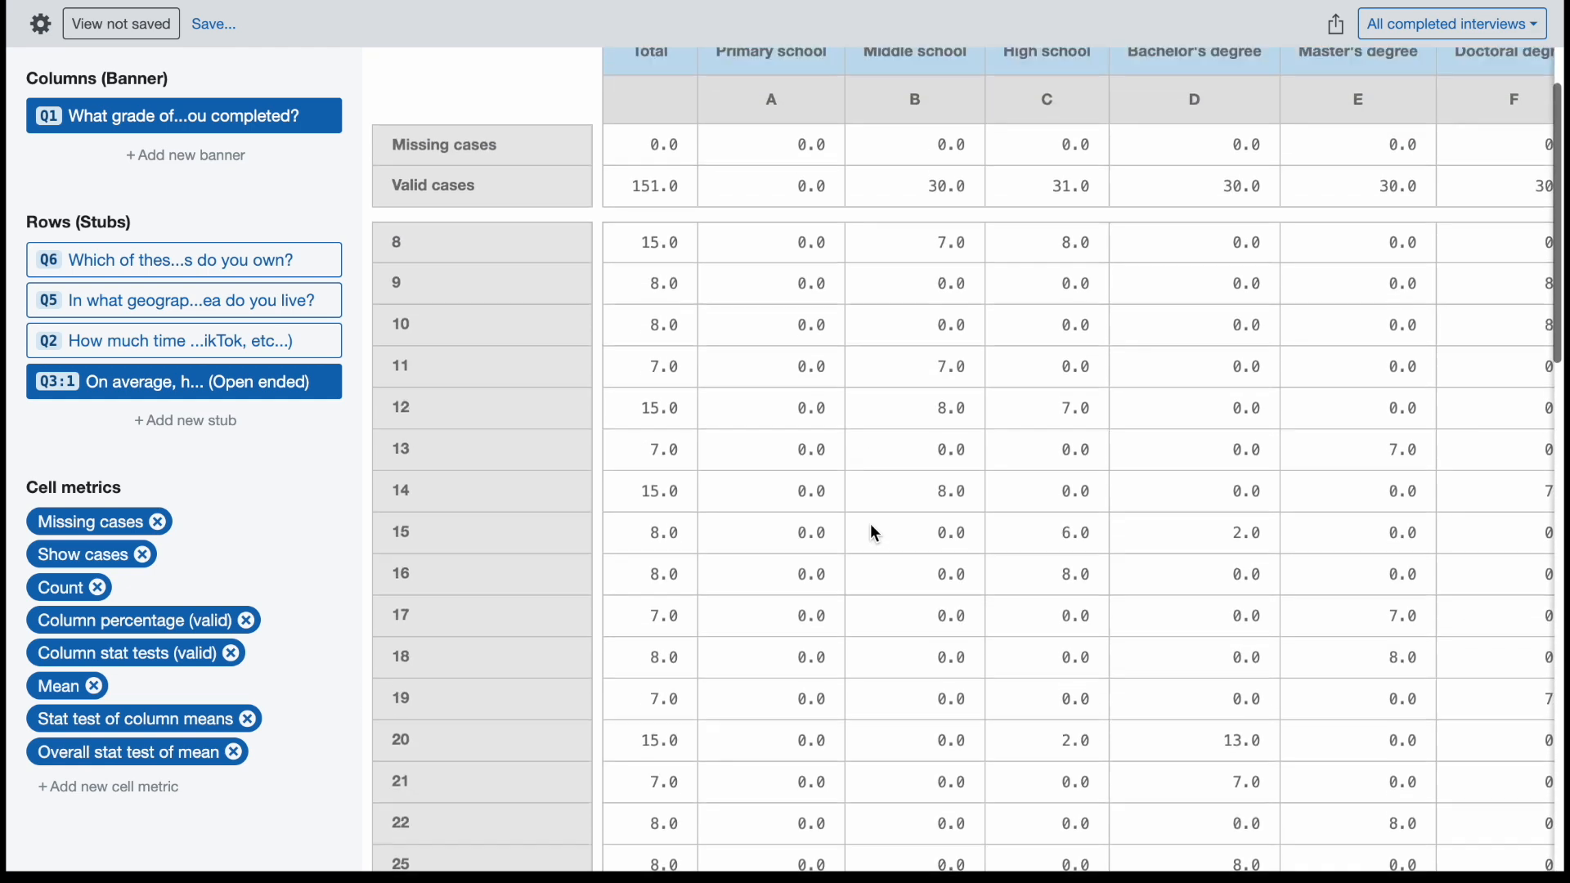
pyautogui.moveTo(270, 504)
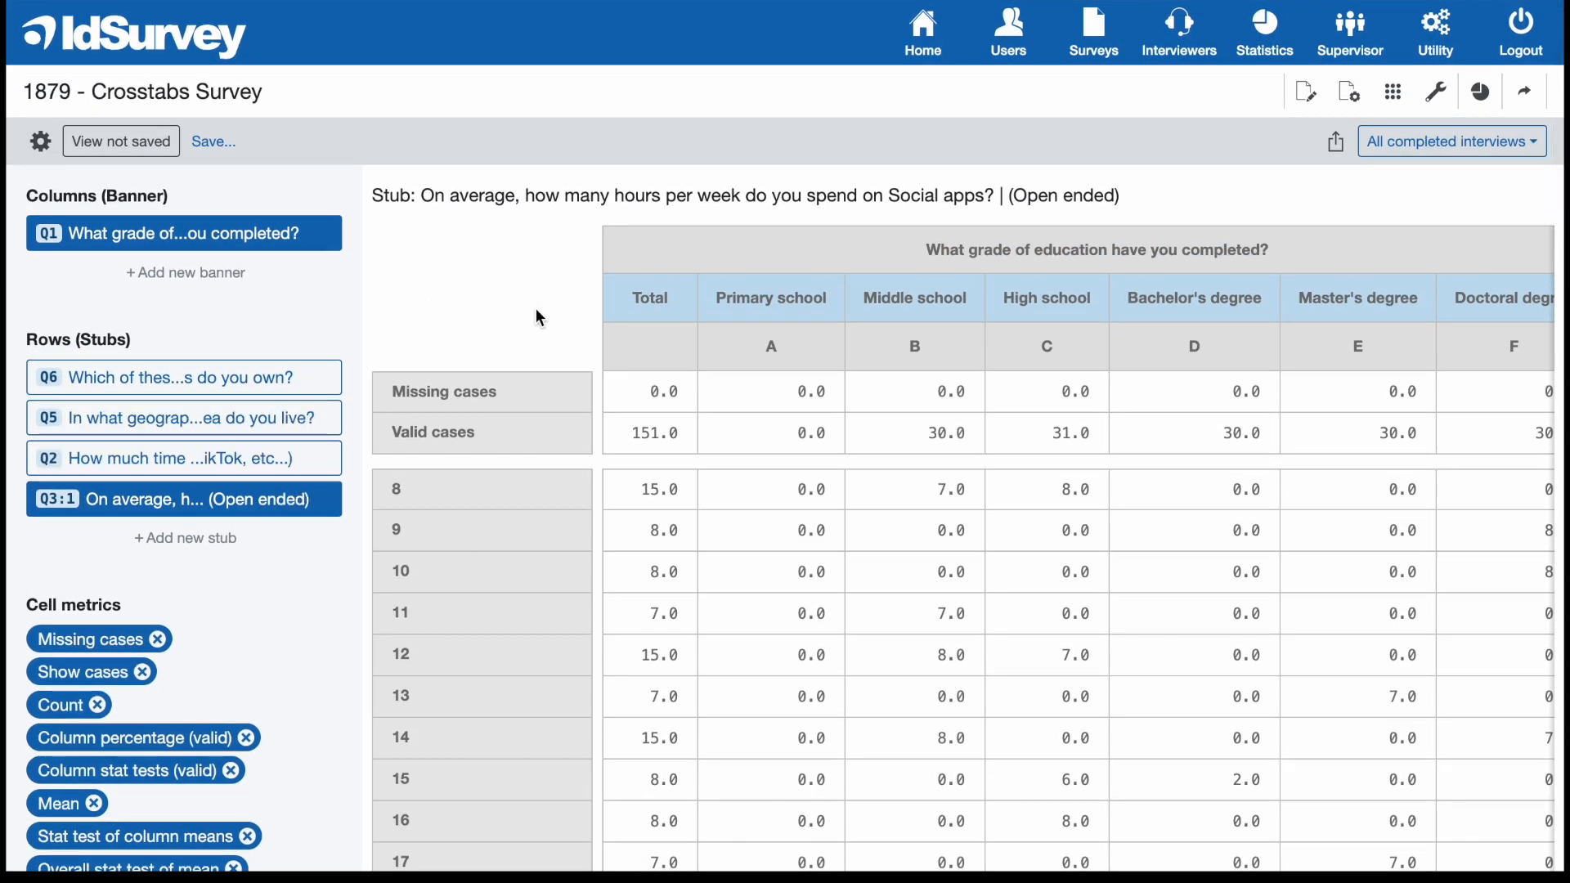
pyautogui.scroll(-1, 540, 318)
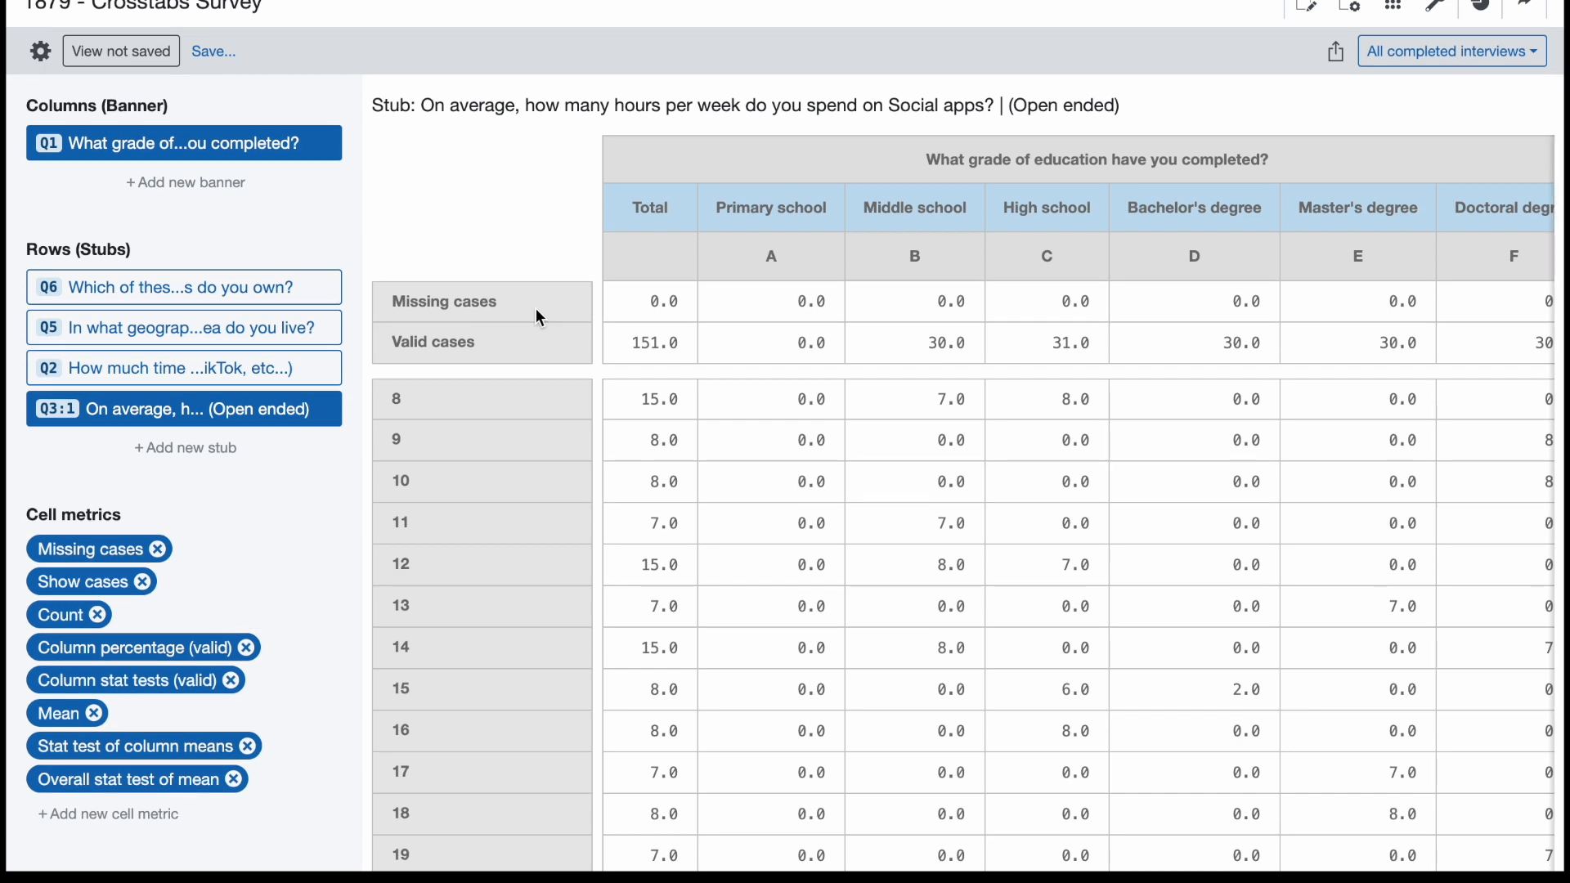
pyautogui.scroll(-1, 540, 317)
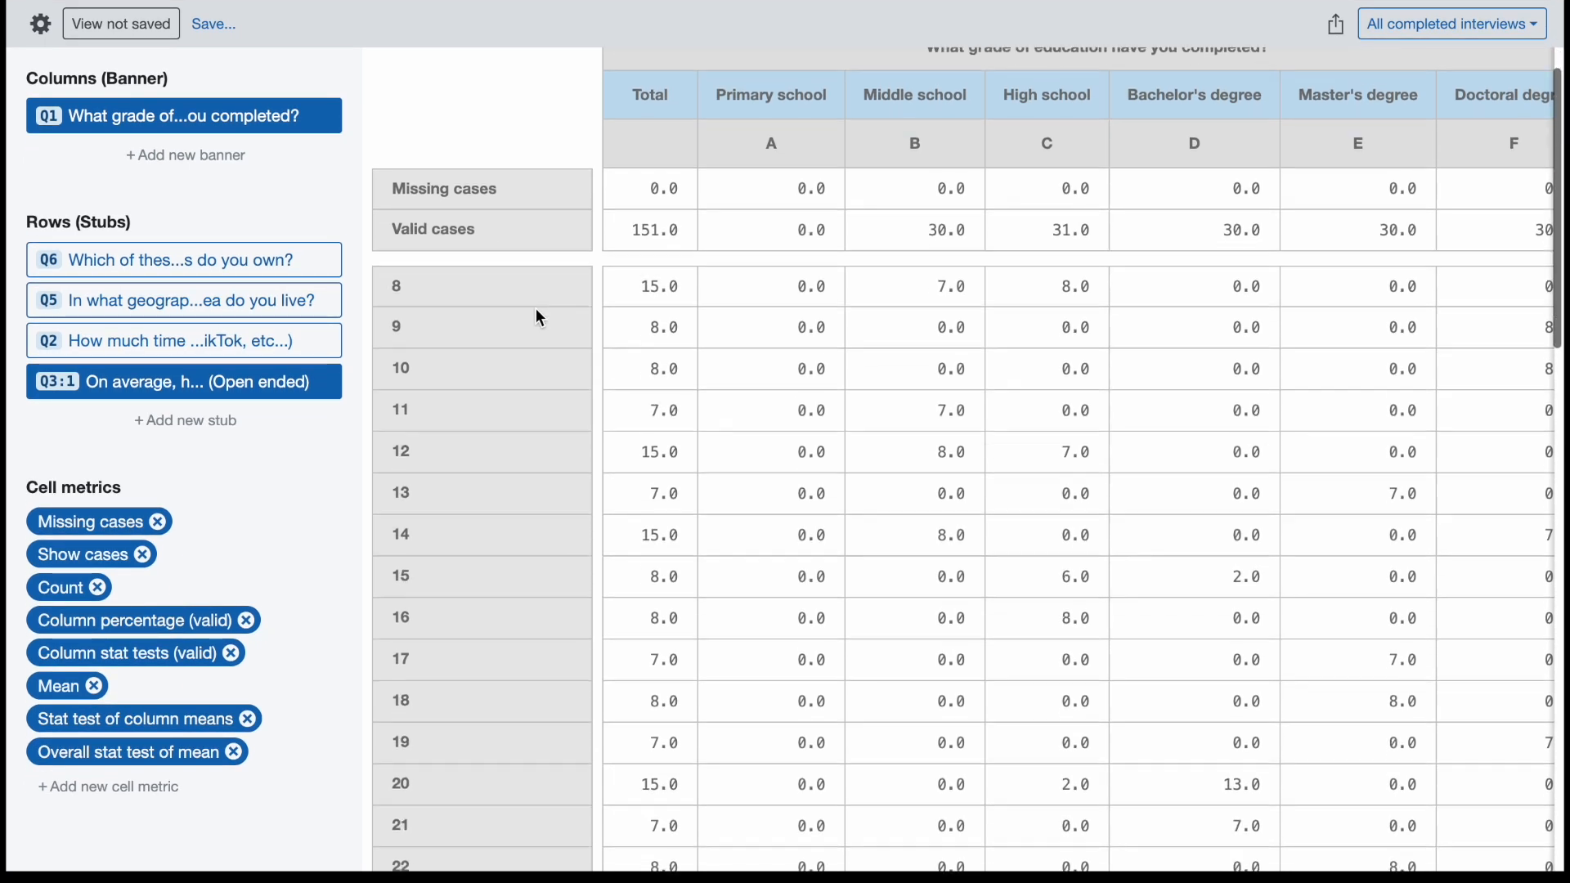
pyautogui.scroll(-2, 537, 311)
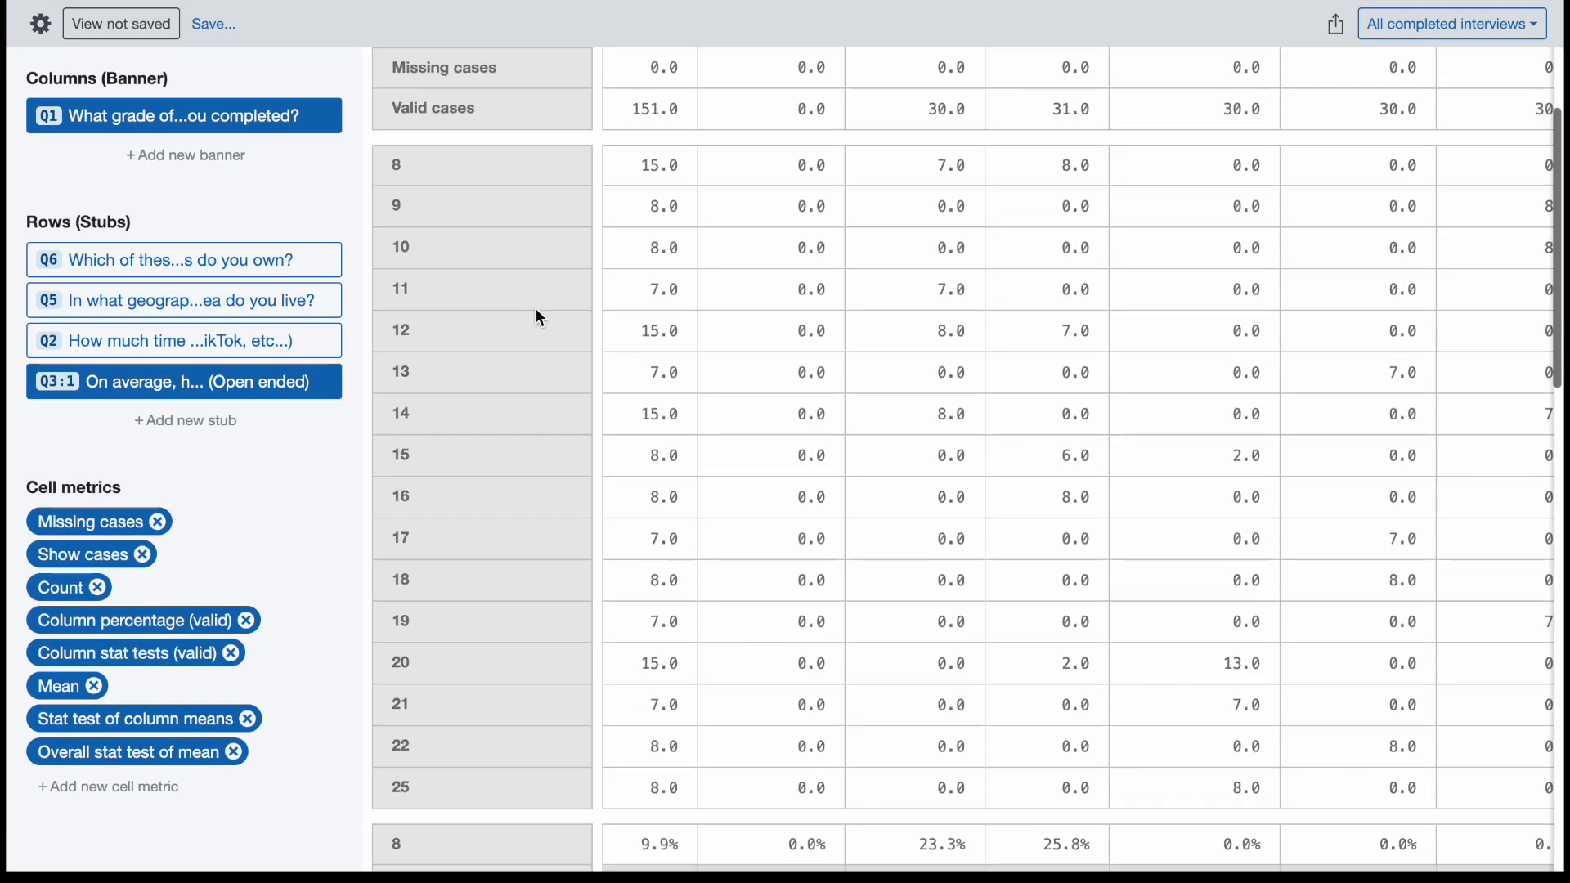
pyautogui.scroll(-1, 540, 317)
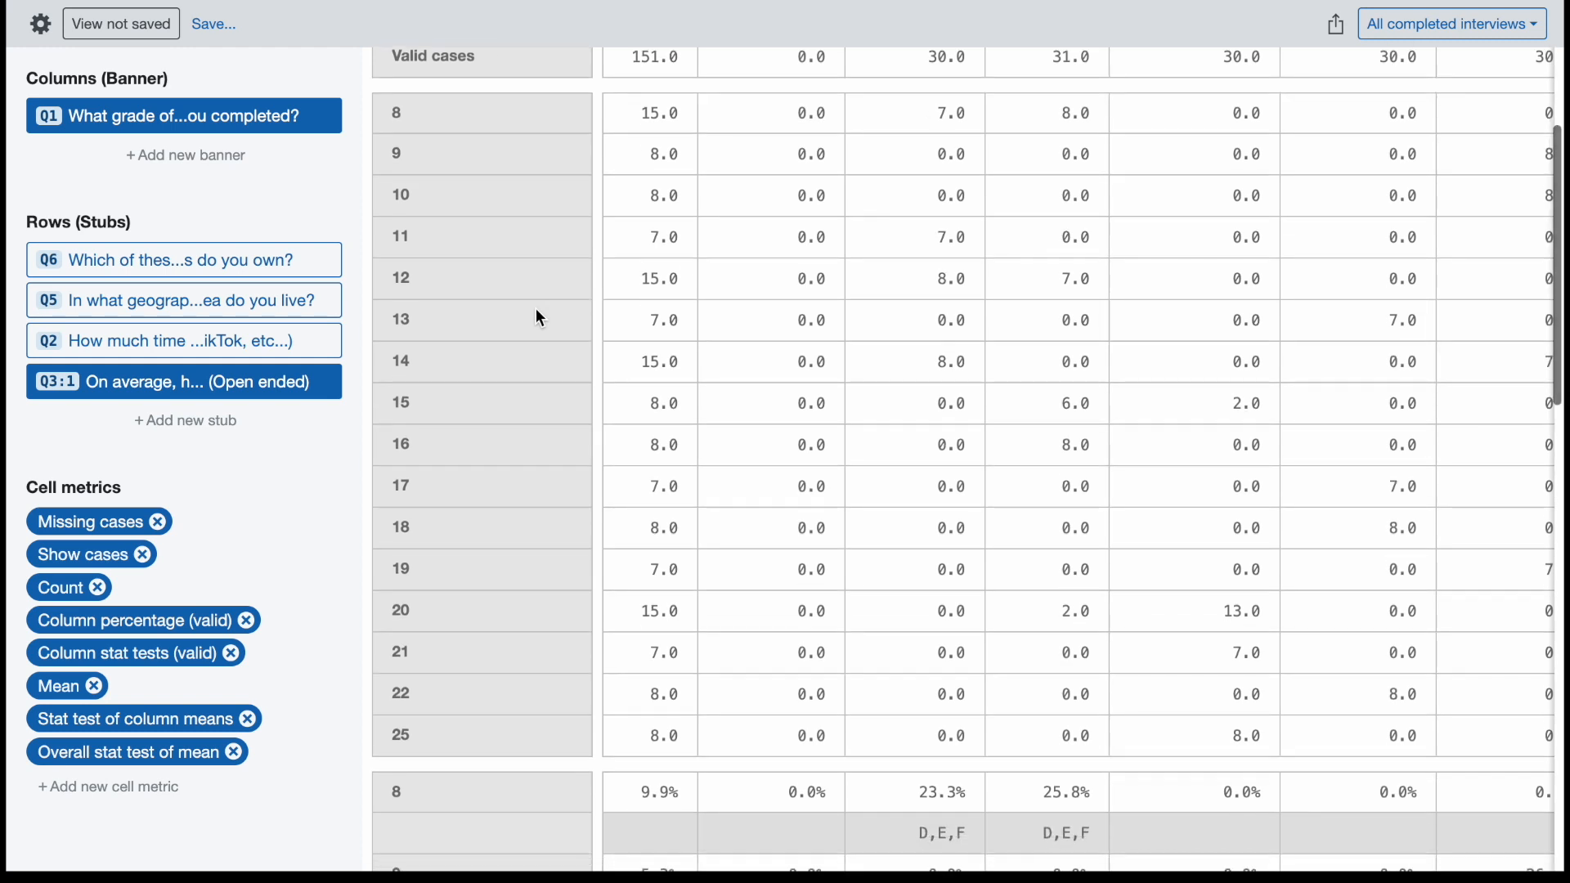
pyautogui.scroll(-1, 540, 317)
pyautogui.scroll(-1, 540, 318)
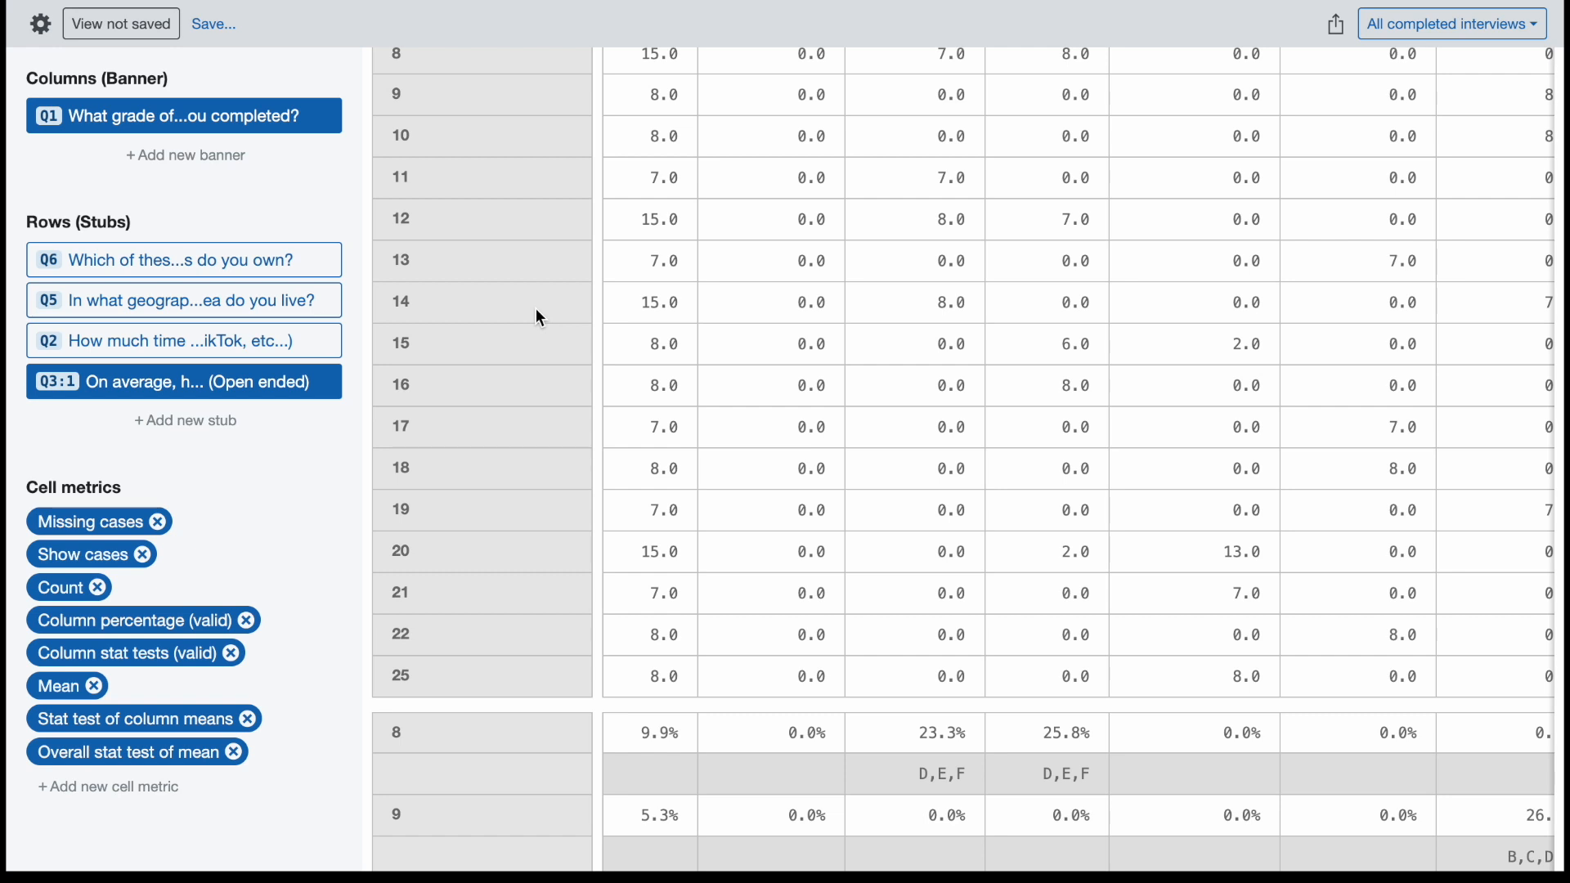
pyautogui.scroll(-1, 516, 288)
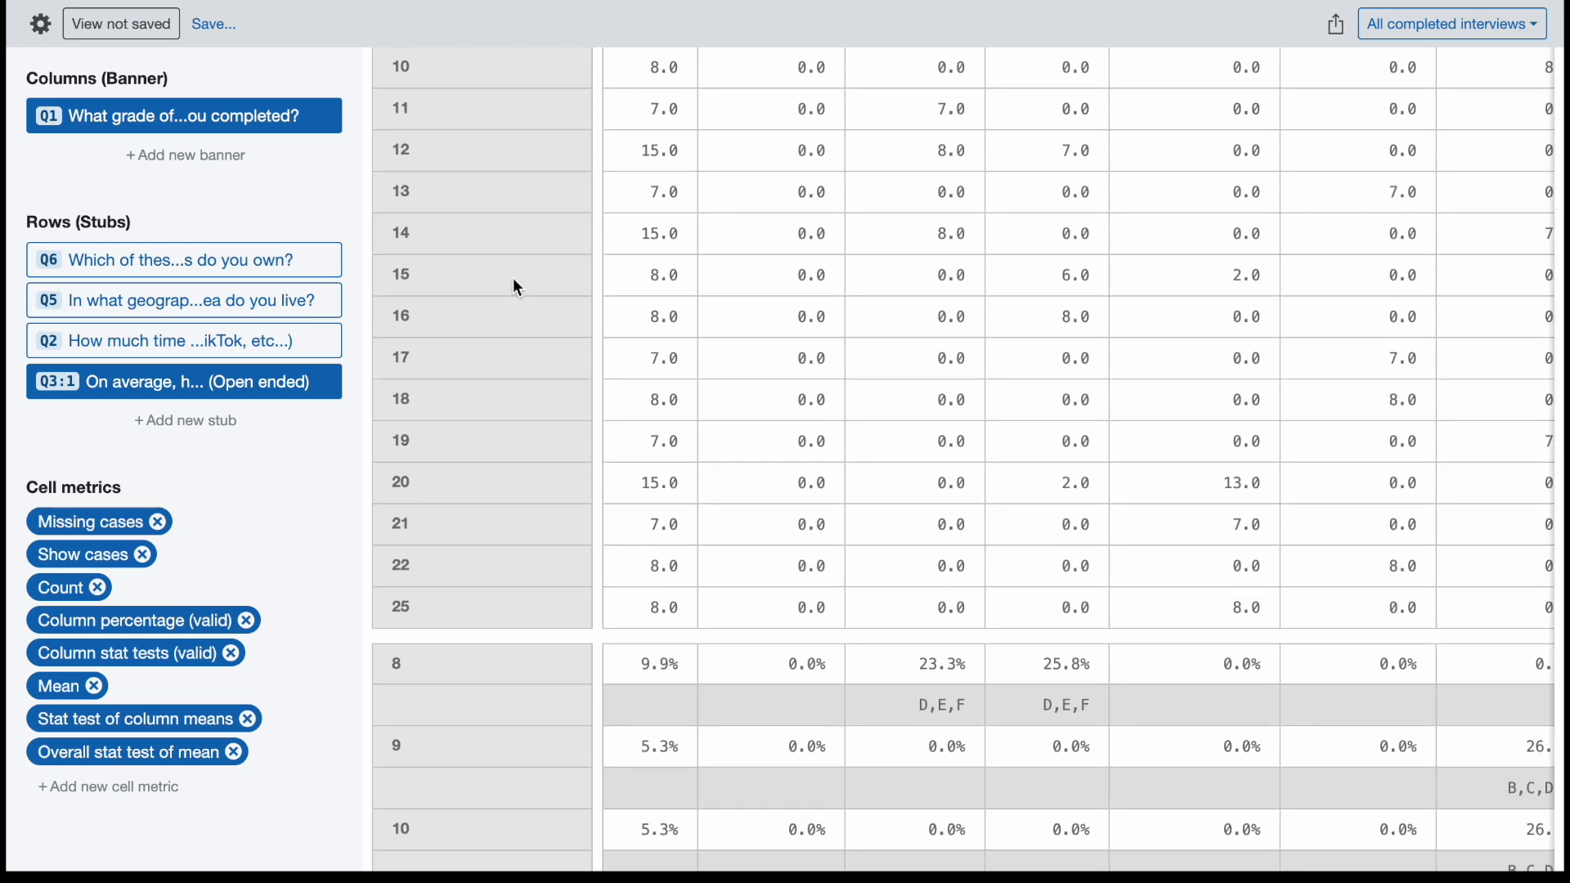
pyautogui.scroll(-3, 517, 288)
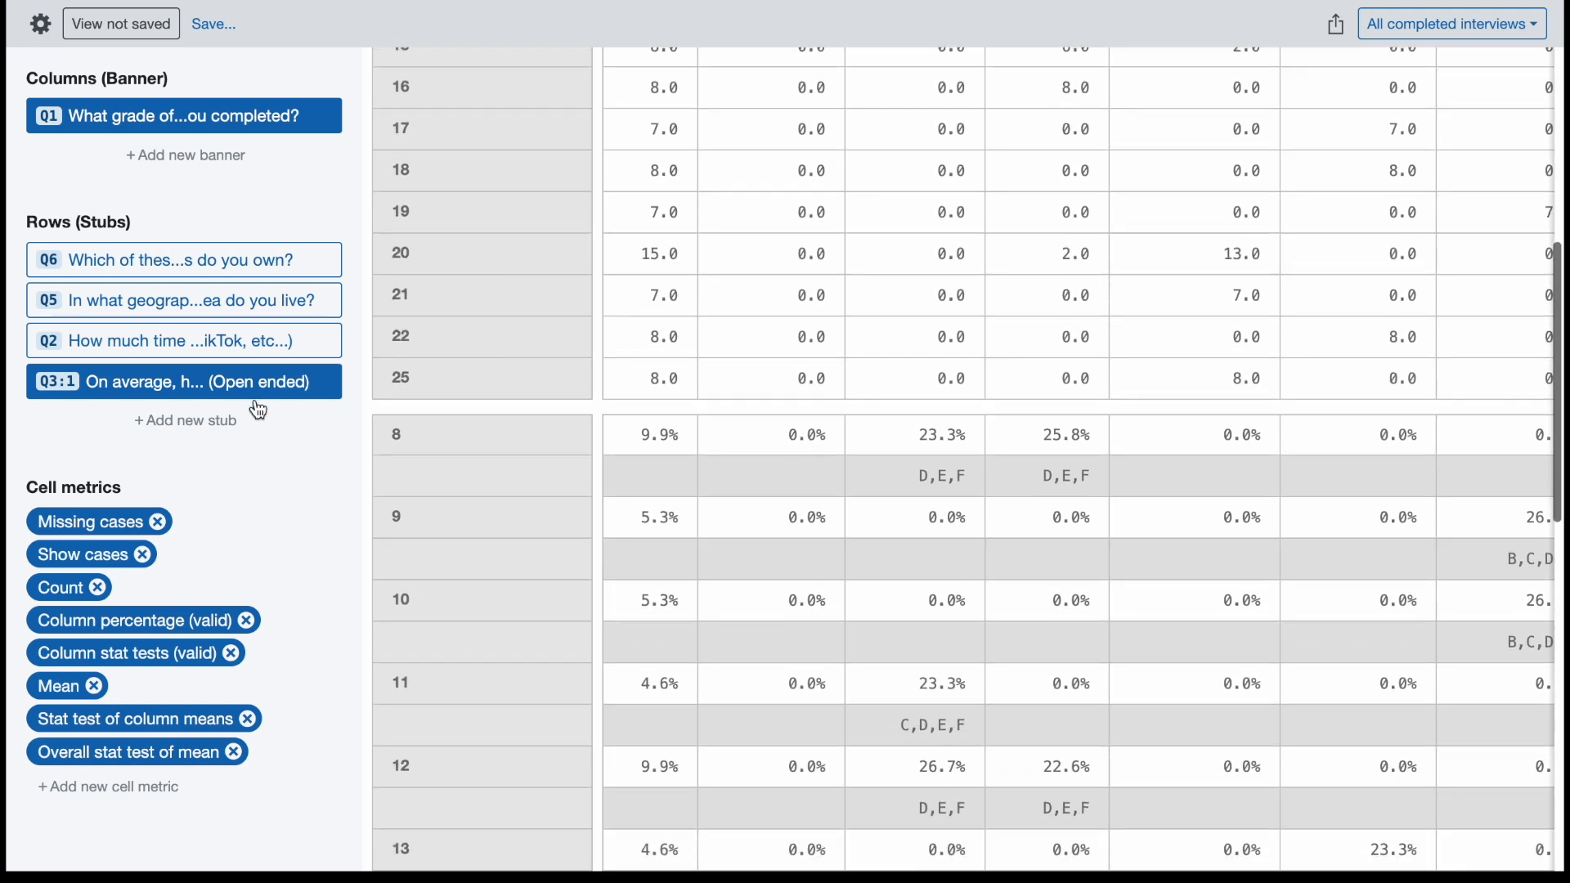
# Open the Q3:1 stub's settings and show its bucket configuration.
pyautogui.moveTo(296, 392)
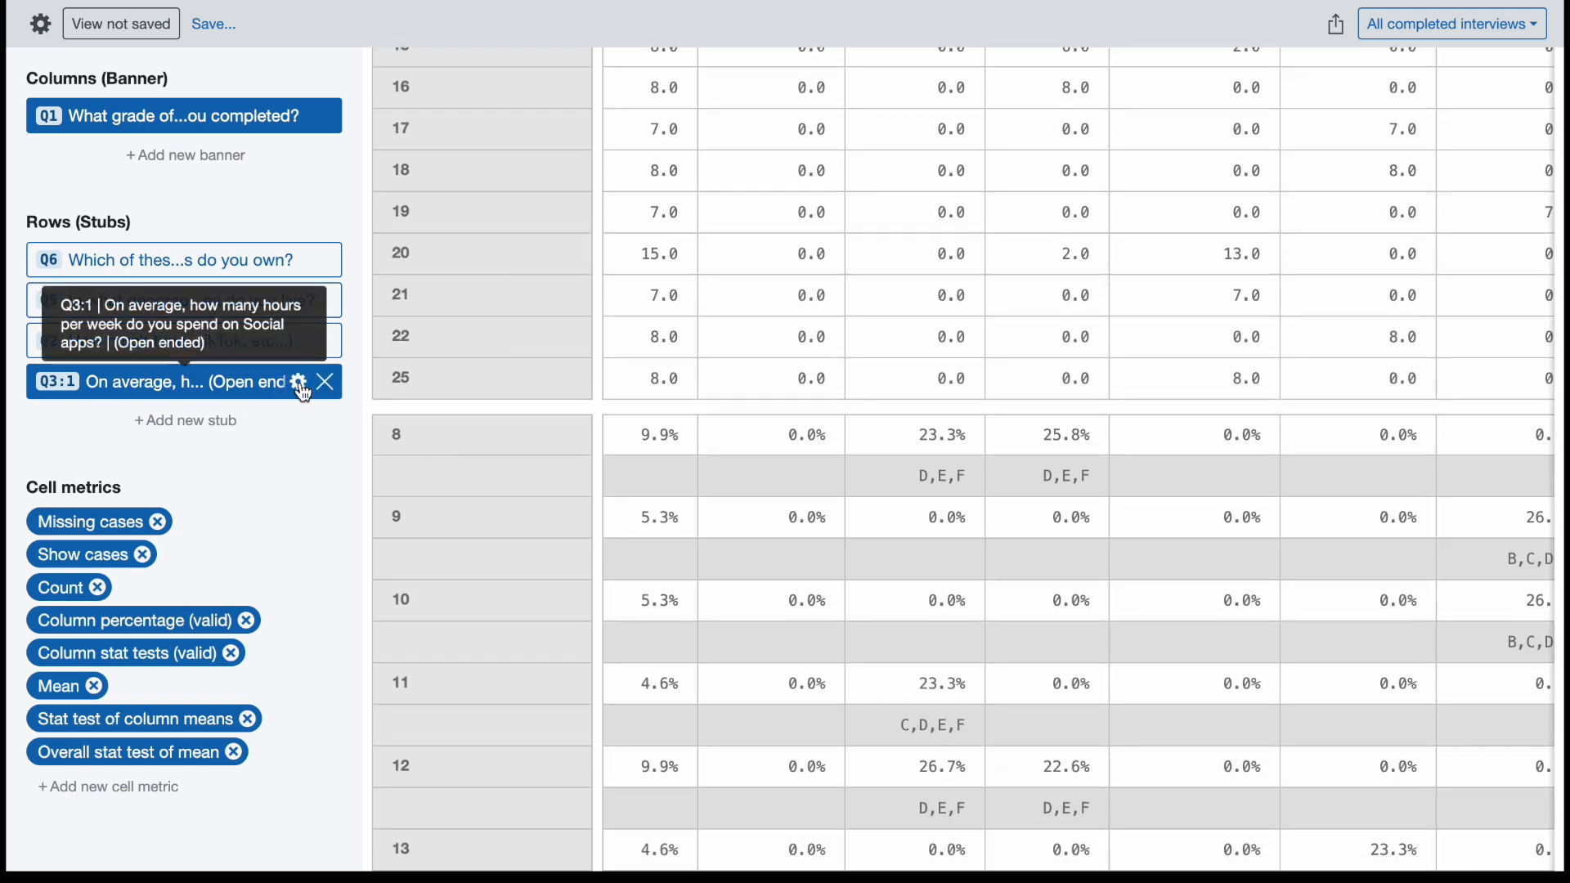
pyautogui.click(299, 383)
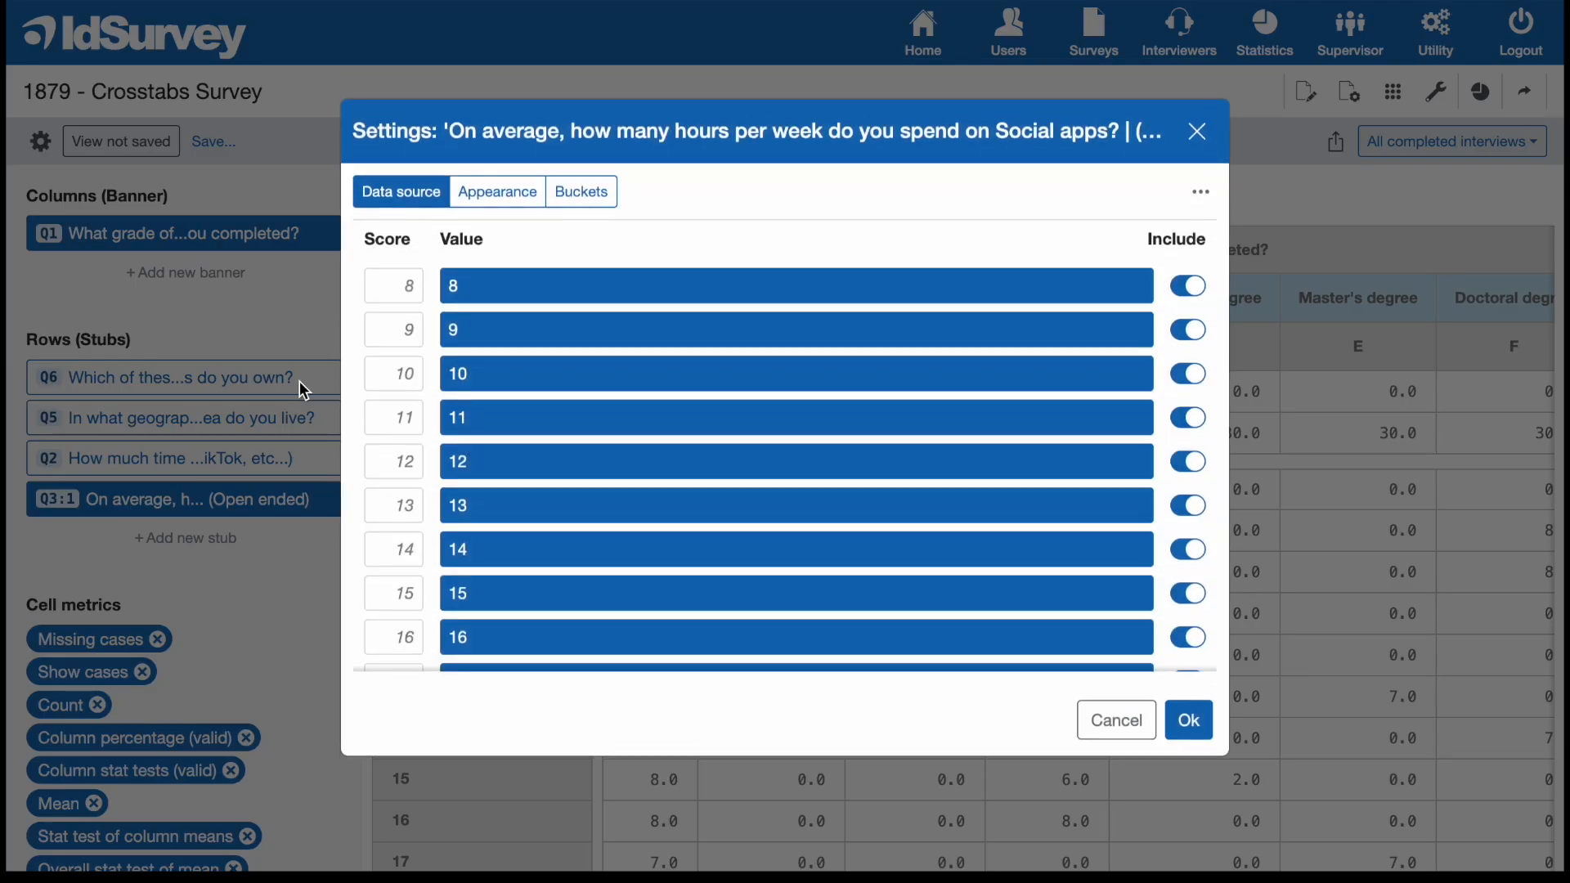
pyautogui.click(582, 204)
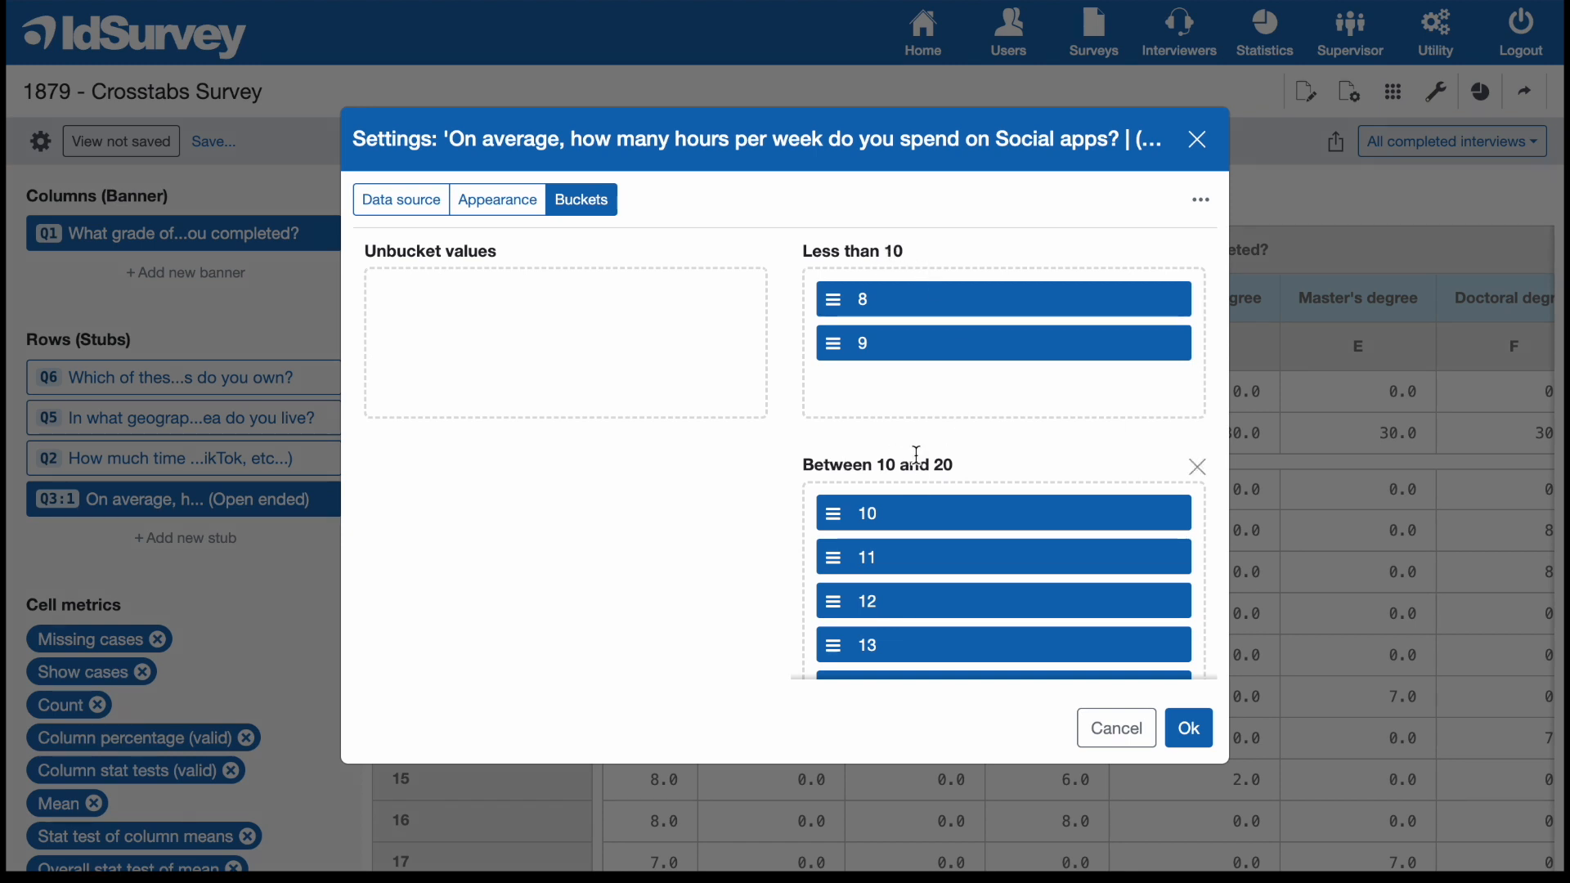
# Review the values assigned to the Q3:1 stub's buckets and accept the settings.
pyautogui.scroll(-6, 967, 462)
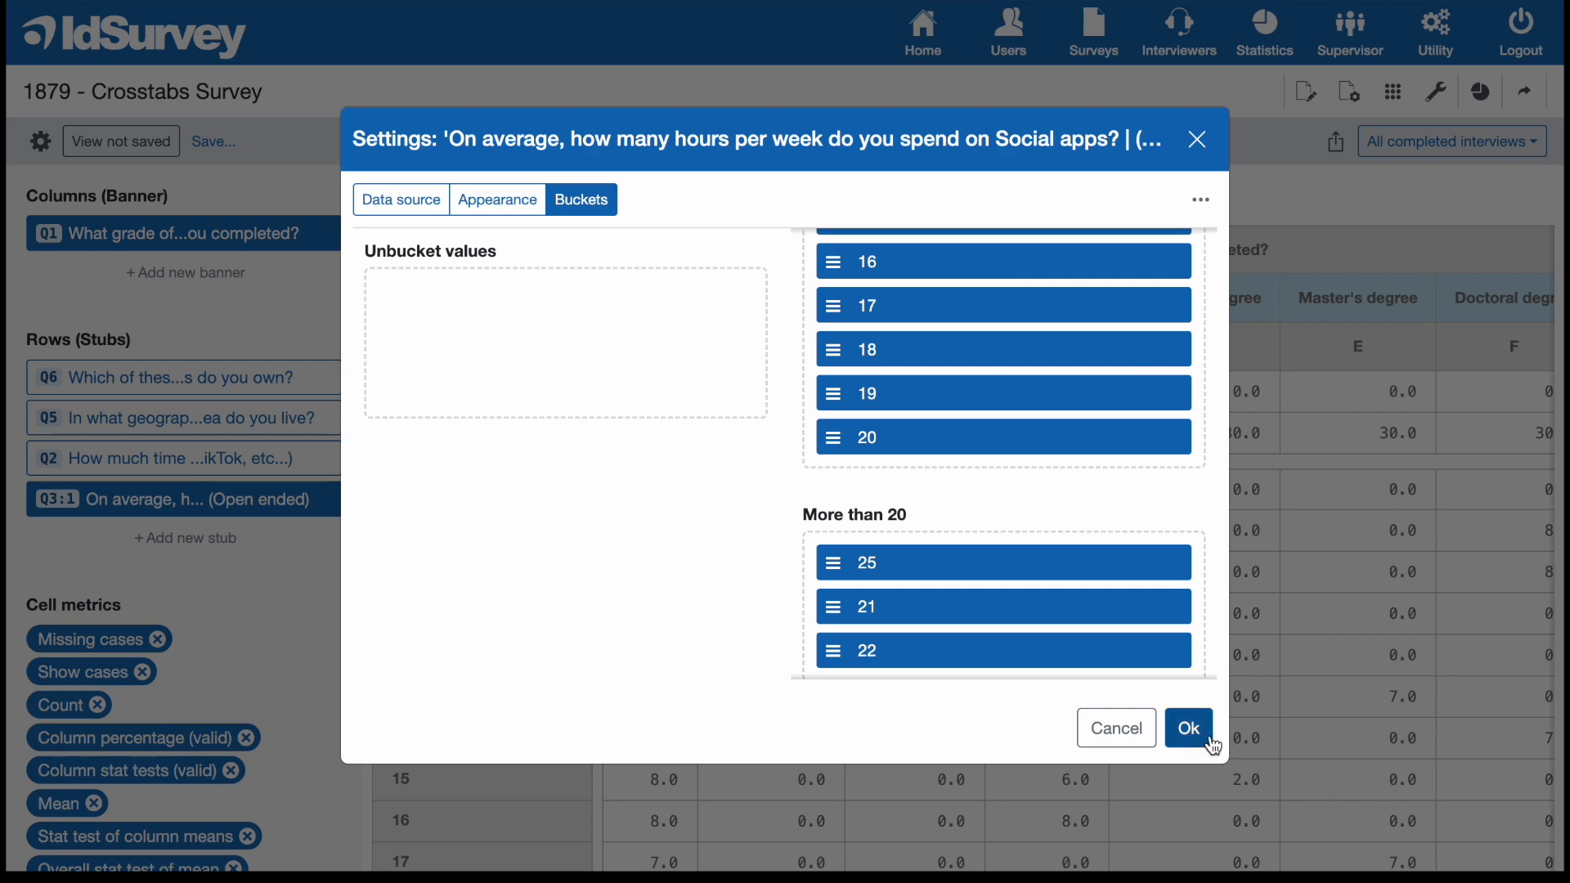
pyautogui.click(1188, 728)
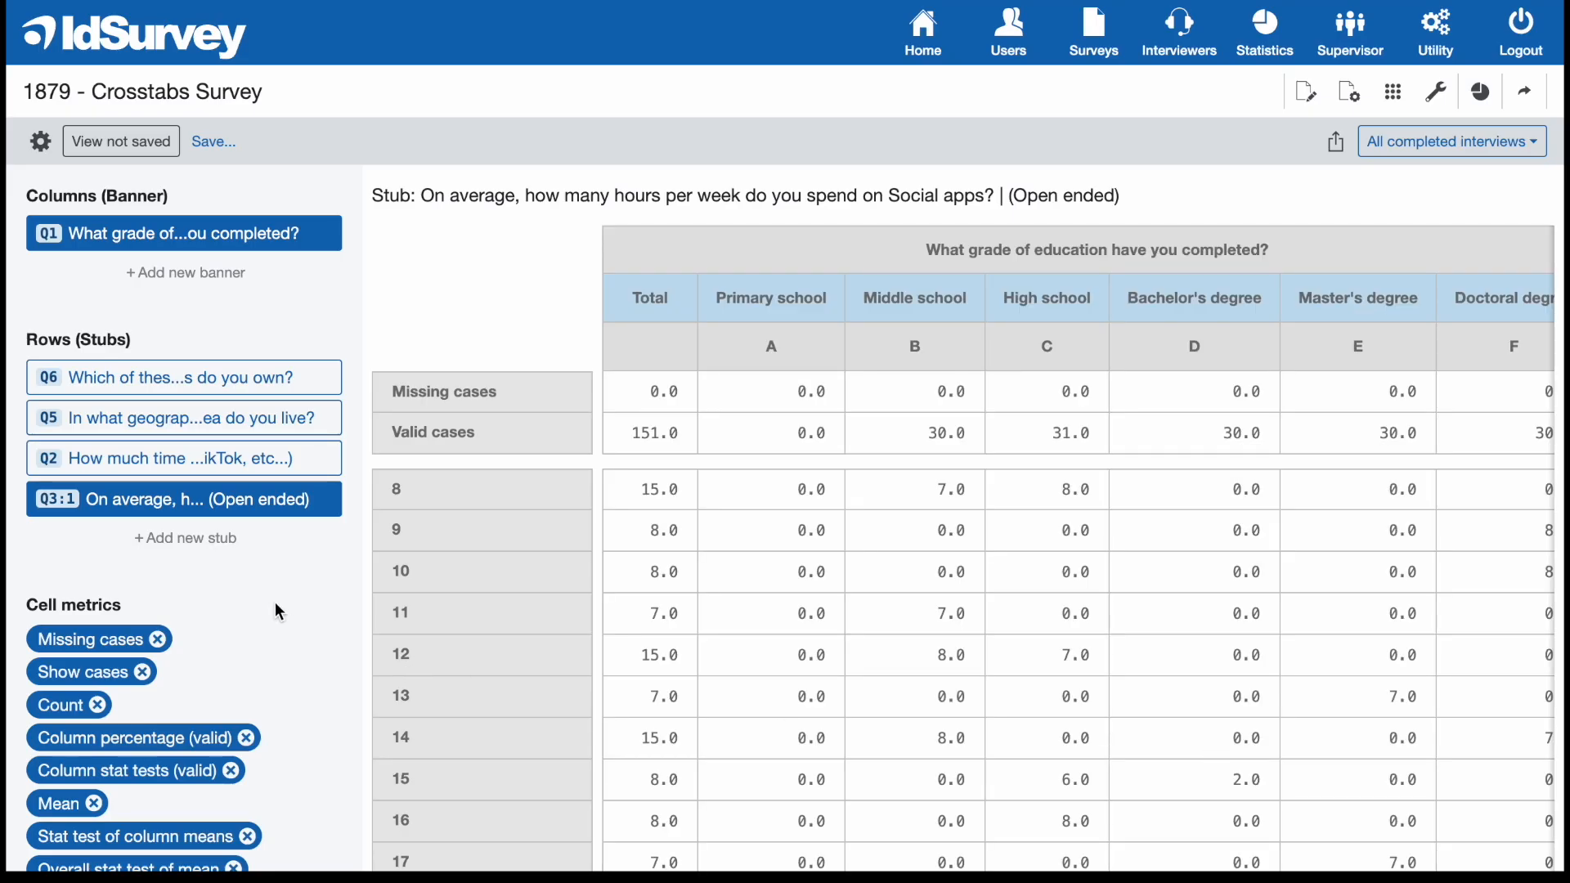
# Add the cell metrics Bucketed column percentage (valid) and Bucketed column stat tests (valid) to the Q3:1 crosstab.
pyautogui.scroll(-3, 275, 602)
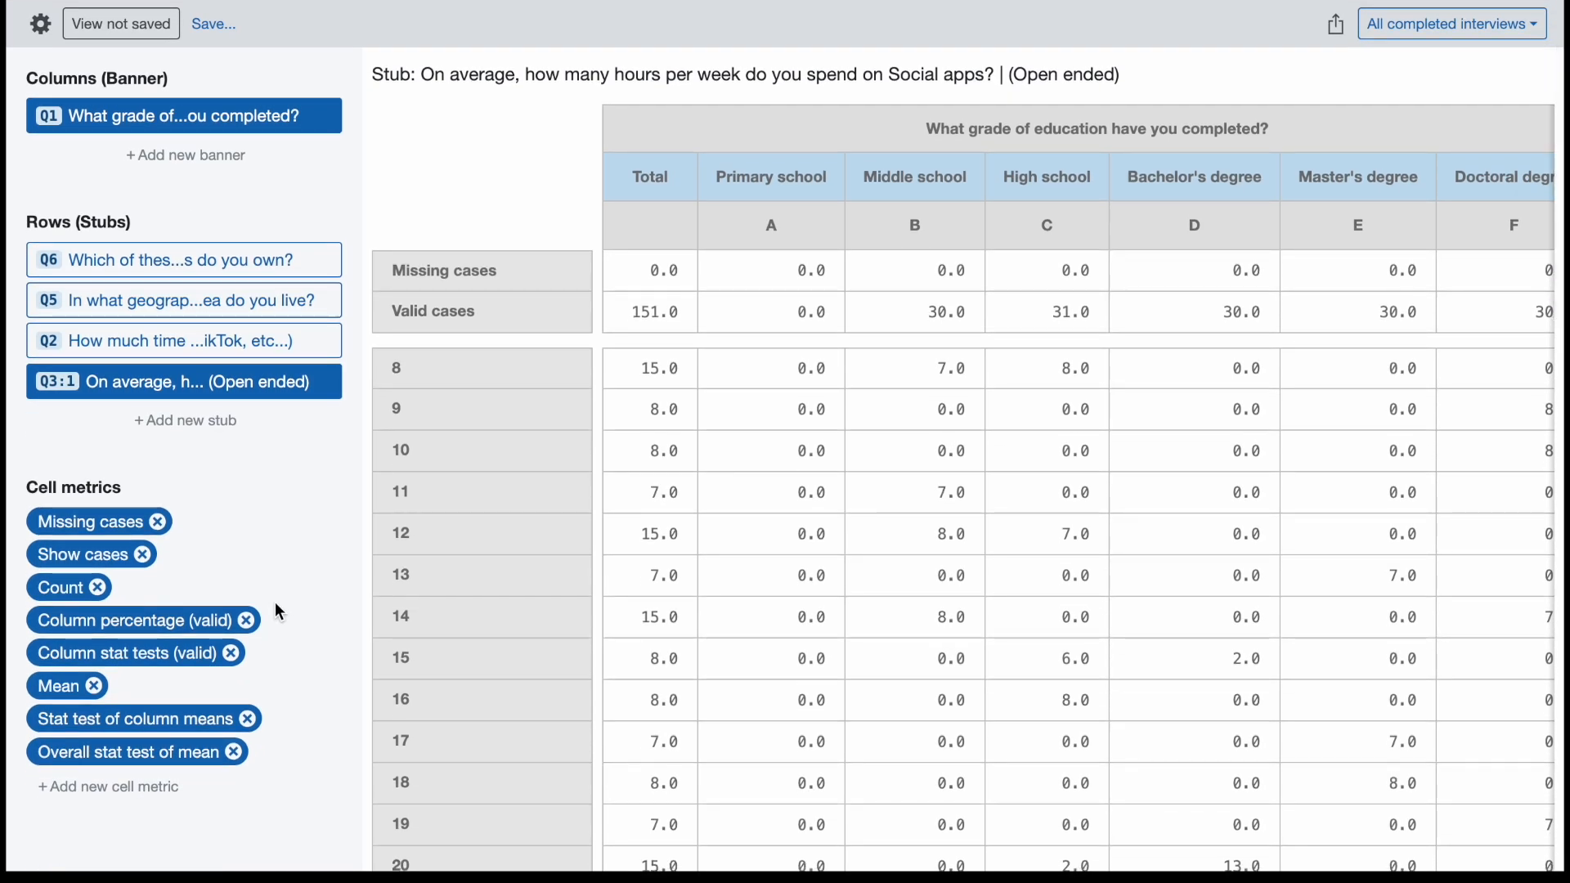
pyautogui.scroll(-1, 275, 602)
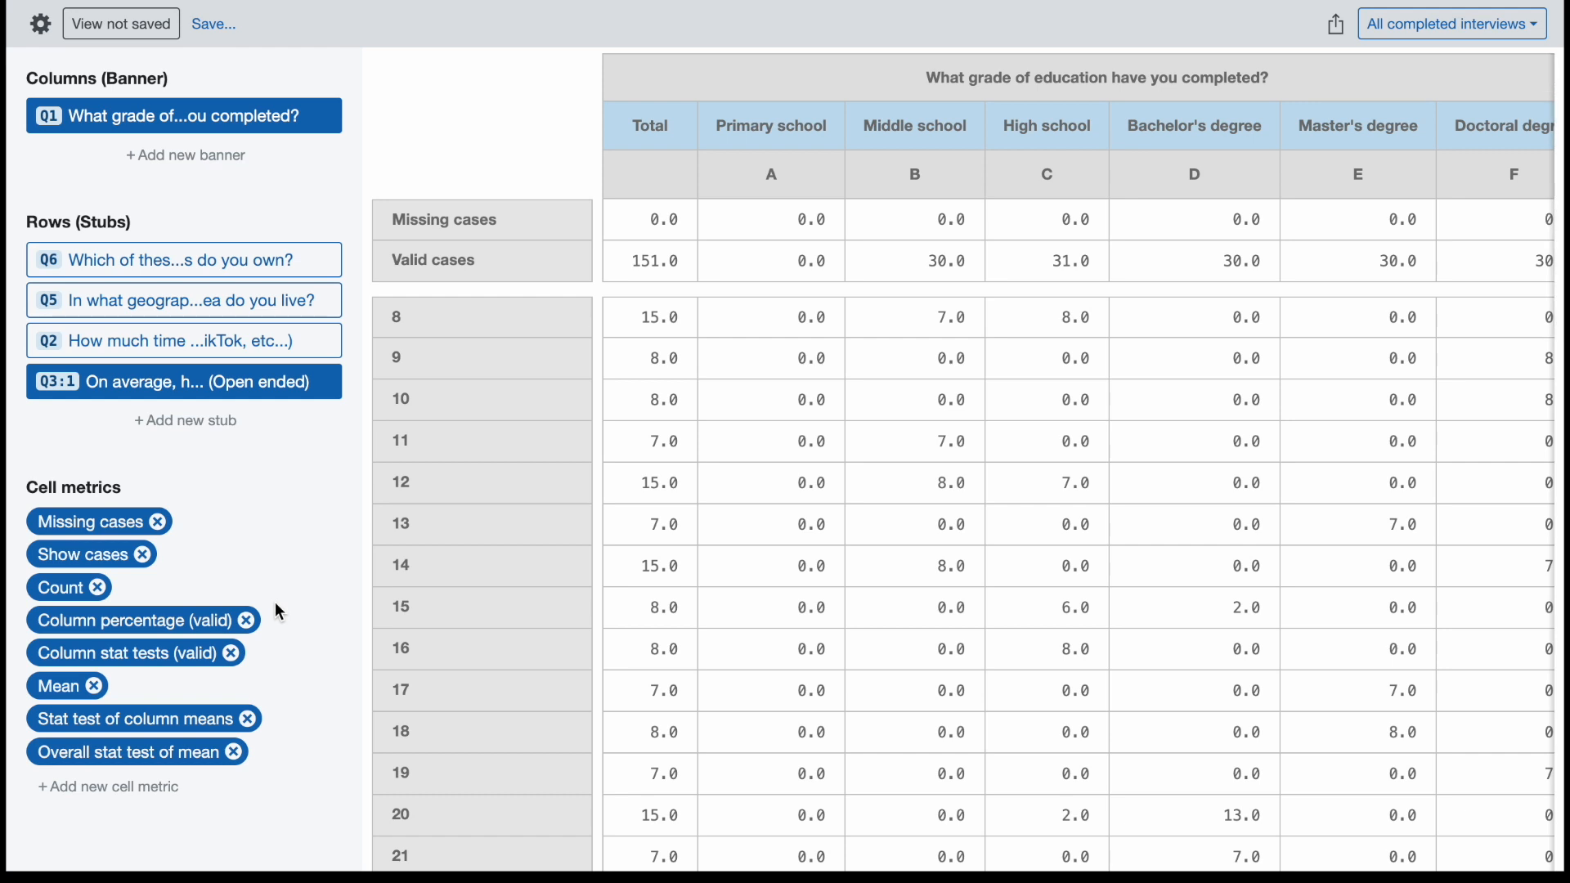
pyautogui.click(165, 795)
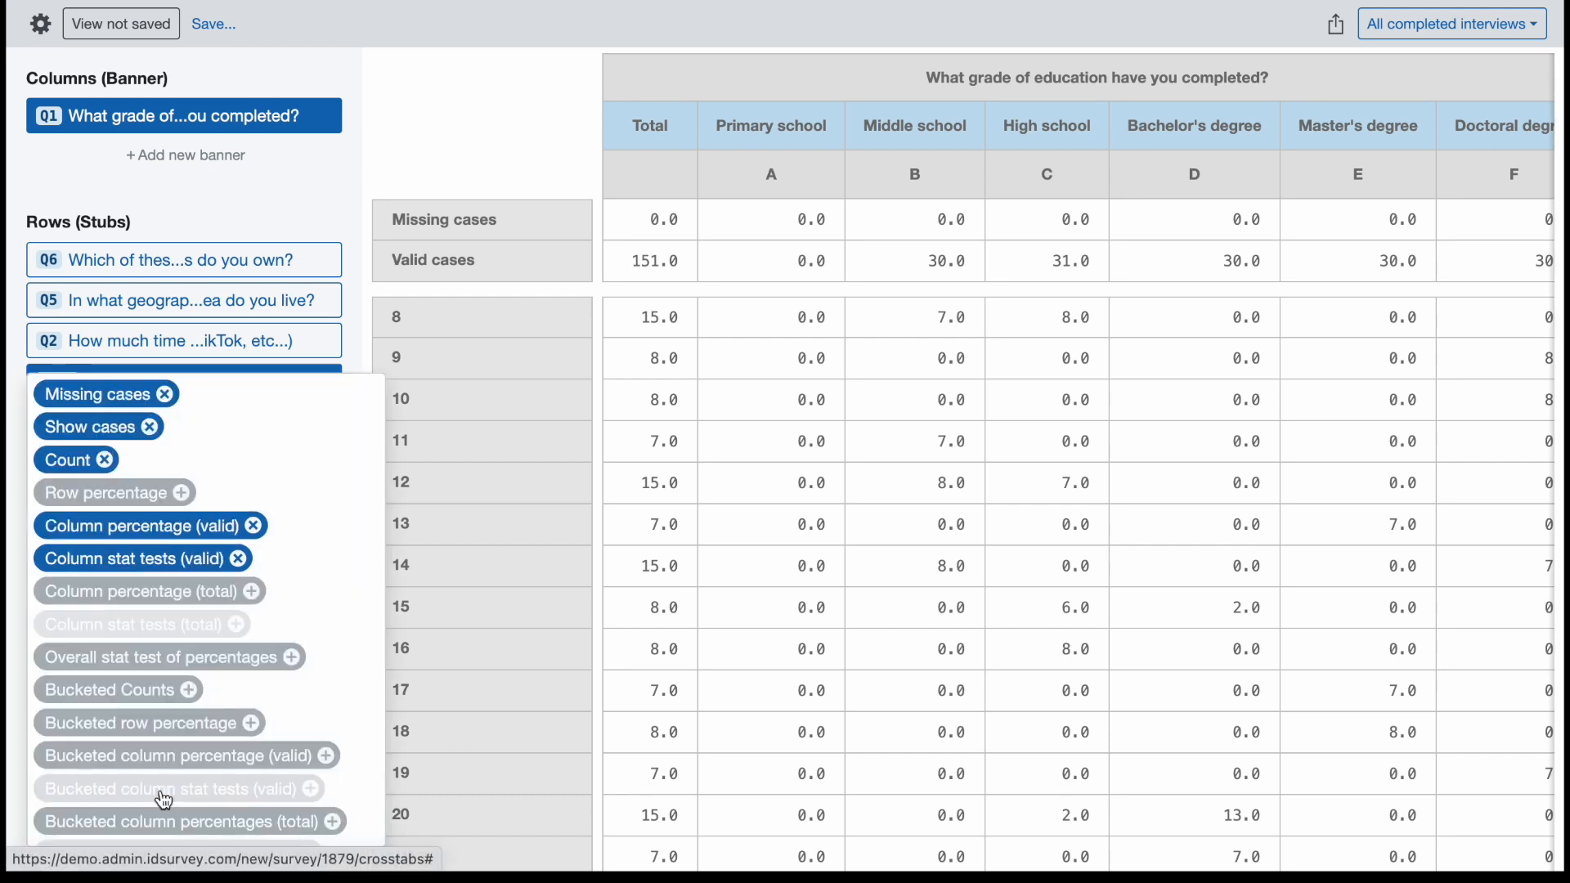
pyautogui.scroll(-1, 303, 678)
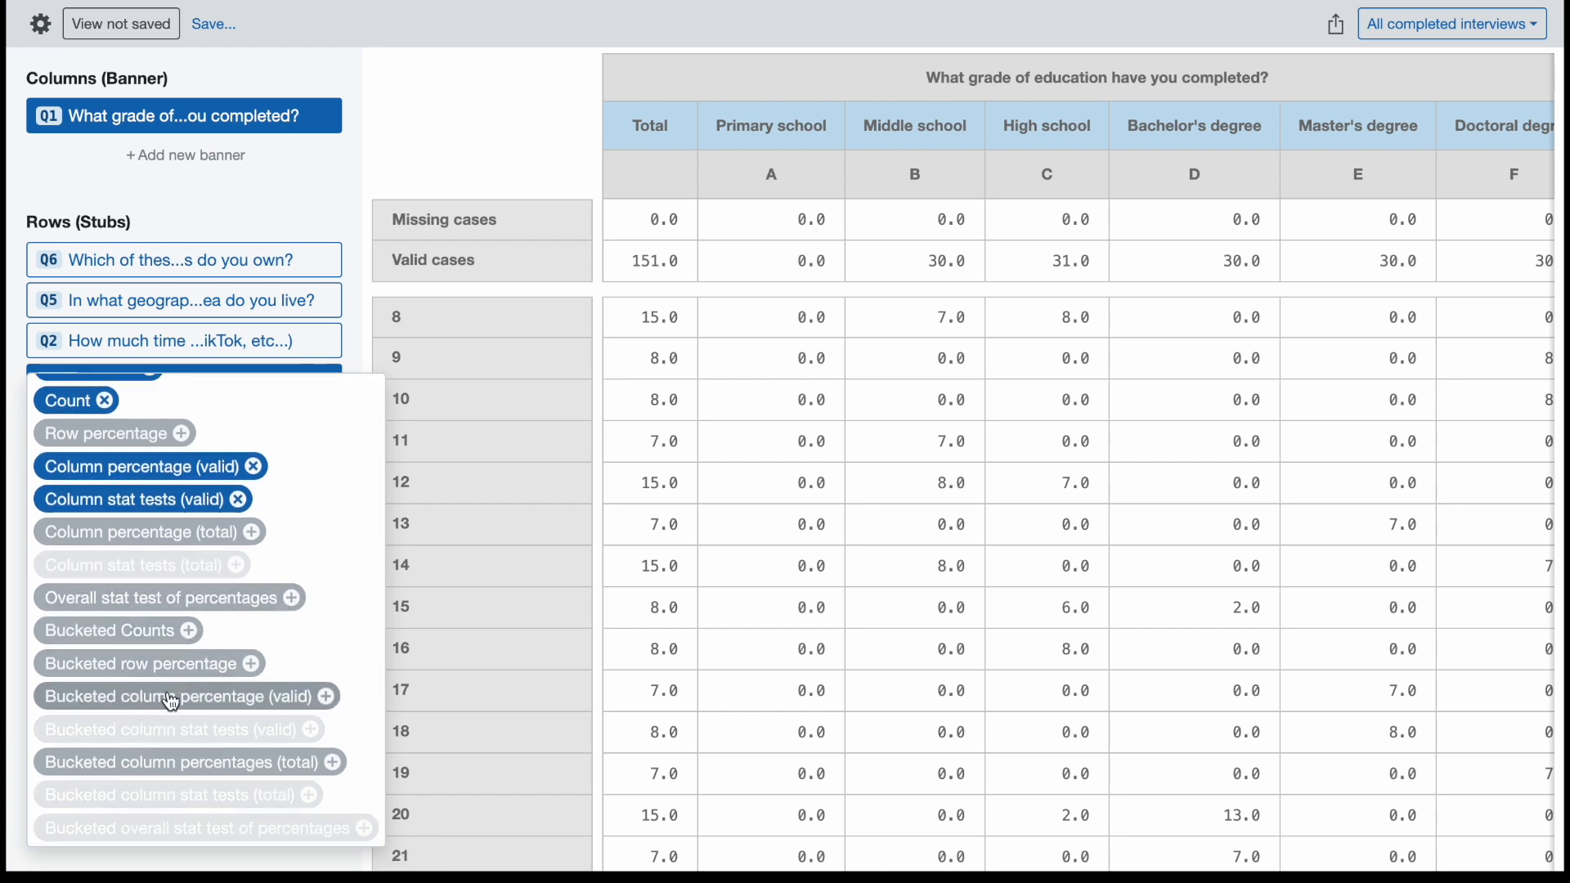
pyautogui.click(199, 705)
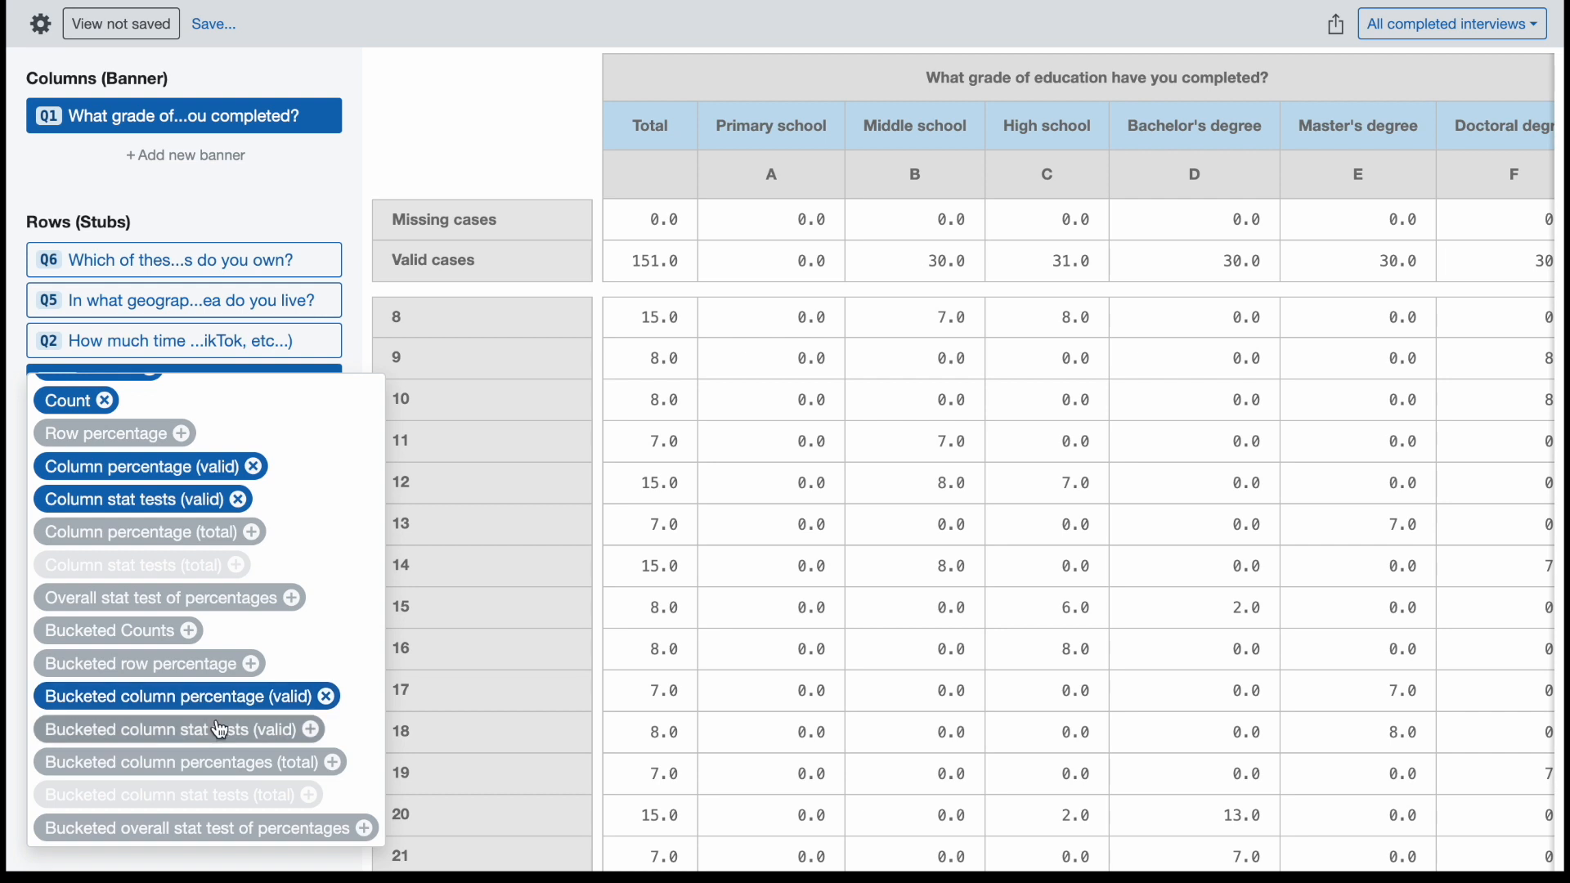
pyautogui.click(219, 731)
pyautogui.click(440, 160)
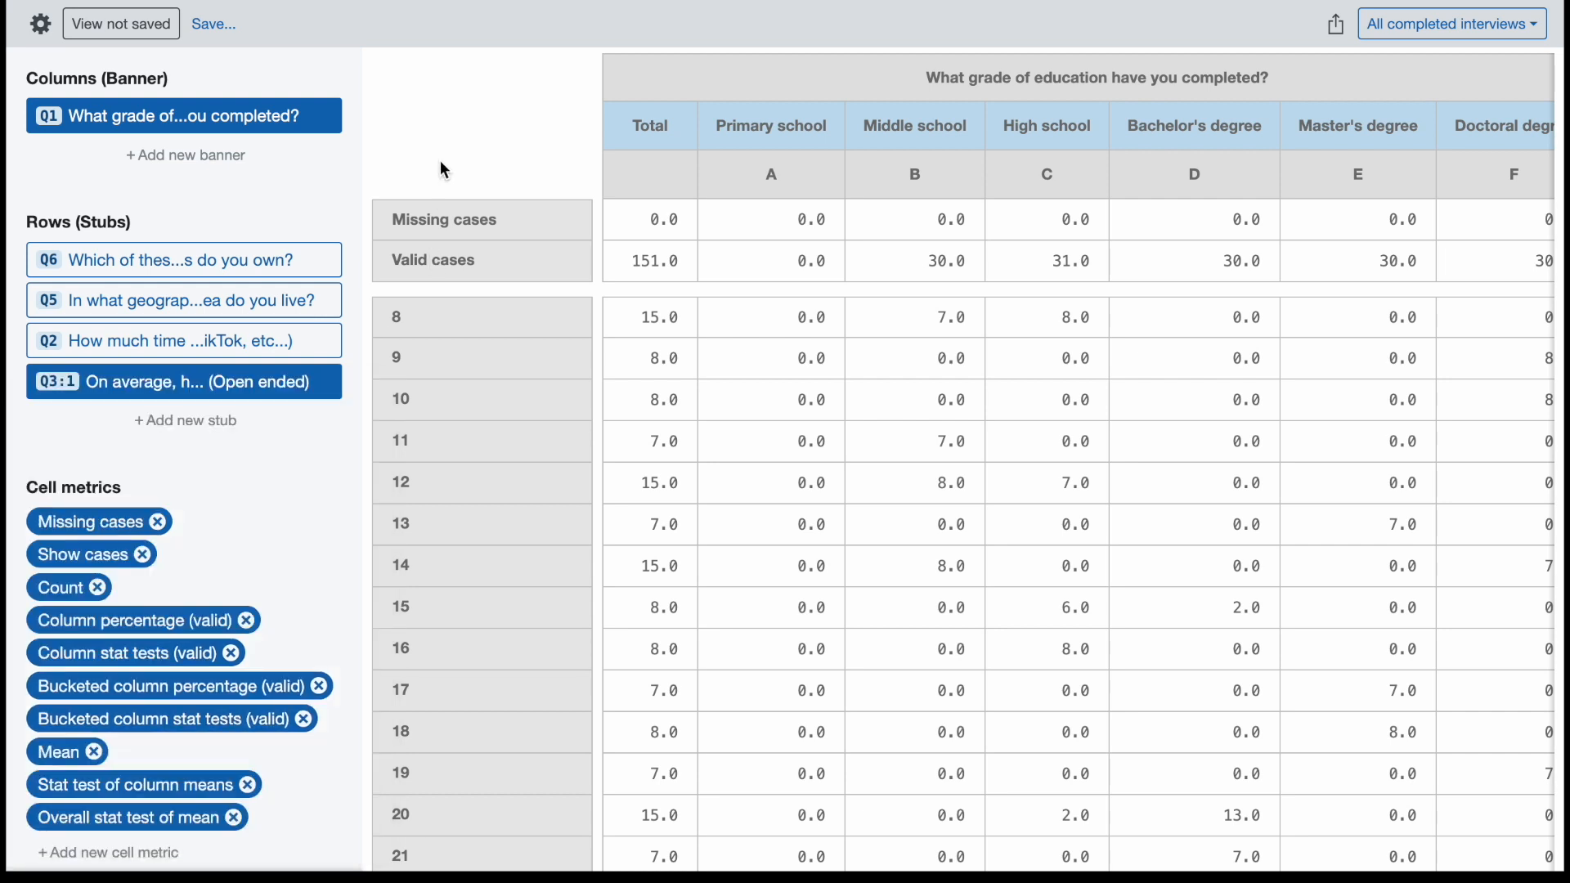
# Examine the bucketed column percentages and their stat tests in the Q3:1 crosstab, then return to its beginning.
pyautogui.scroll(-15, 624, 410)
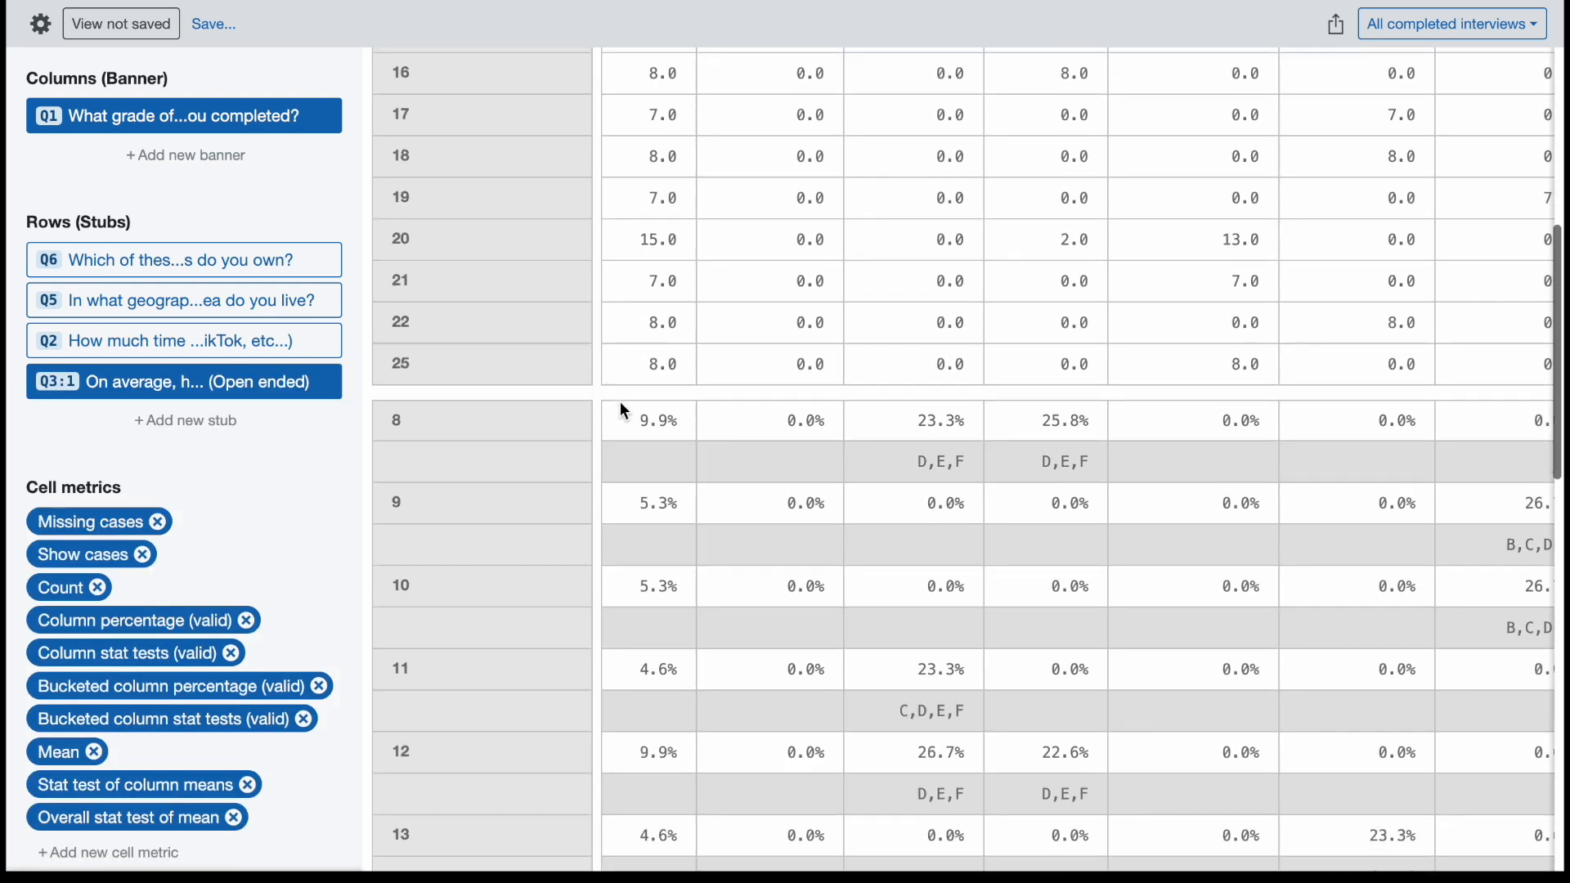
pyautogui.scroll(-10, 625, 411)
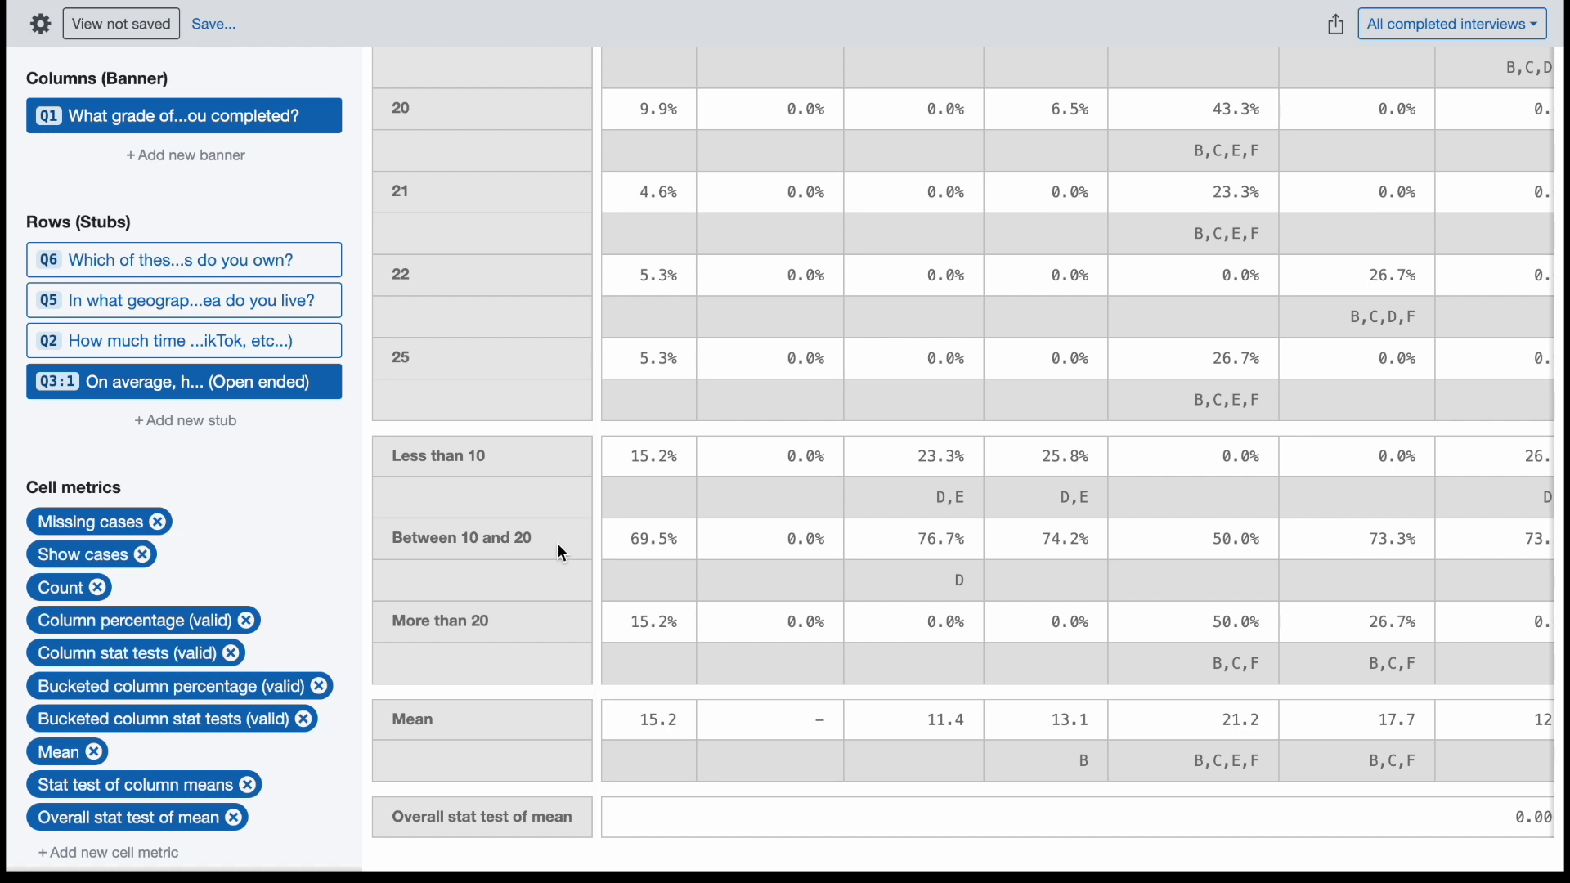
pyautogui.scroll(15, 558, 544)
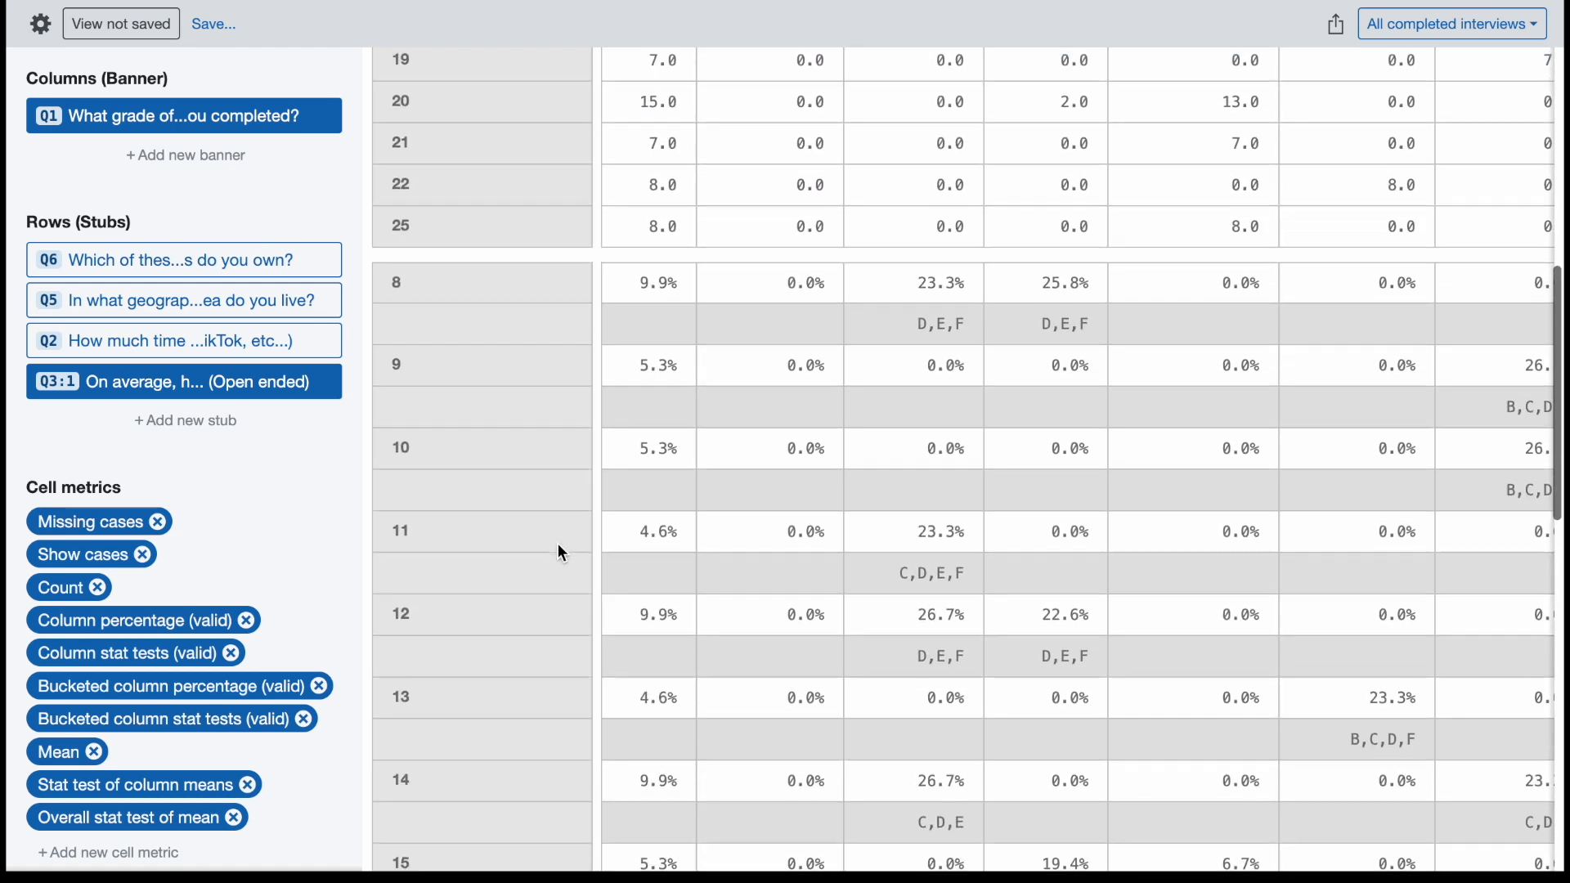
pyautogui.scroll(3, 558, 543)
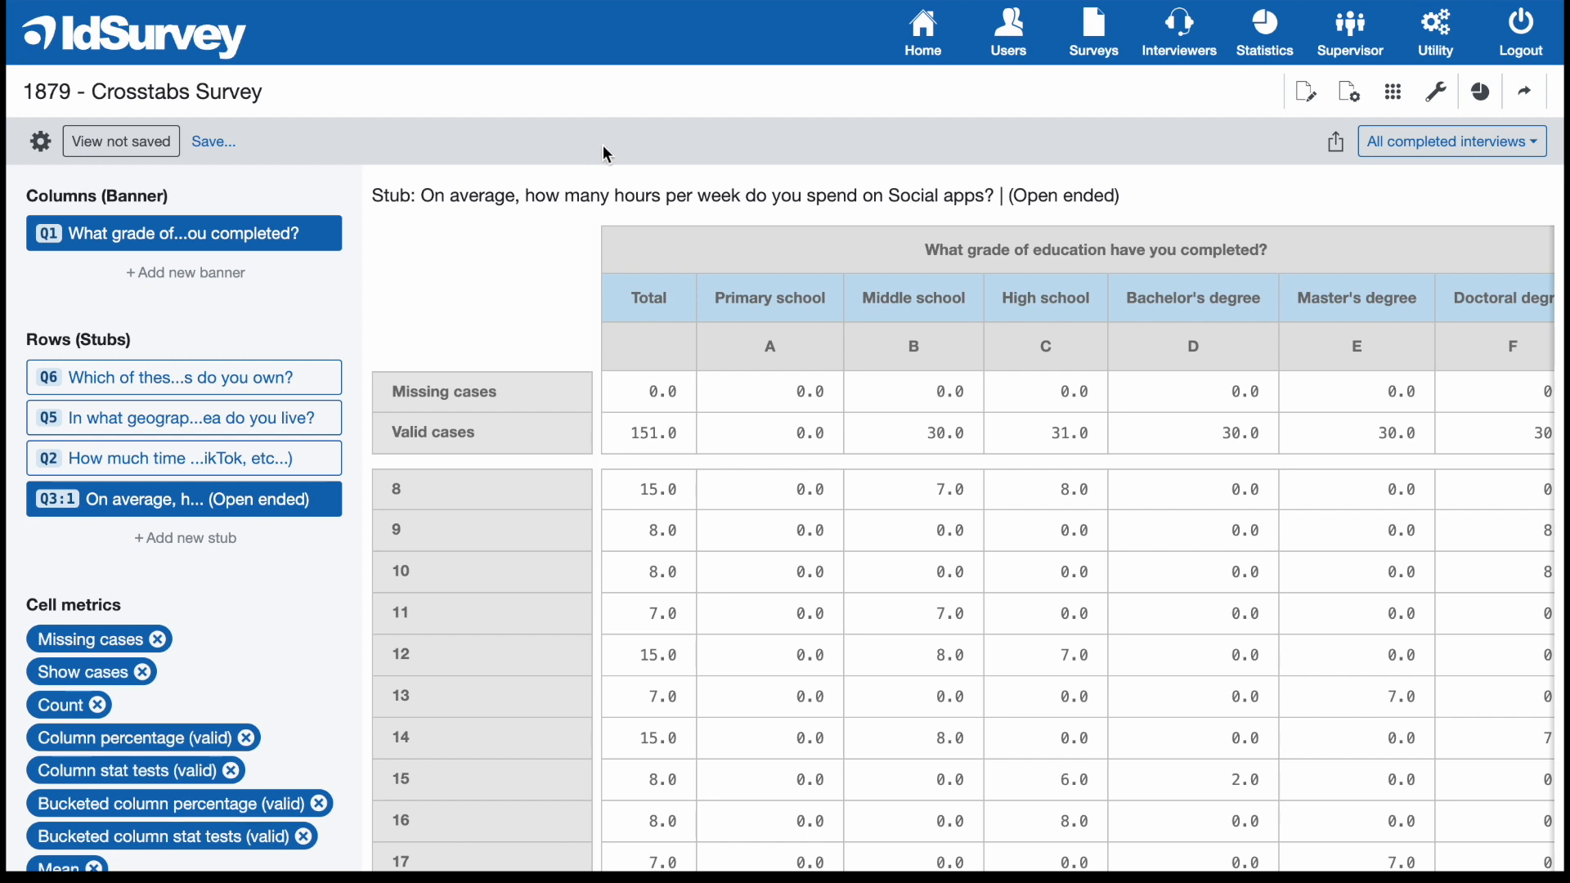